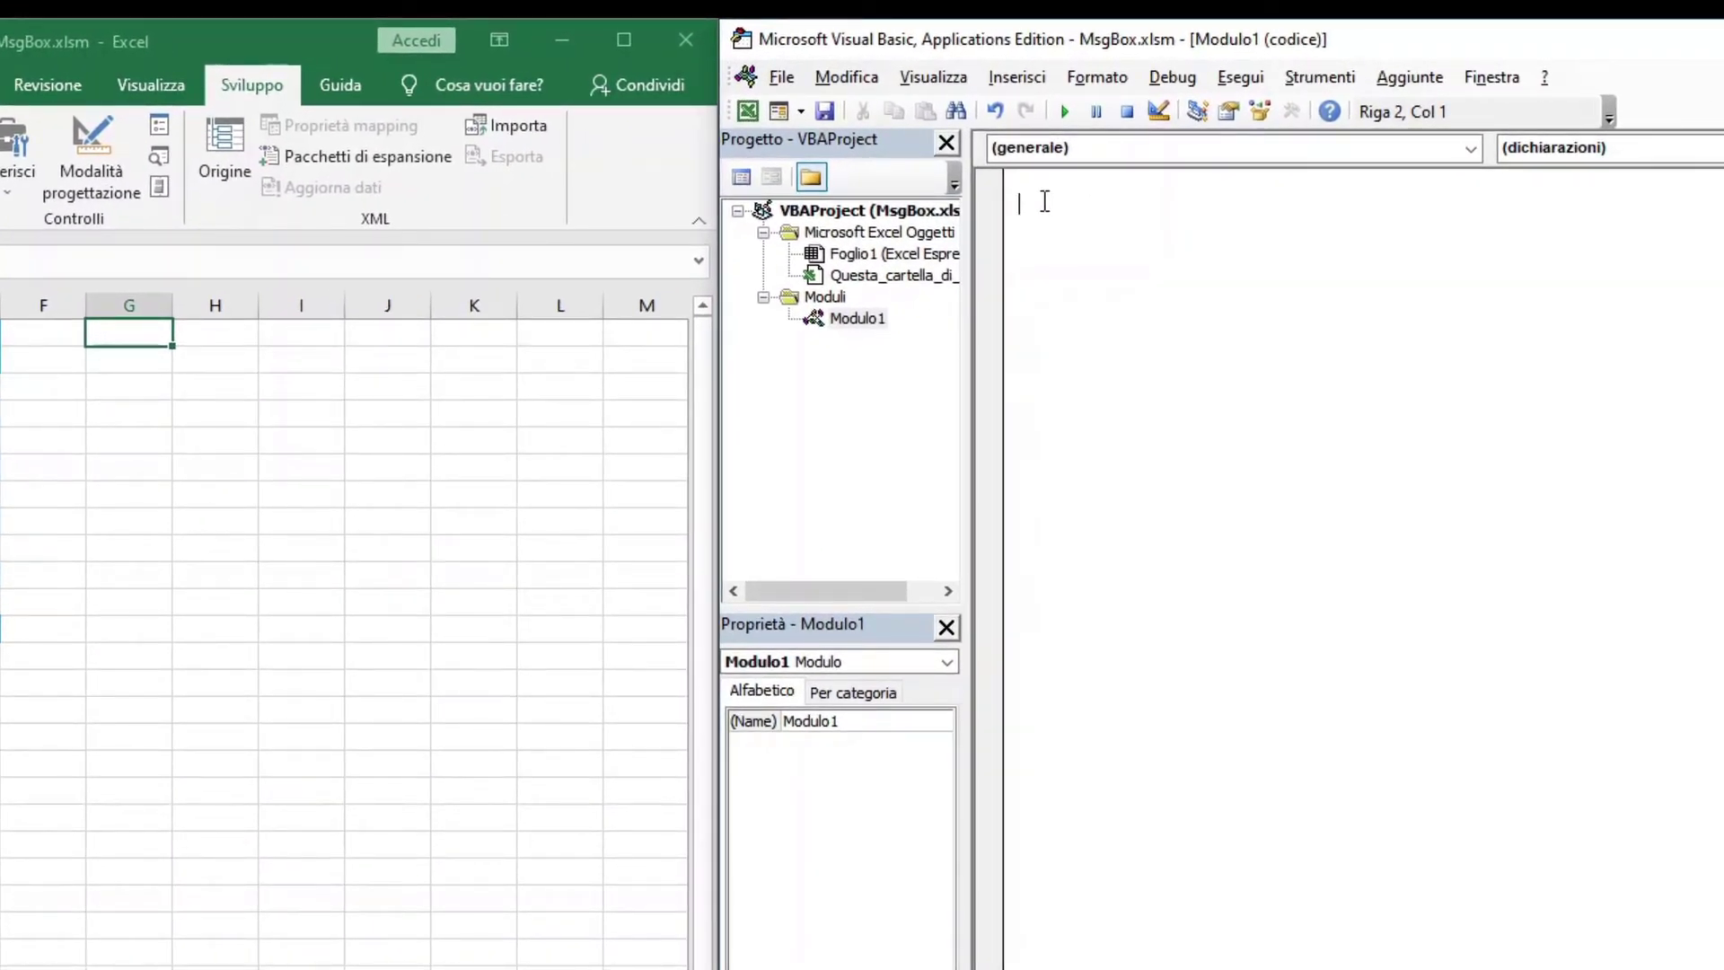
- Write Sub MESSAGEBOX() containing the line MsgBox "questa è una message box"
type("sub")
type(" ME")
type("SSAGEBO")
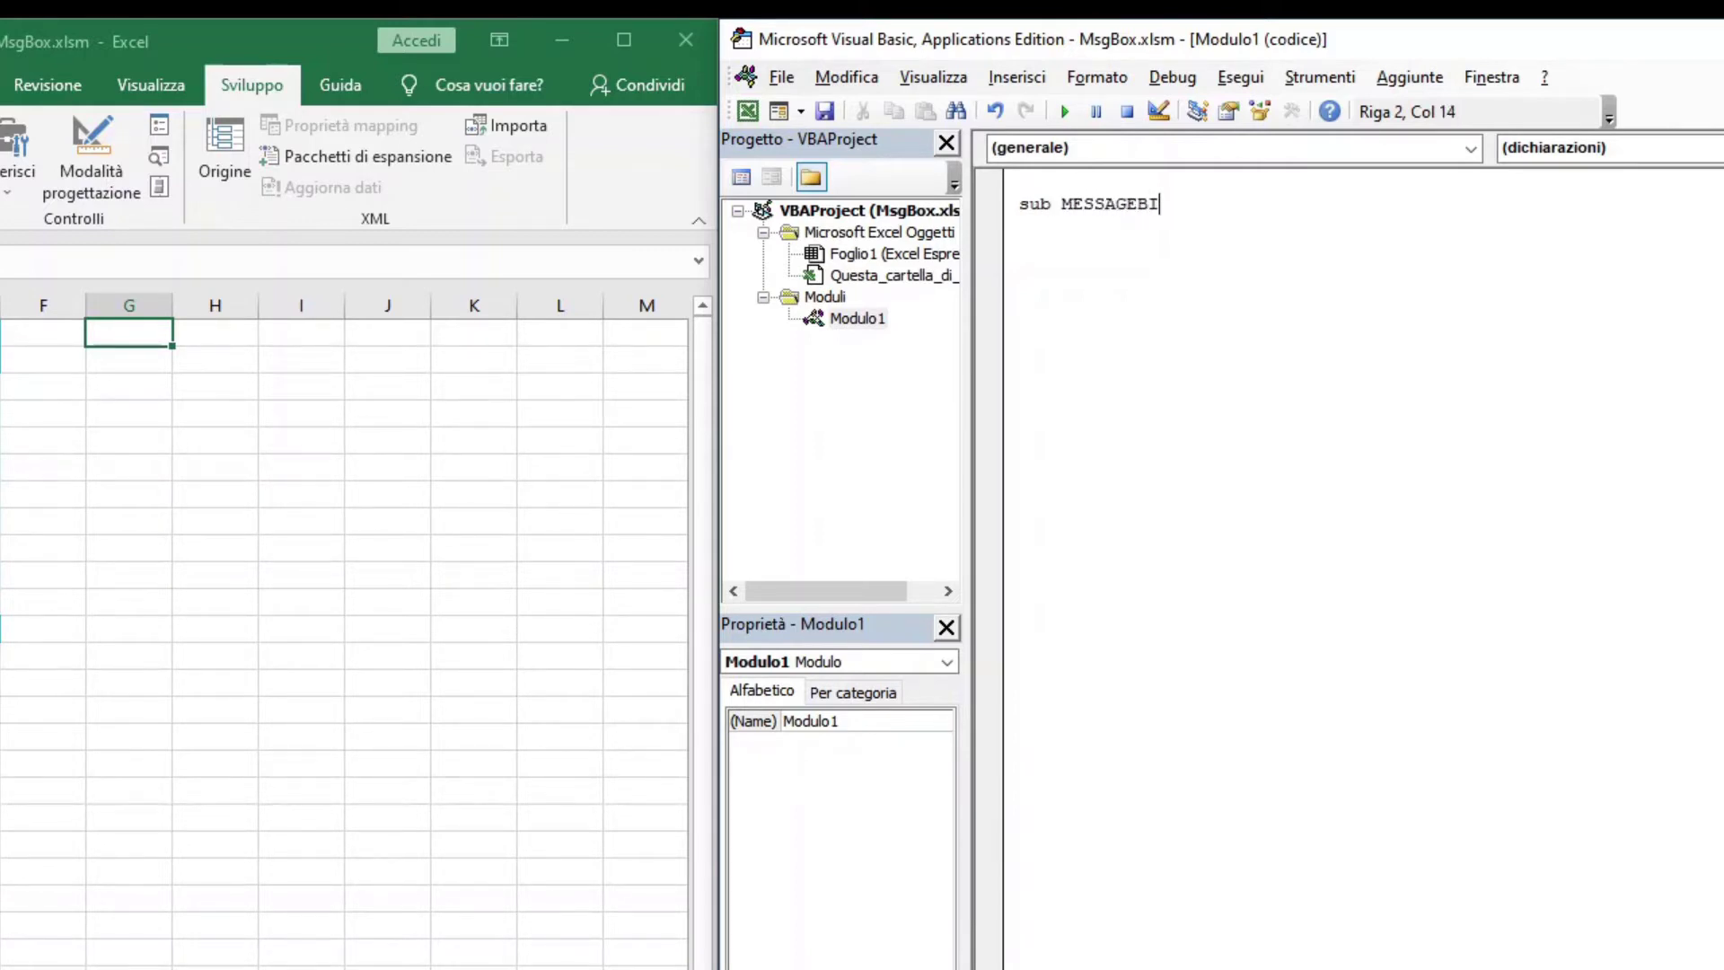
type("X")
type("()")
key("Return")
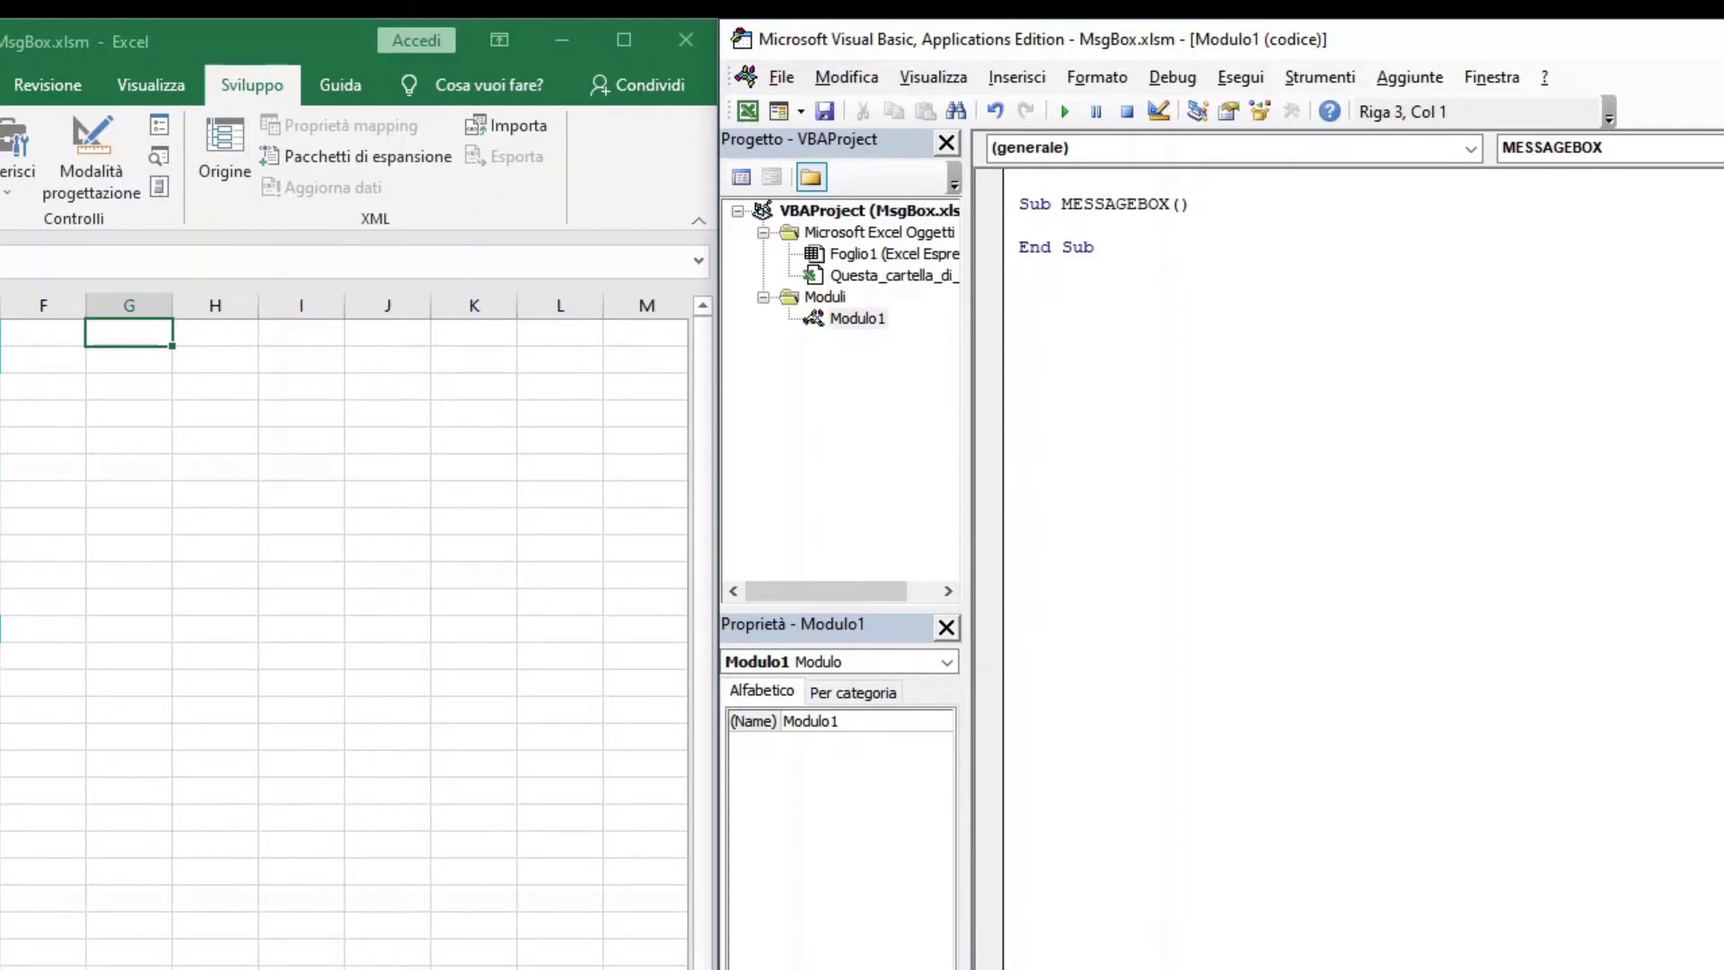
type("msgbox")
type(" \"")
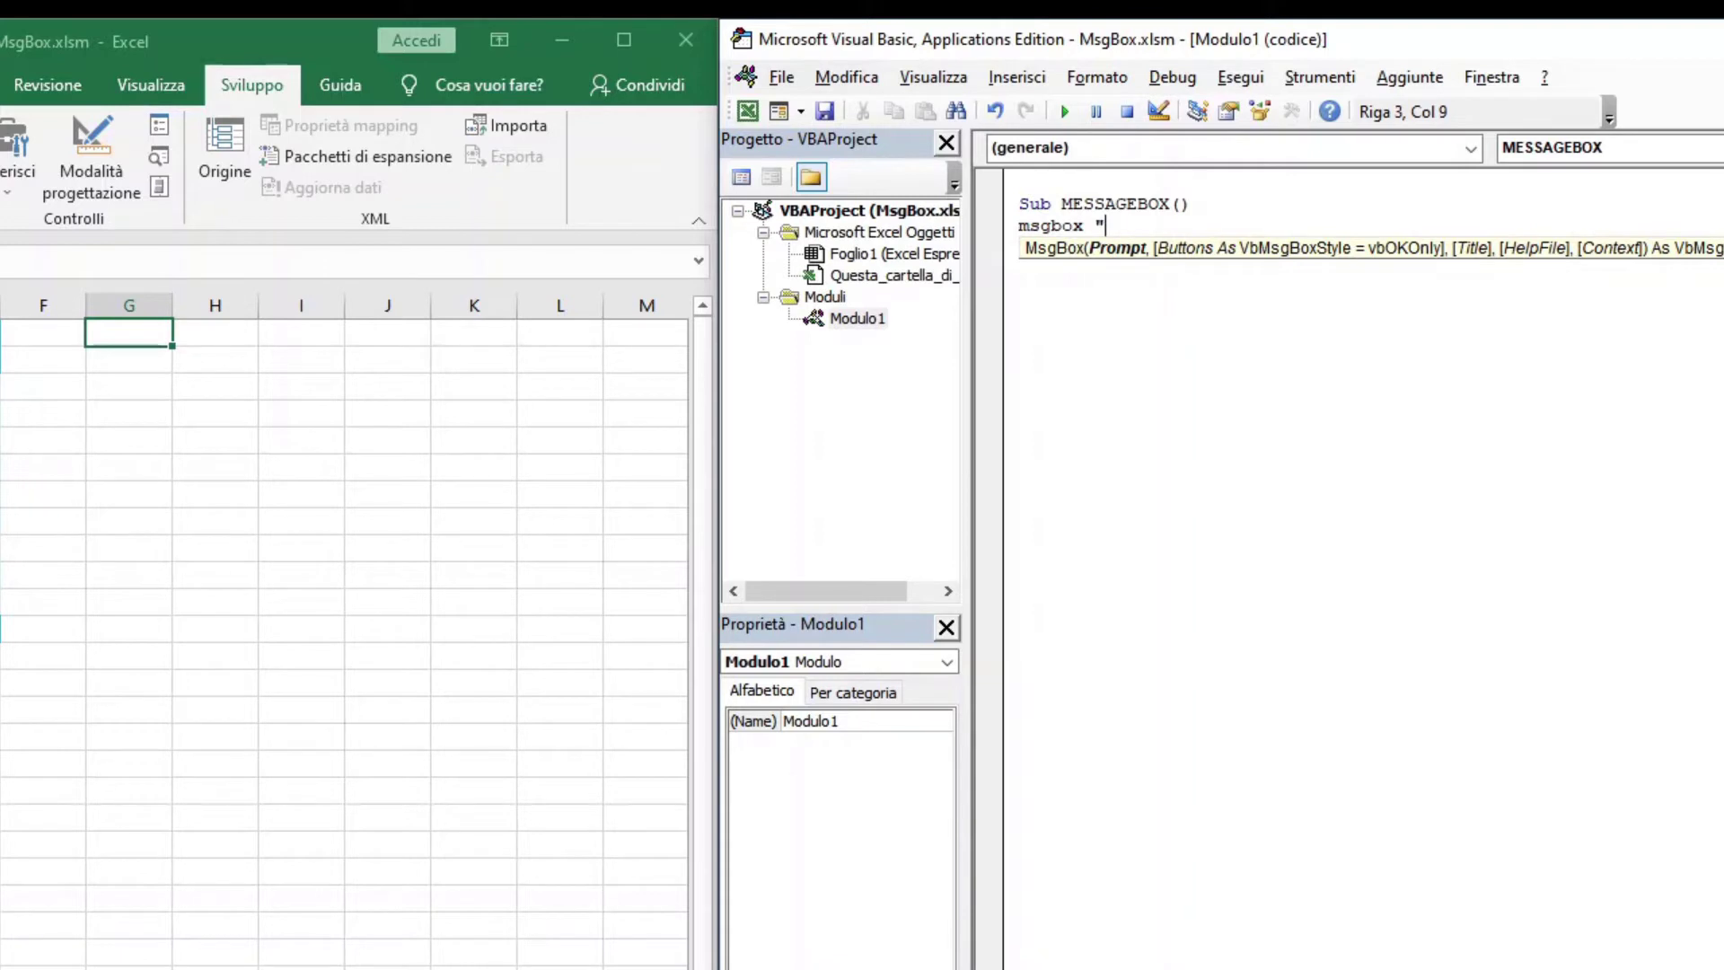
type("questa ")
type("è una m")
type("essage bo")
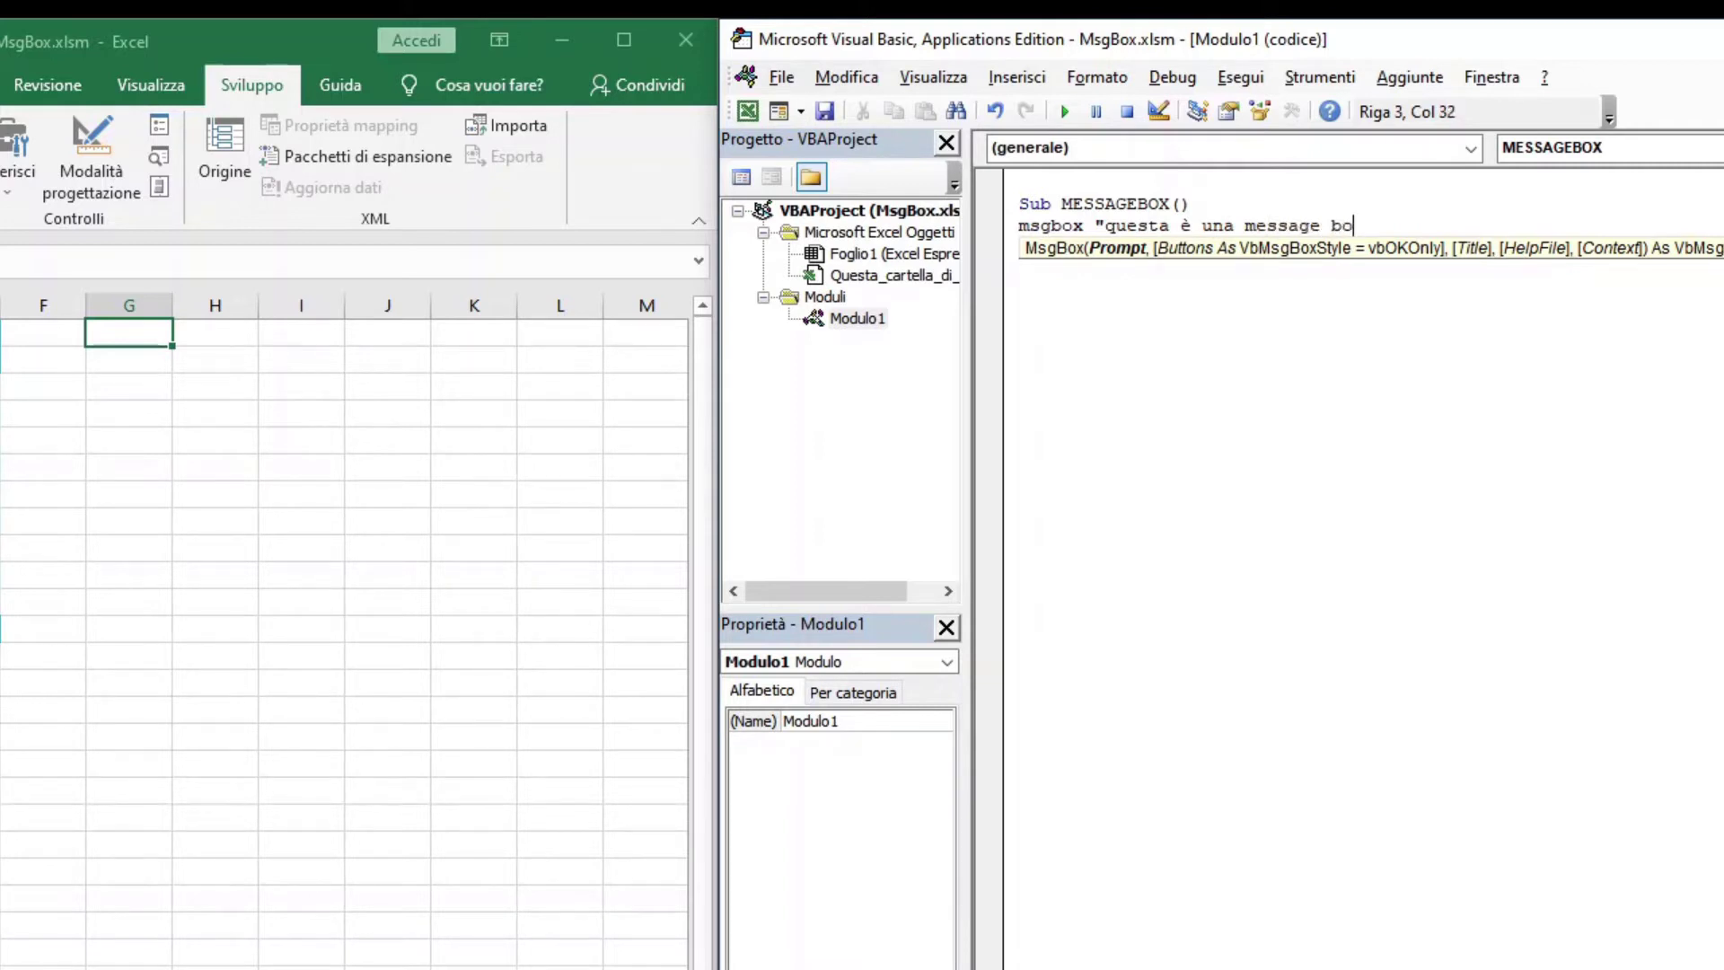
type("x\"")
key("Return")
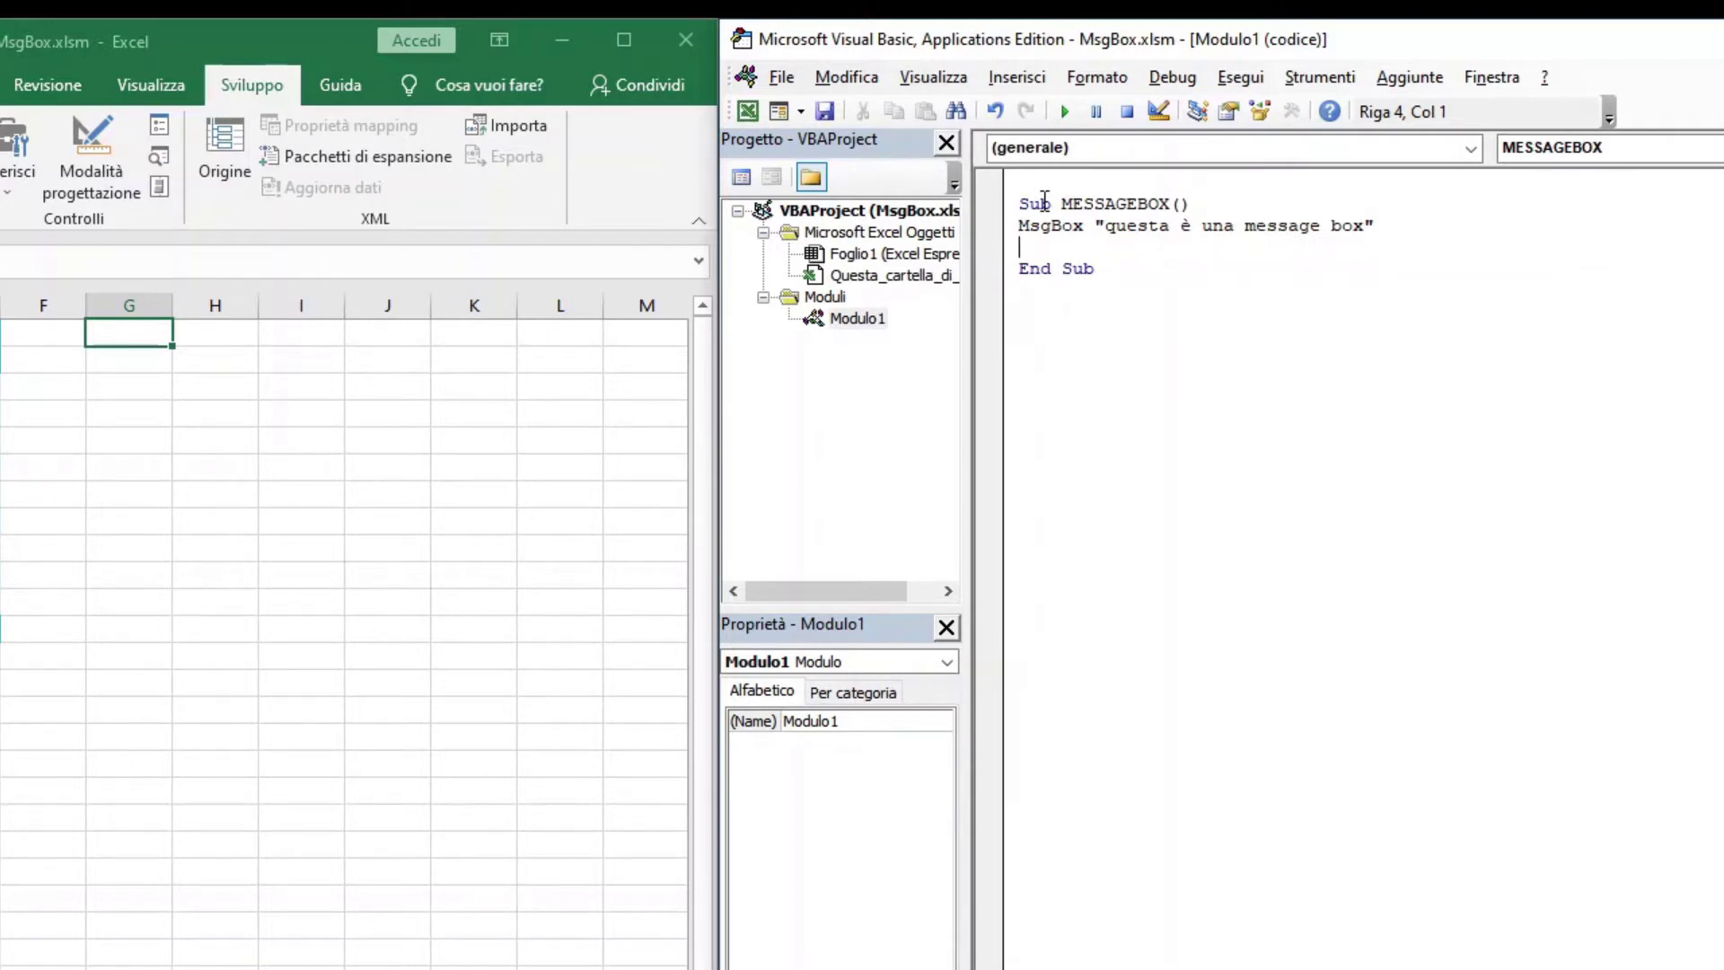
- Step through MESSAGEBOX with F8 and dismiss the "questa è una message box" message
key("F8")
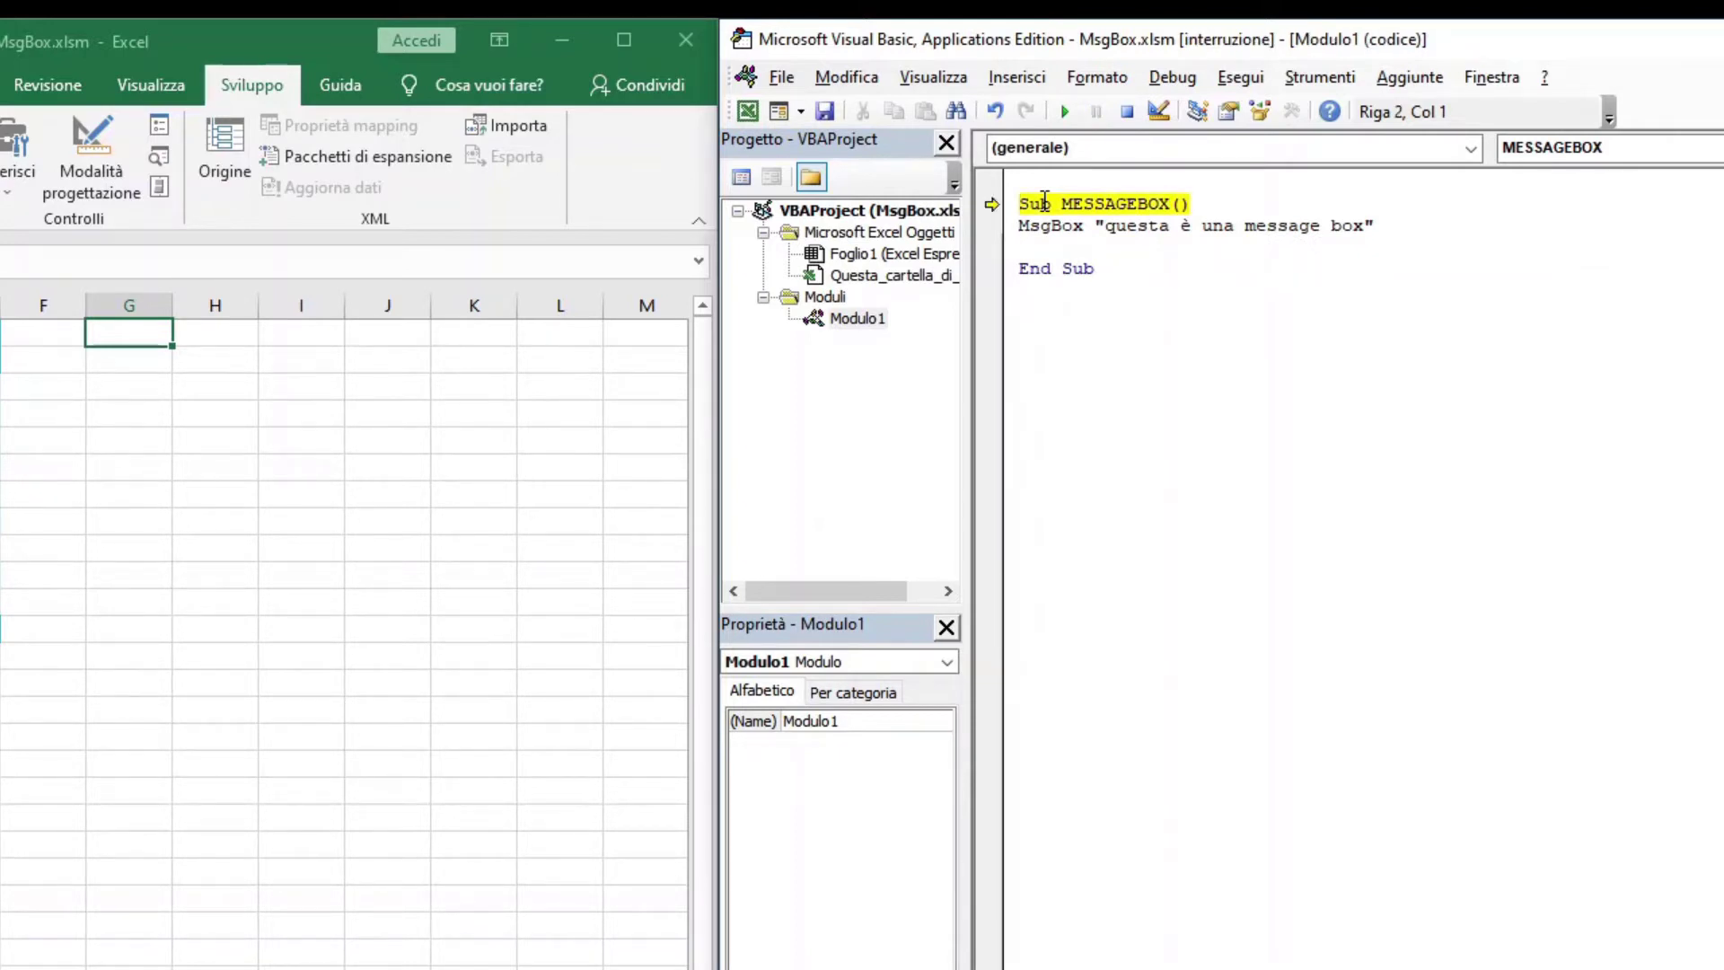
key("F8")
key("F8")
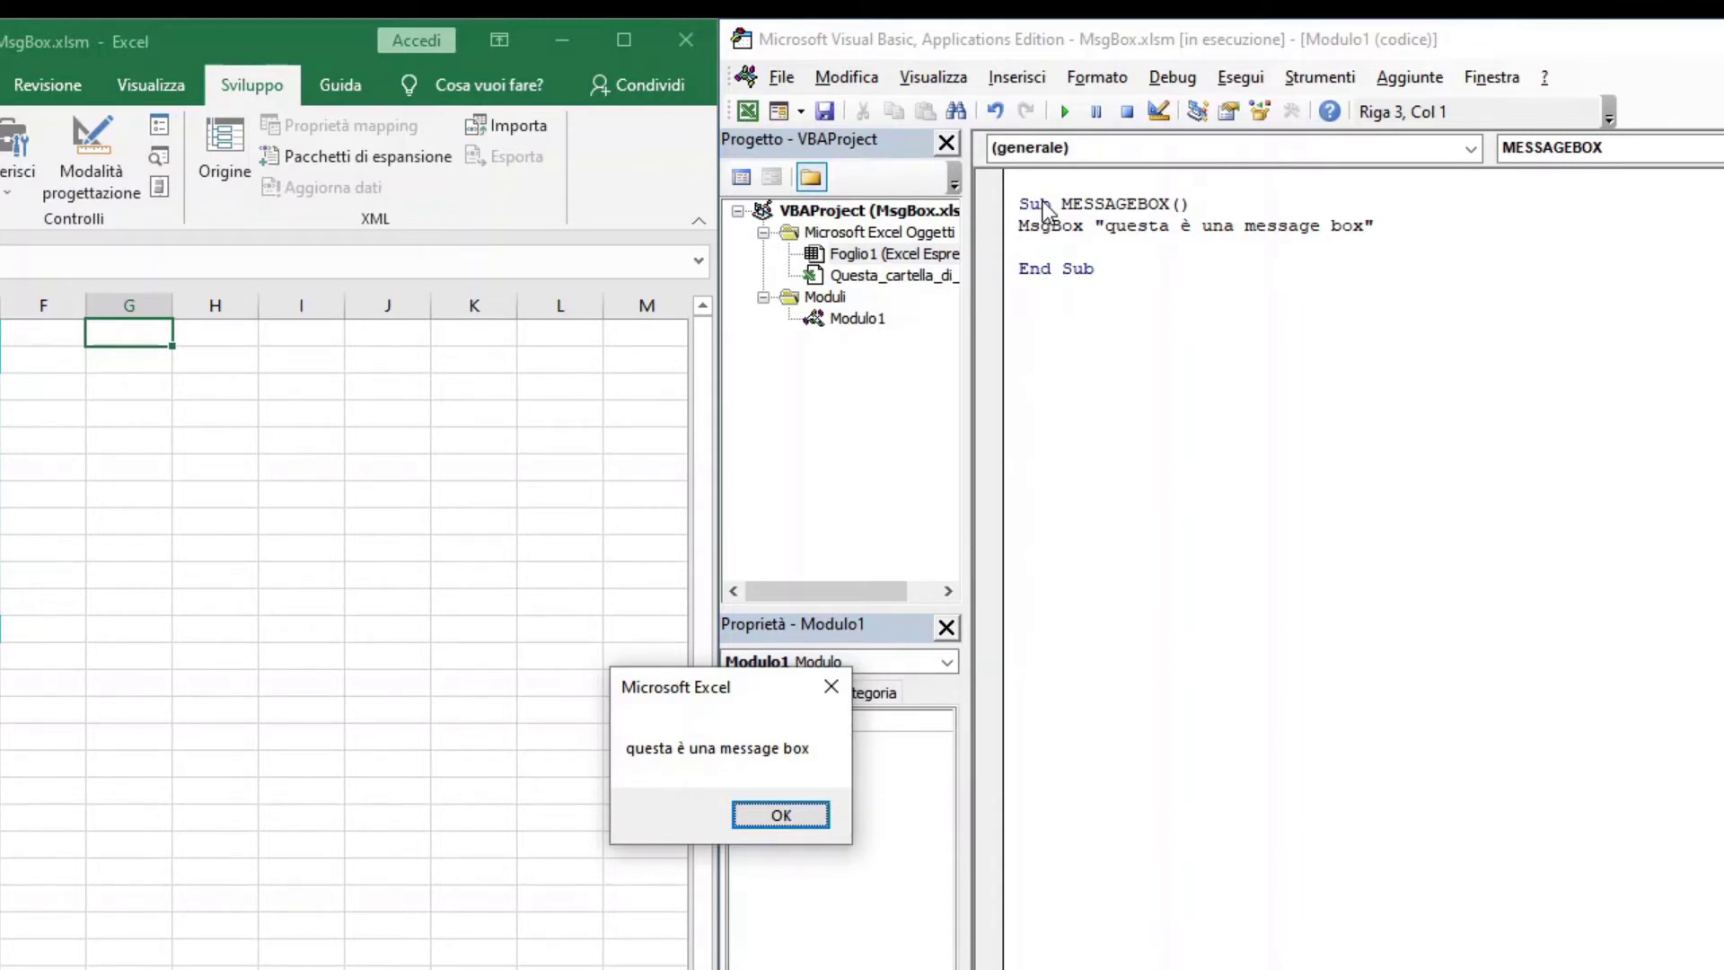
key("Return")
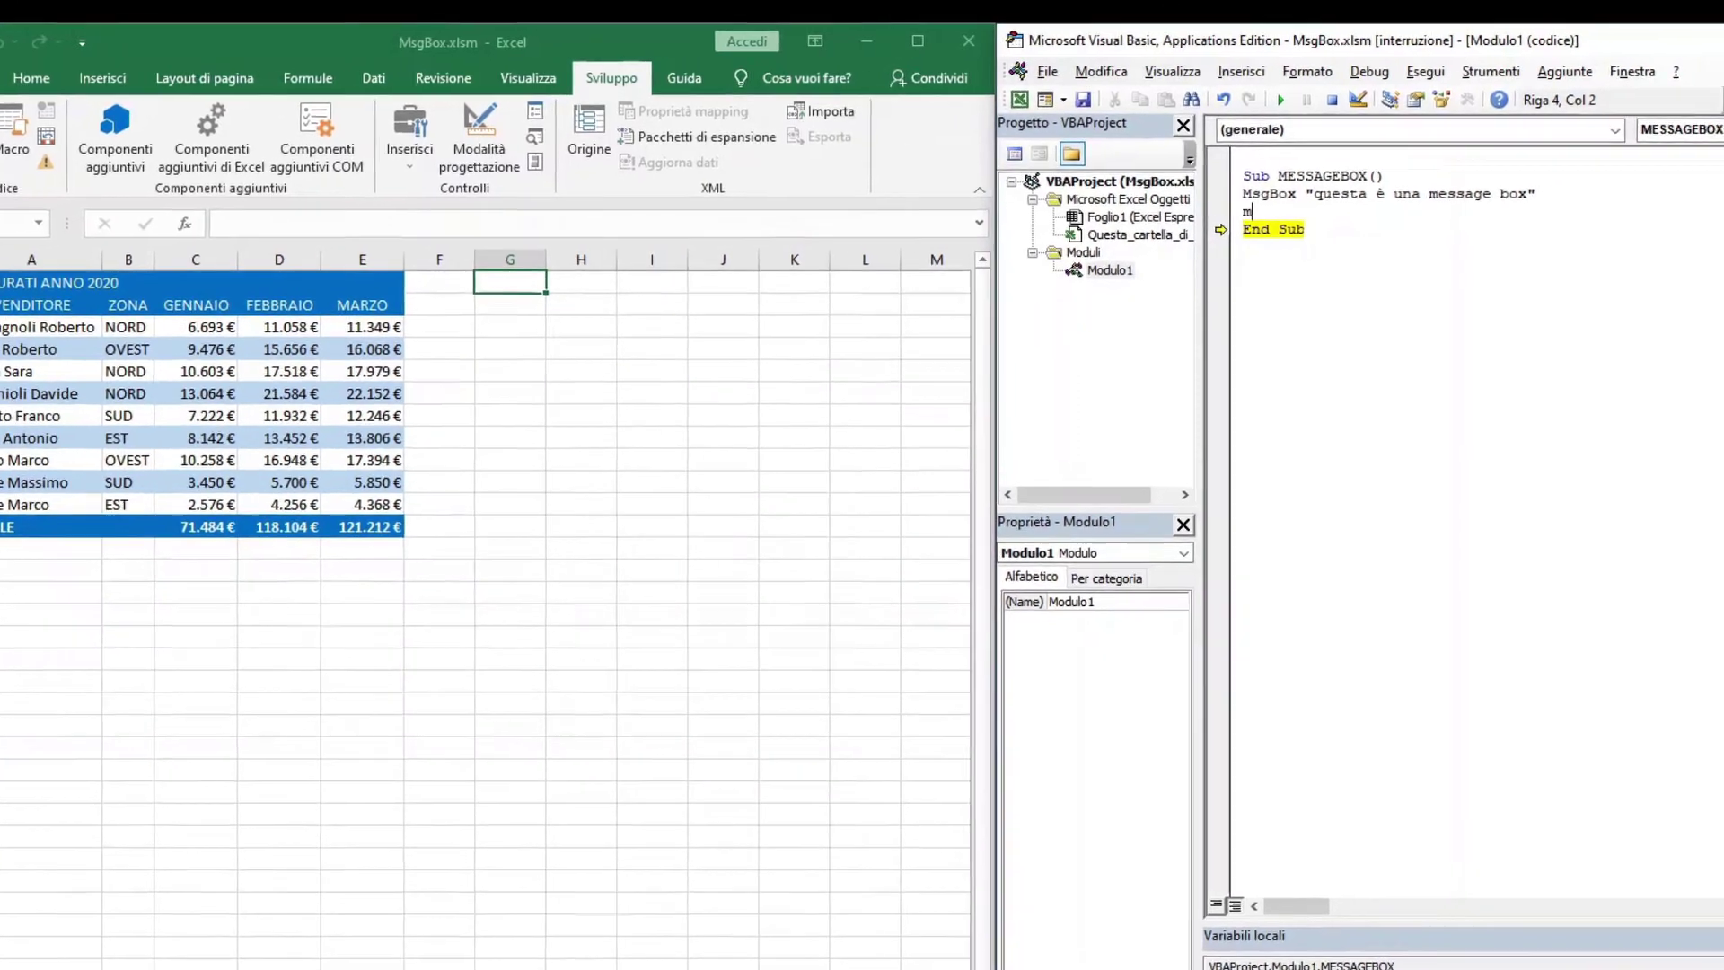
- Add MsgBox "Tabella " & Range("a1") and make it the next statement to run
type("msgbox ")
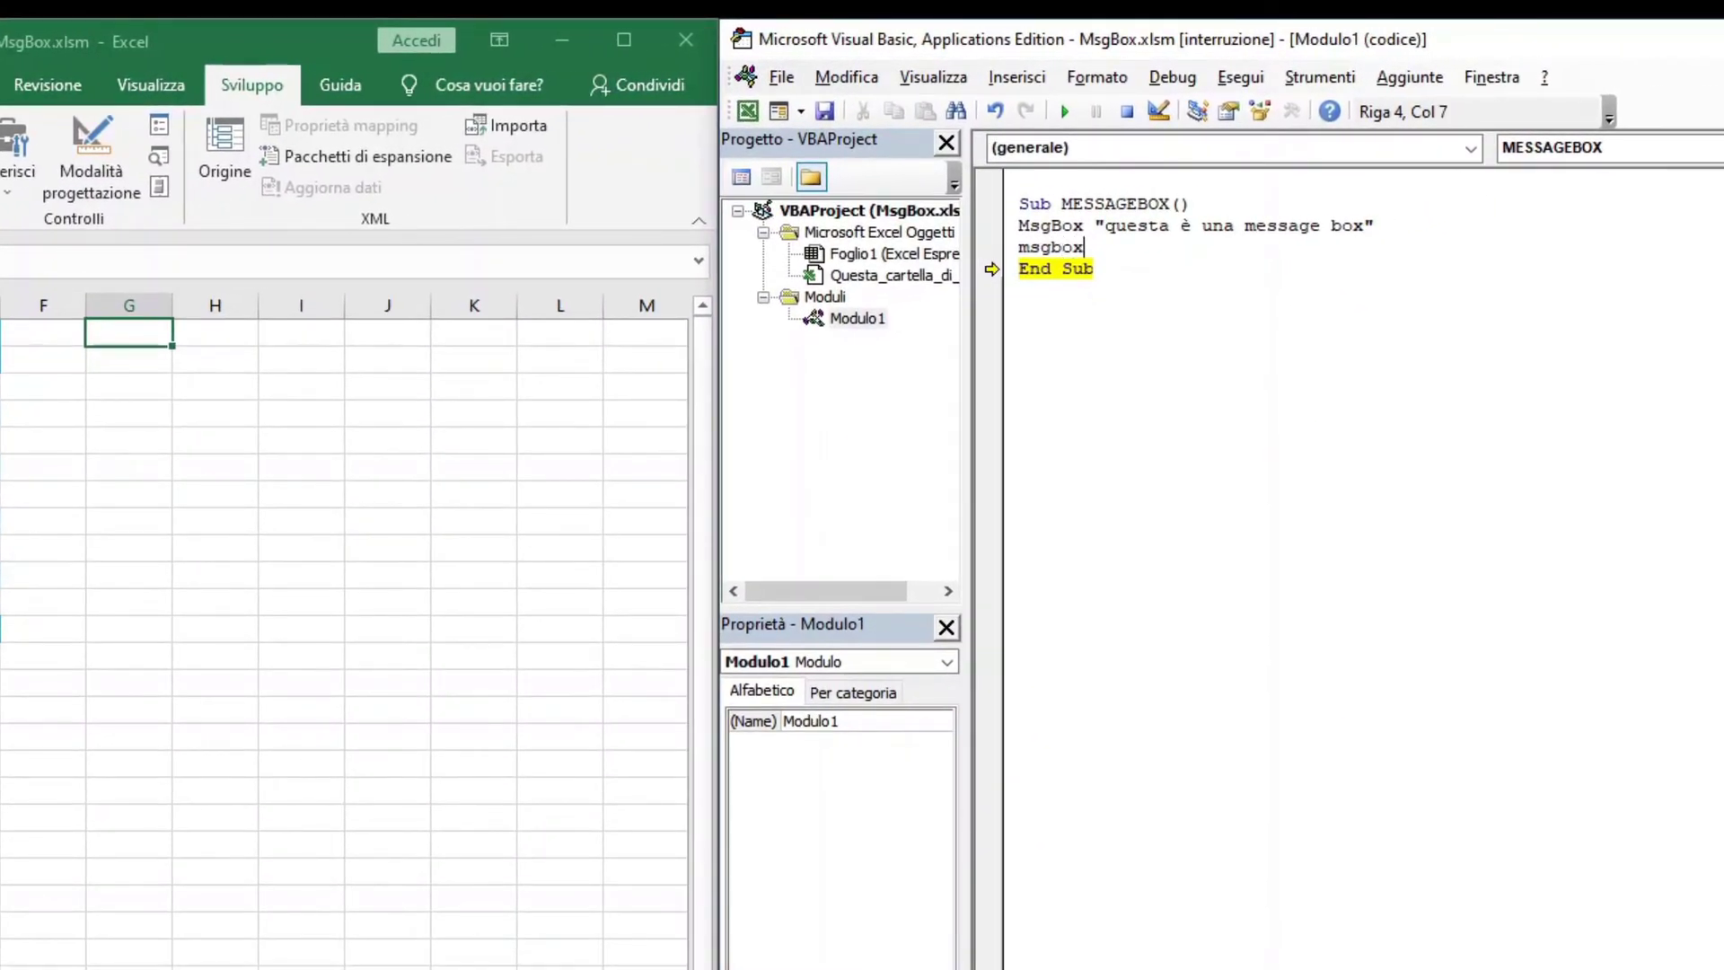
type("\"")
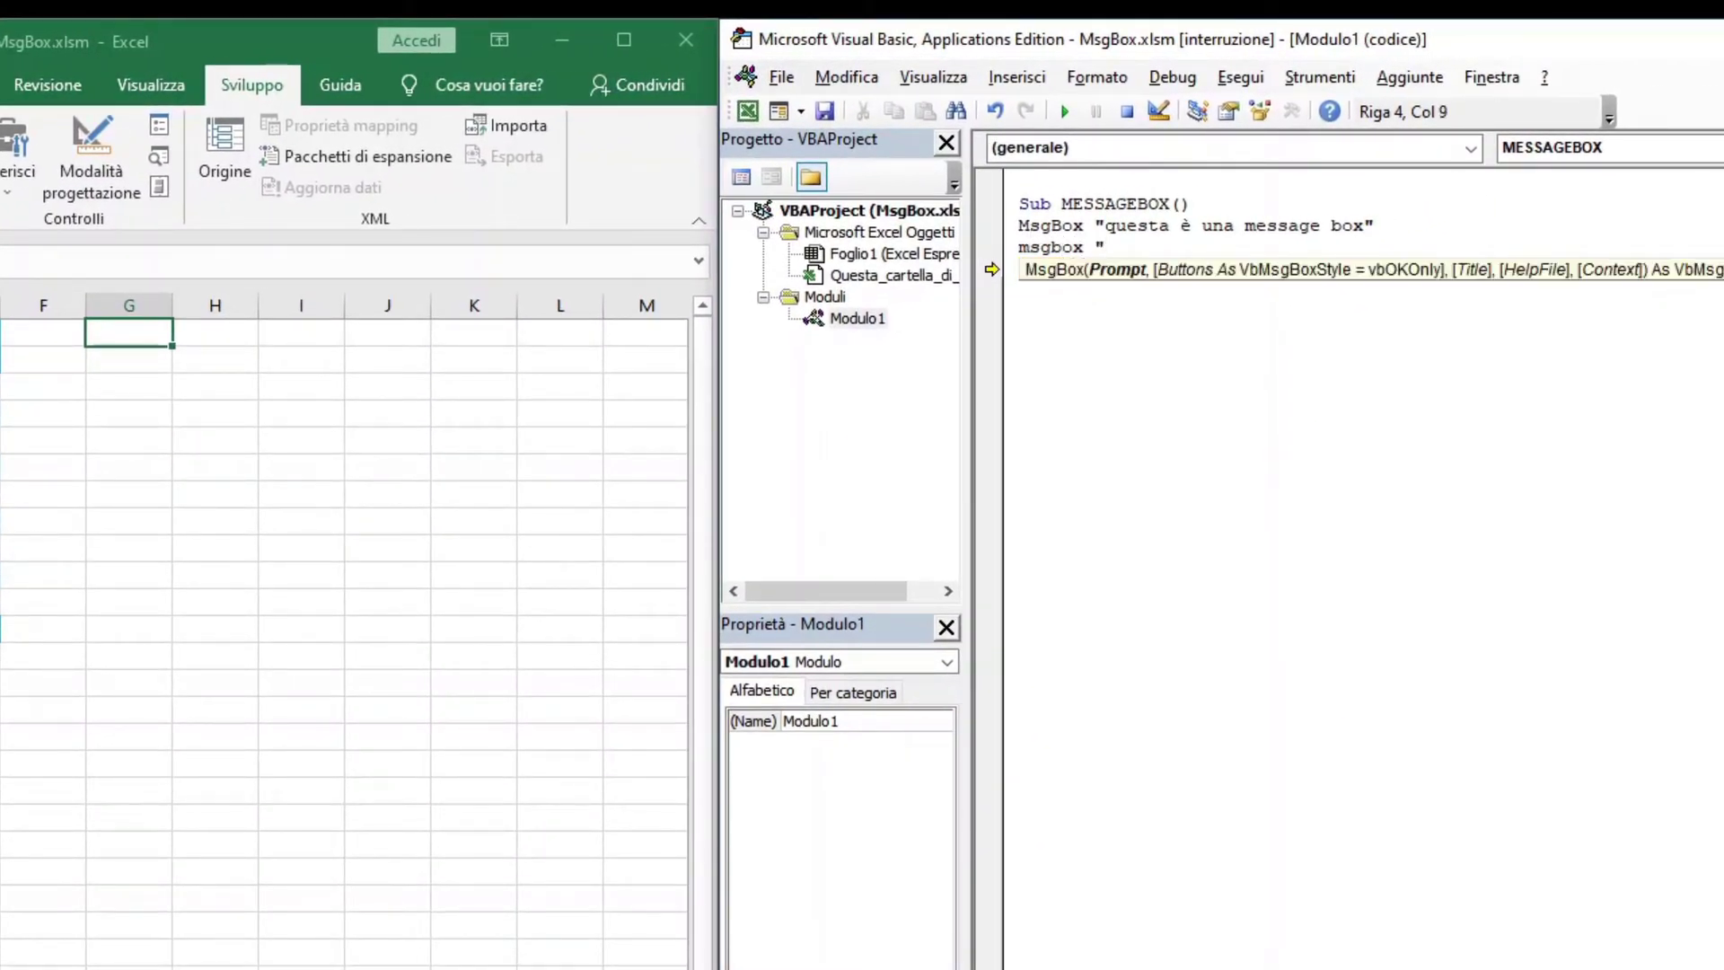
type("Tab")
type("ella \" ")
type("&")
type(" ra")
type("nge")
type("(")
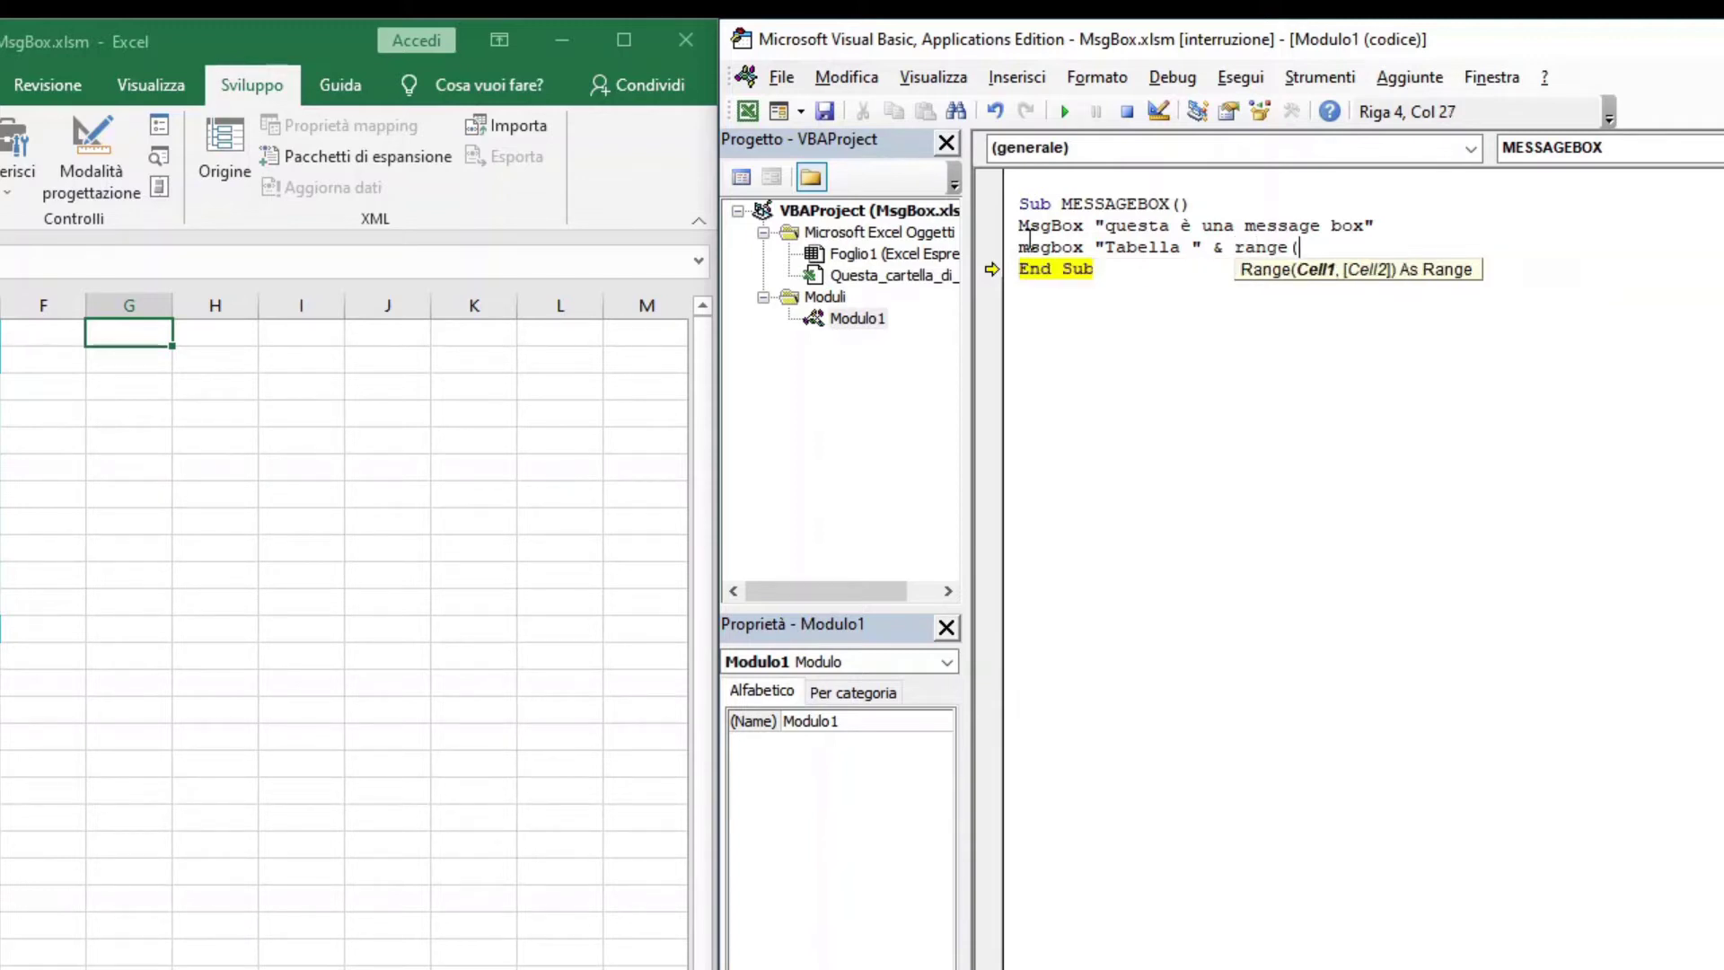
type("\"a")
type("1\"")
type(")")
key("Return")
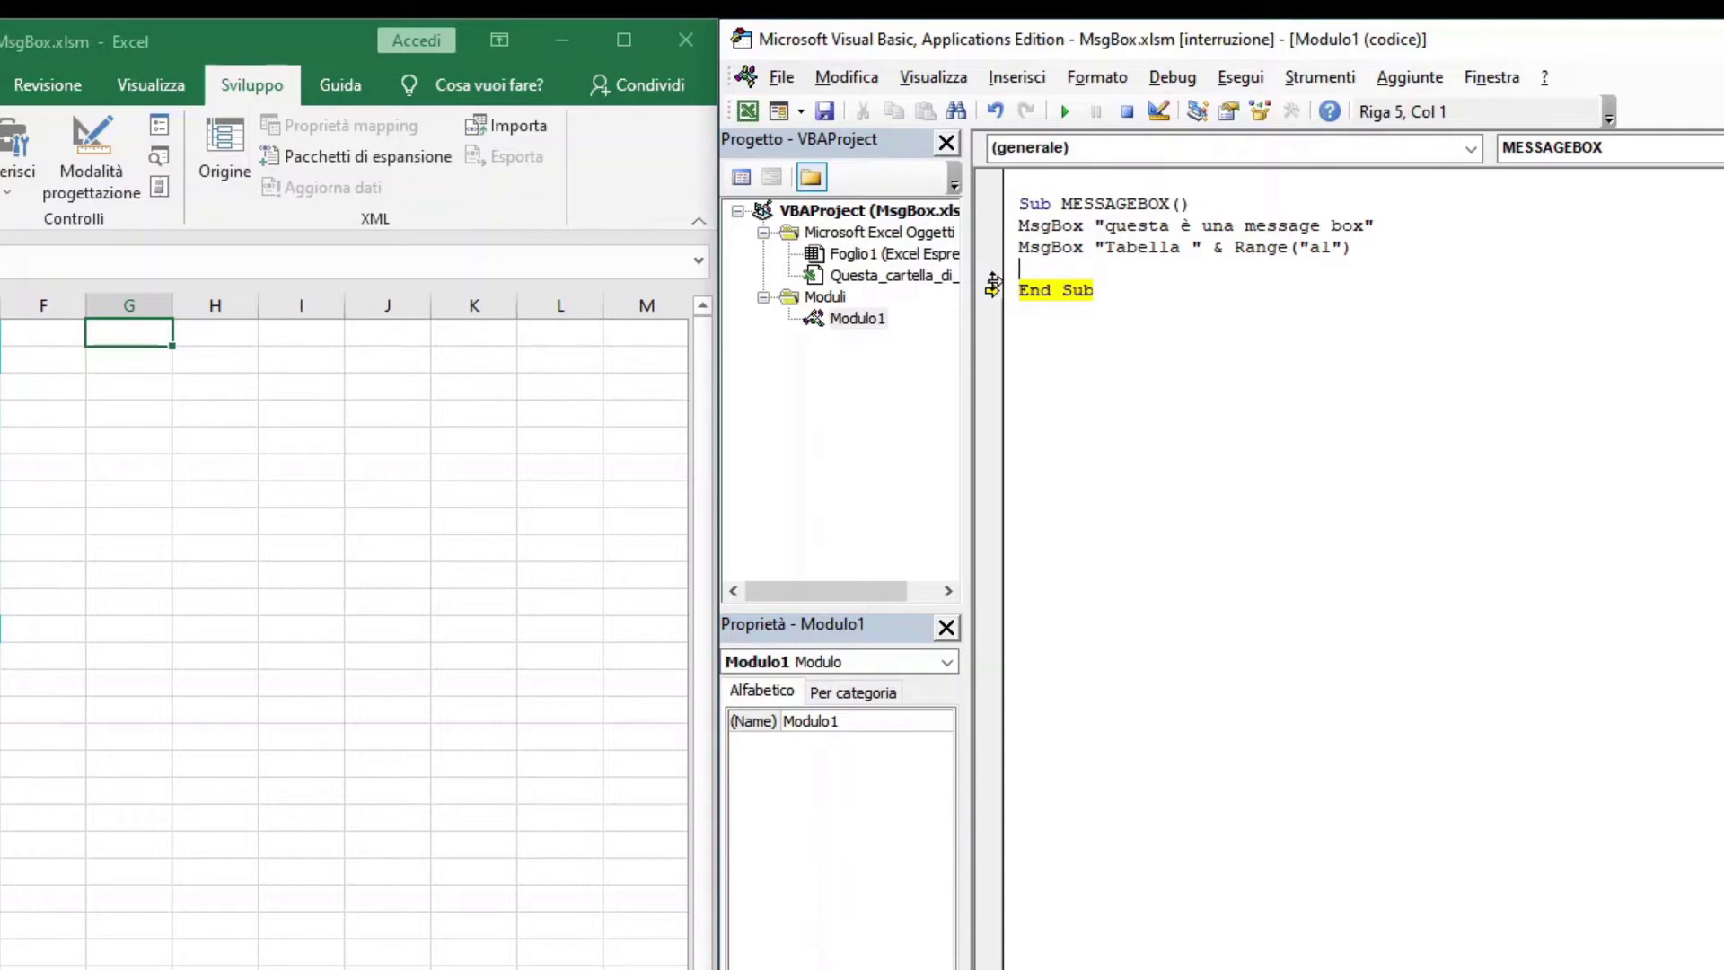
left_click_drag(991, 290, 993, 250)
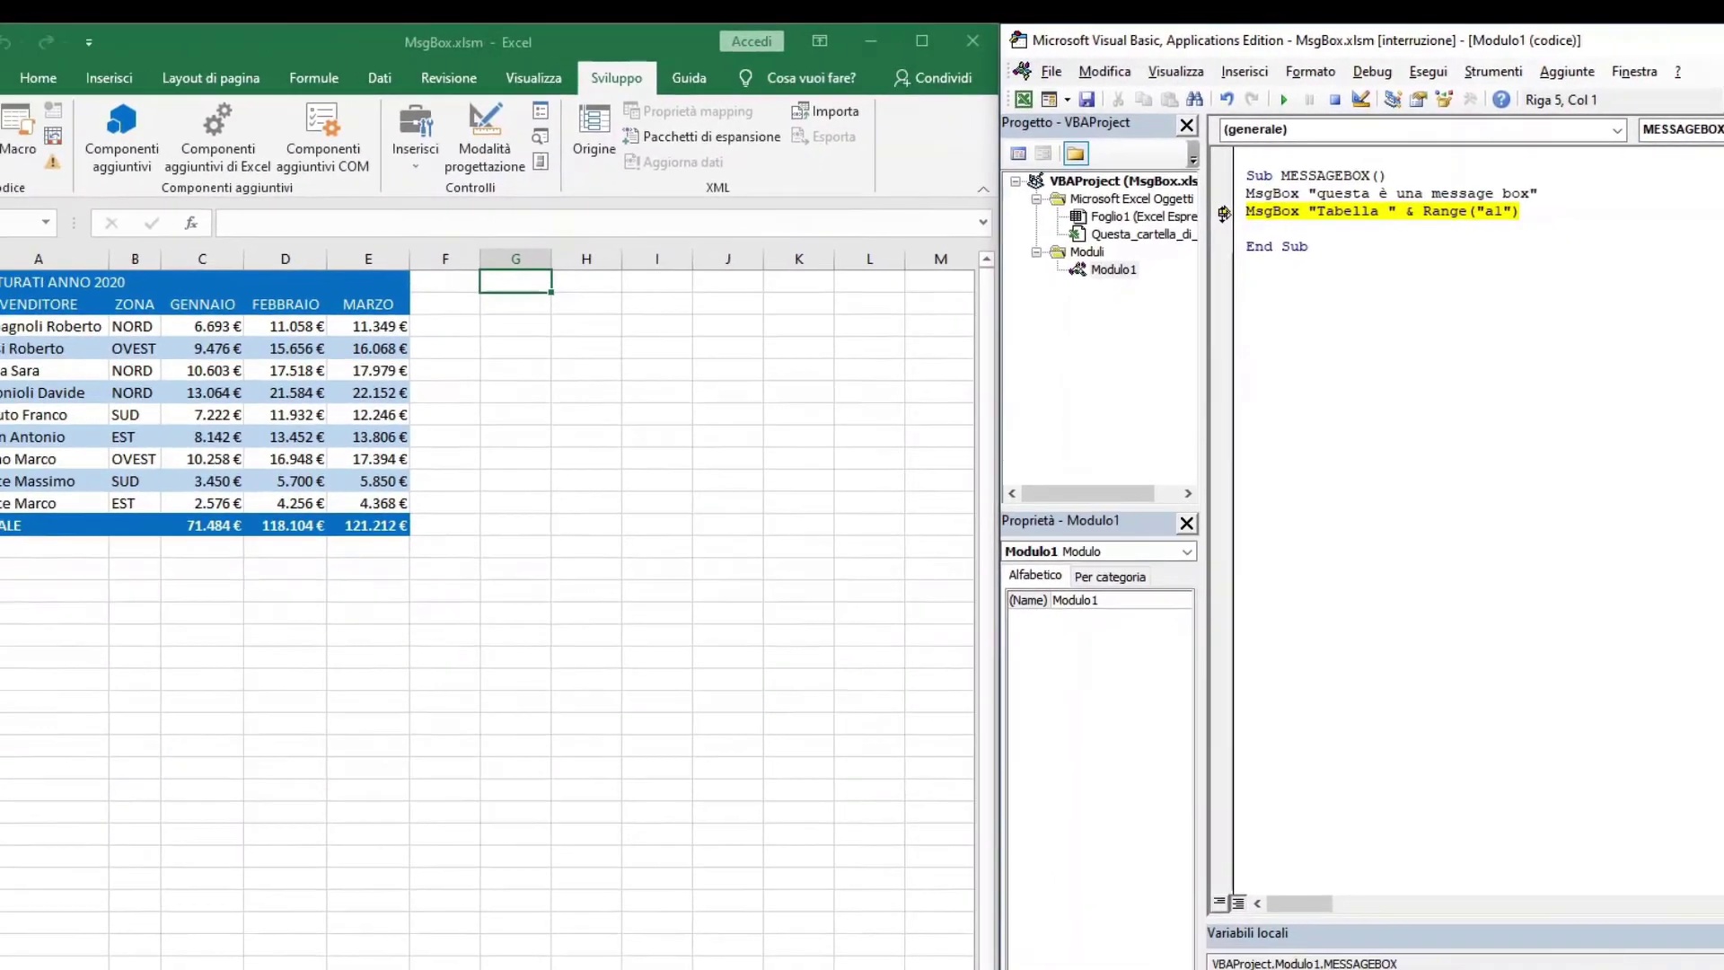
- Run the Tabella line and close the "Tabella FATTURATI ANNO 2020" message
key("F5")
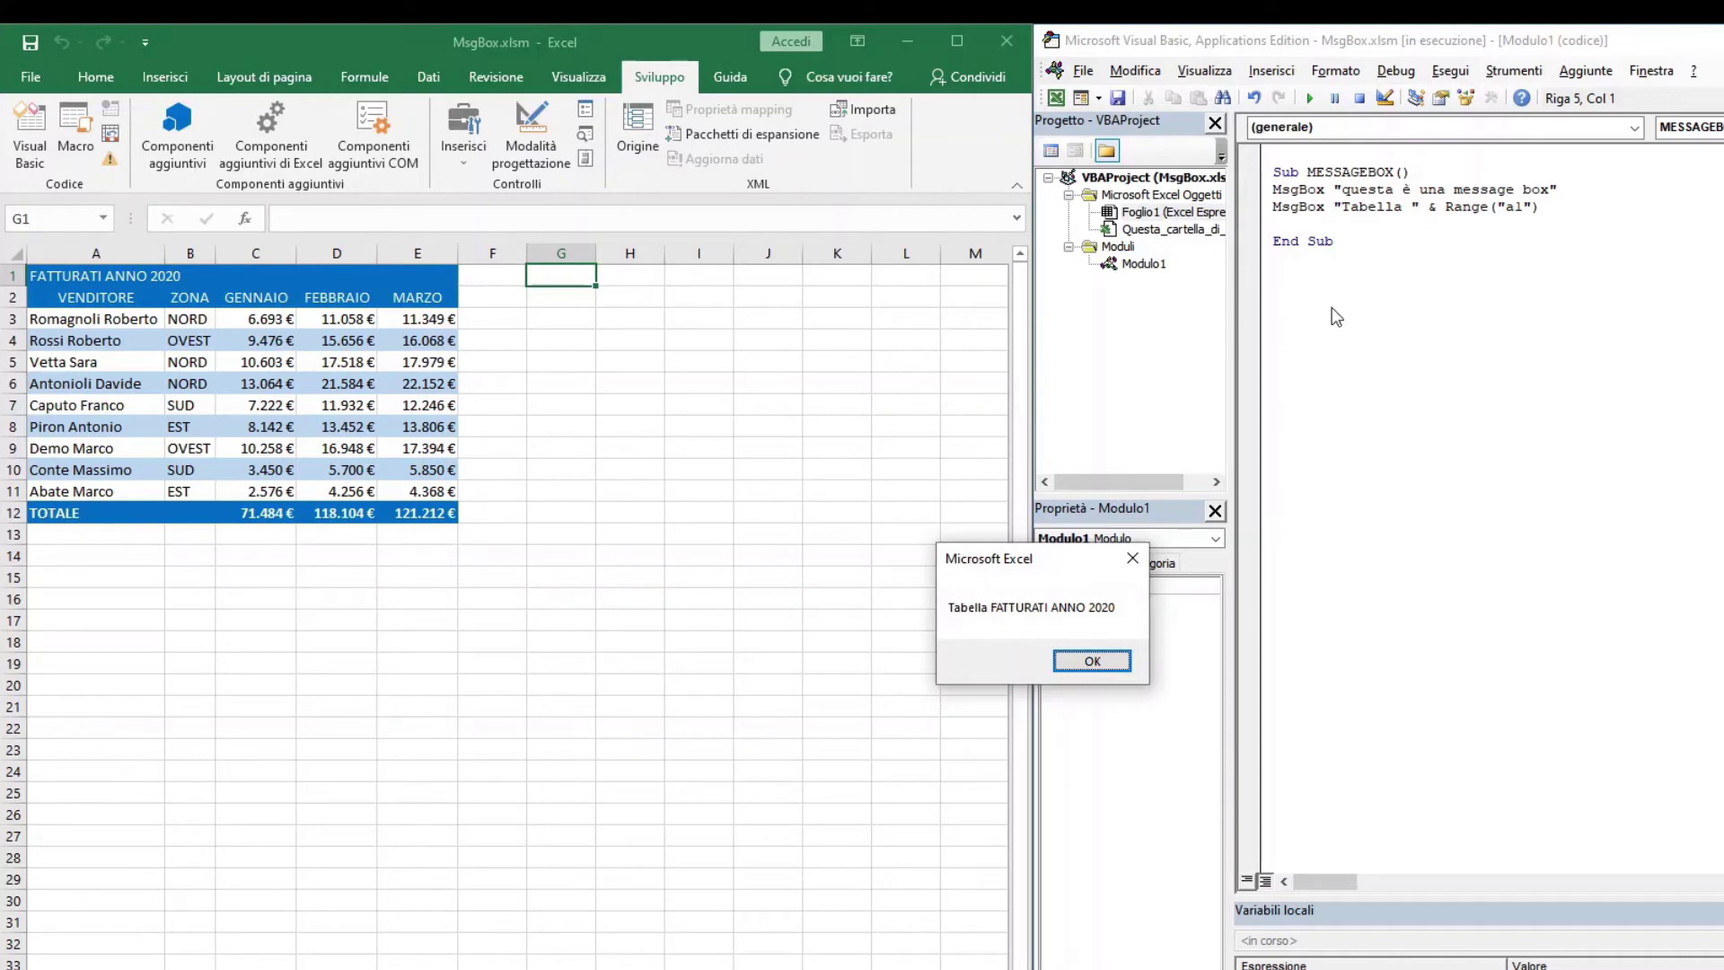
left_click(1090, 659)
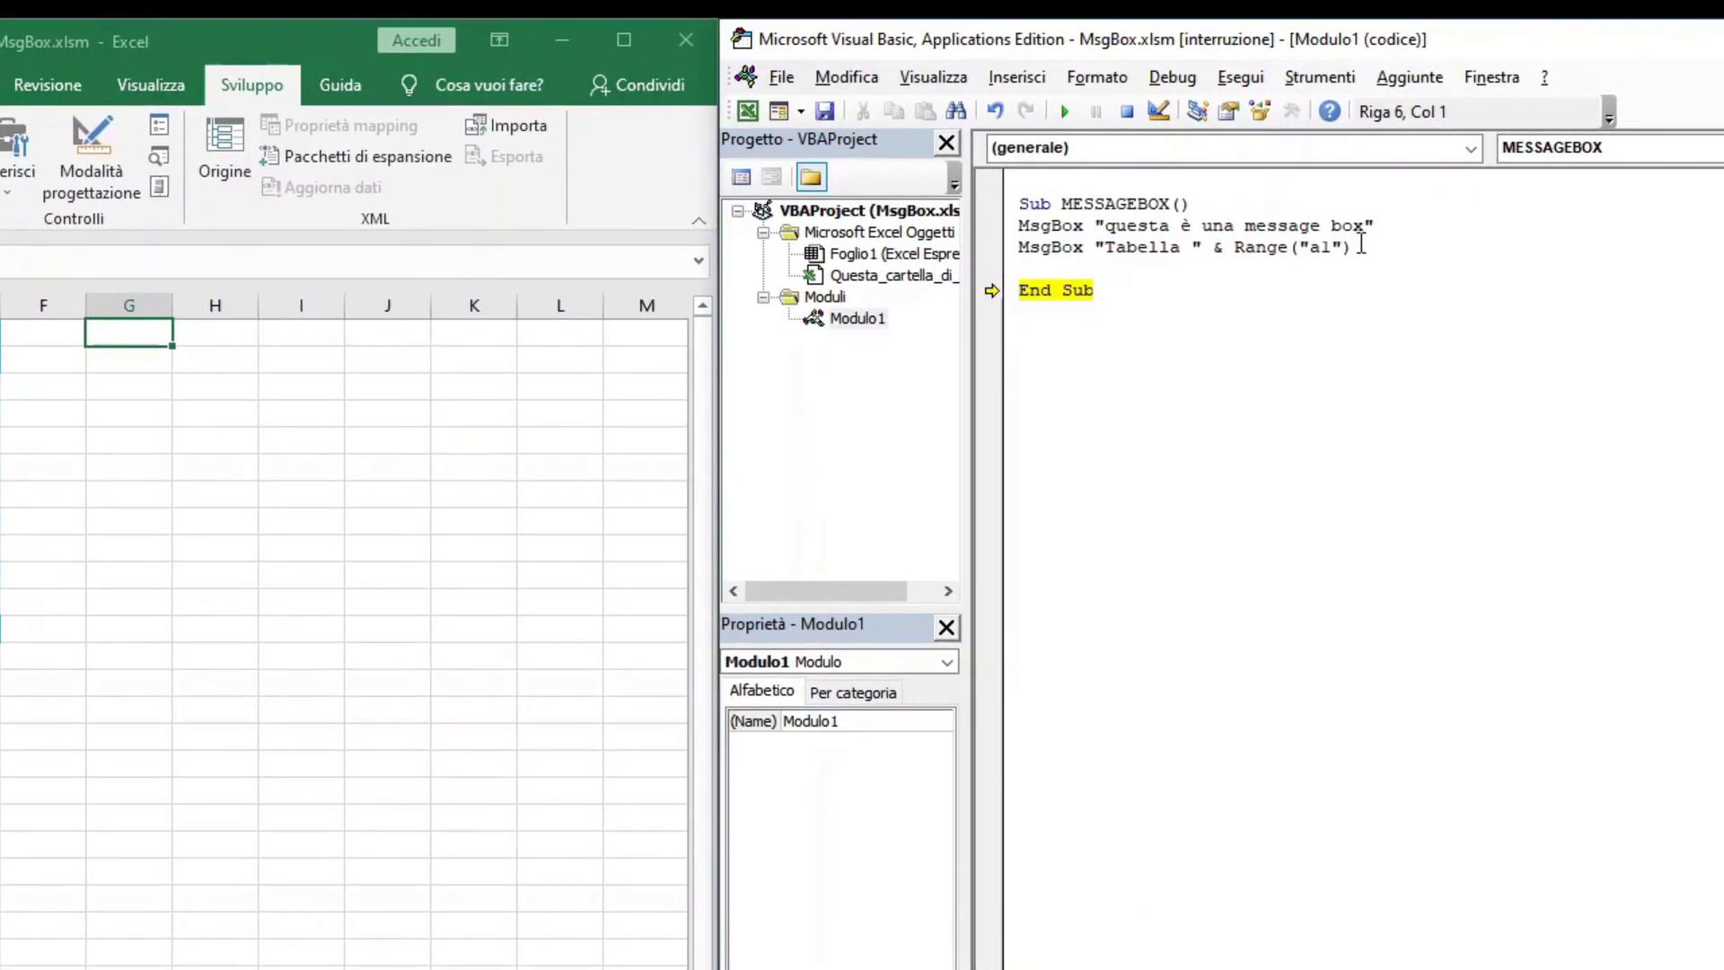
- Duplicate the Tabella line, give the copy the title "resoconto fatturati", and set it as next statement
left_click(1006, 249)
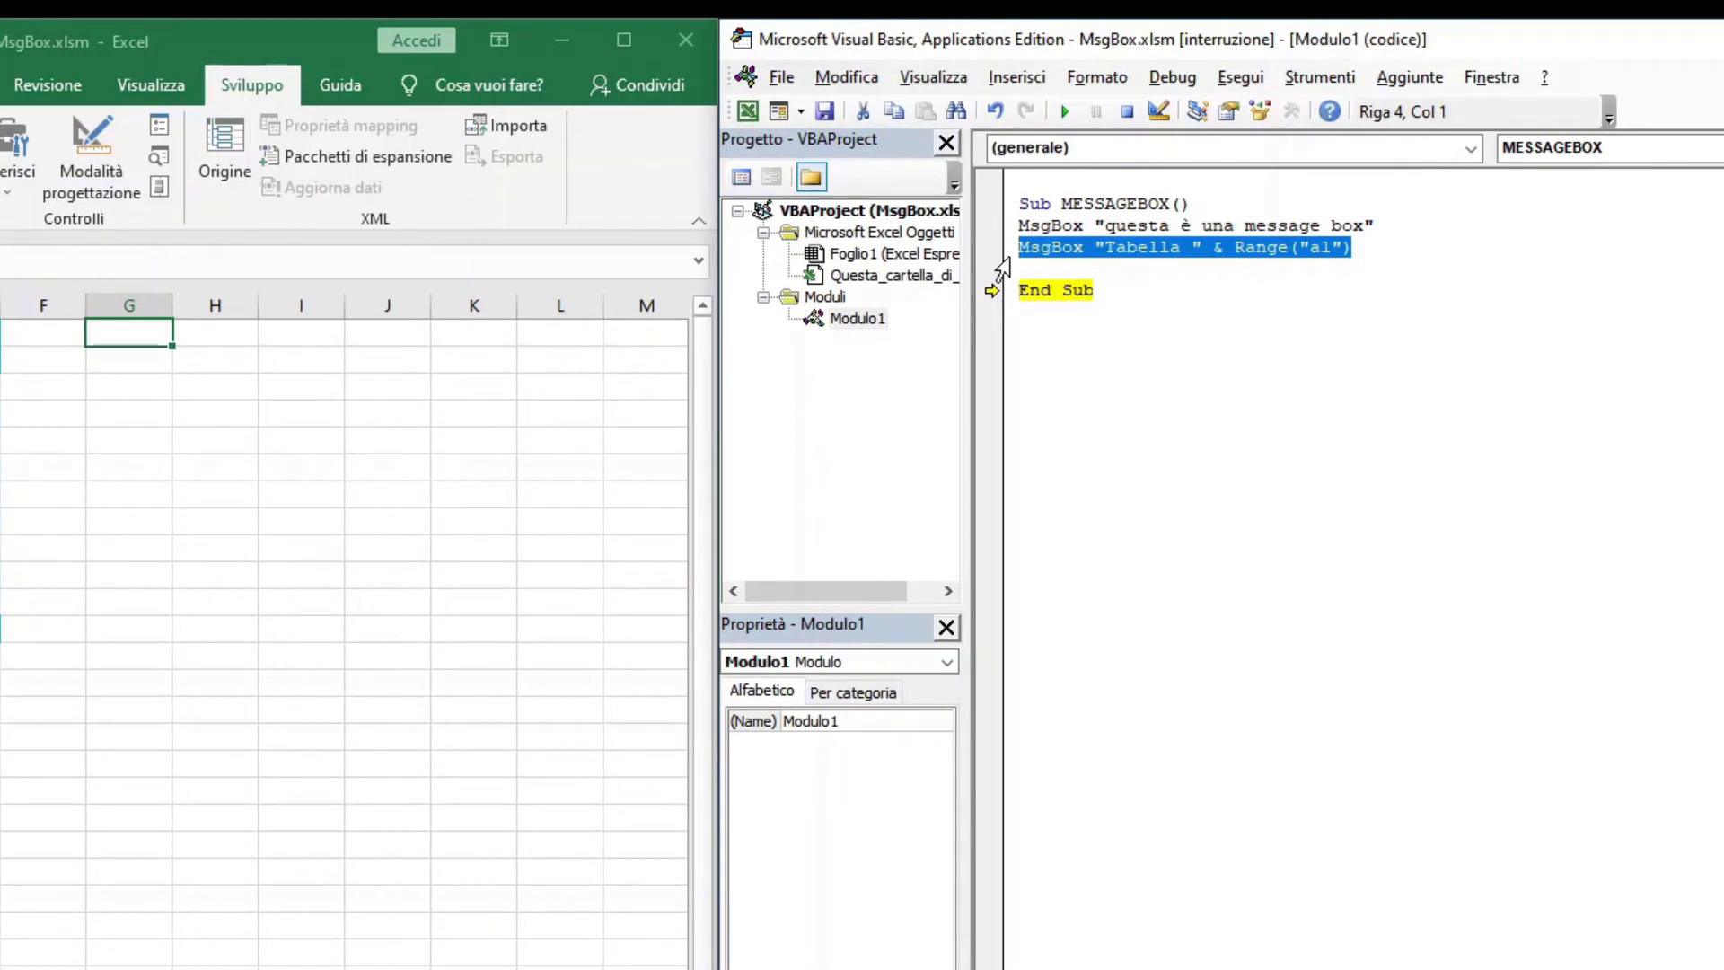
key("ctrl+c")
left_click(1025, 274)
key("ctrl+v")
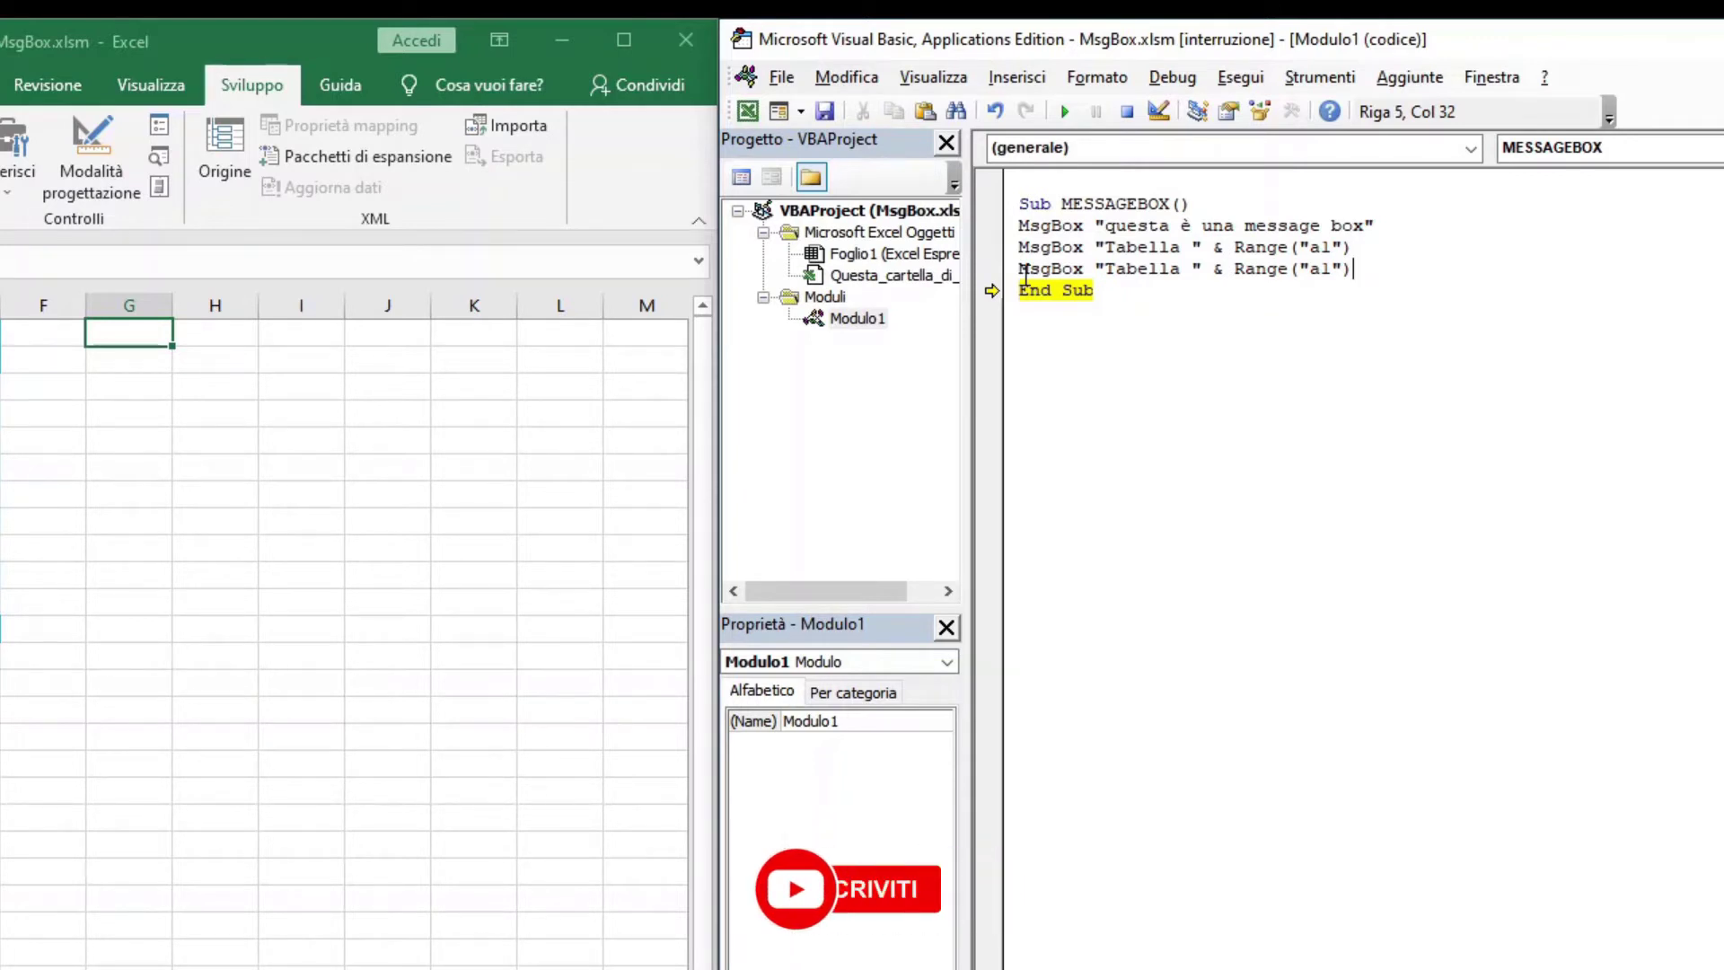
type(",,")
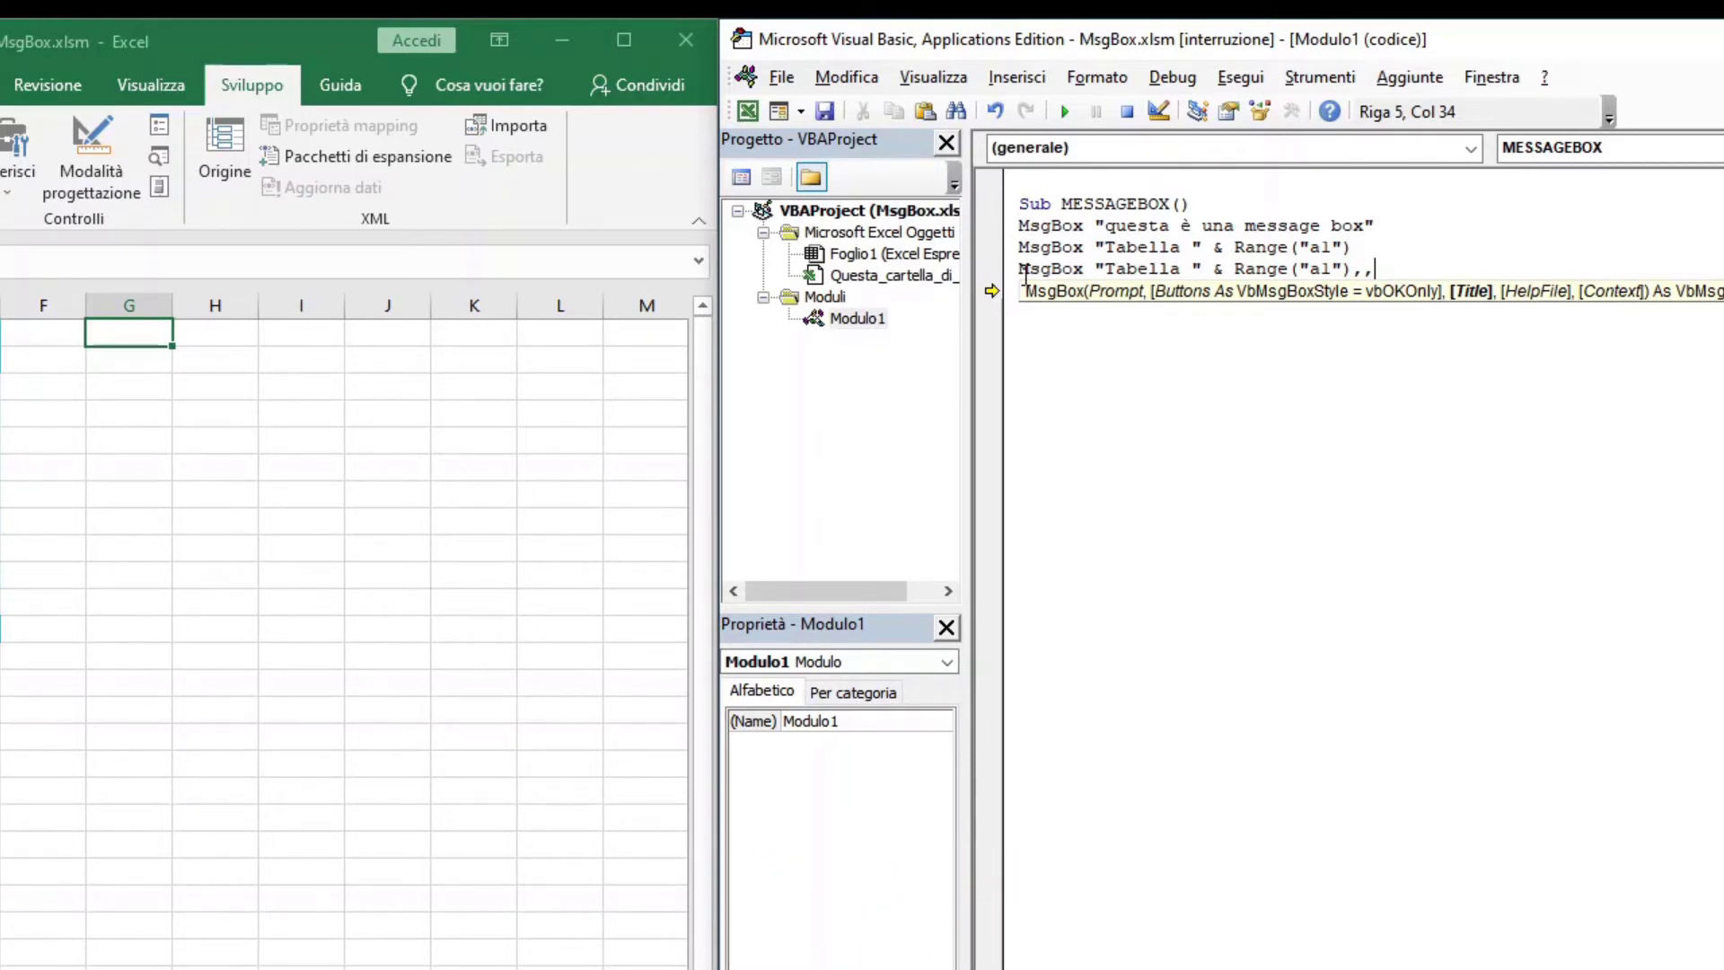
type("\"")
type("reso")
type("conto")
type(" fa")
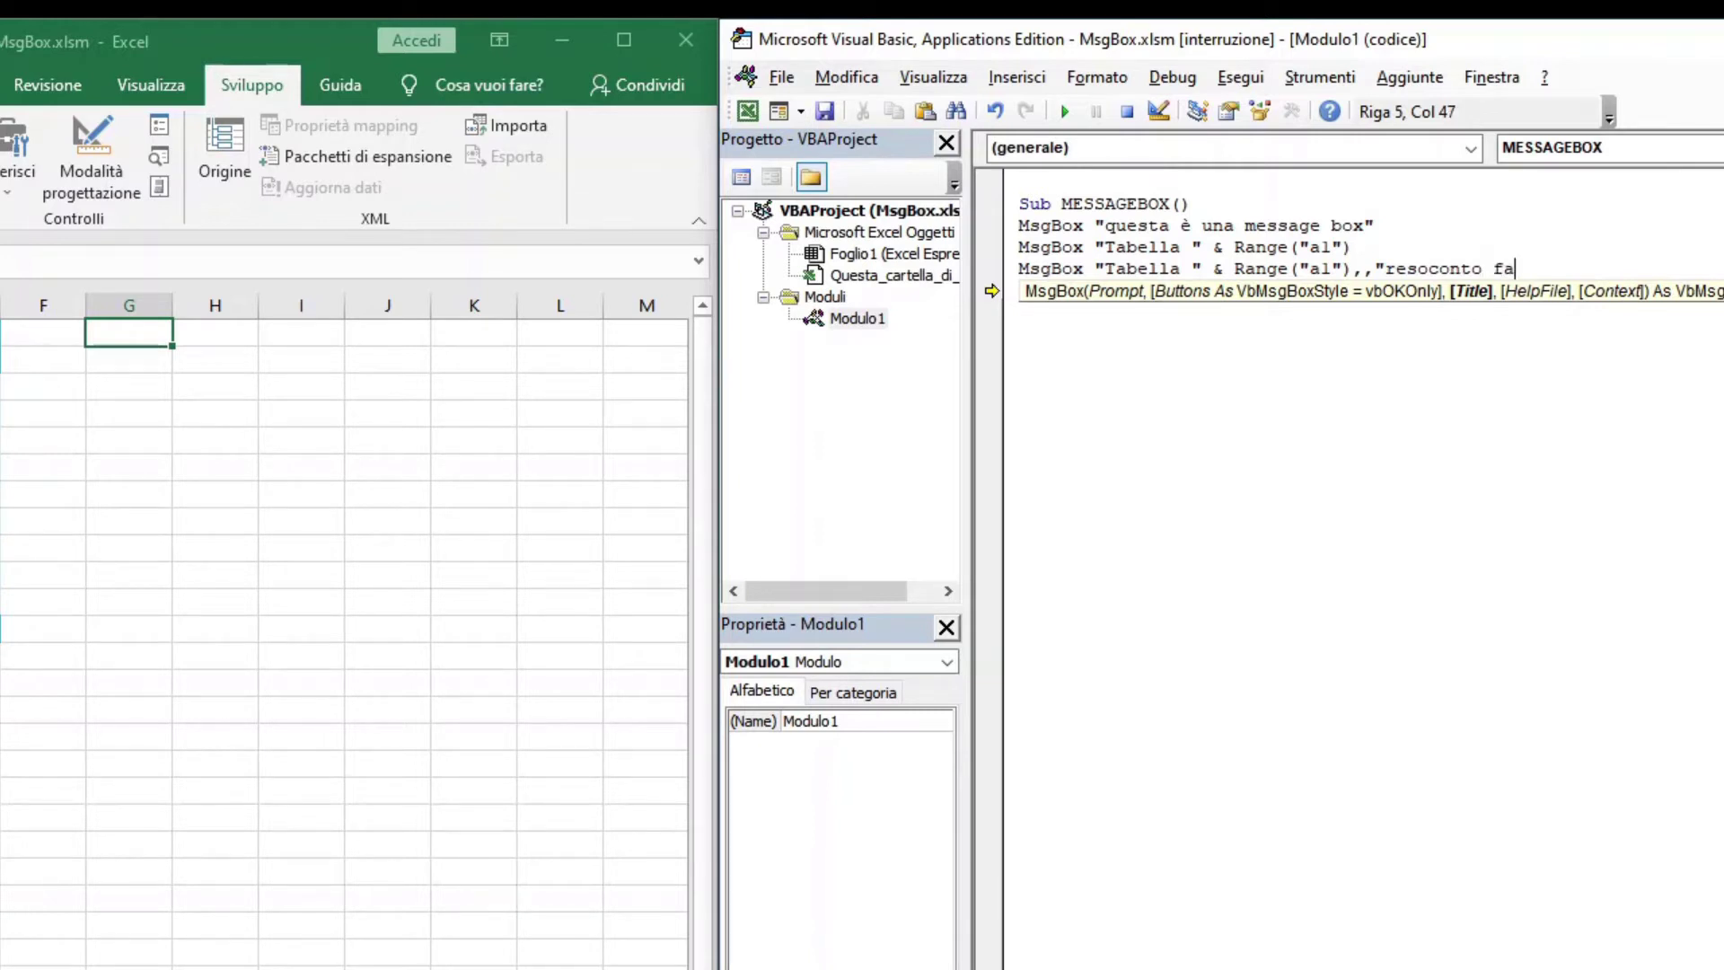
type("tturati")
key("Return")
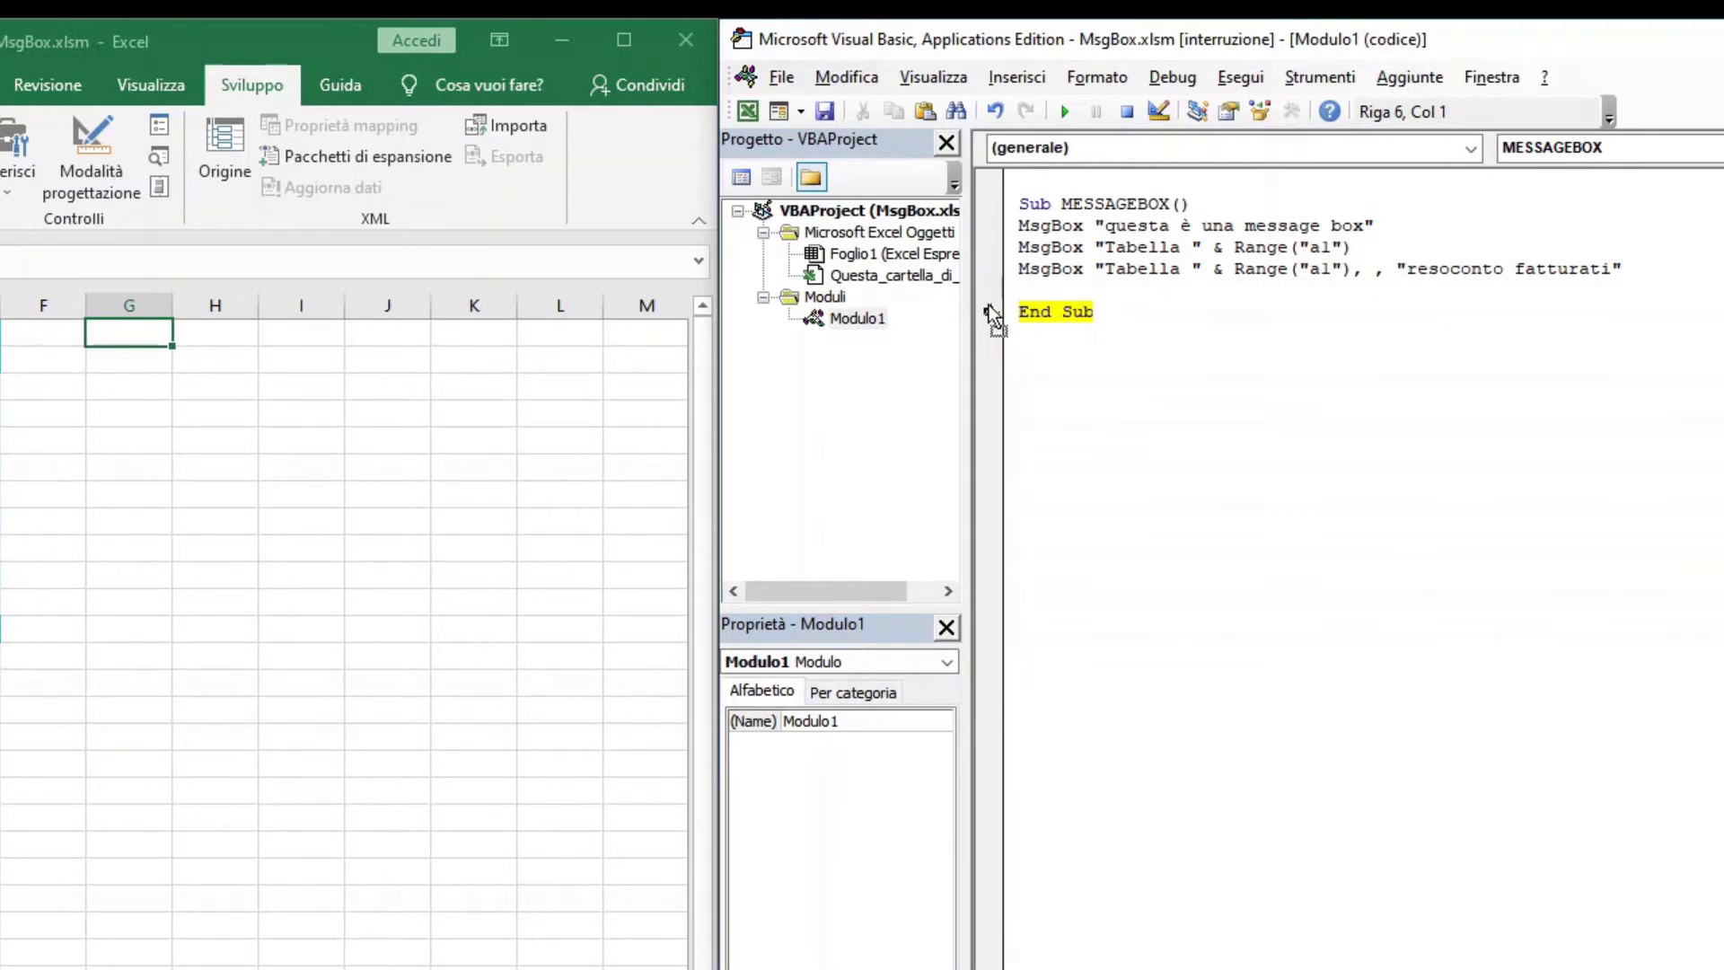
left_click_drag(991, 281, 991, 270)
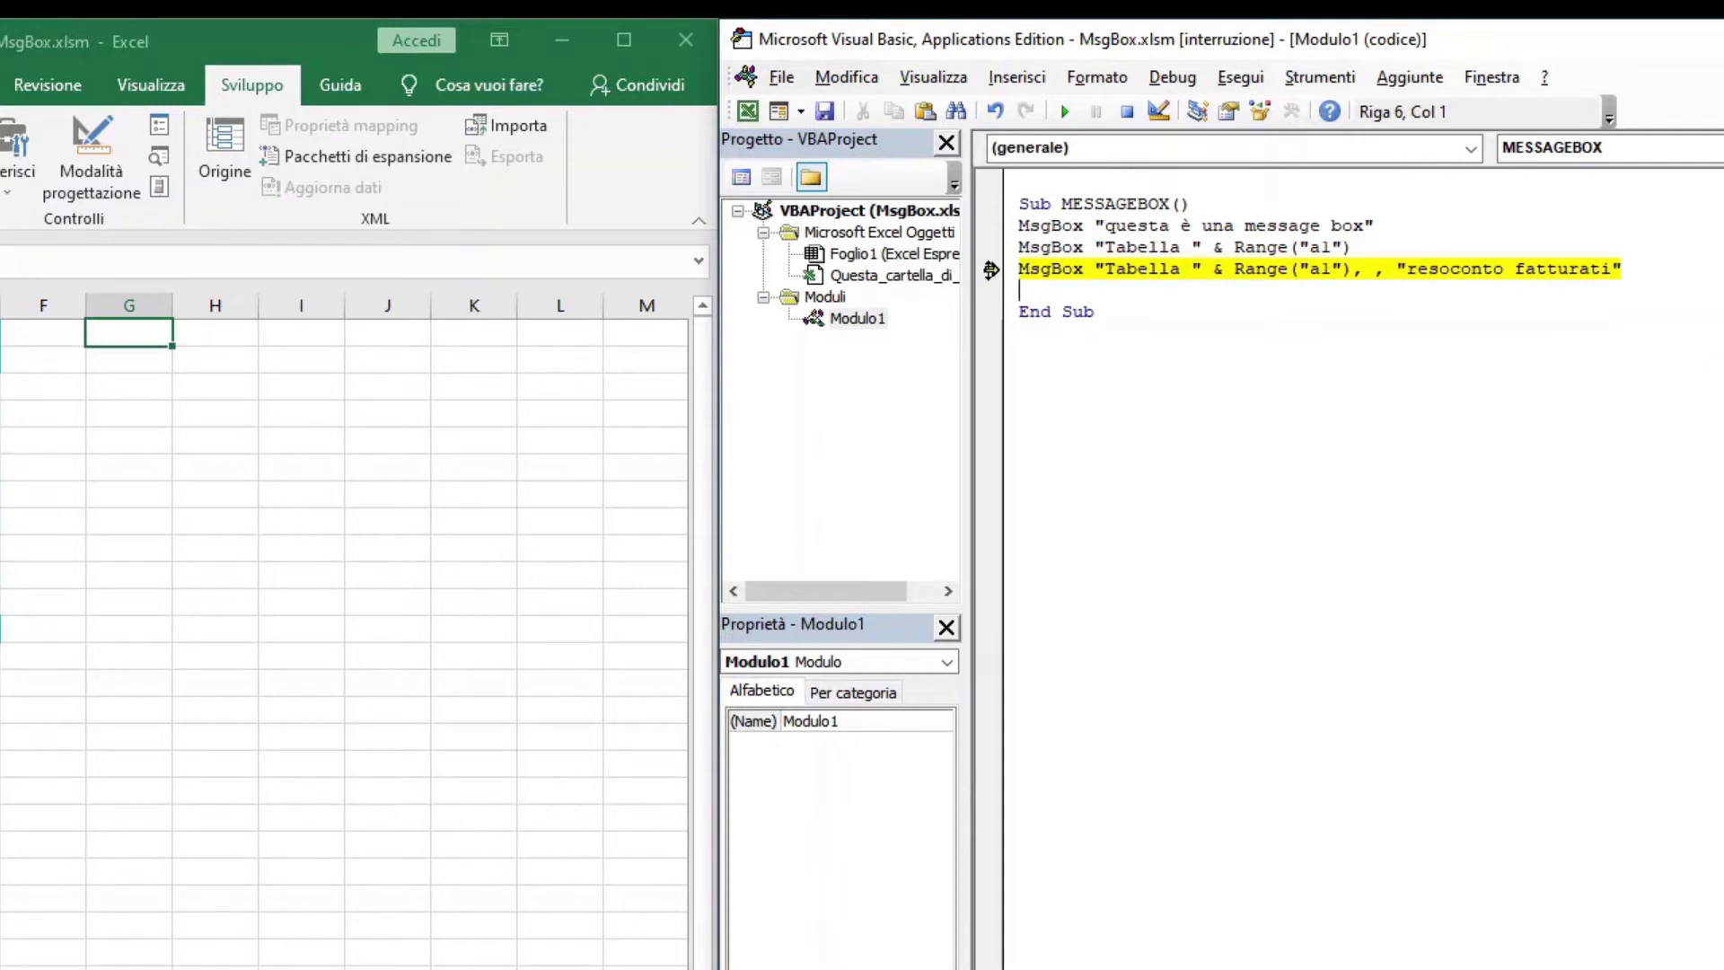
- Run the titled line and close the "resoconto fatturati" message box
key("F5")
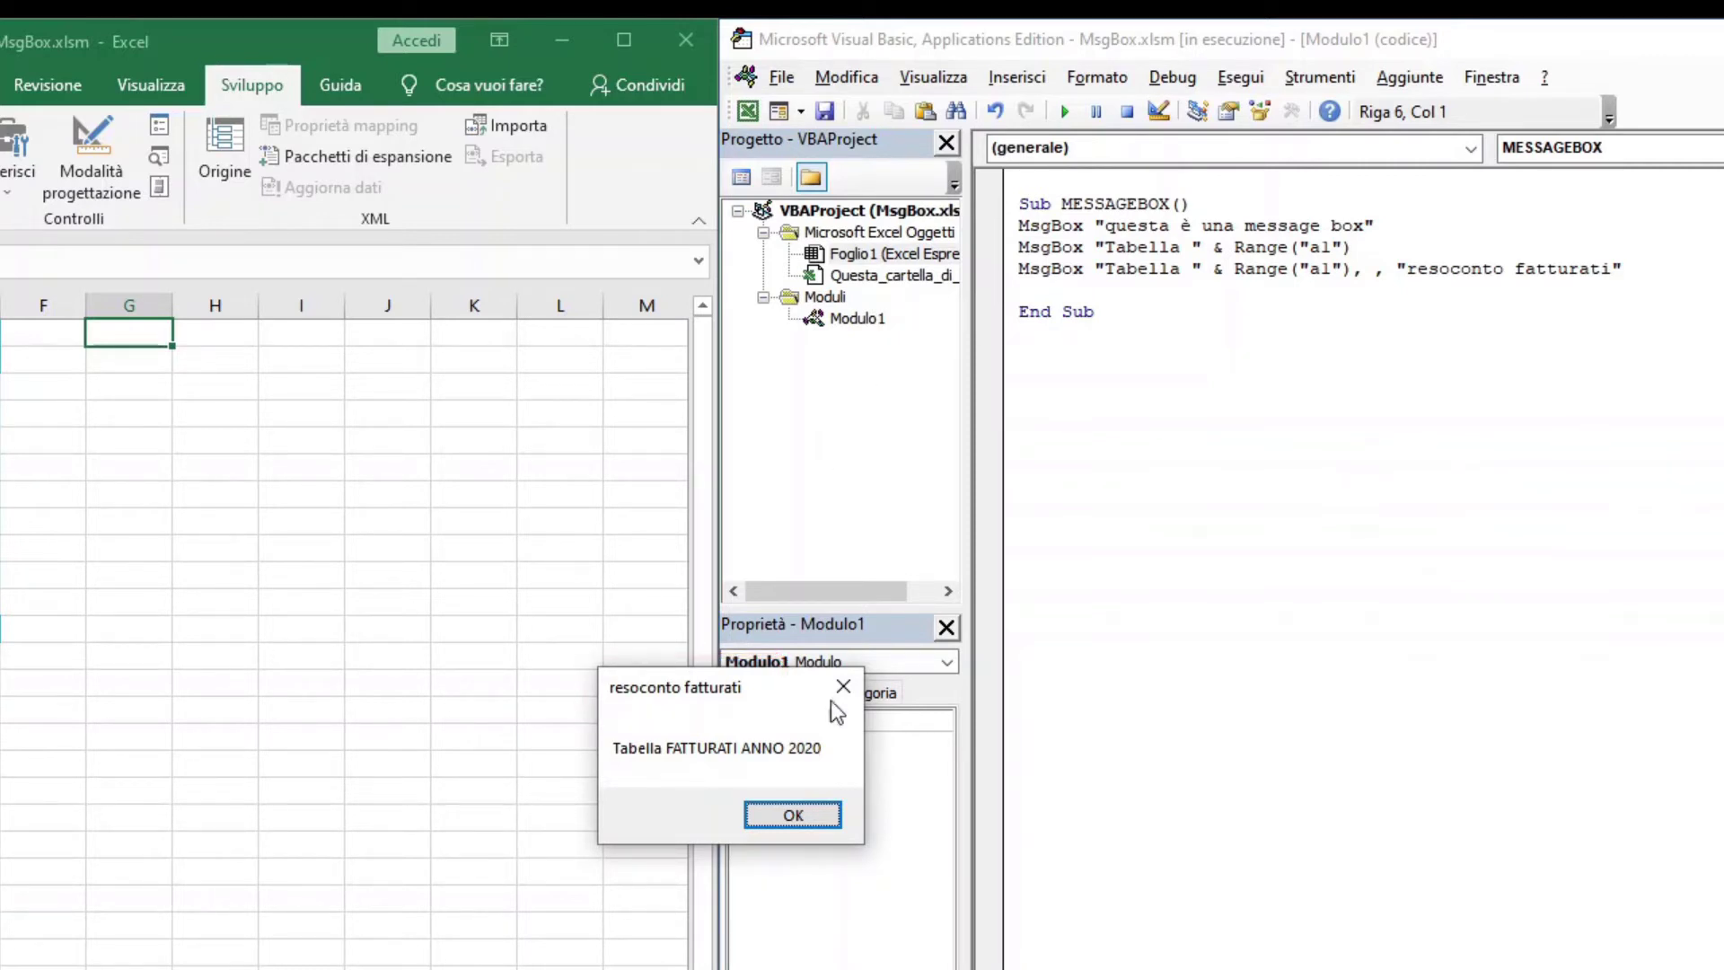
left_click(791, 816)
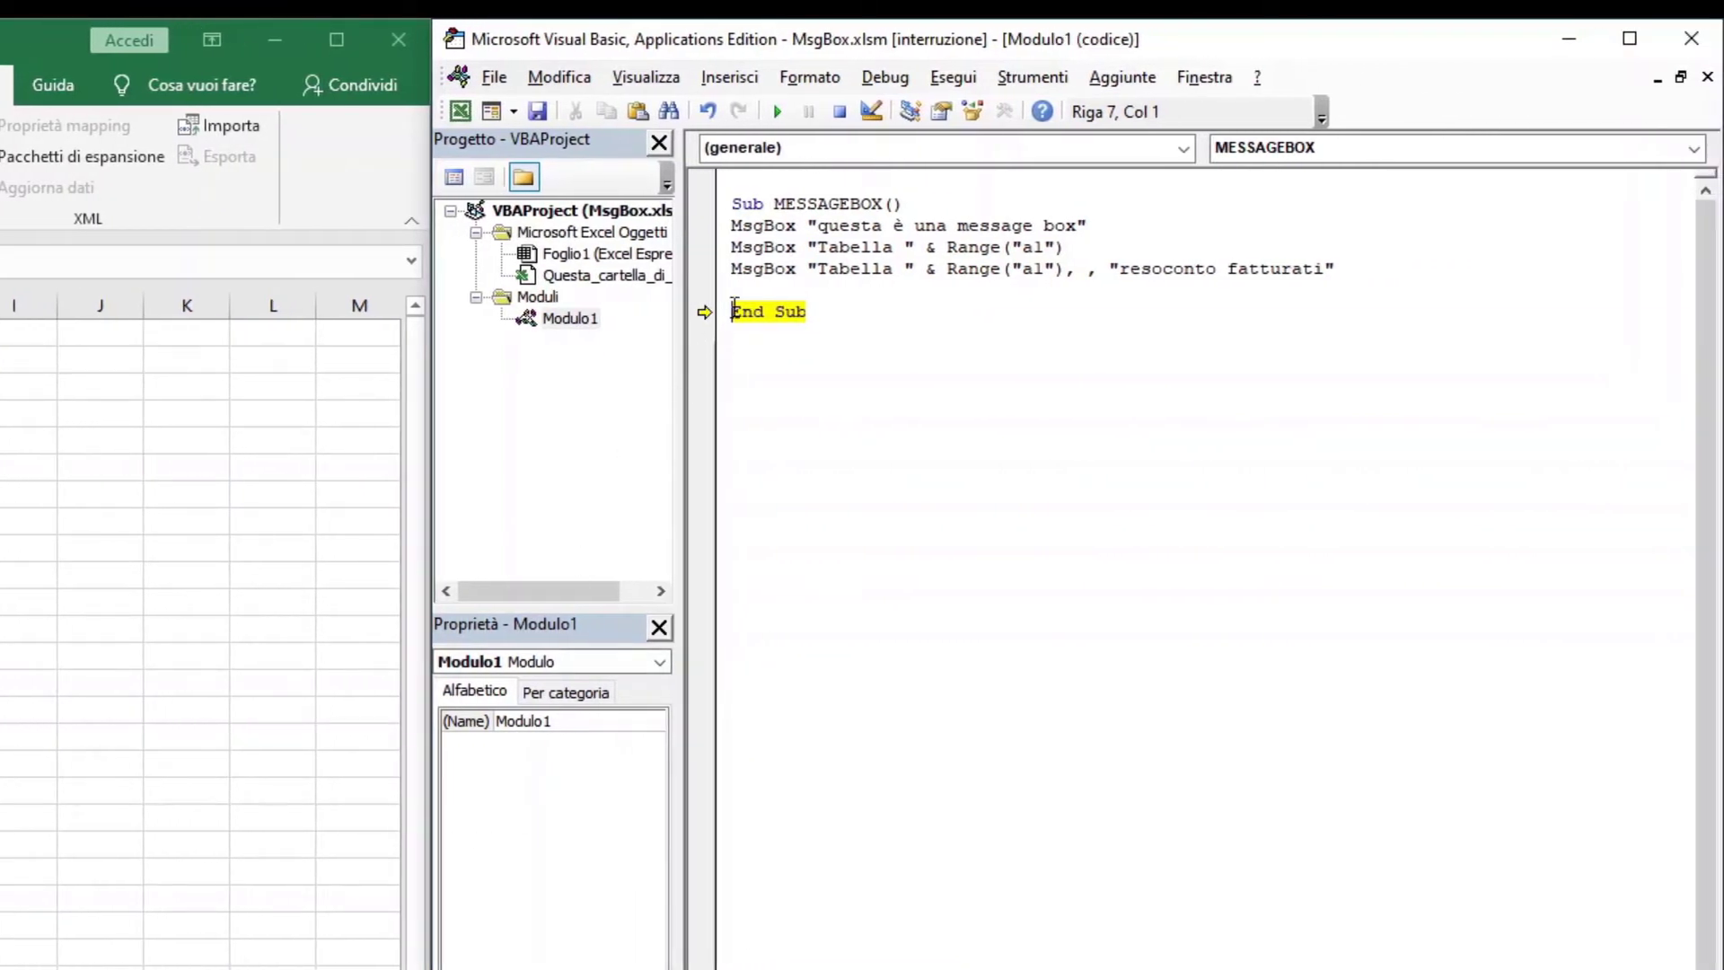
- Above End Sub, start a MsgBox joining "Tabella ", A1, " mesi " and vbNewLine
left_click(751, 285)
type("msg")
type("box")
type(" \"Ta")
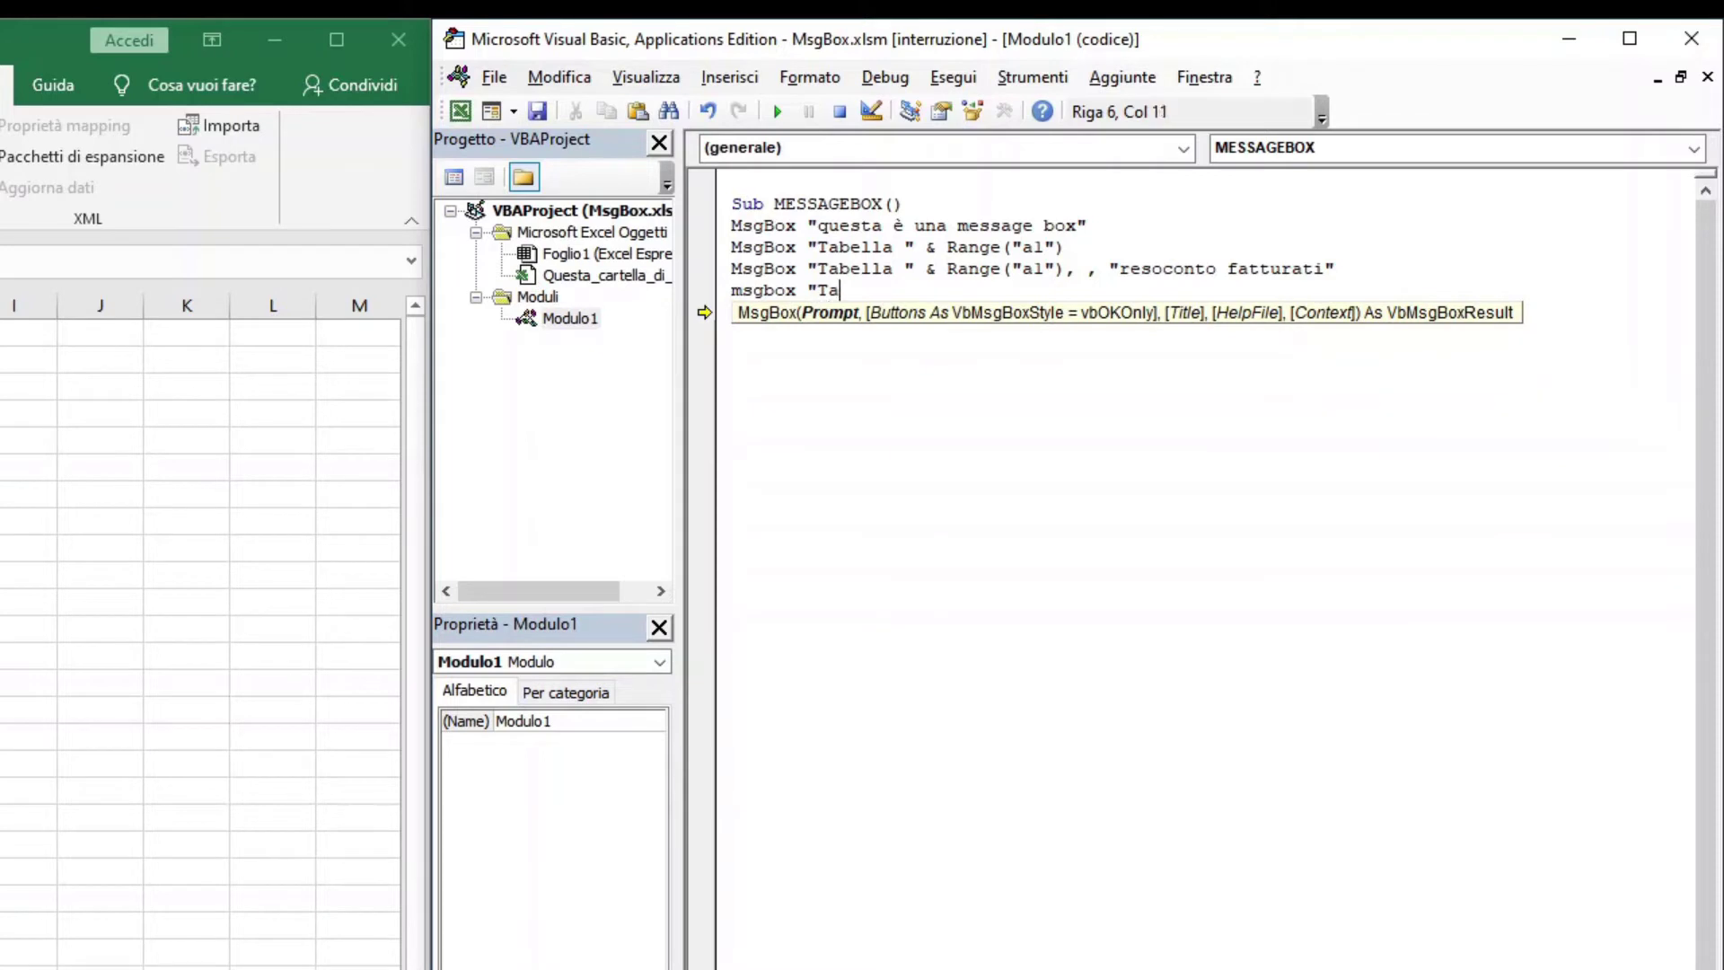
type("bella ")
type("\"")
type(" & ra")
type("nge")
type("(\"a")
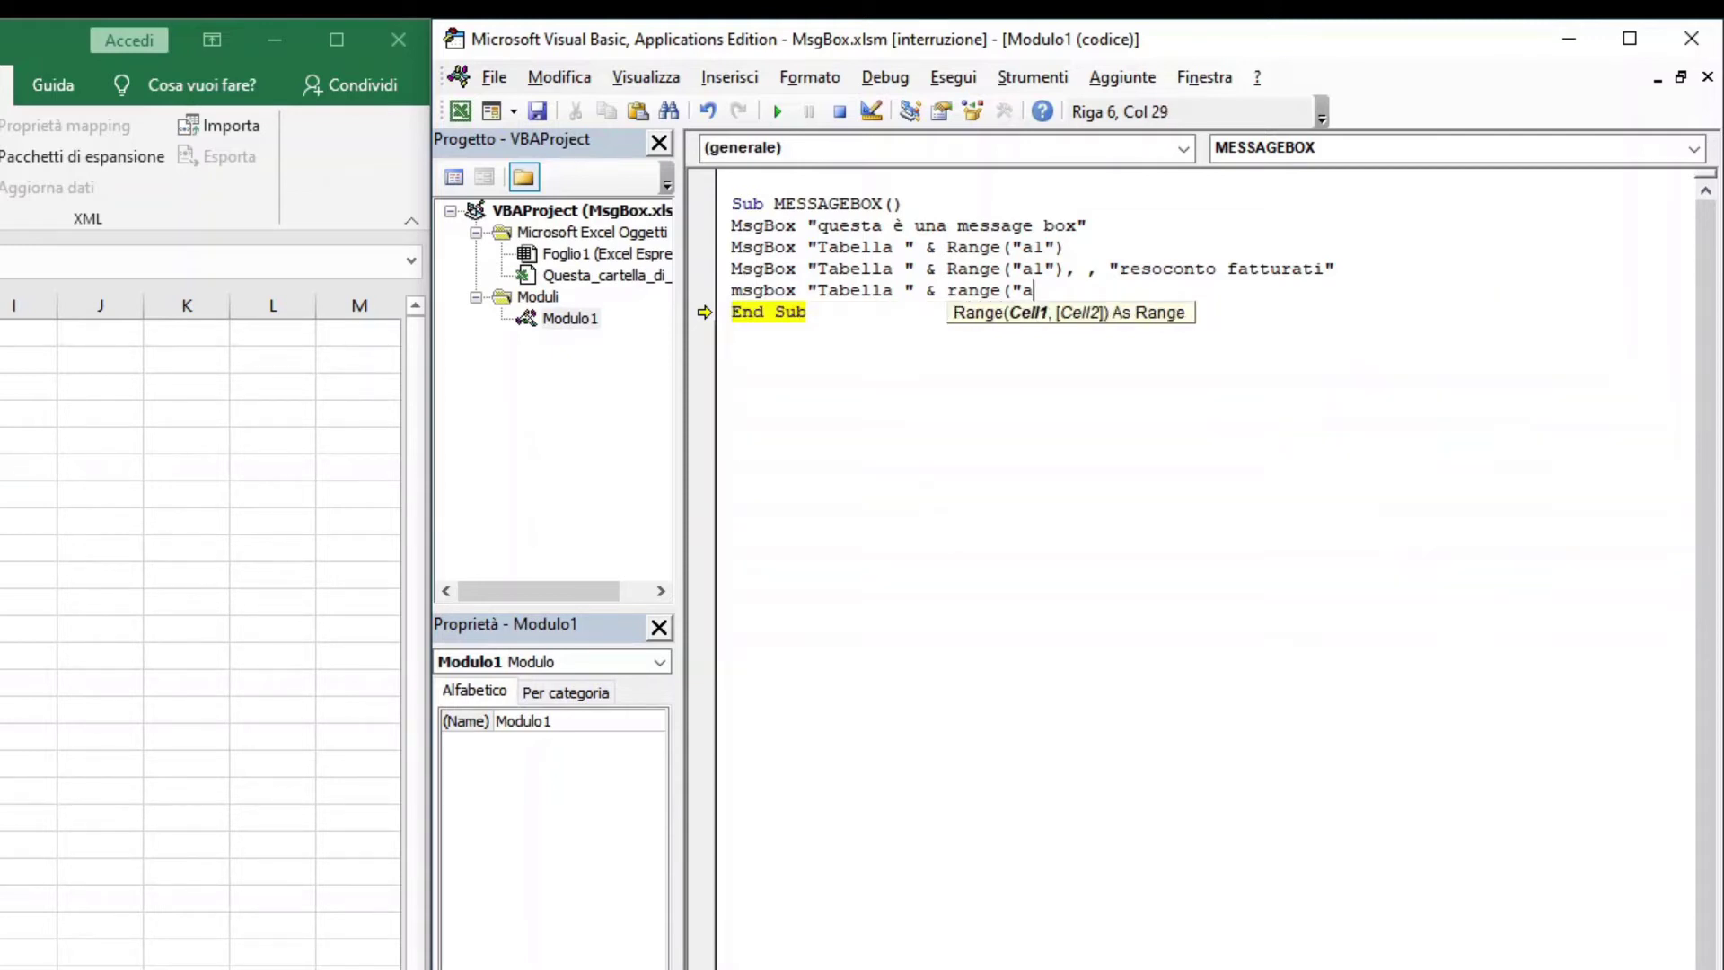
type("1\"")
type(")")
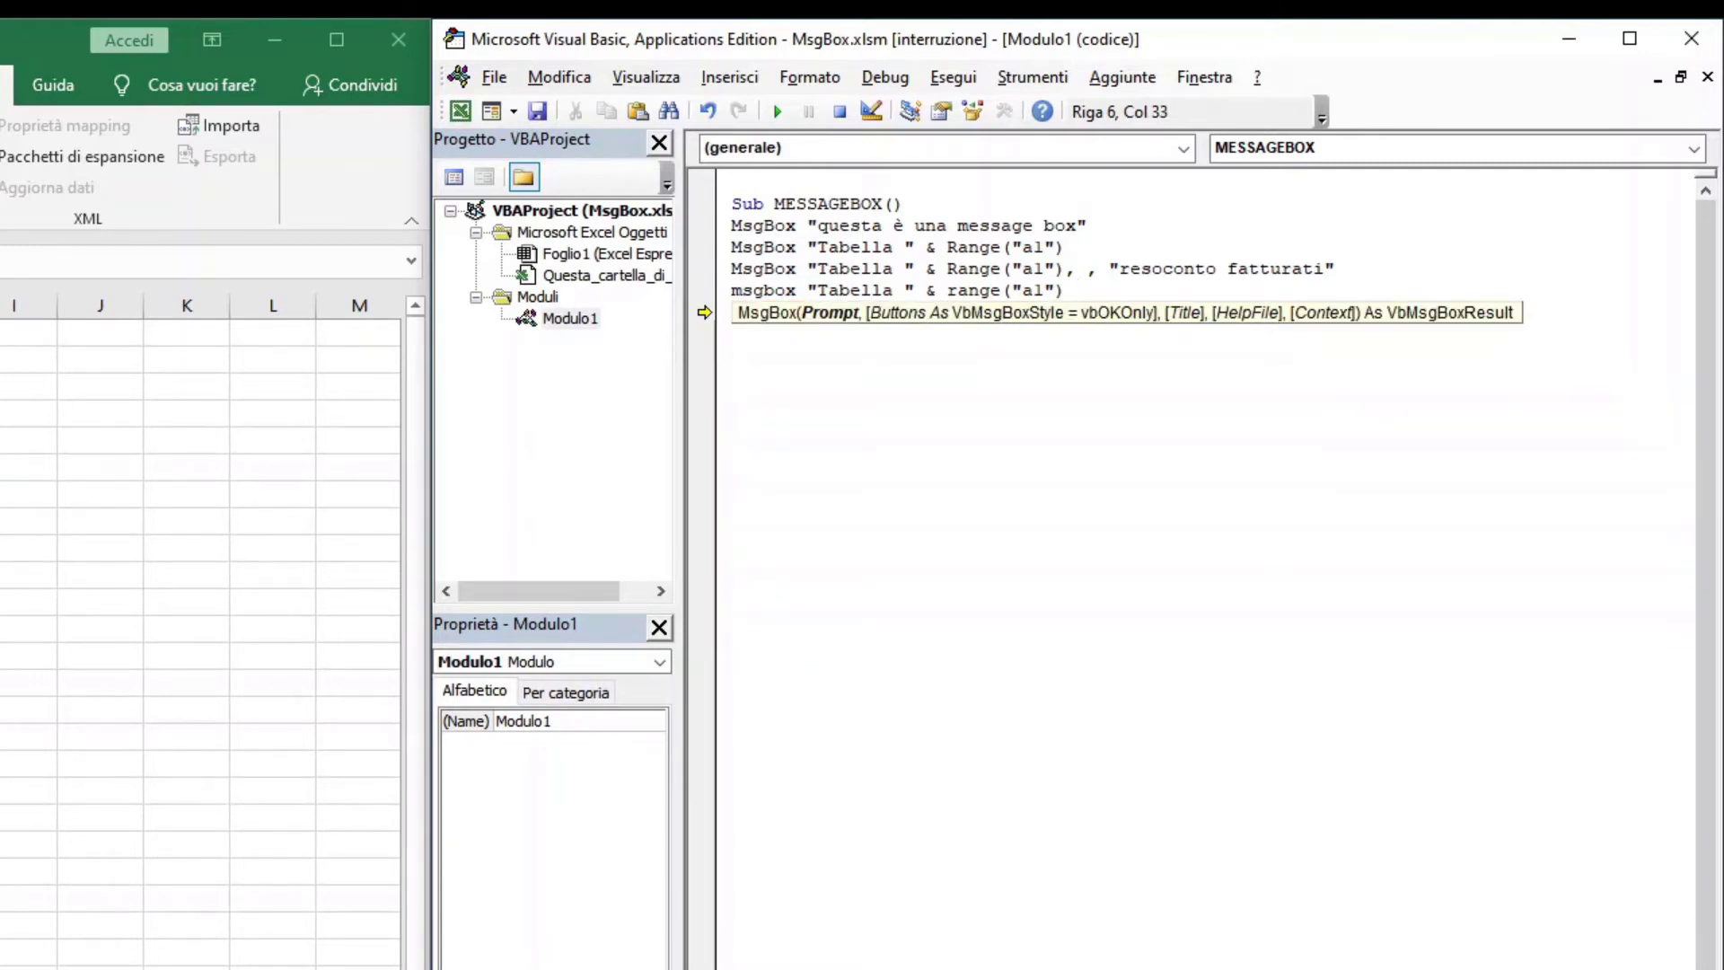
type(" &")
type(" \"")
type(" mes")
type("i \"")
type(" &")
type(" vbn")
type("ew")
type("line")
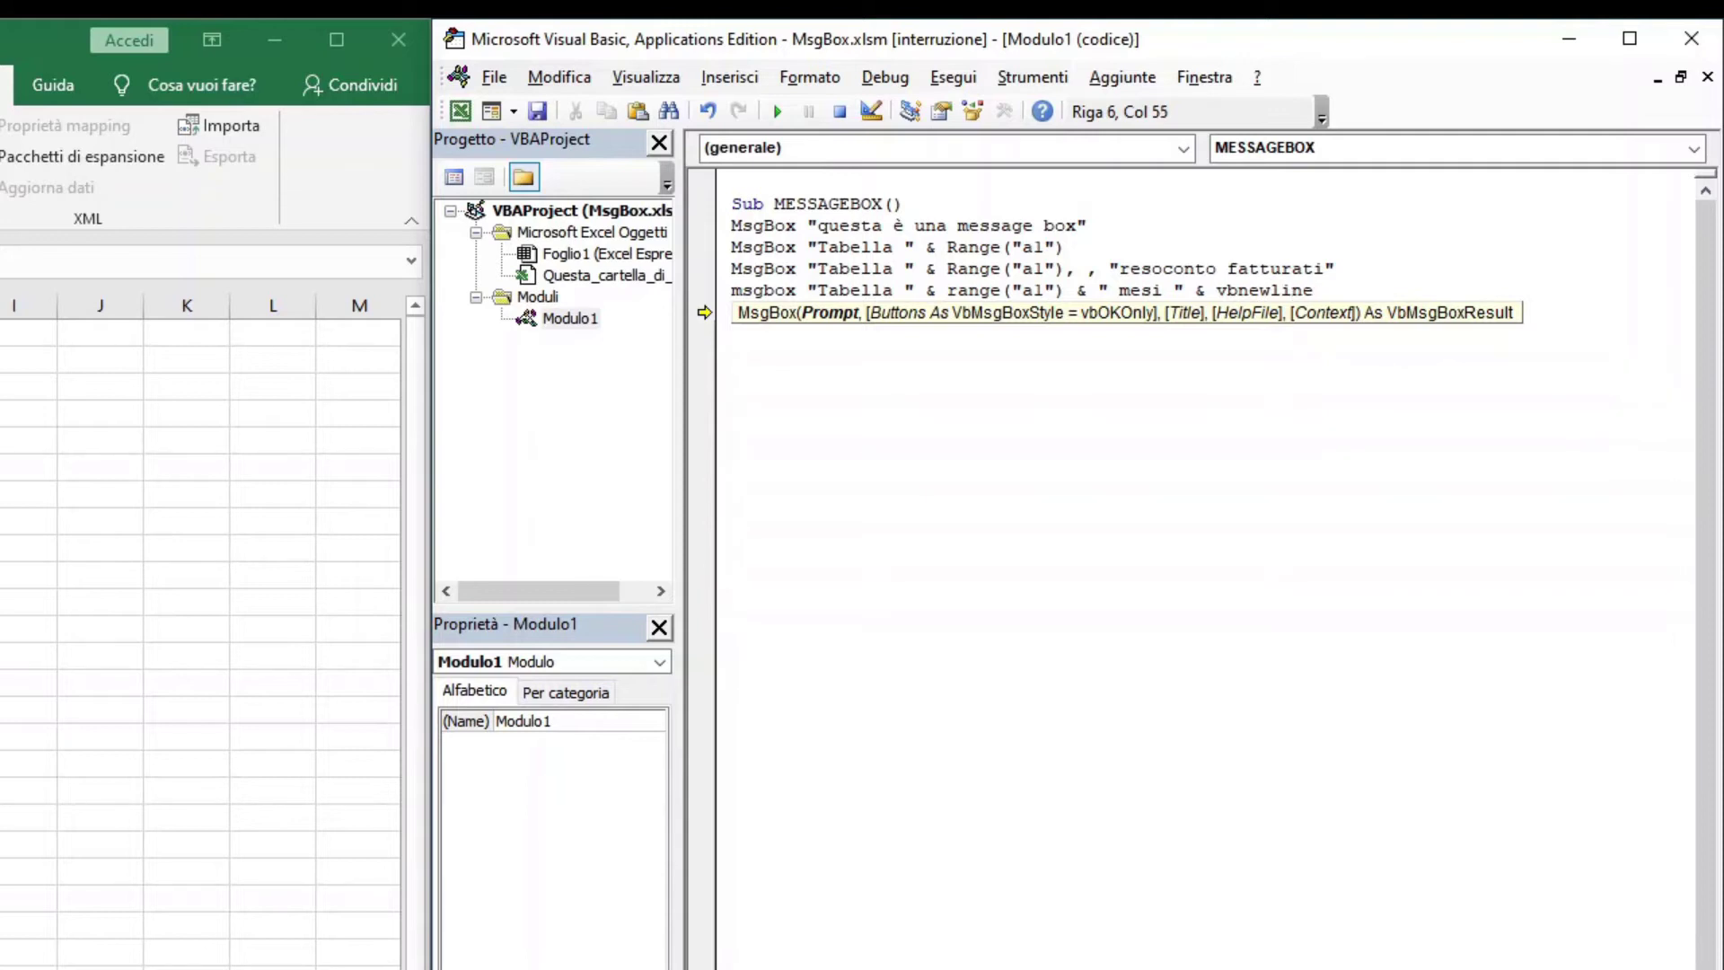
type(" &")
type(" ran")
type("ge")
type("(\"c")
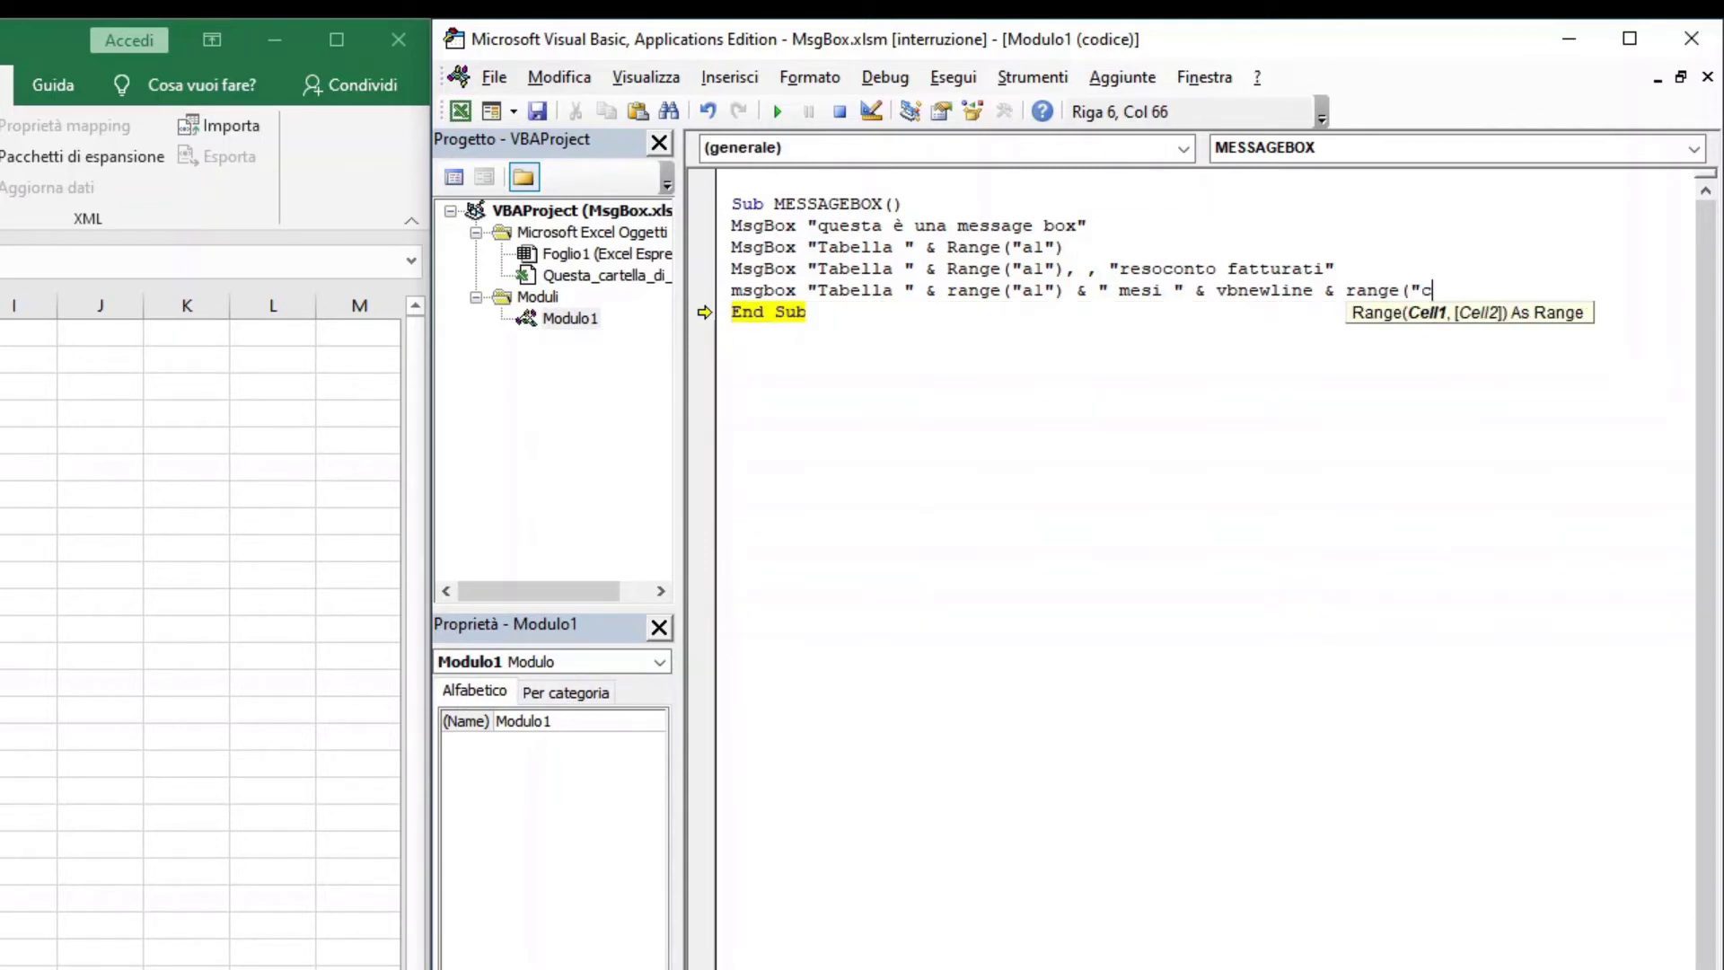
type("2\") ")
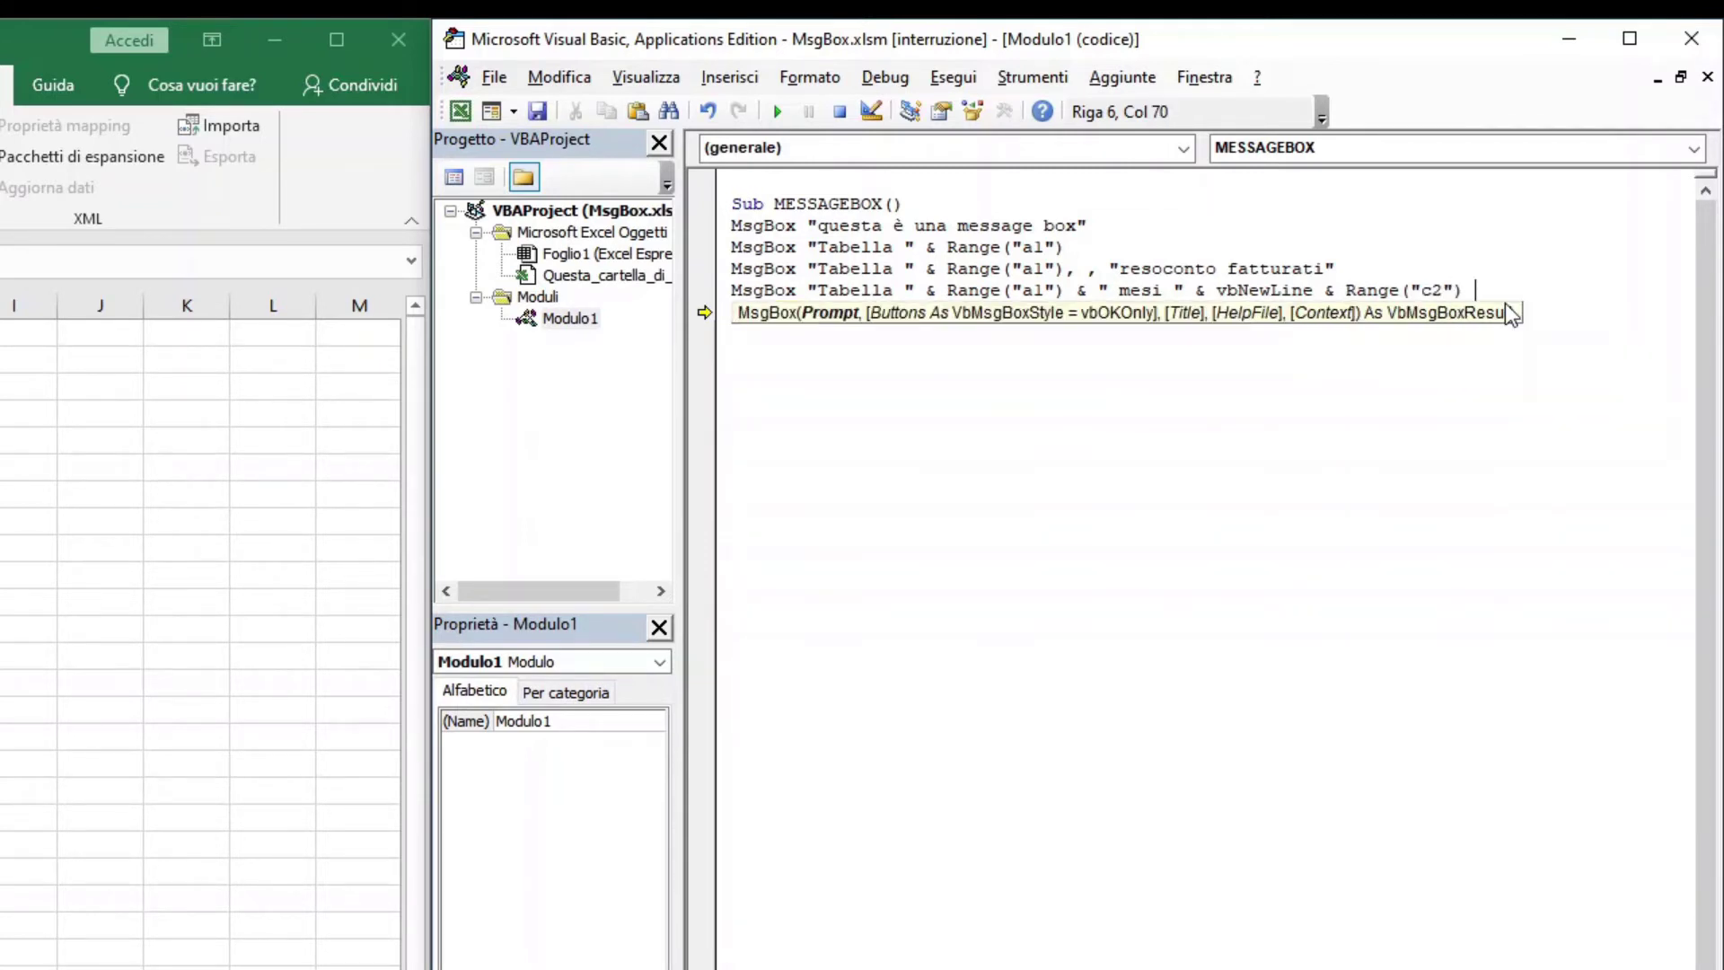
type("&")
type(" vb")
type("newline")
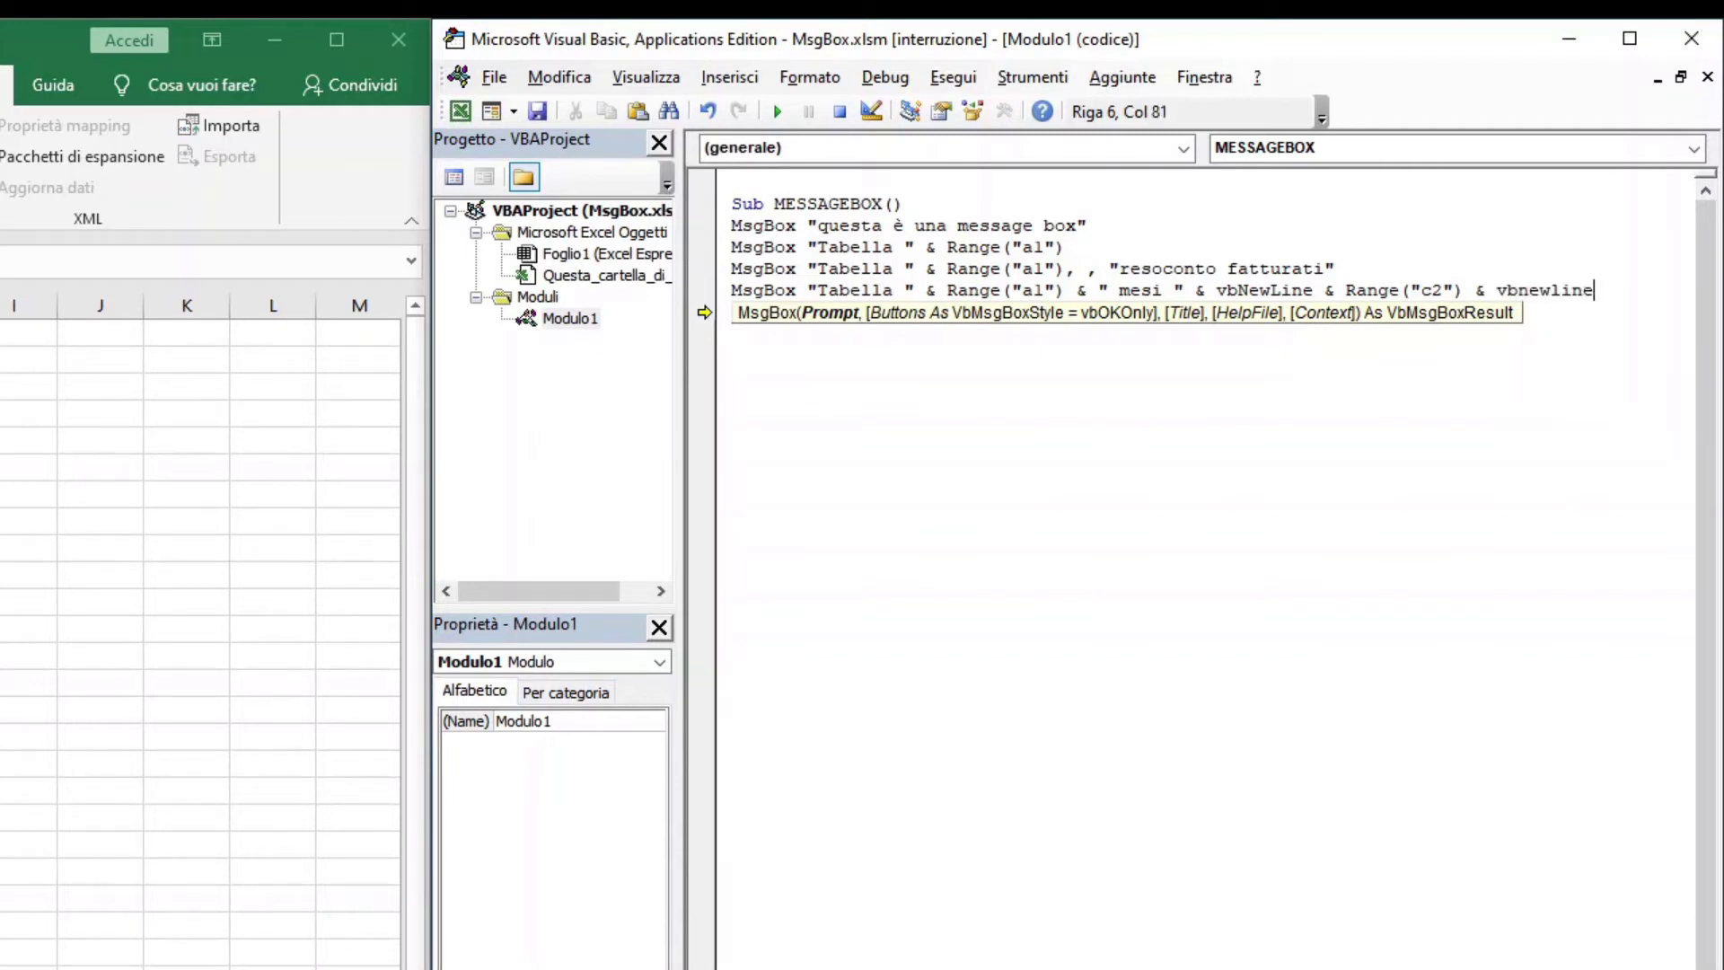
type(" &")
type(" range")
type("(\"")
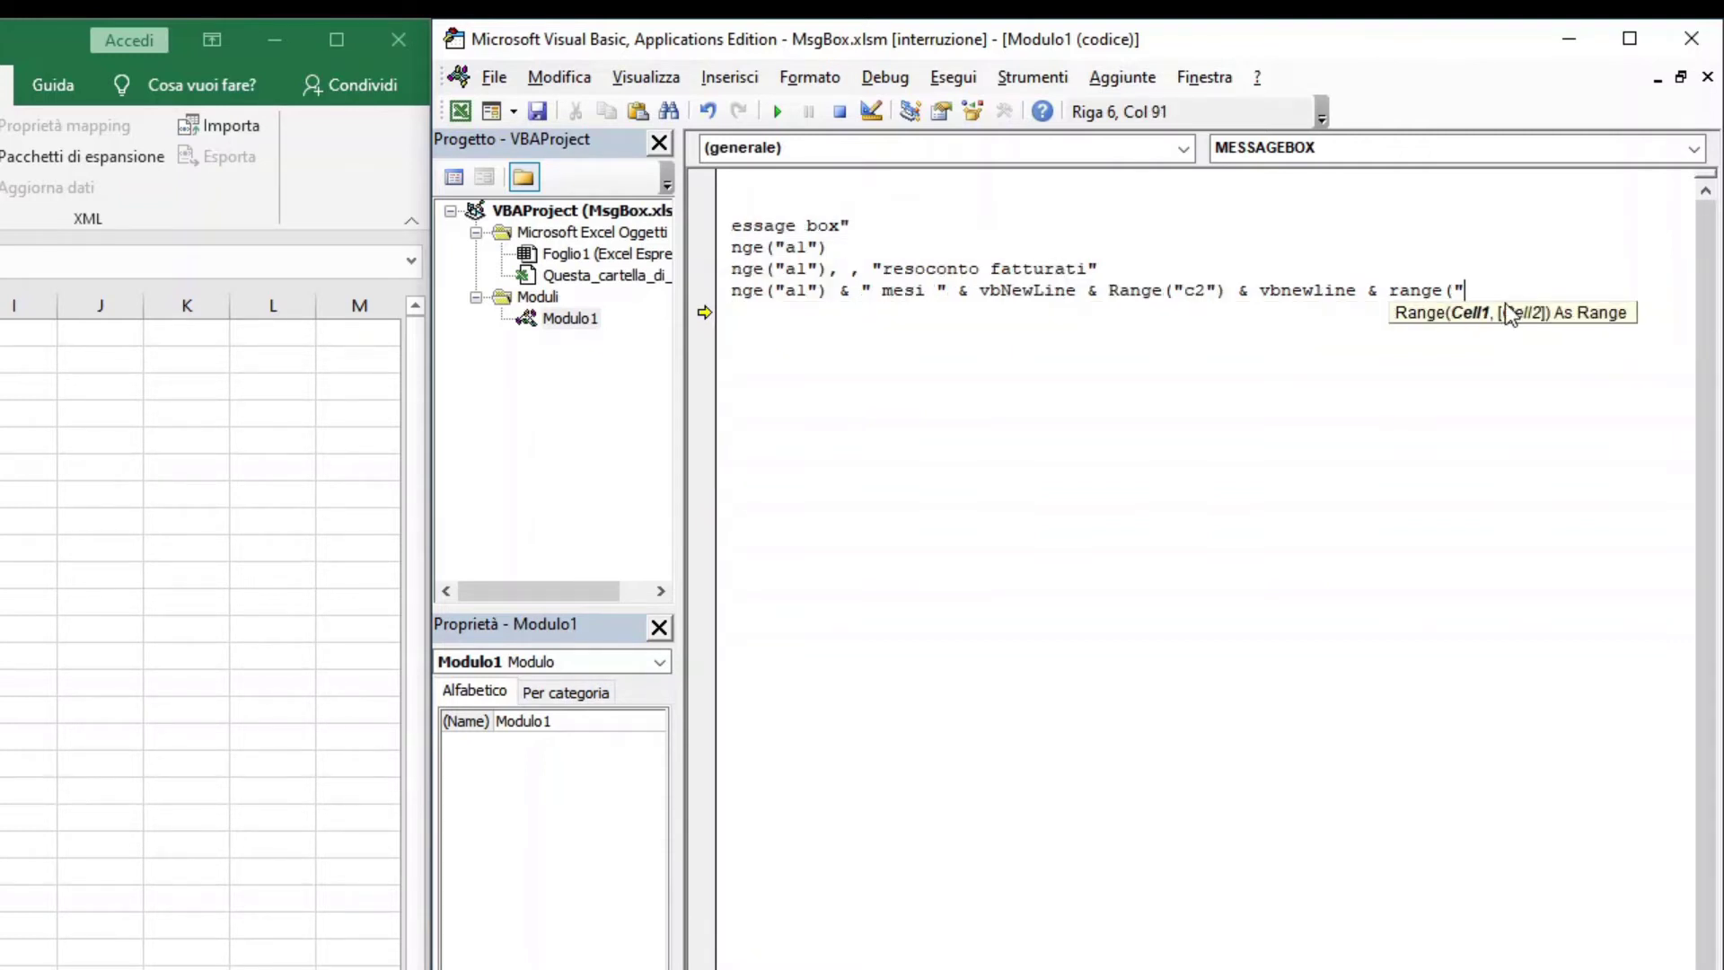
type("d2\"")
type(")")
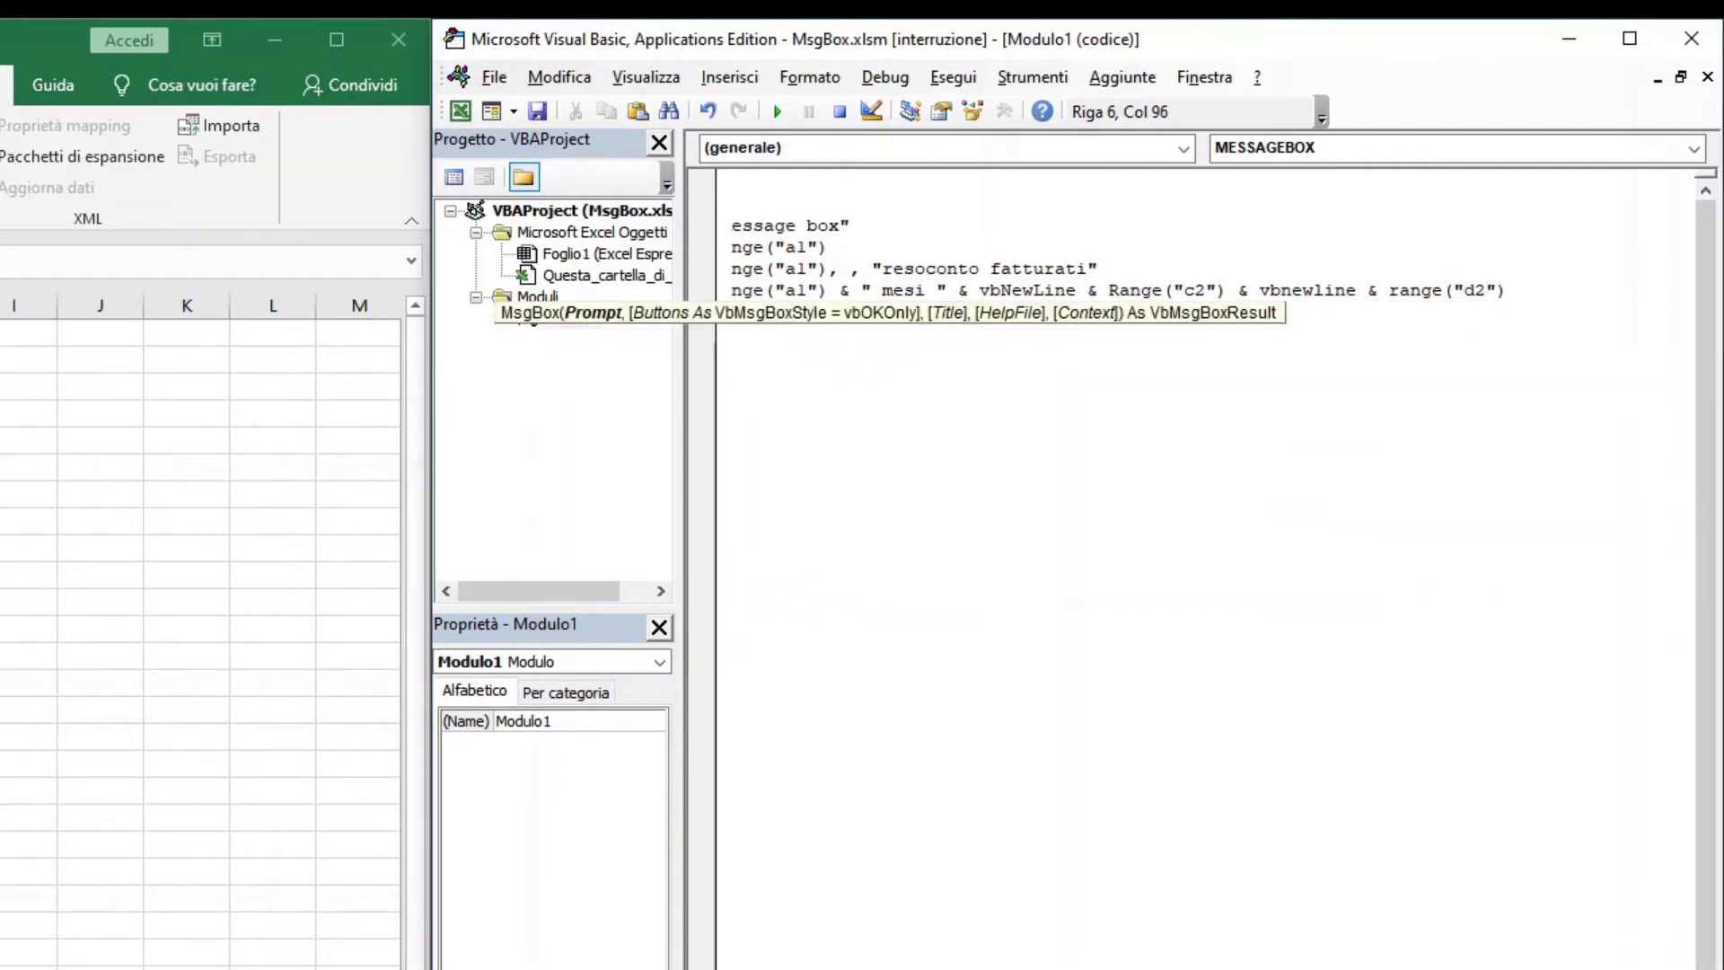
type(" &")
type(" vbne")
type("wline ")
type("&")
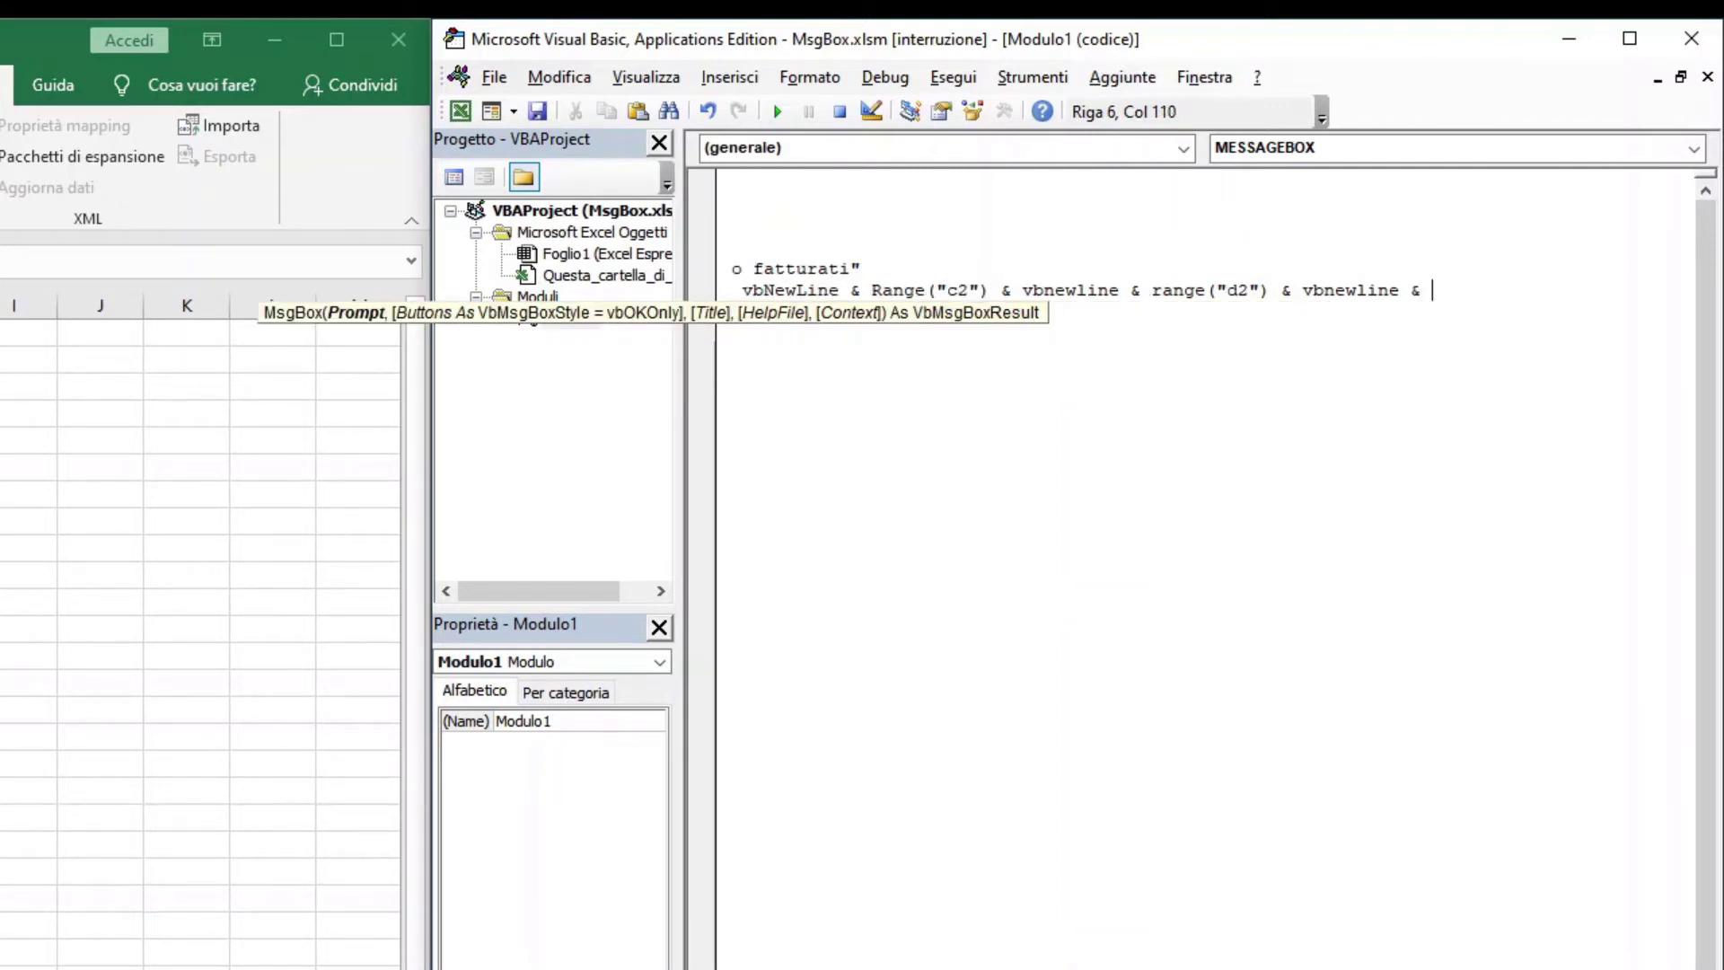
type(" range")
type("(\"")
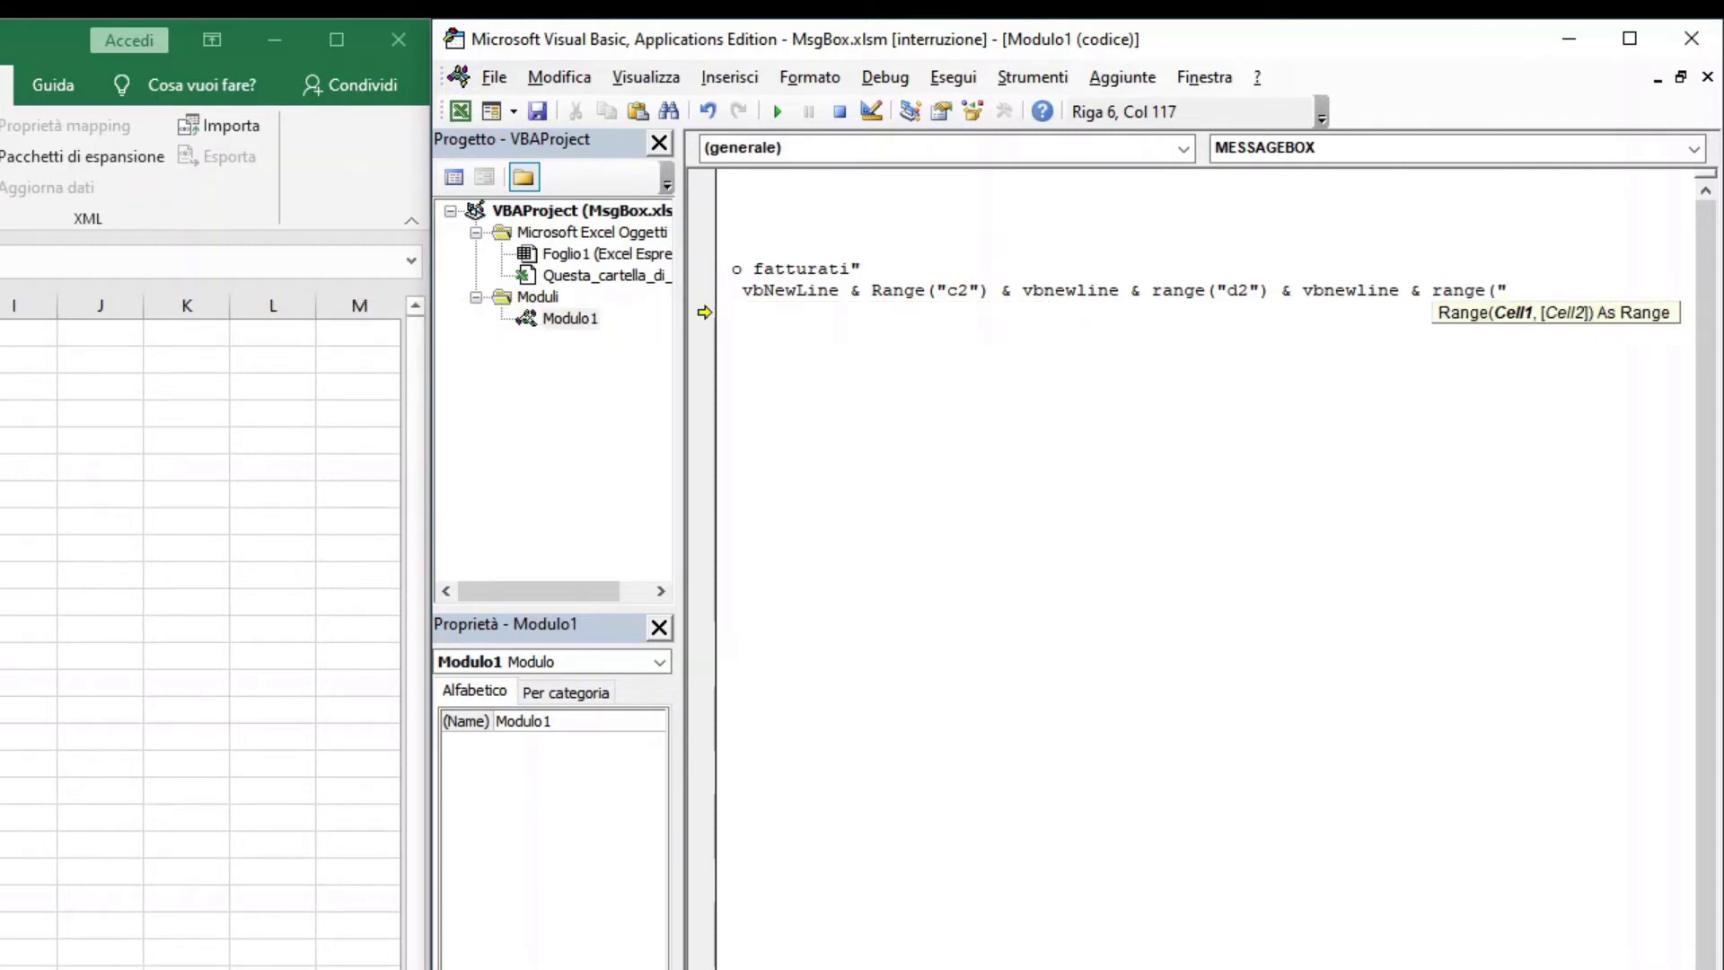
type("e2\"")
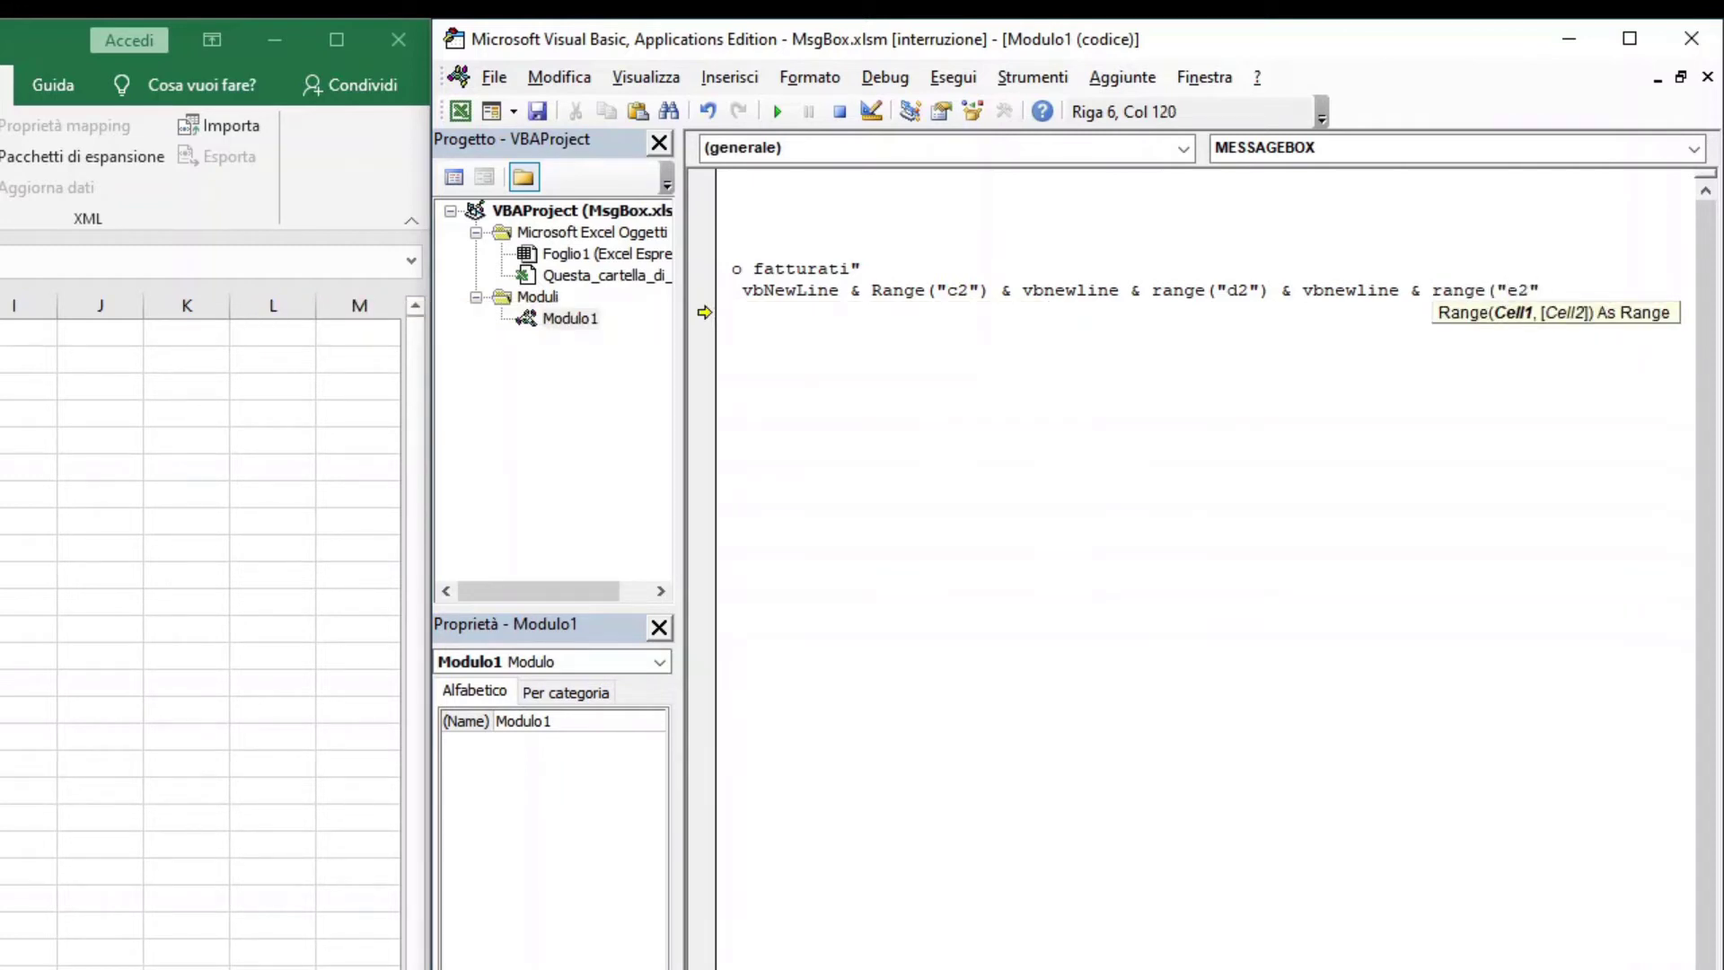
type(")")
- Finish the line with C2, D2 and E2, each separated by vbNewLine
key("Return")
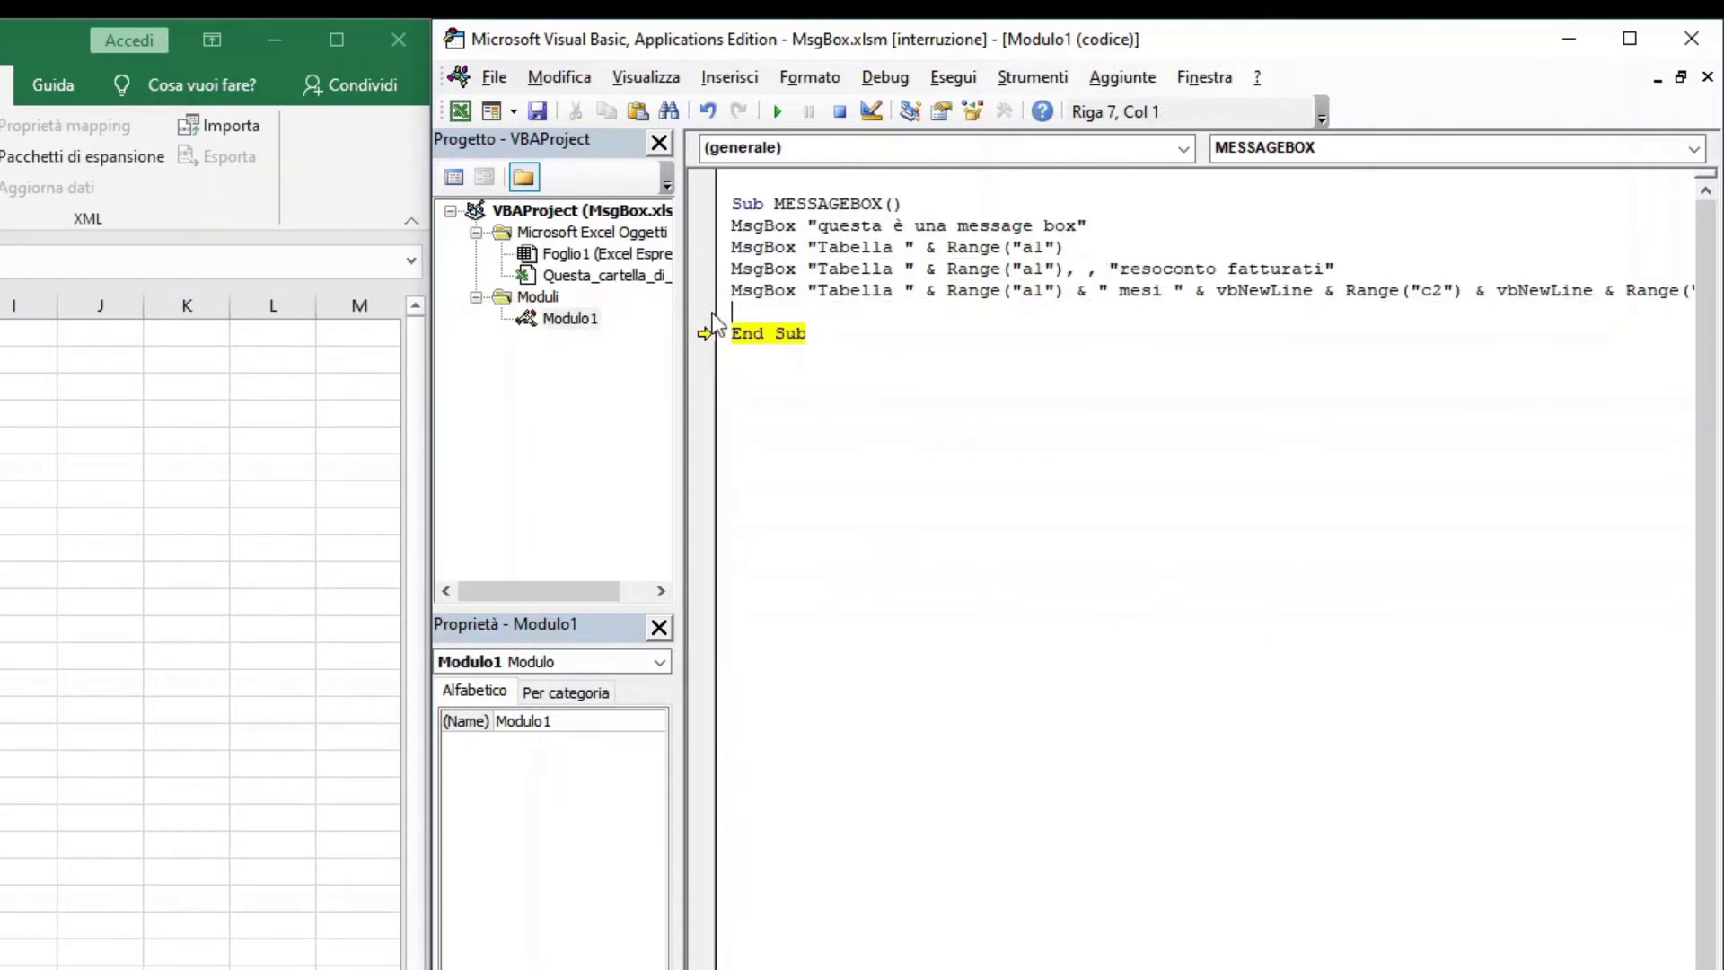
- Test-run the multi-line MsgBox listing GENNAIO, FEBBRAIO, MARZO, then begin a Chr(10) MsgBox line
left_click_drag(703, 337, 702, 307)
left_click_drag(738, 296, 737, 289)
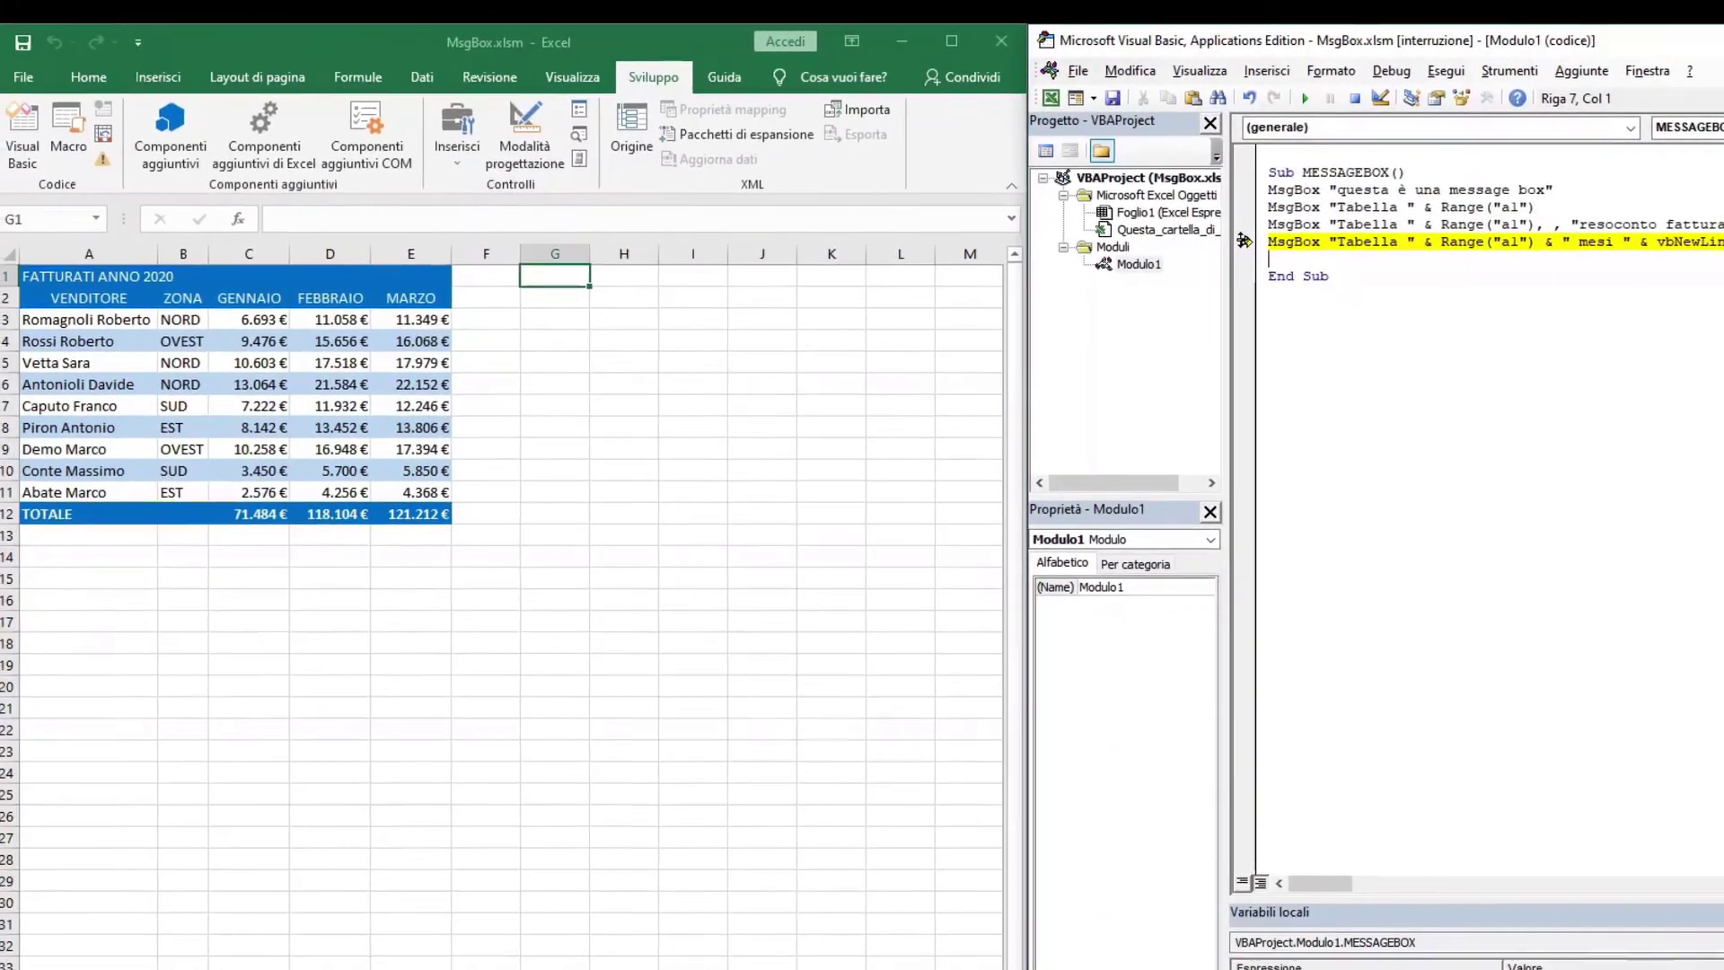
key("F8")
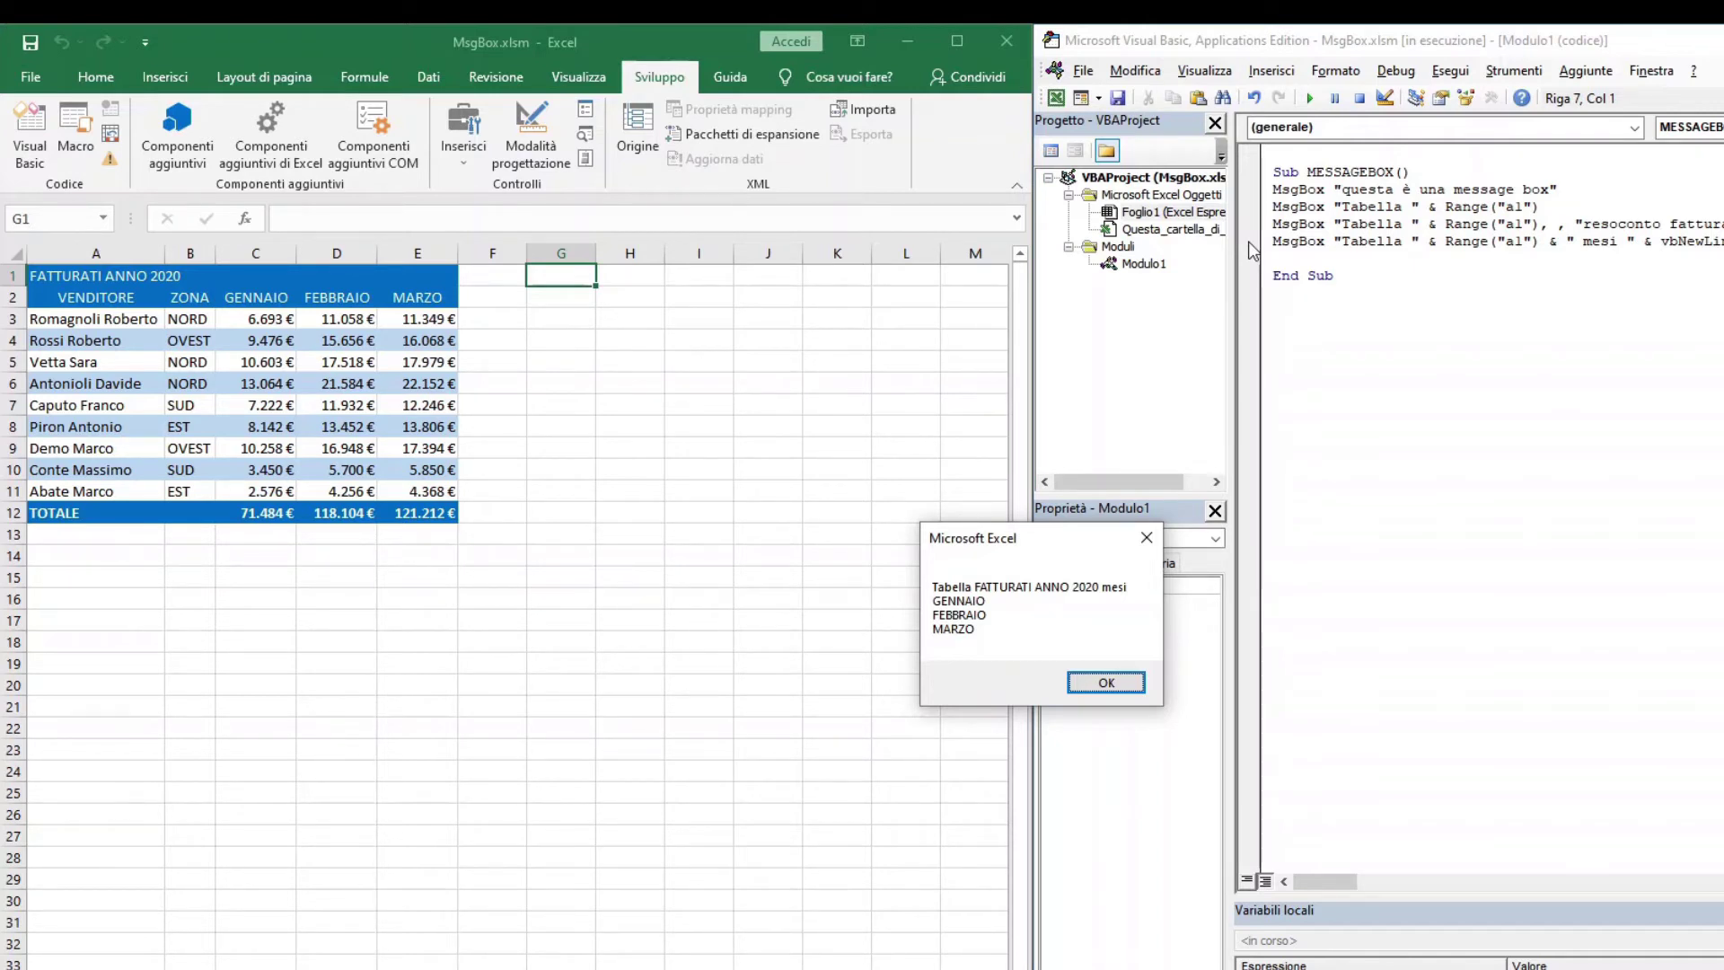
left_click(1140, 682)
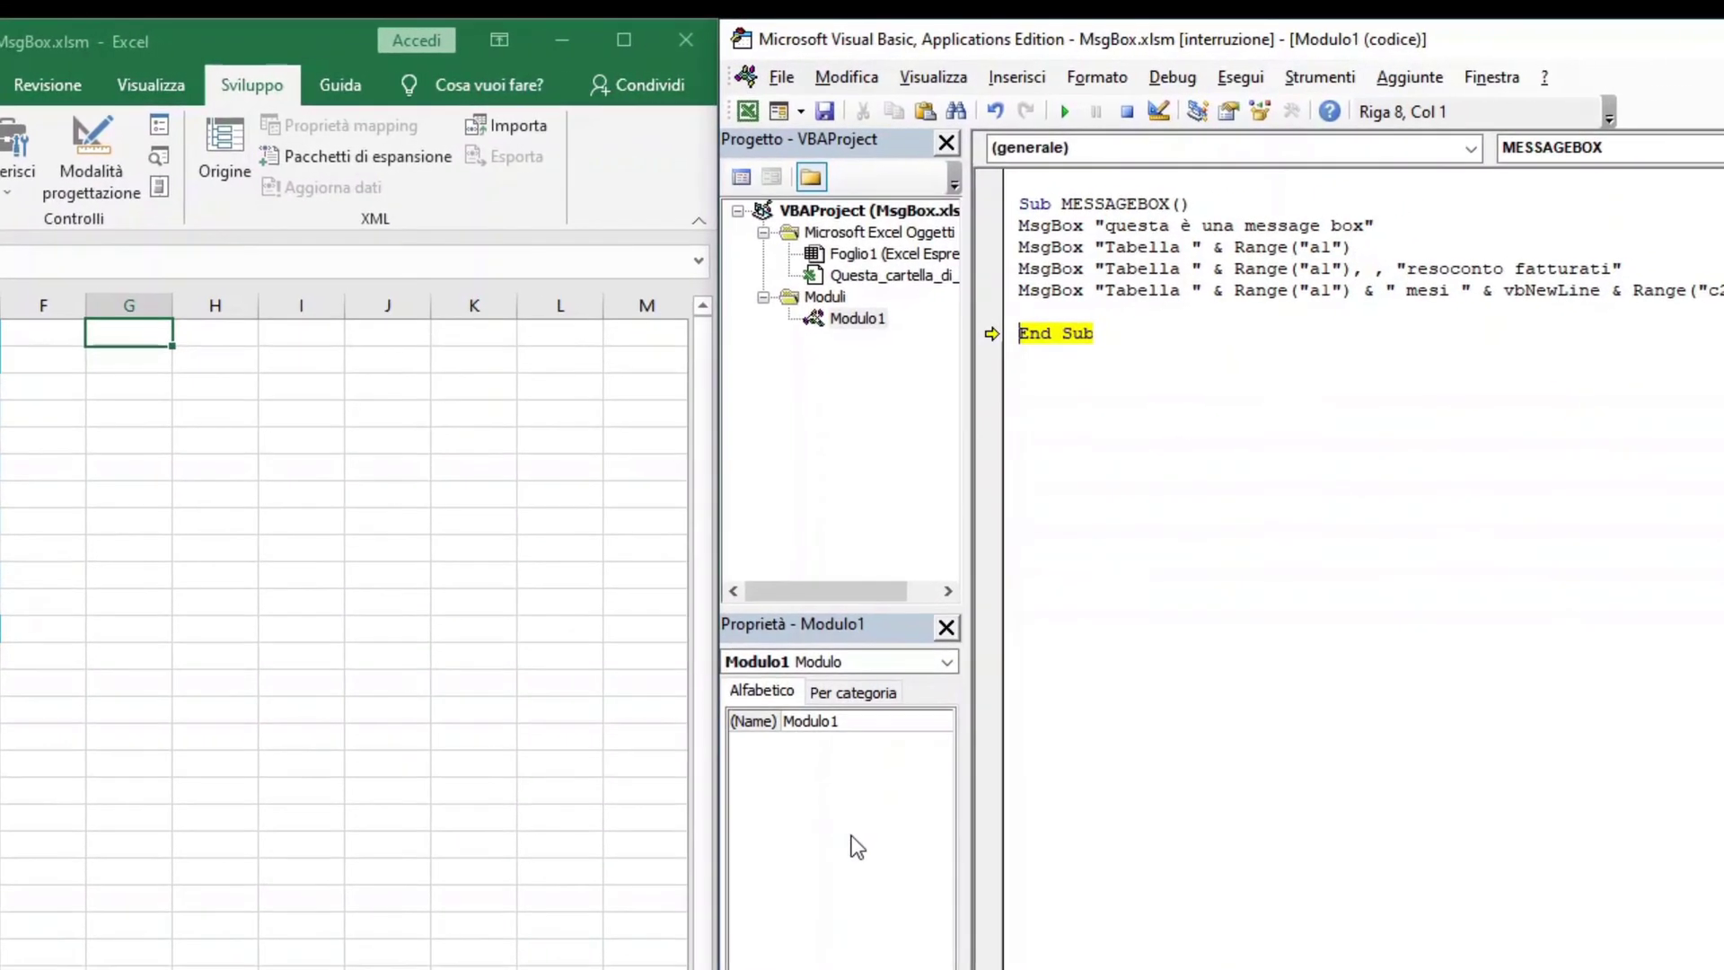
left_click(1034, 306)
type("msgbox")
type(" \"Ta")
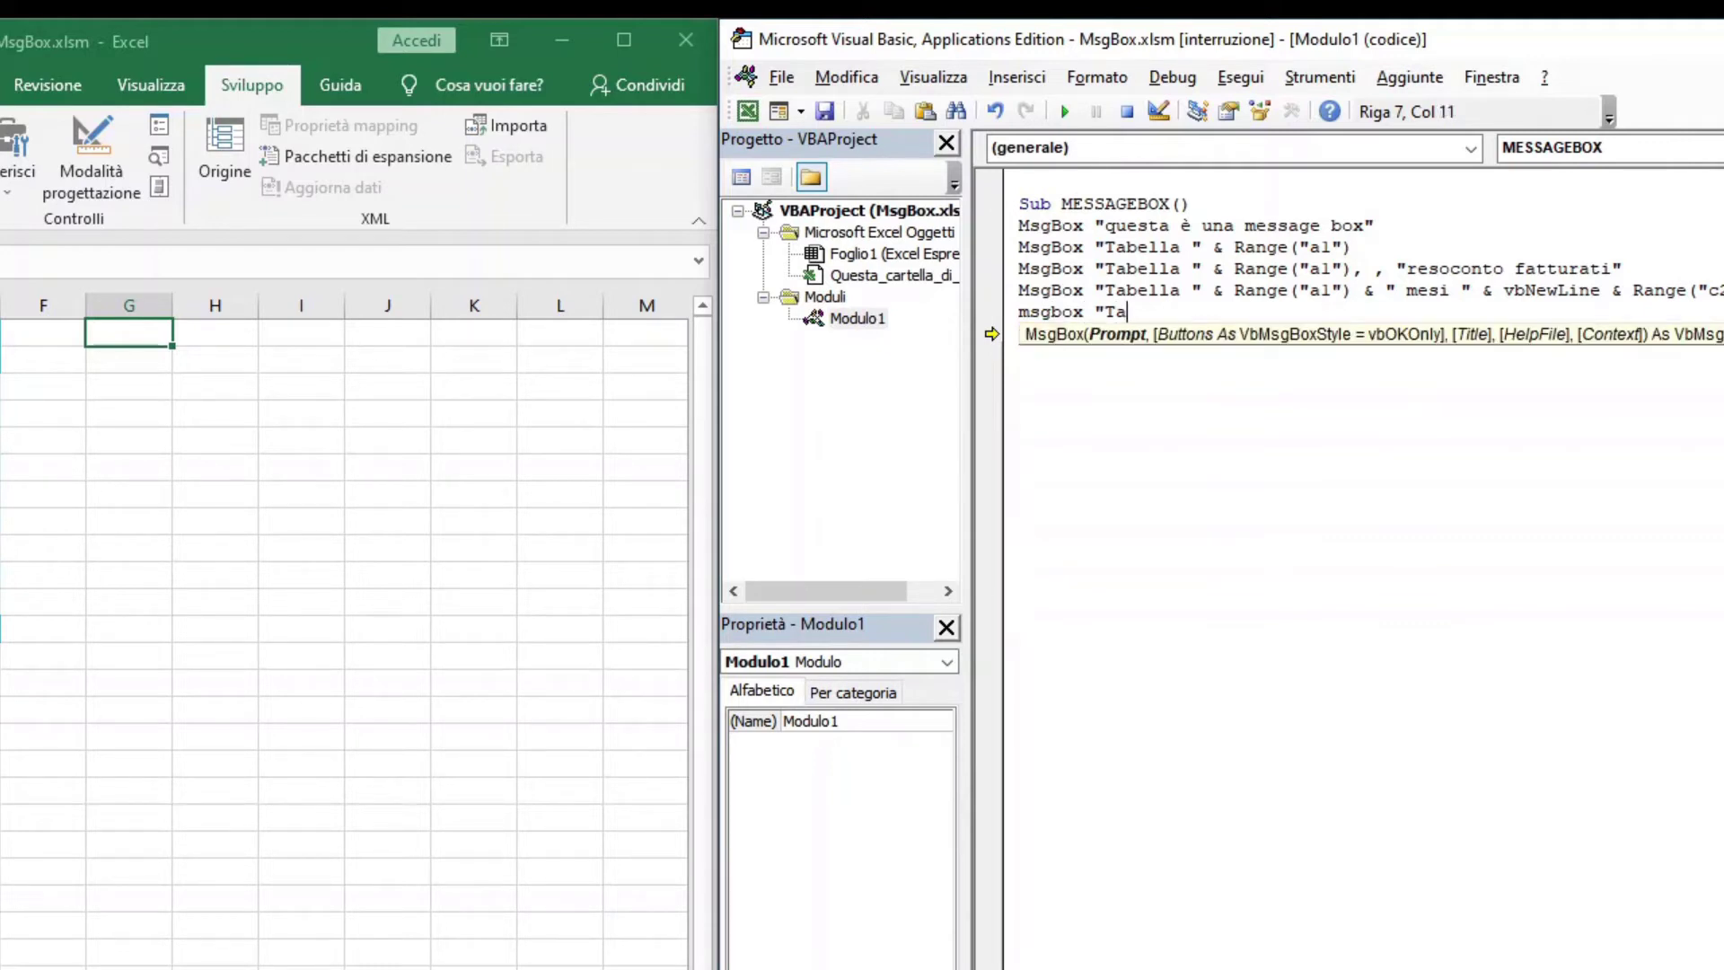
type("bella")
type(" \"")
type(" &")
type("chr")
type("(10")
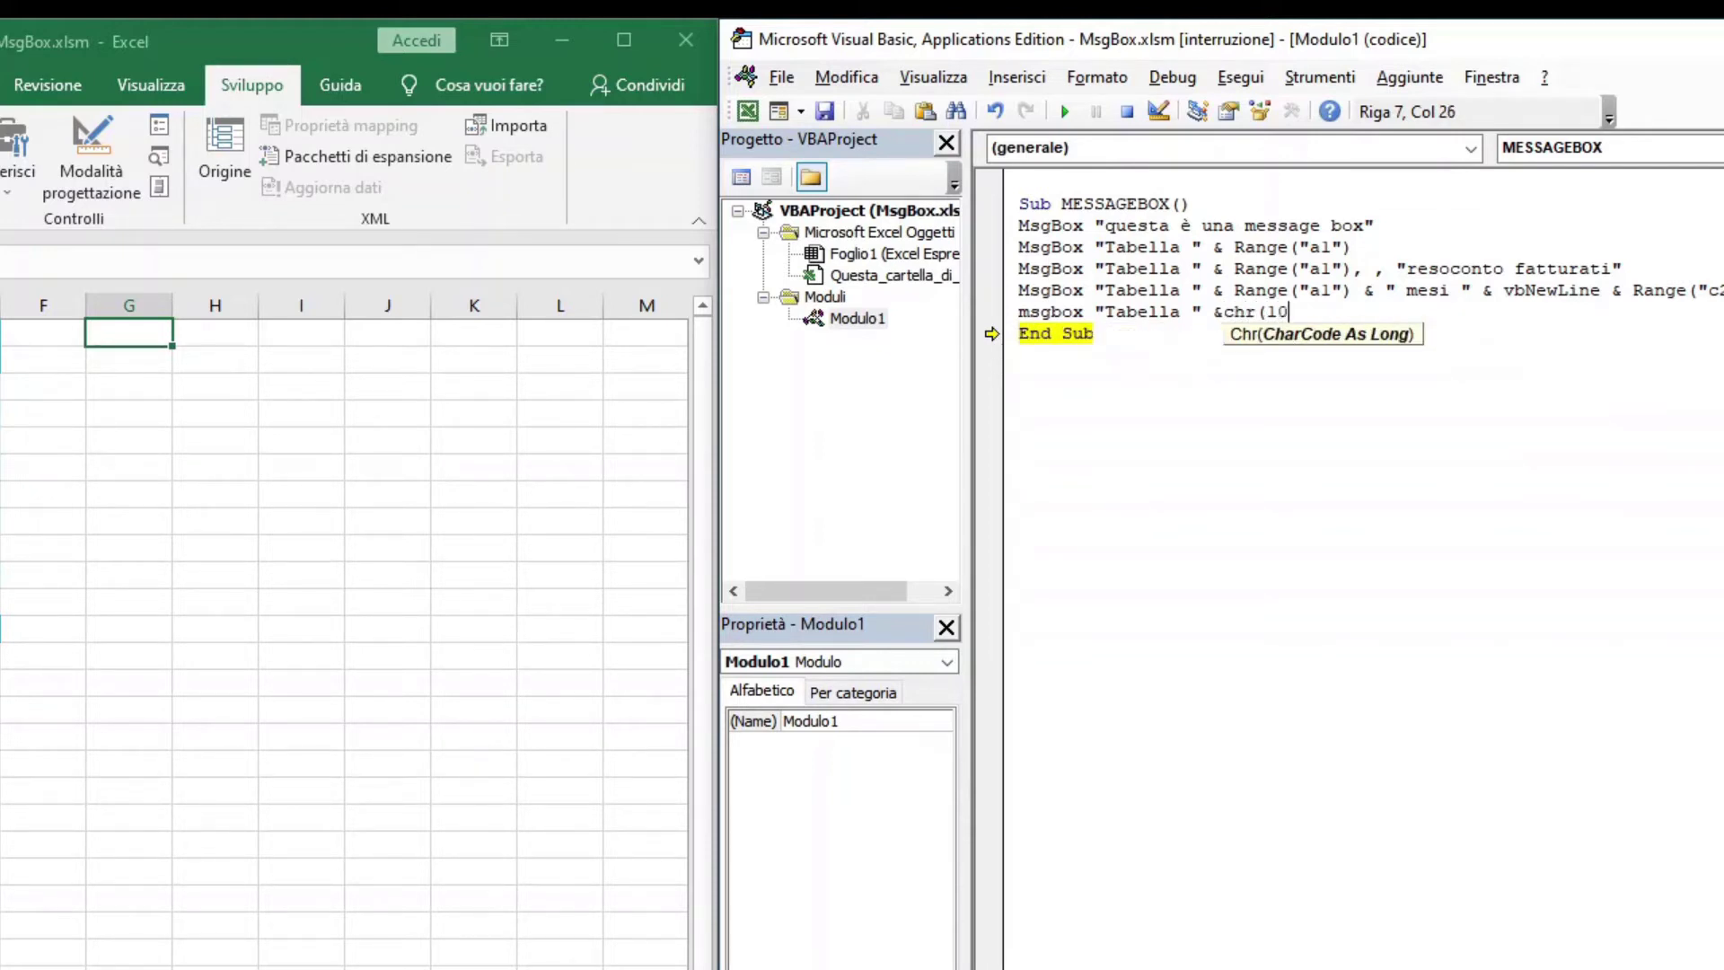
type(")")
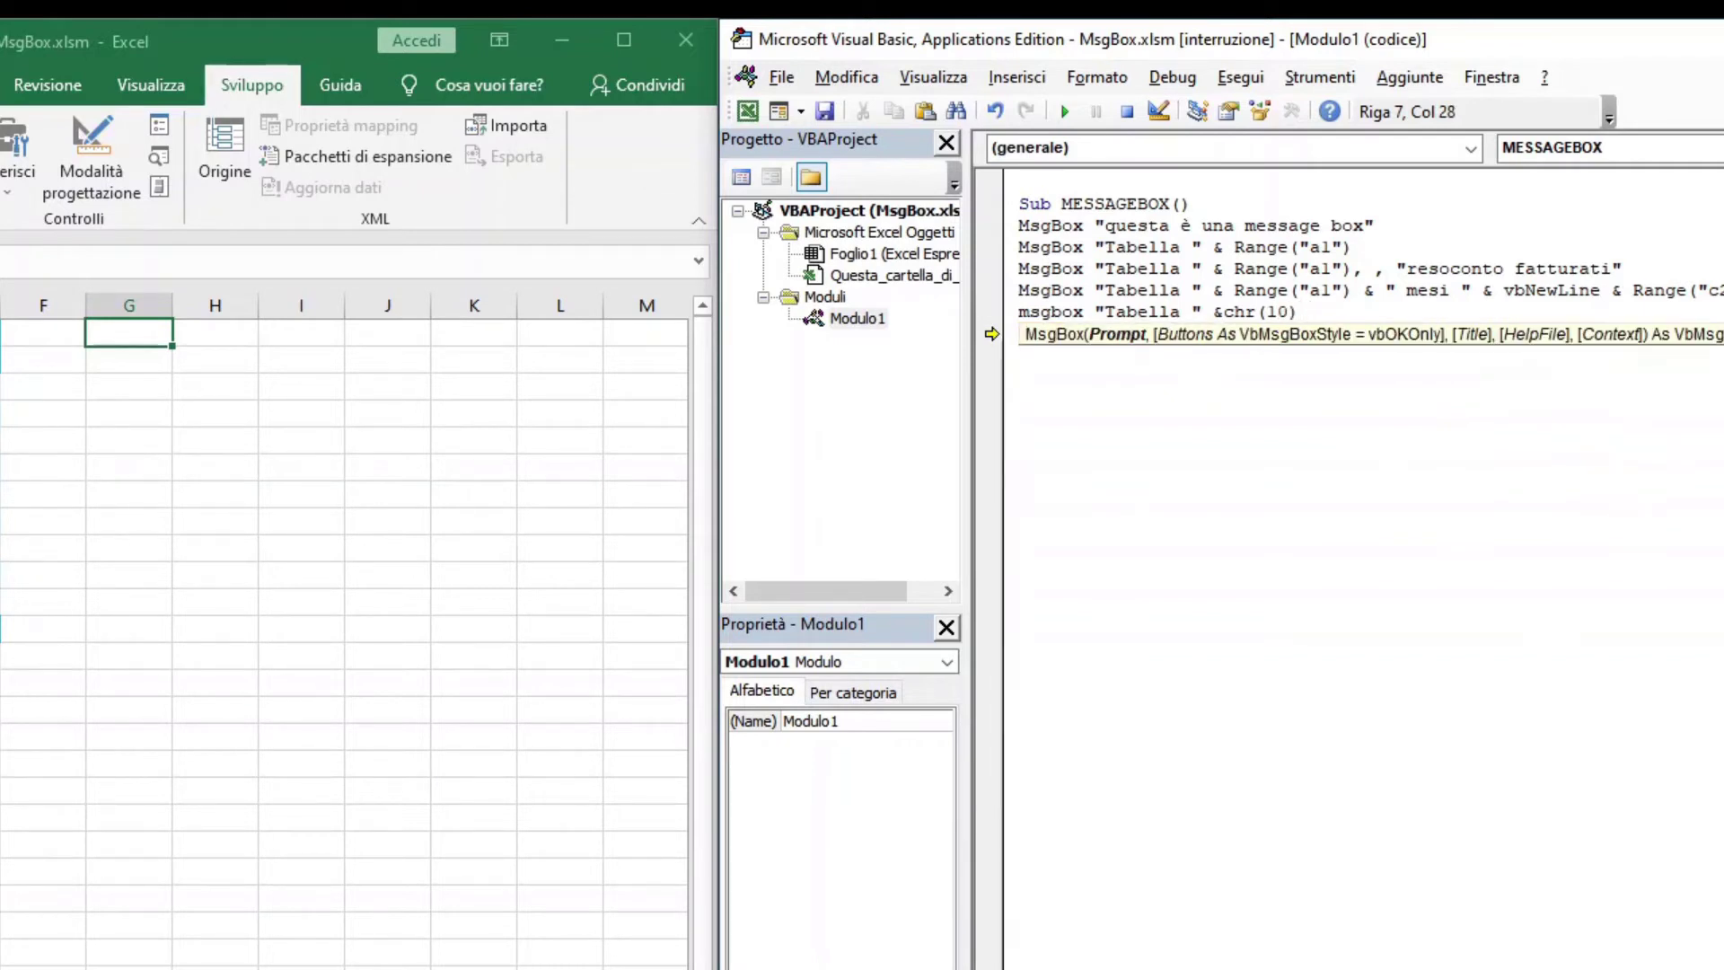
type(" &")
type("ch")
type("r(1")
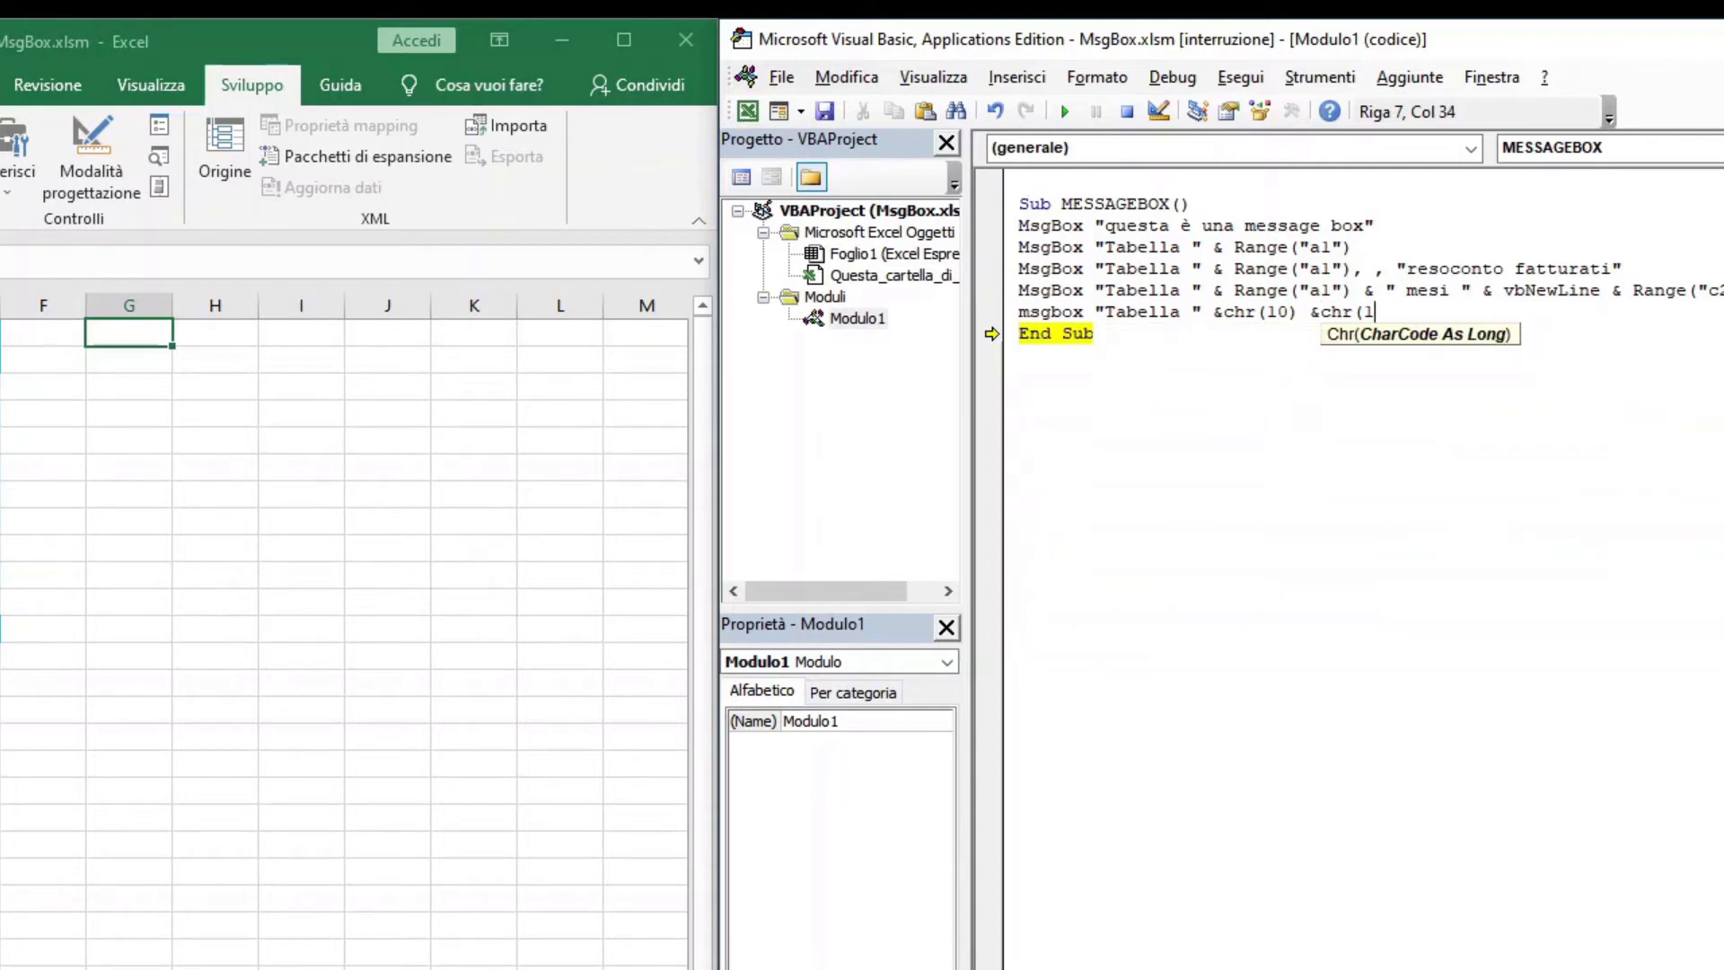
type("0)")
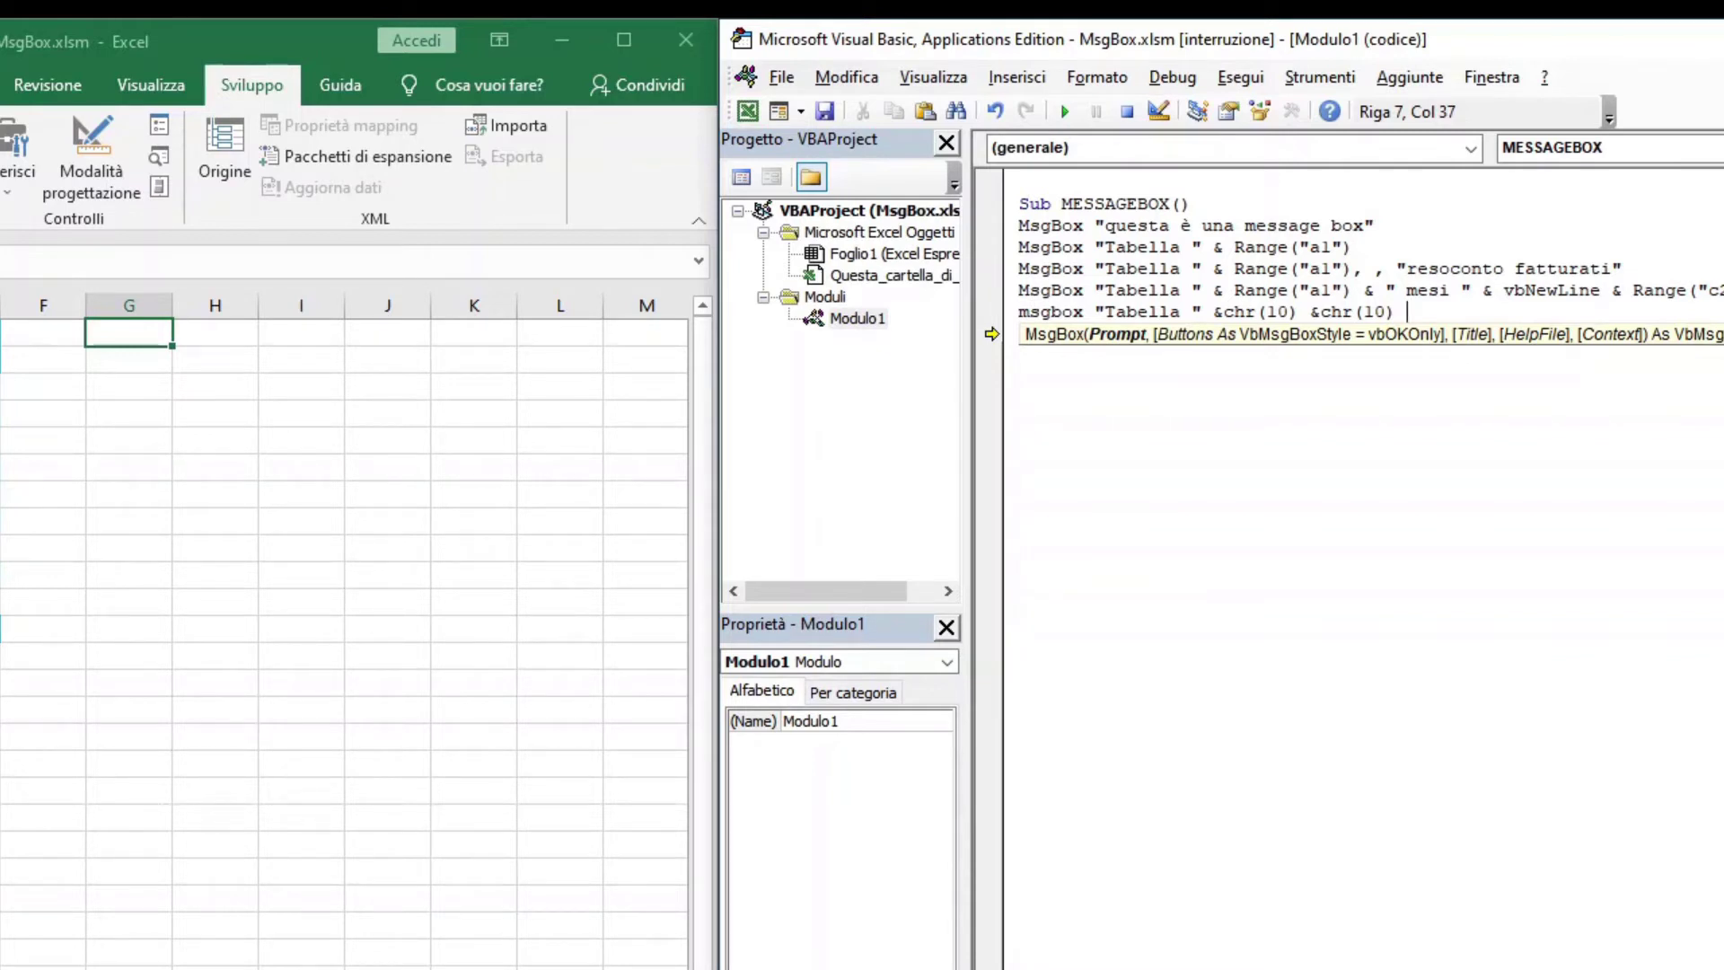
type(" & rang")
type("e (")
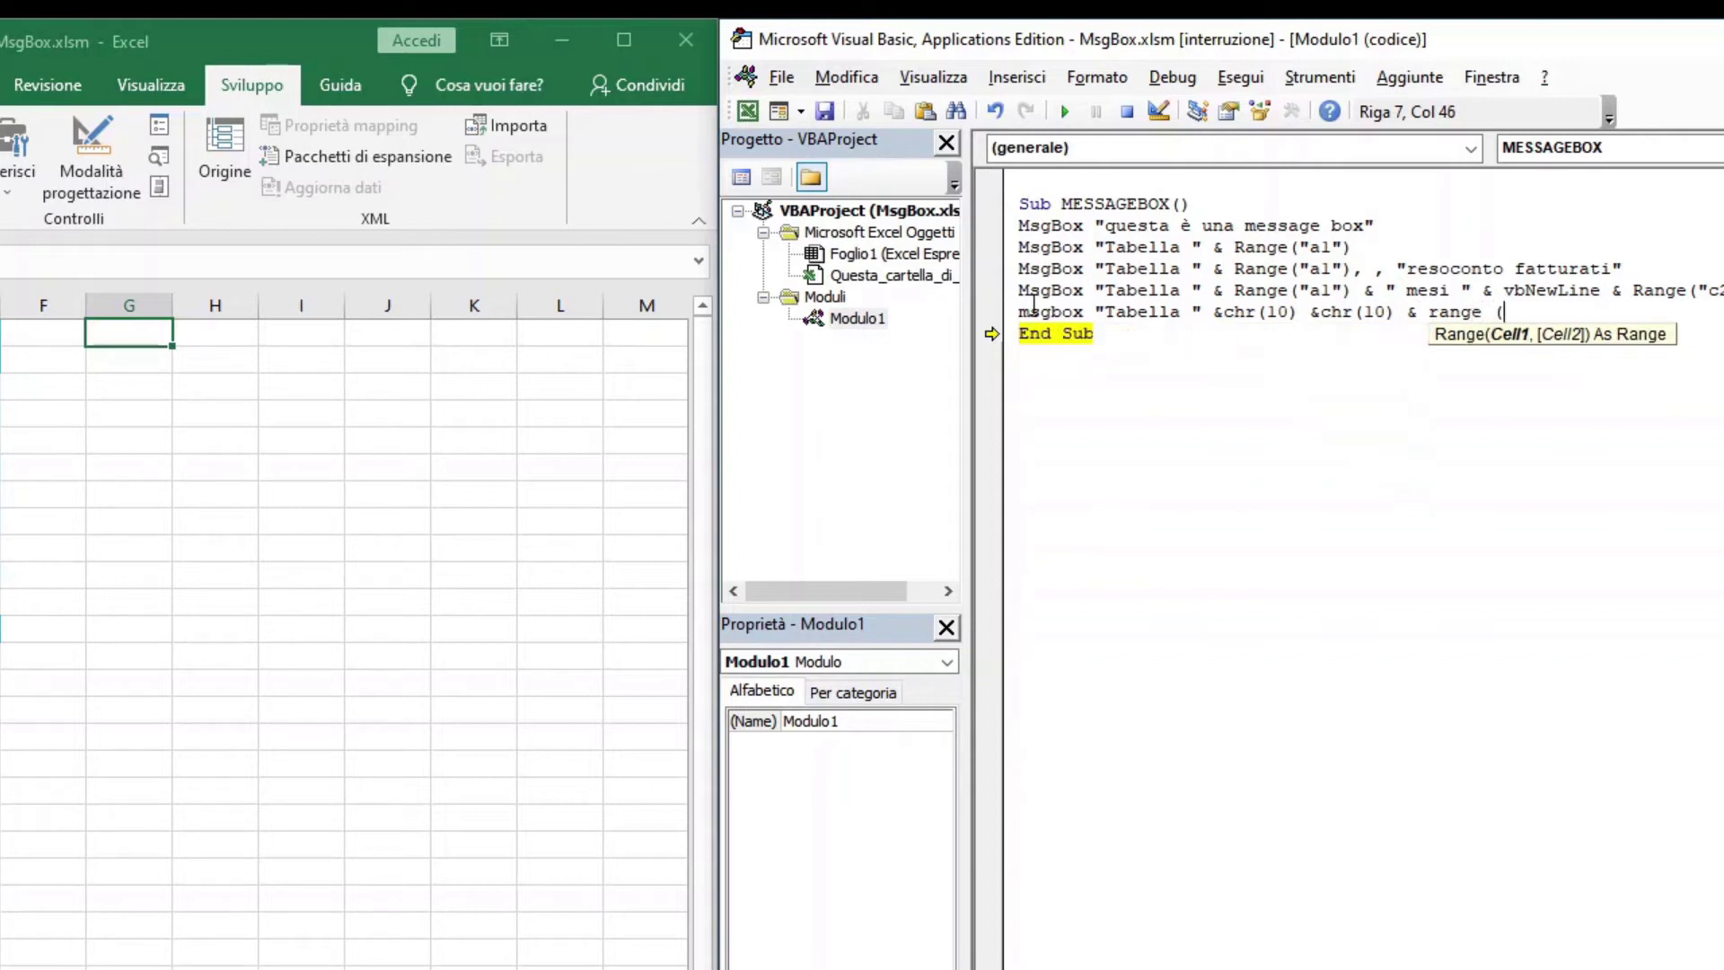
type("\"al")
type("\")")
- Complete MsgBox "Tabella " & Chr(10) & Chr(10) & Range("a1") and add a new line
key("Return")
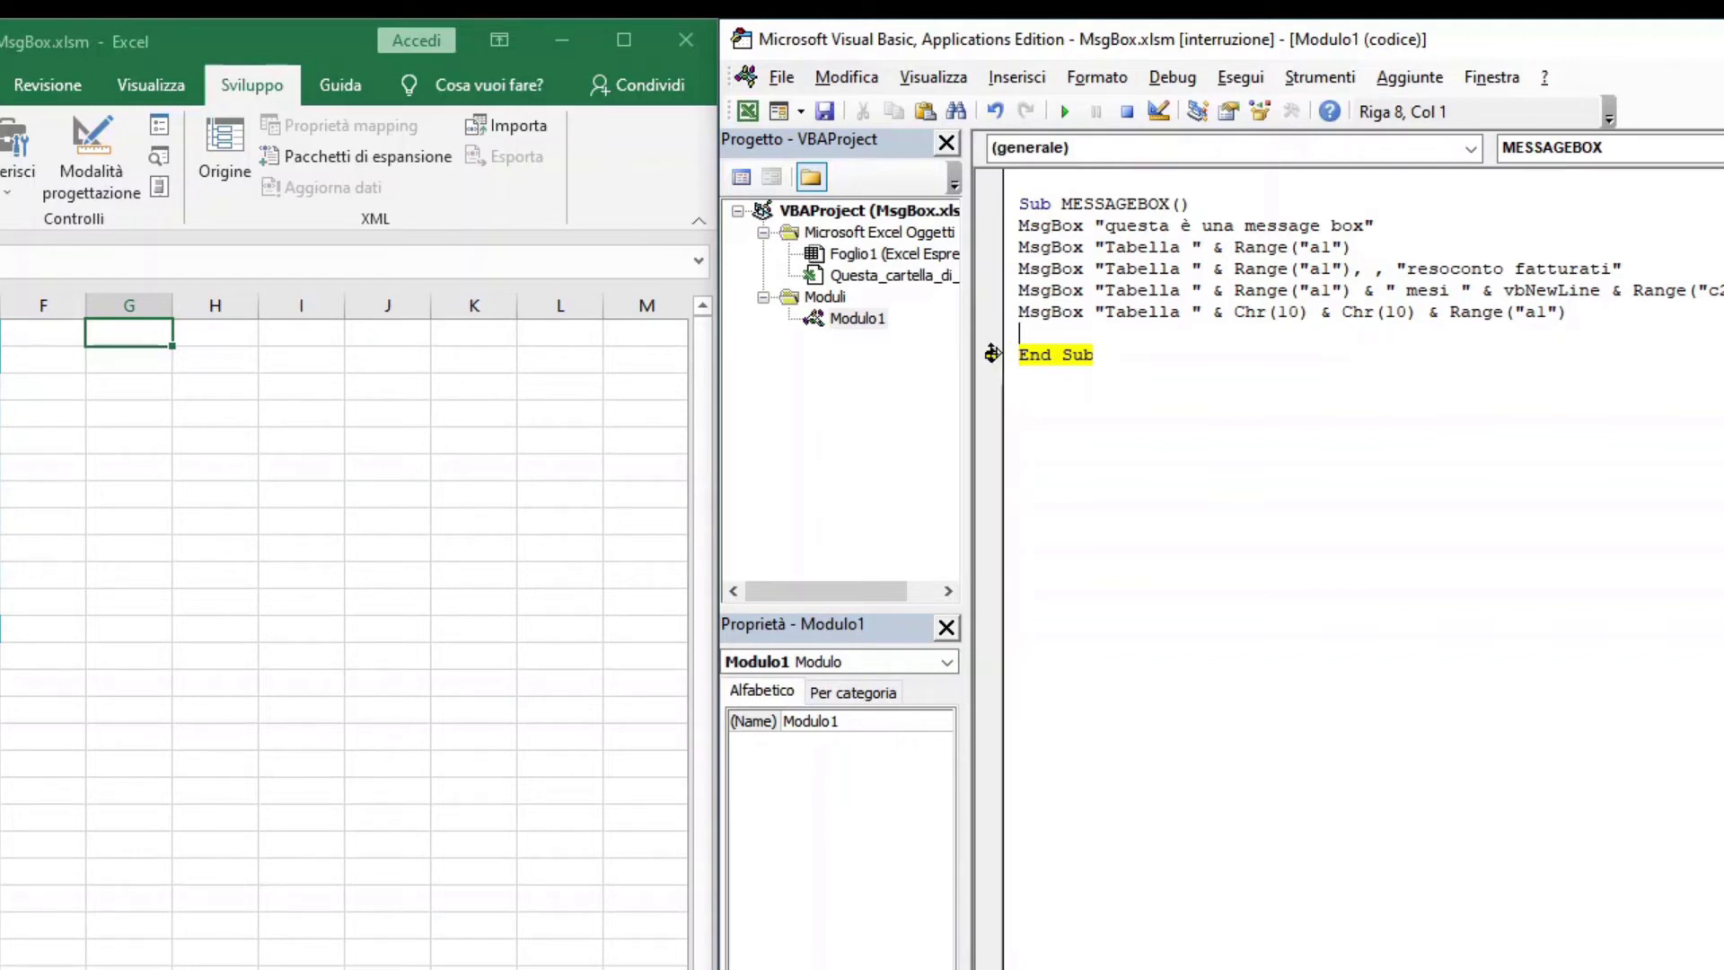
- Run the Chr(10) MsgBox line, showing 'Tabella', a blank line and 'FATTURATI ANNO 2020', then close it
left_click_drag(992, 353, 993, 314)
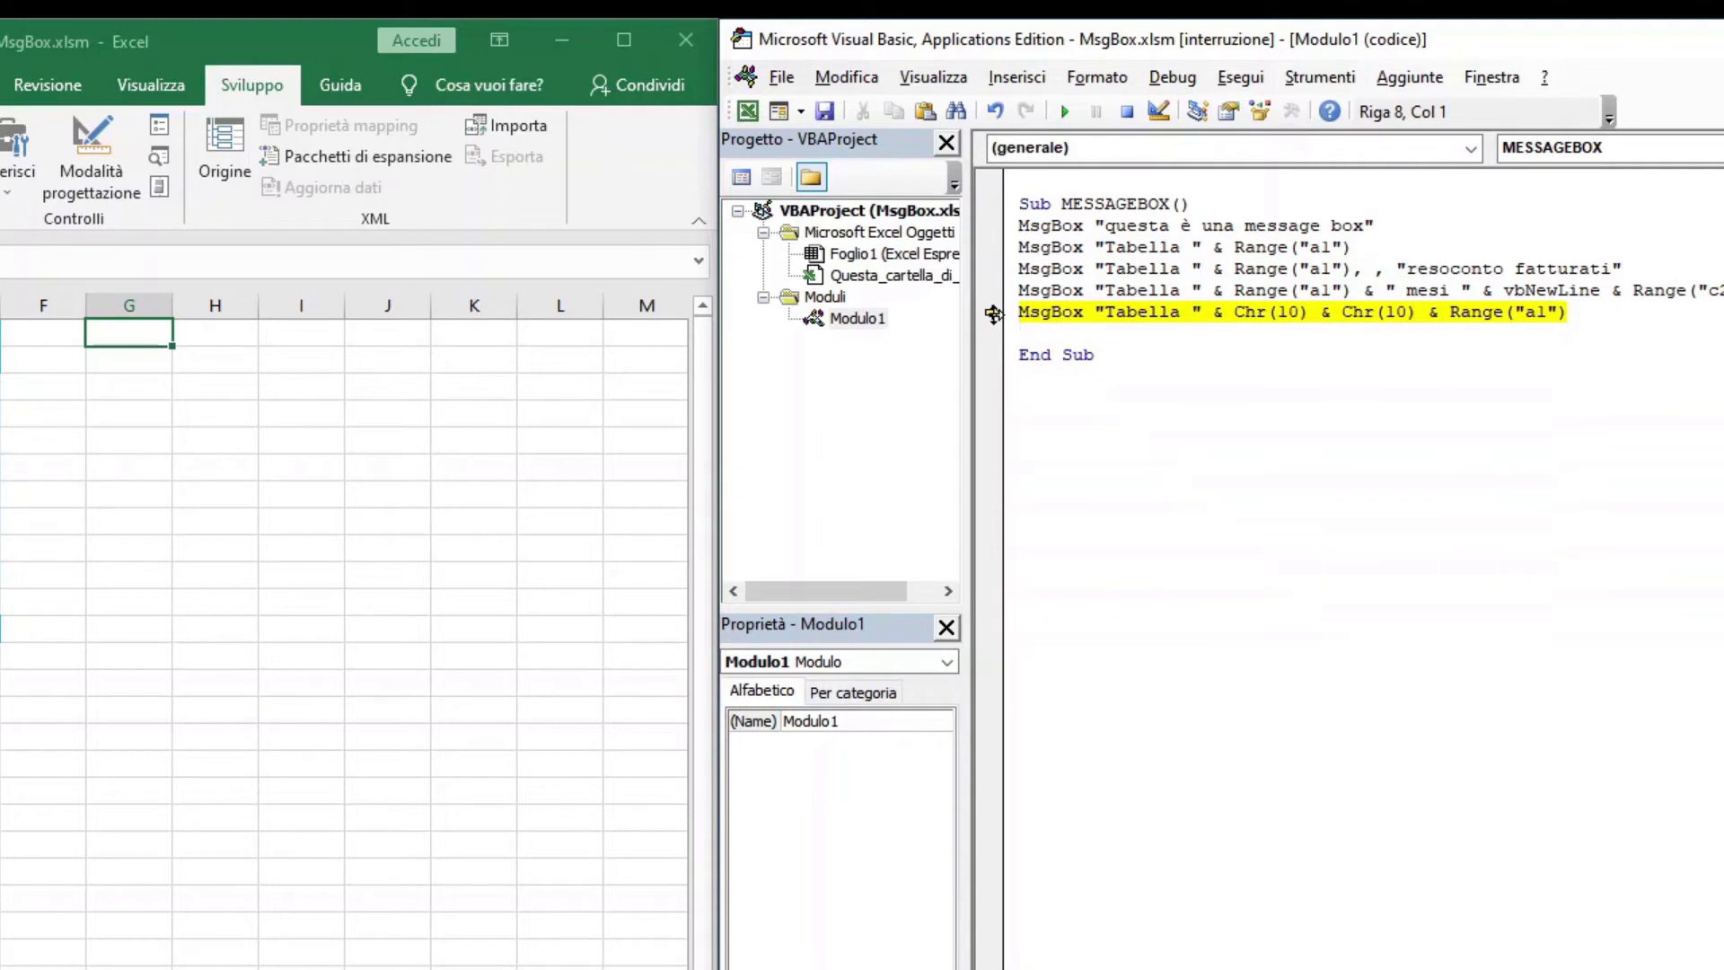
key("F5")
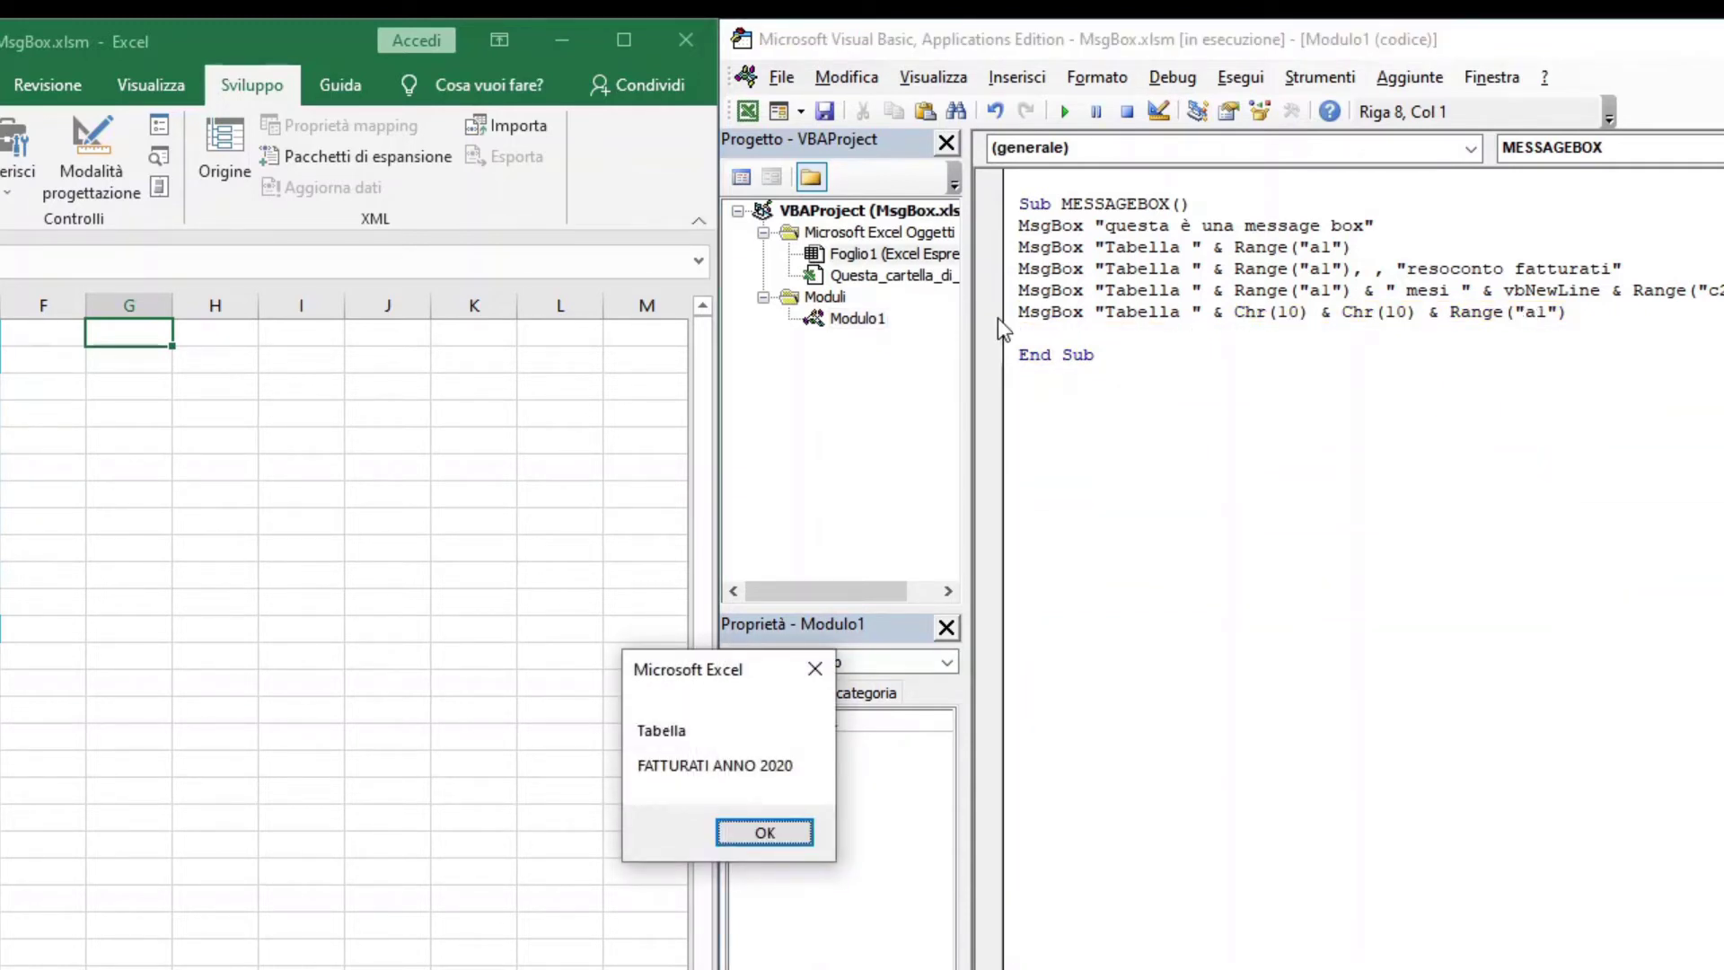
key("Return")
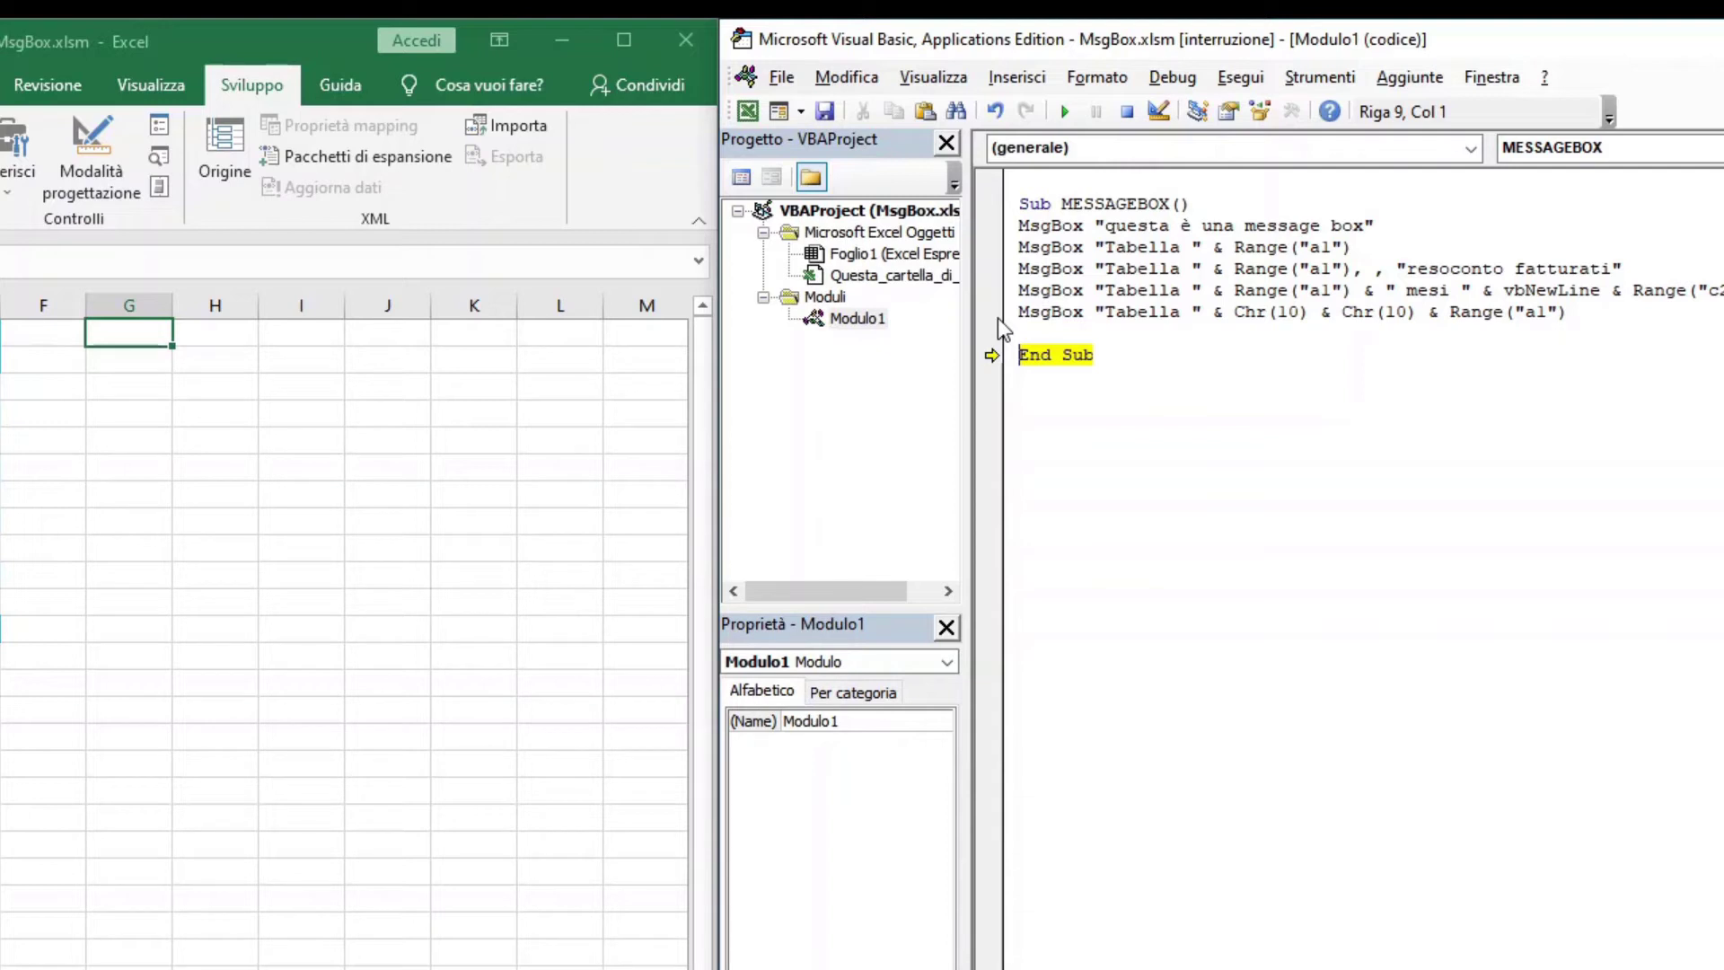
- Add the line MsgBox "messaggio critico", vbCritical above End Sub
key("Return")
key("Up")
type("msg")
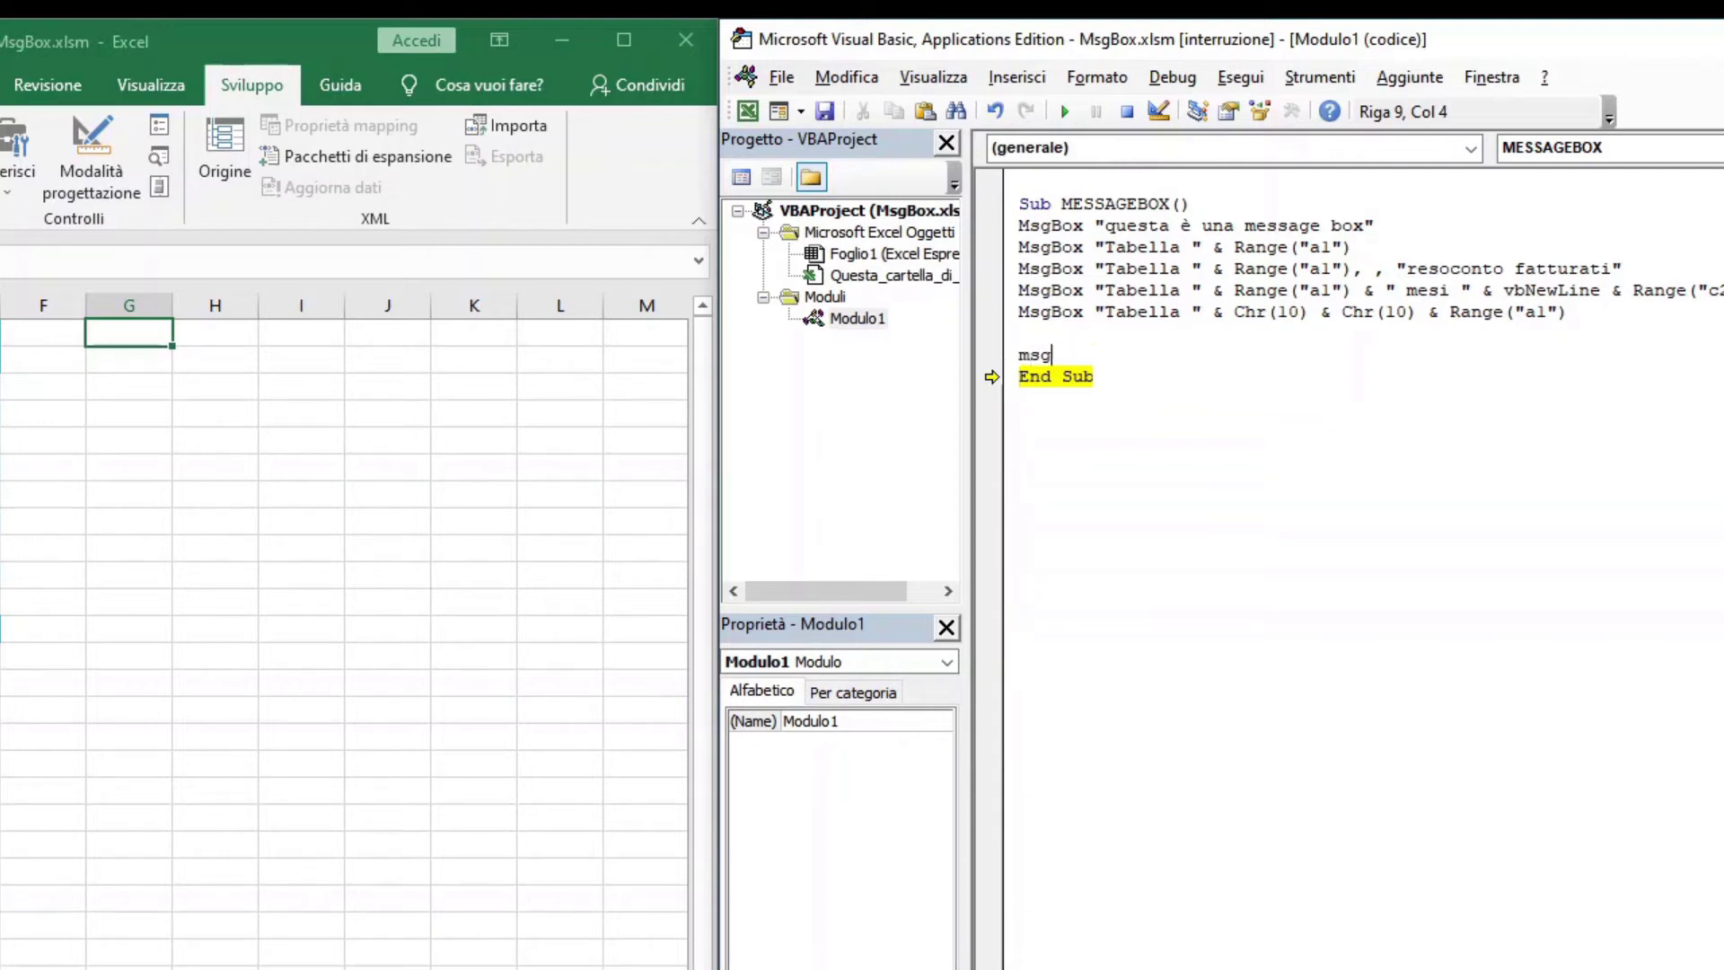
type("box")
type(" \"me")
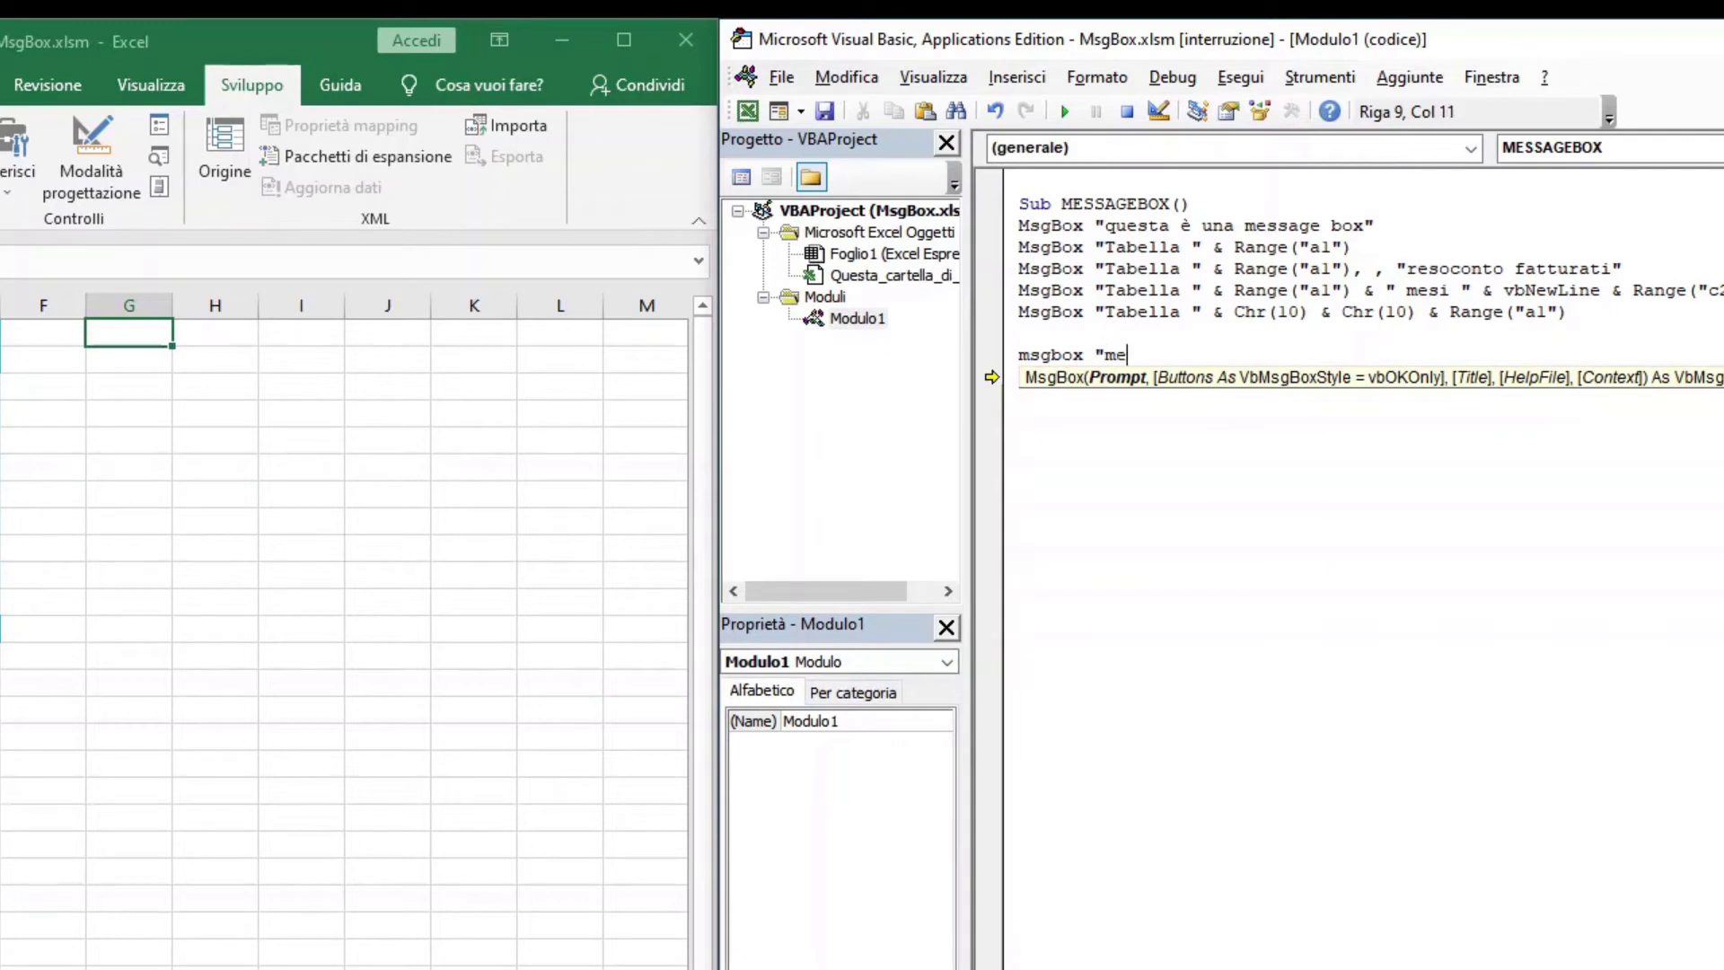
type("ssaggio c")
type("ritico\"")
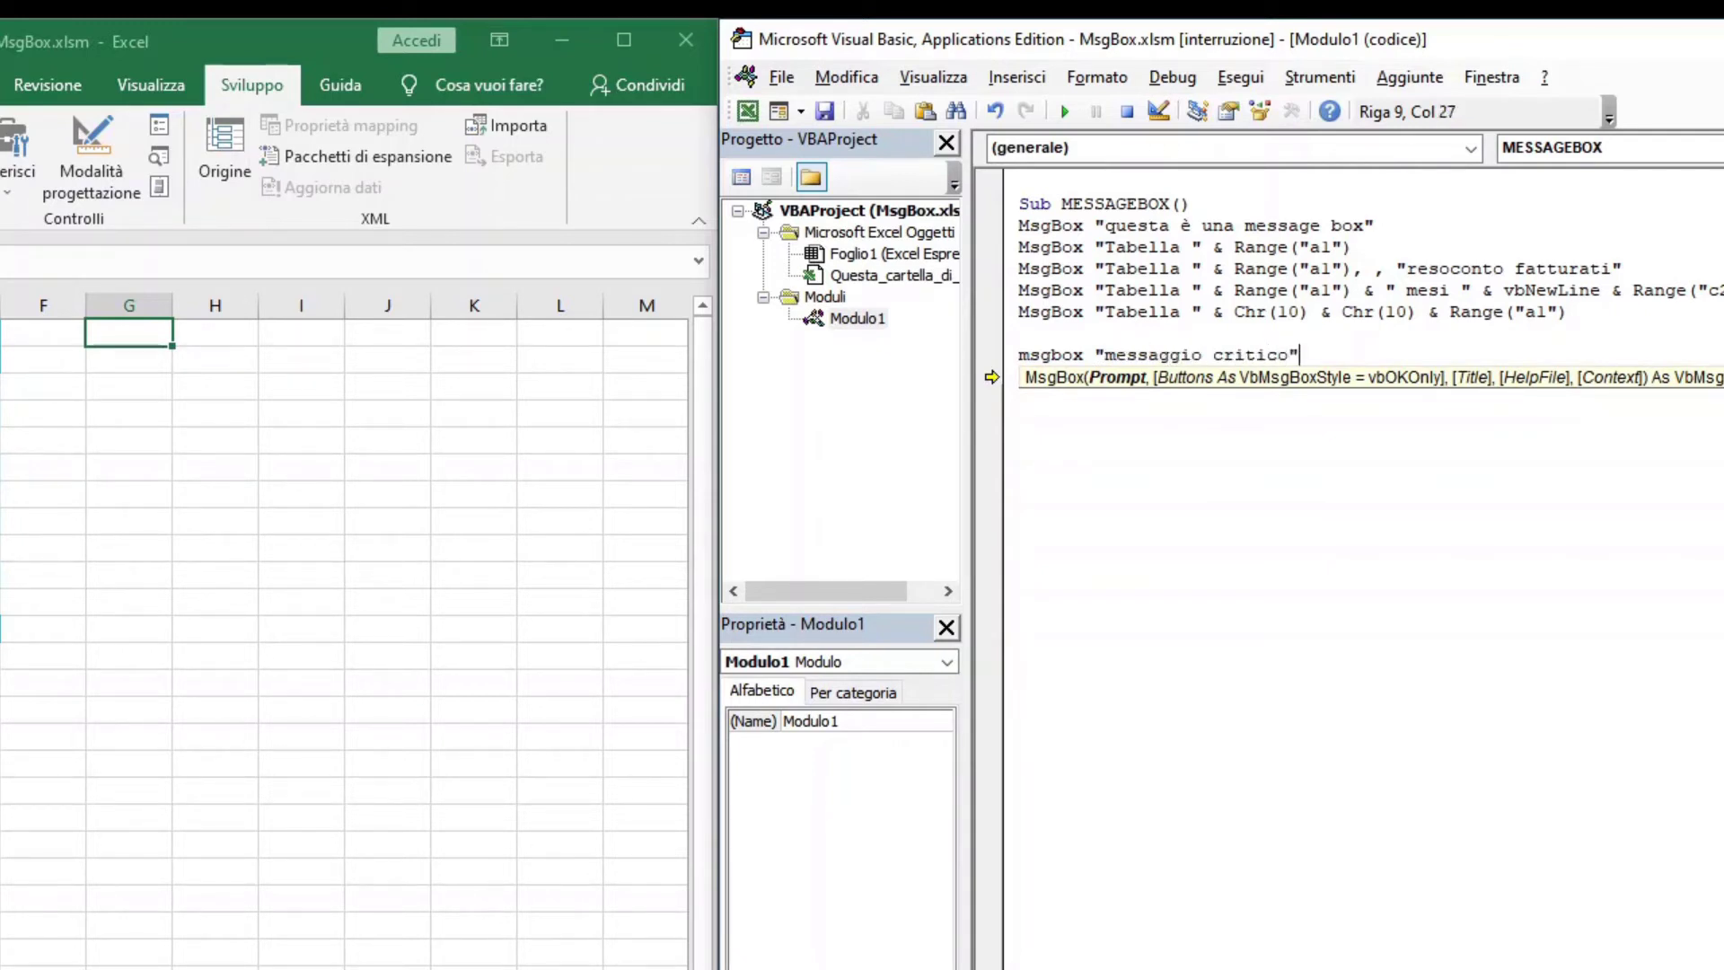
type(",")
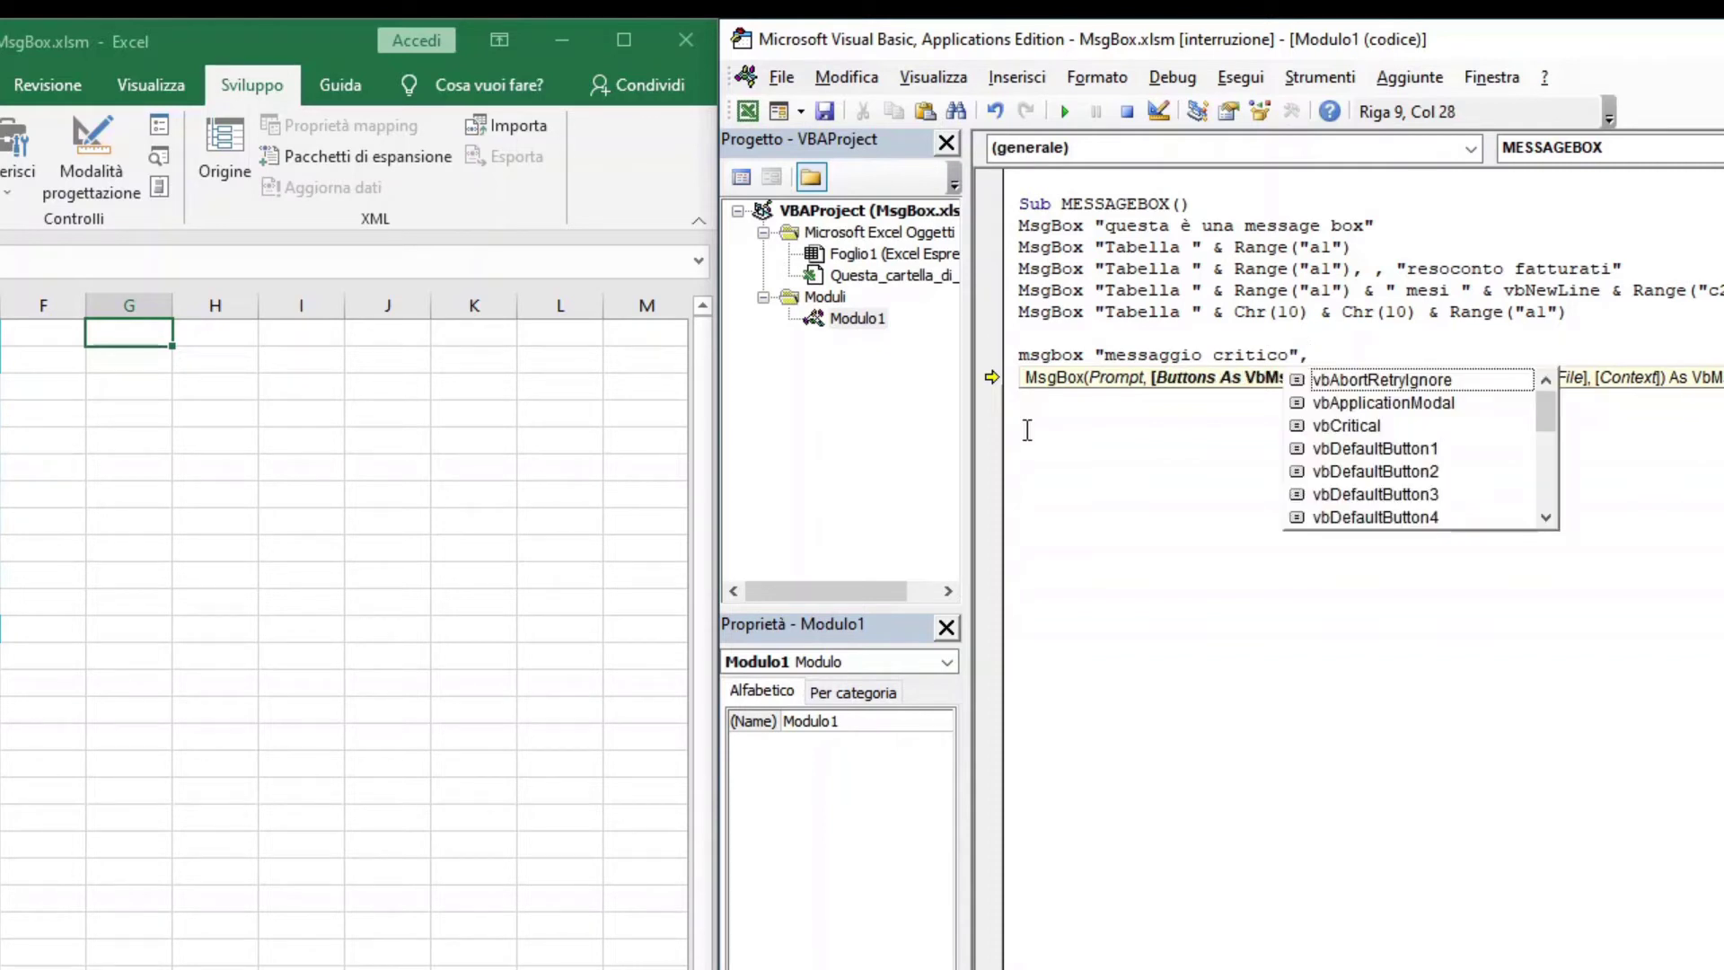
type(" vb")
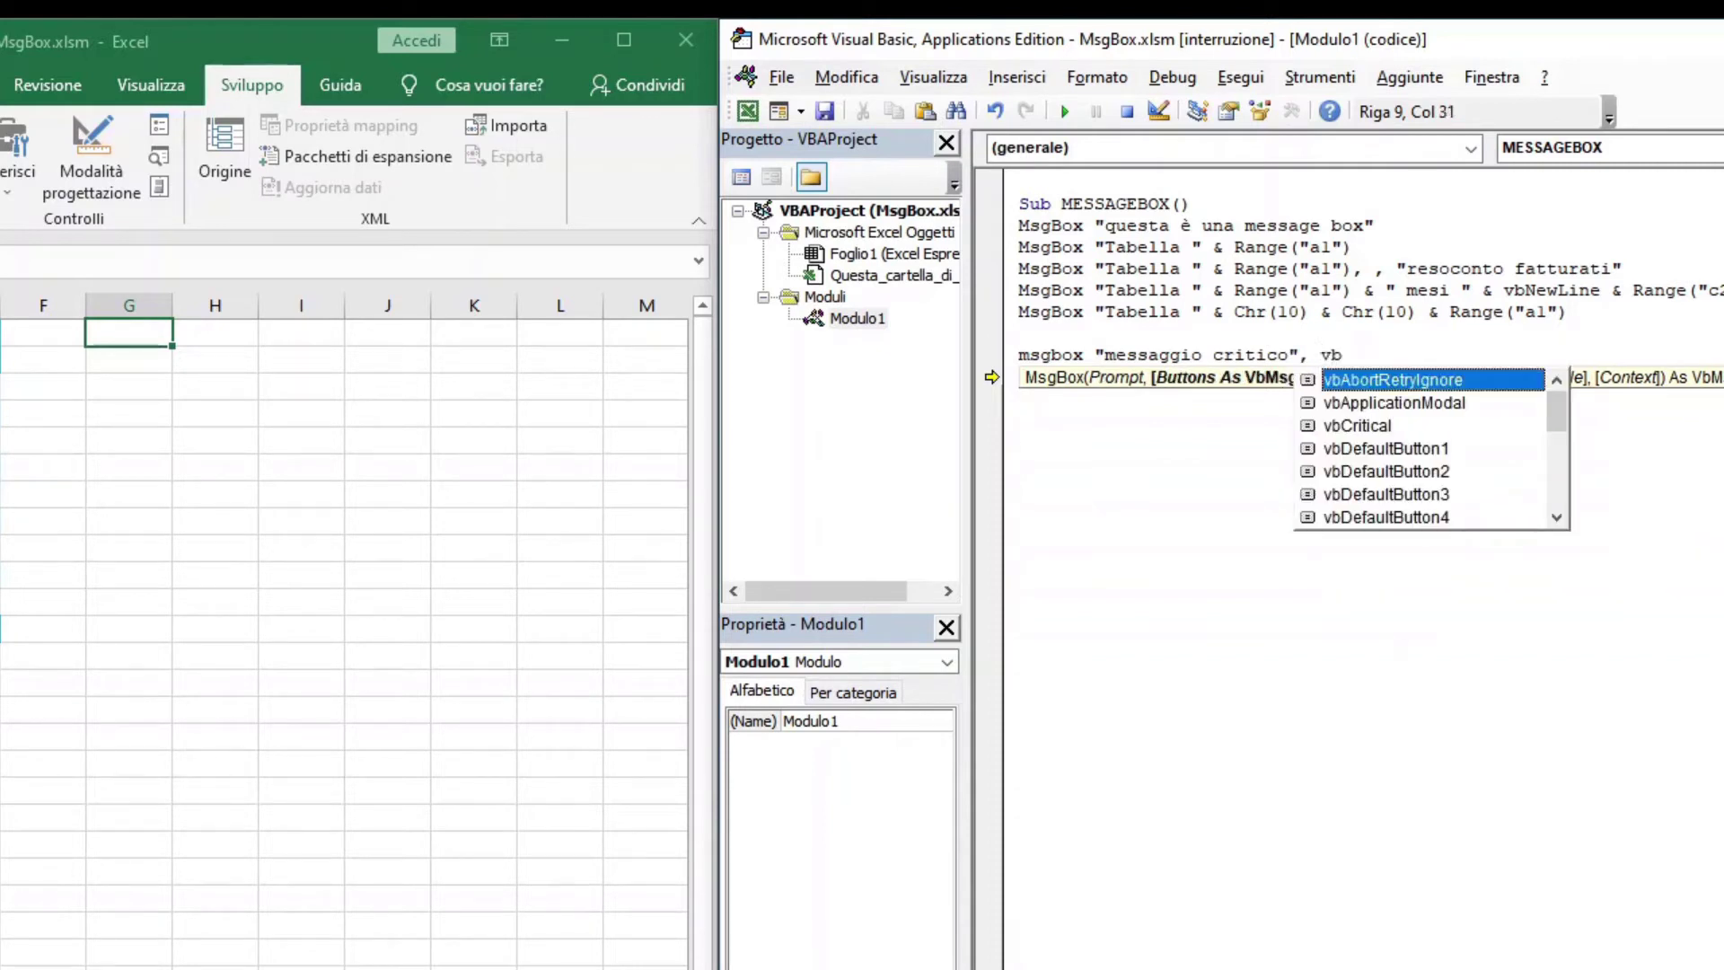
type("critica")
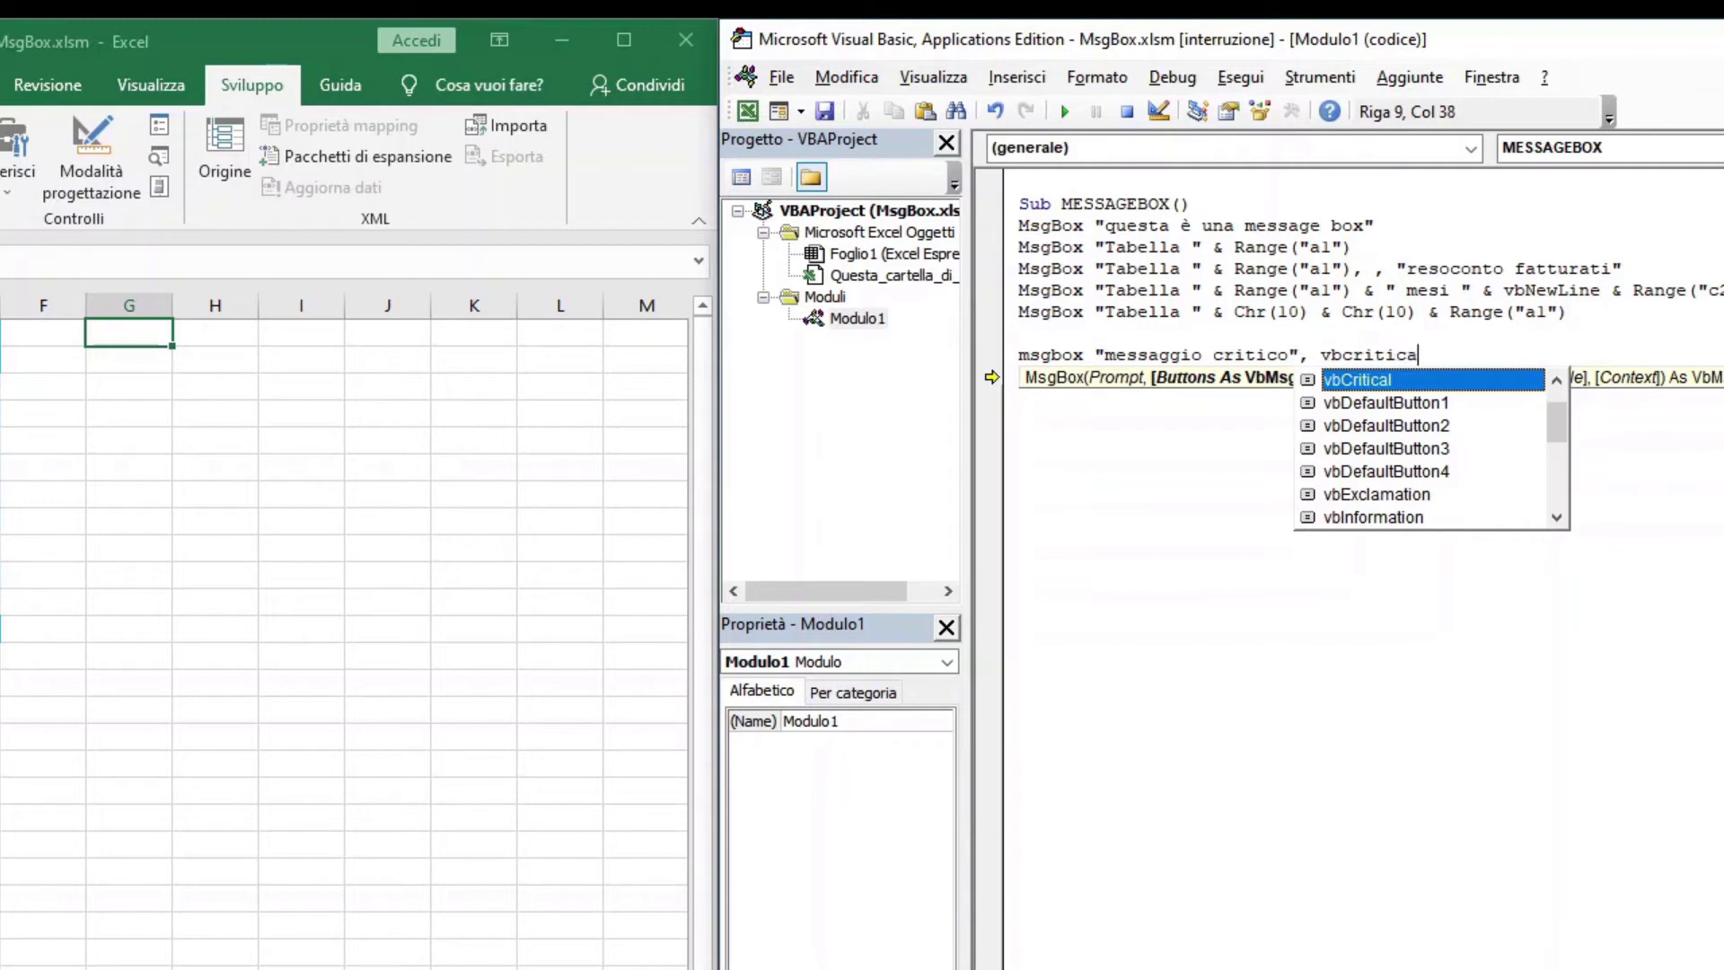
type("l")
key("Return")
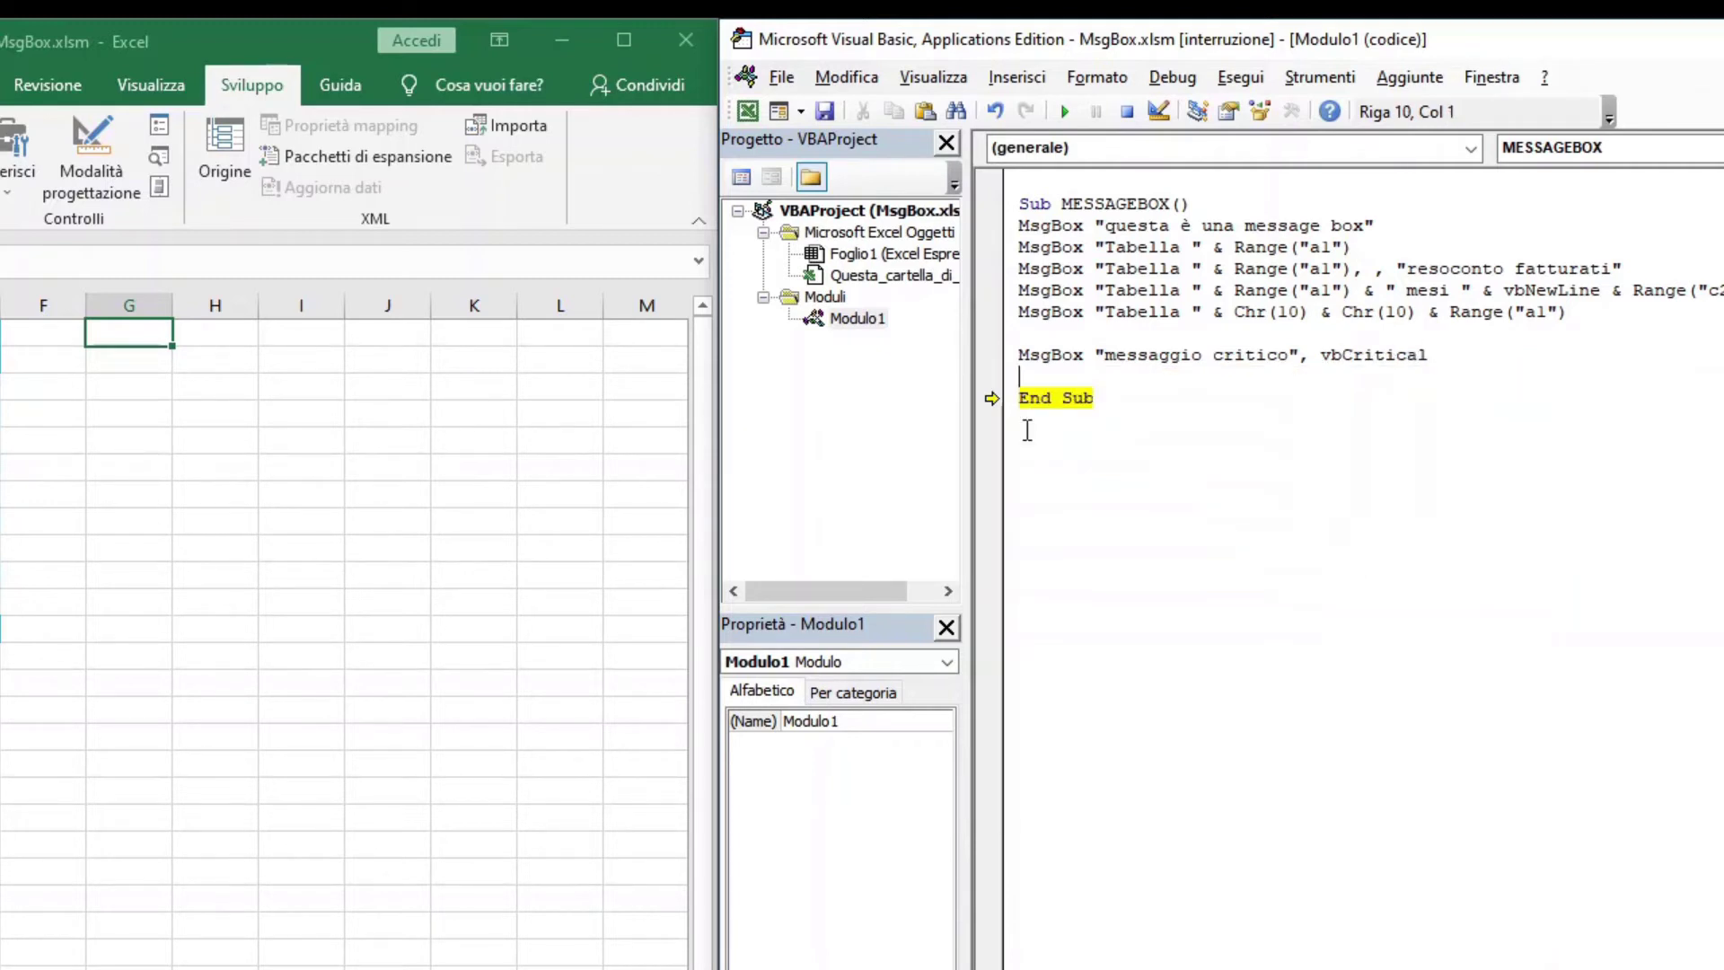
- Run the vbCritical line from the execution arrow and dismiss the critical alert
left_click_drag(987, 400, 987, 354)
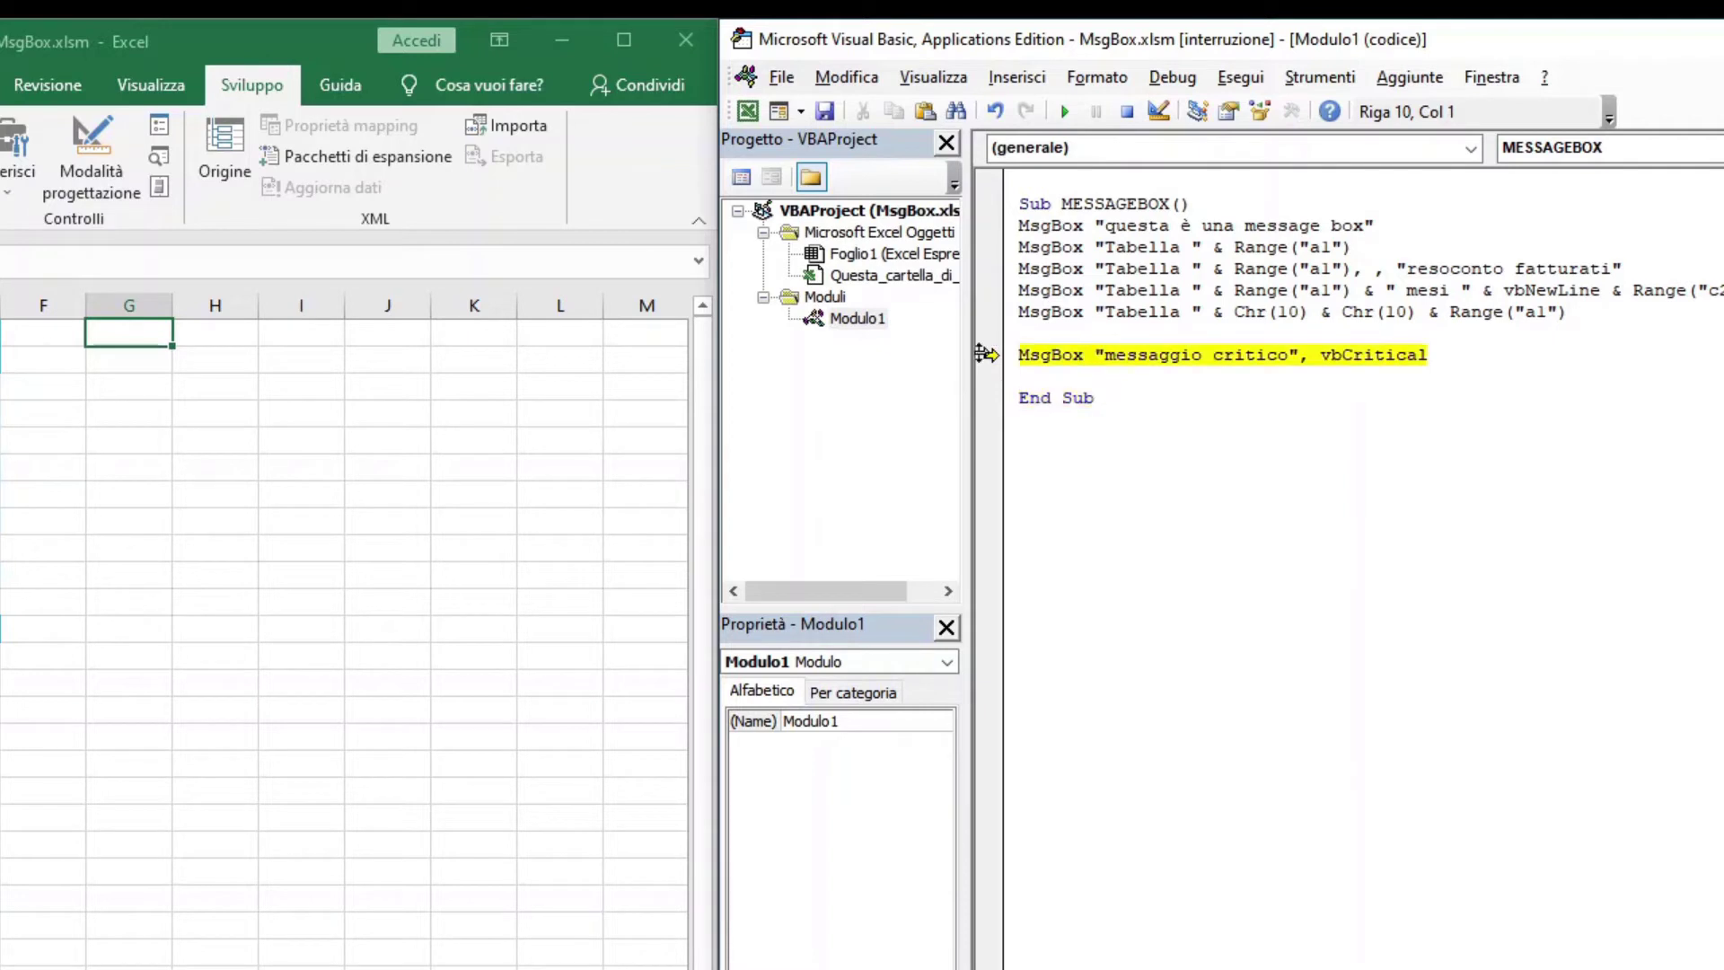
key("F5")
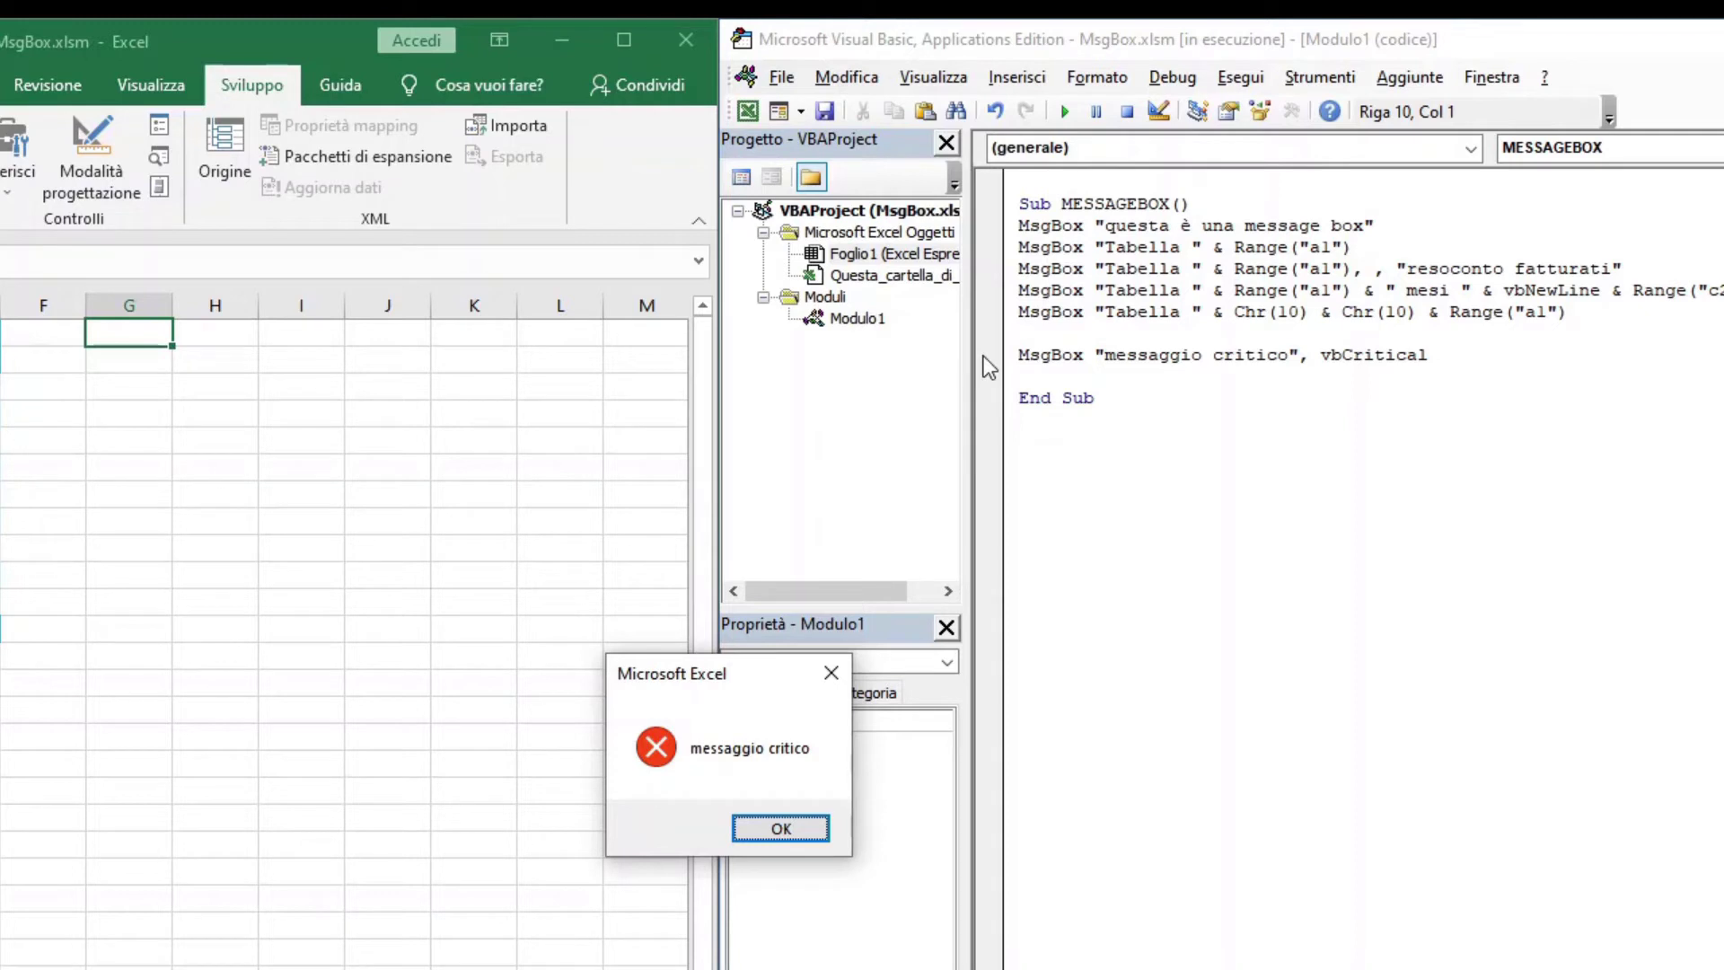
key("Return")
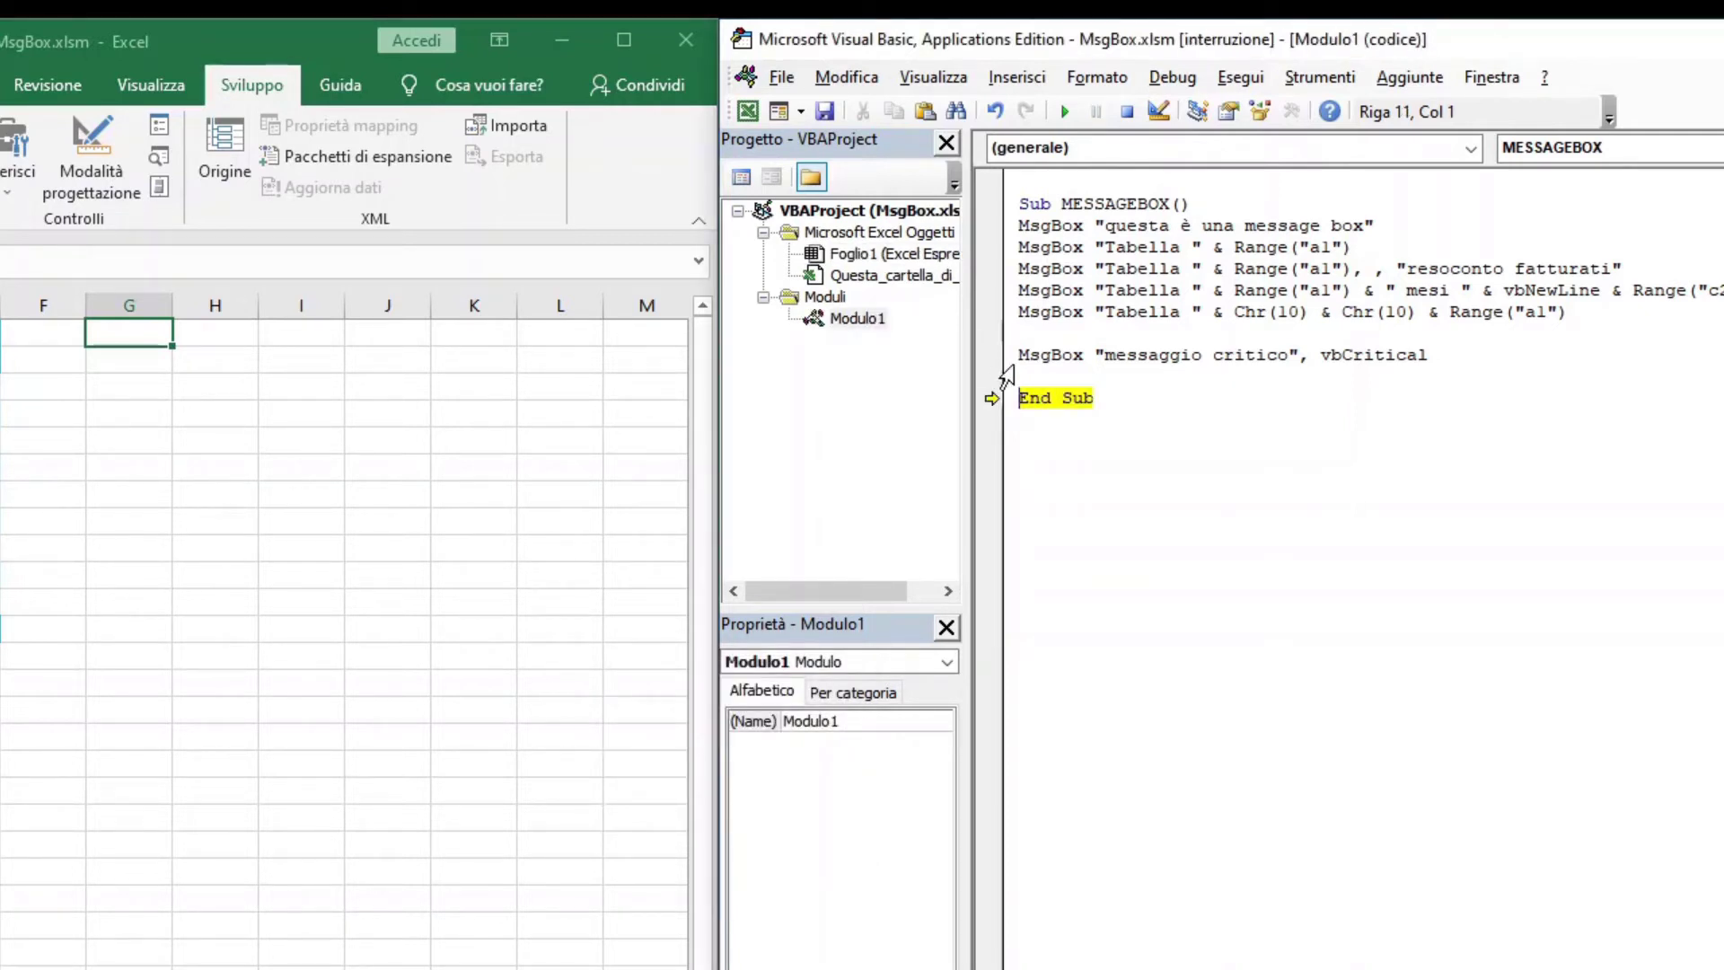
- Write MsgBox "messaggio informativo", vbInformation on the empty line below the vbCritical line
left_click(1023, 370)
type("m")
type("sgbox")
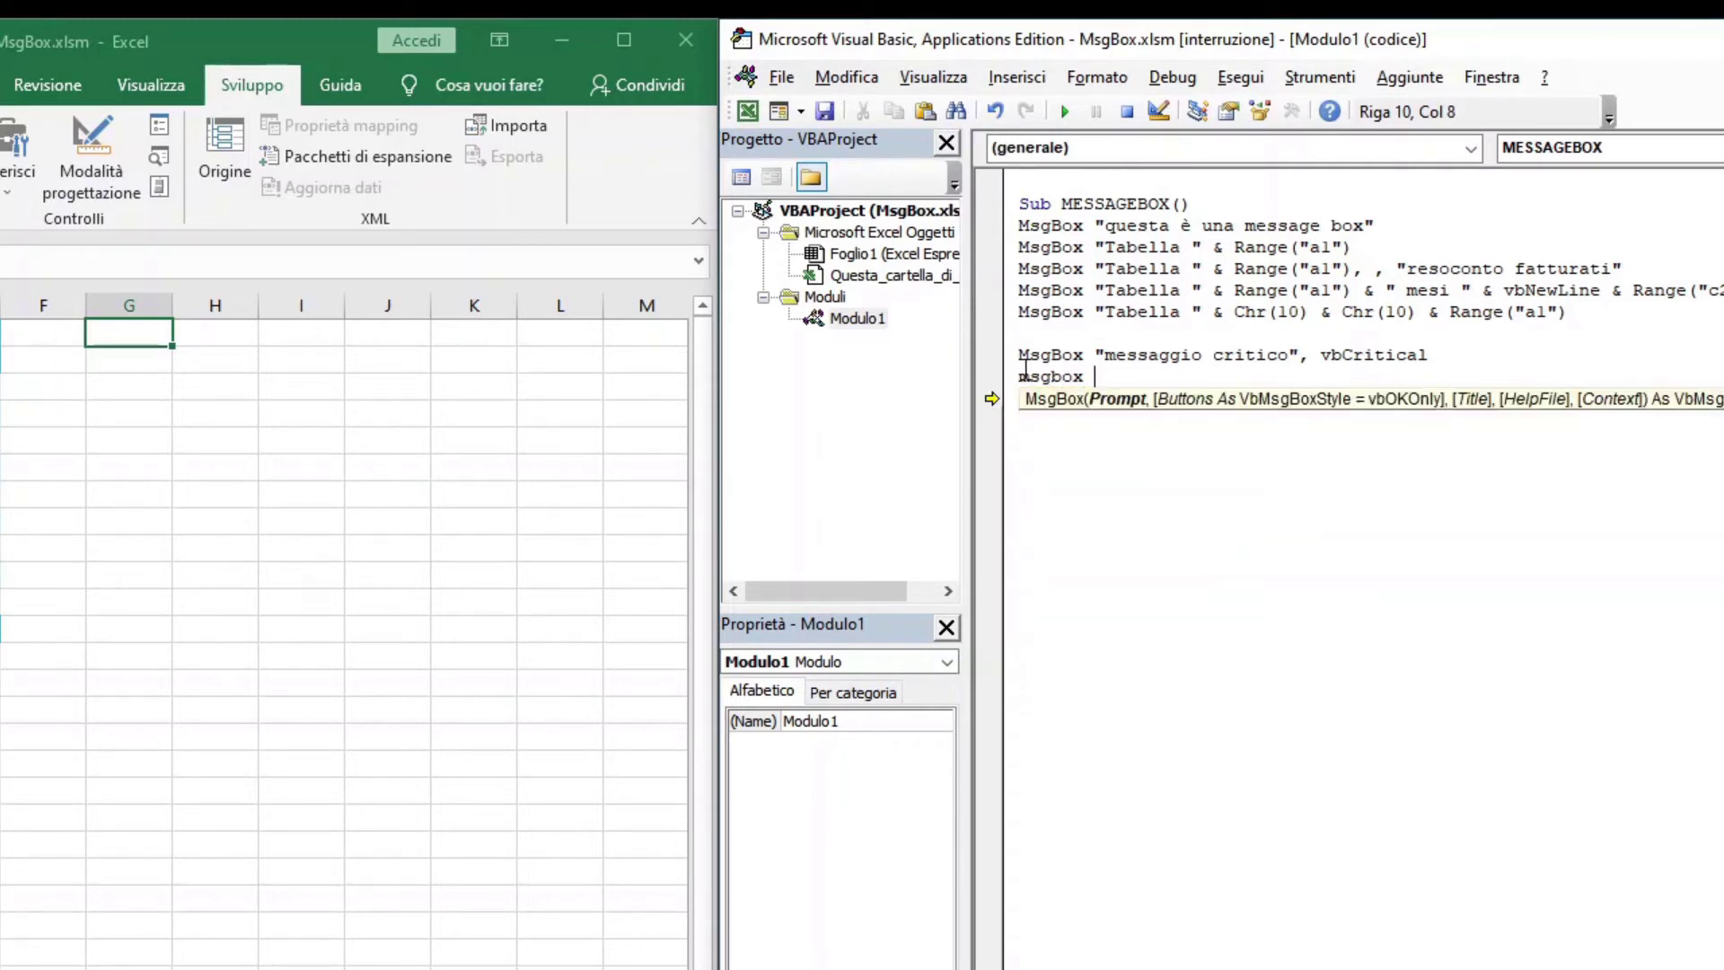
type(" \"messag")
type("gio info")
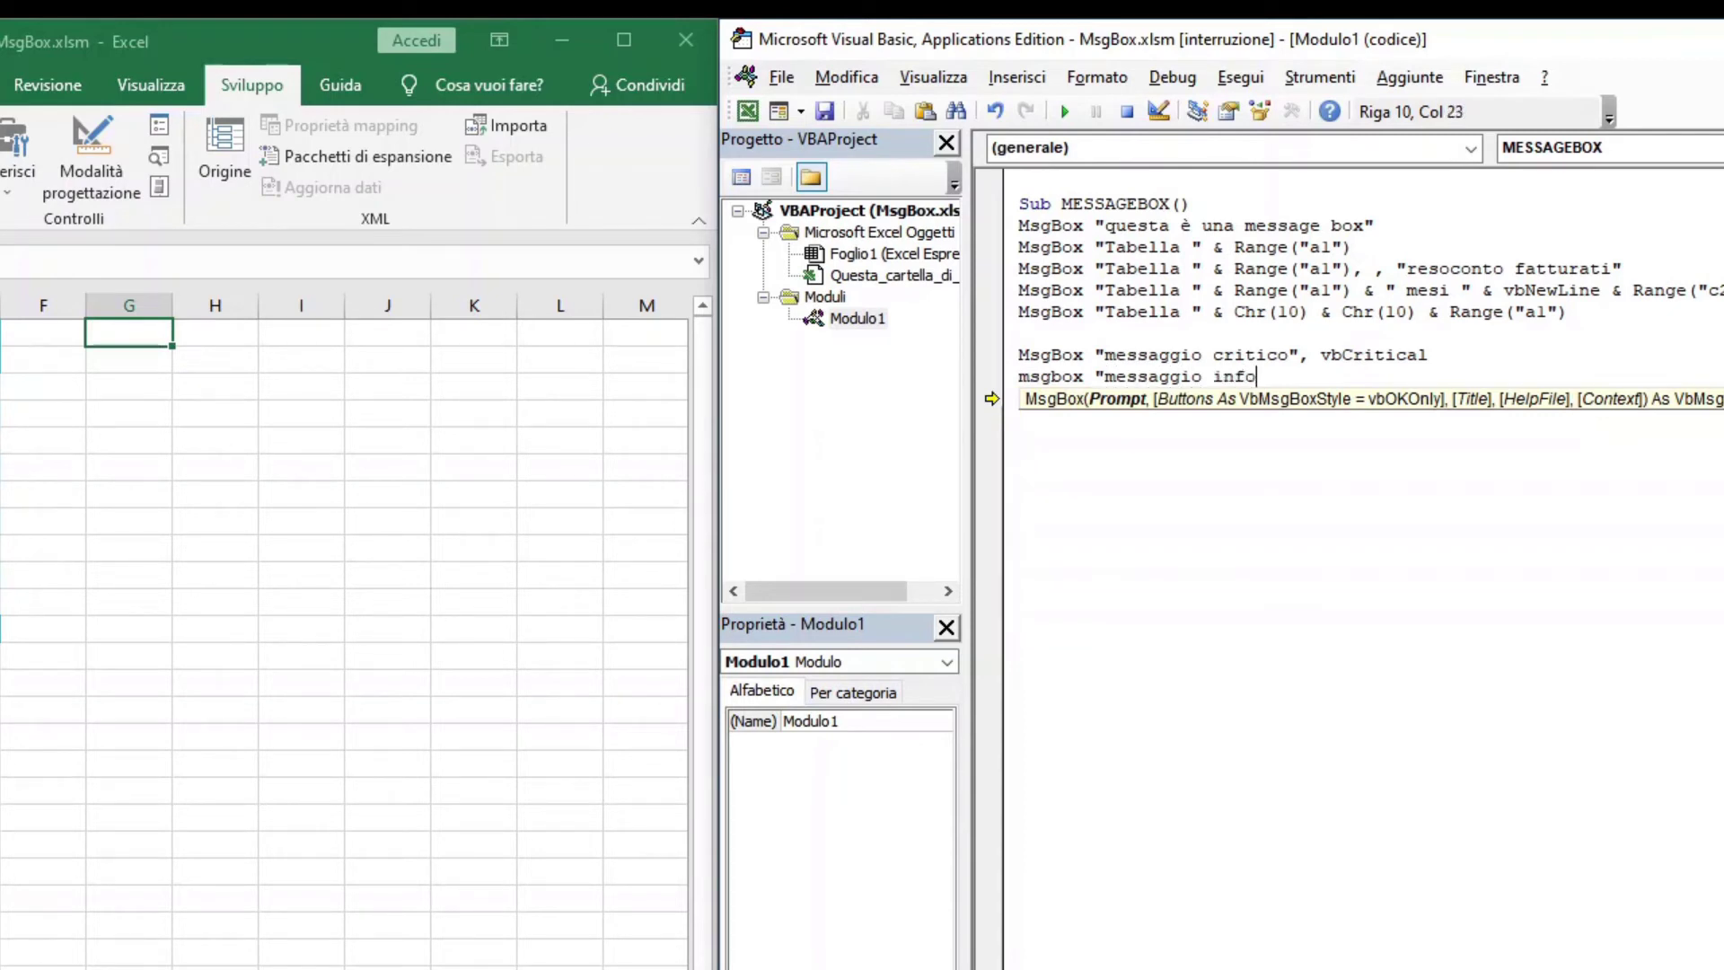
type("rmativo")
type("\", ")
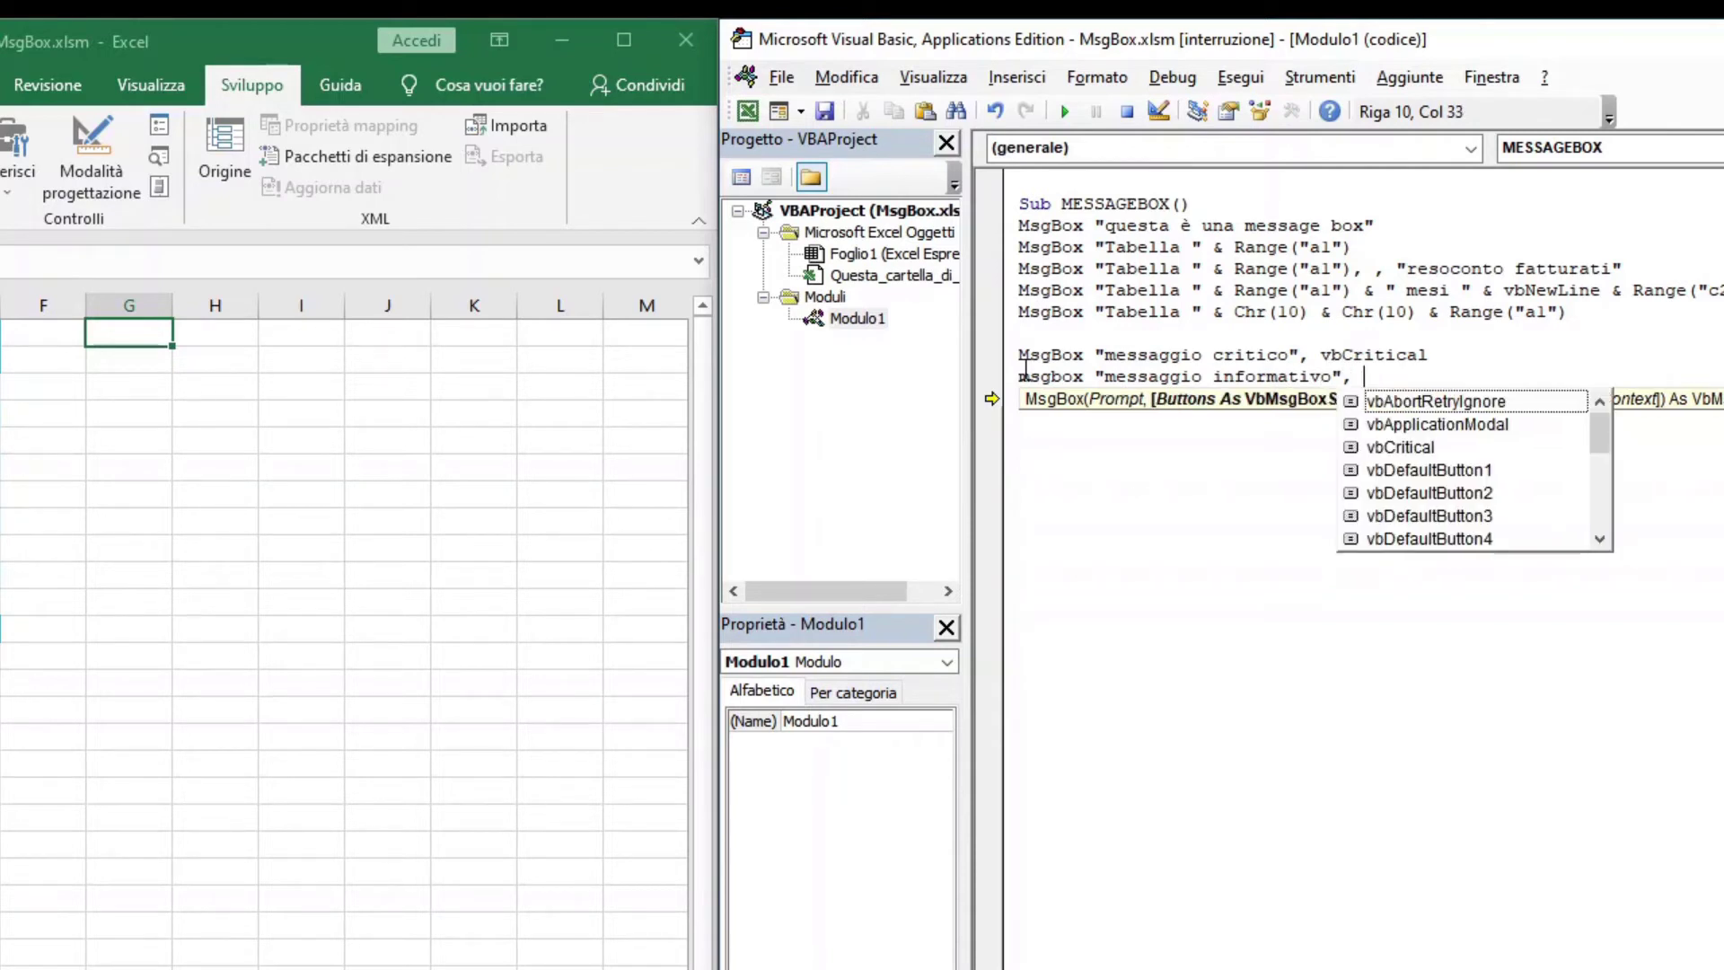
type("vb")
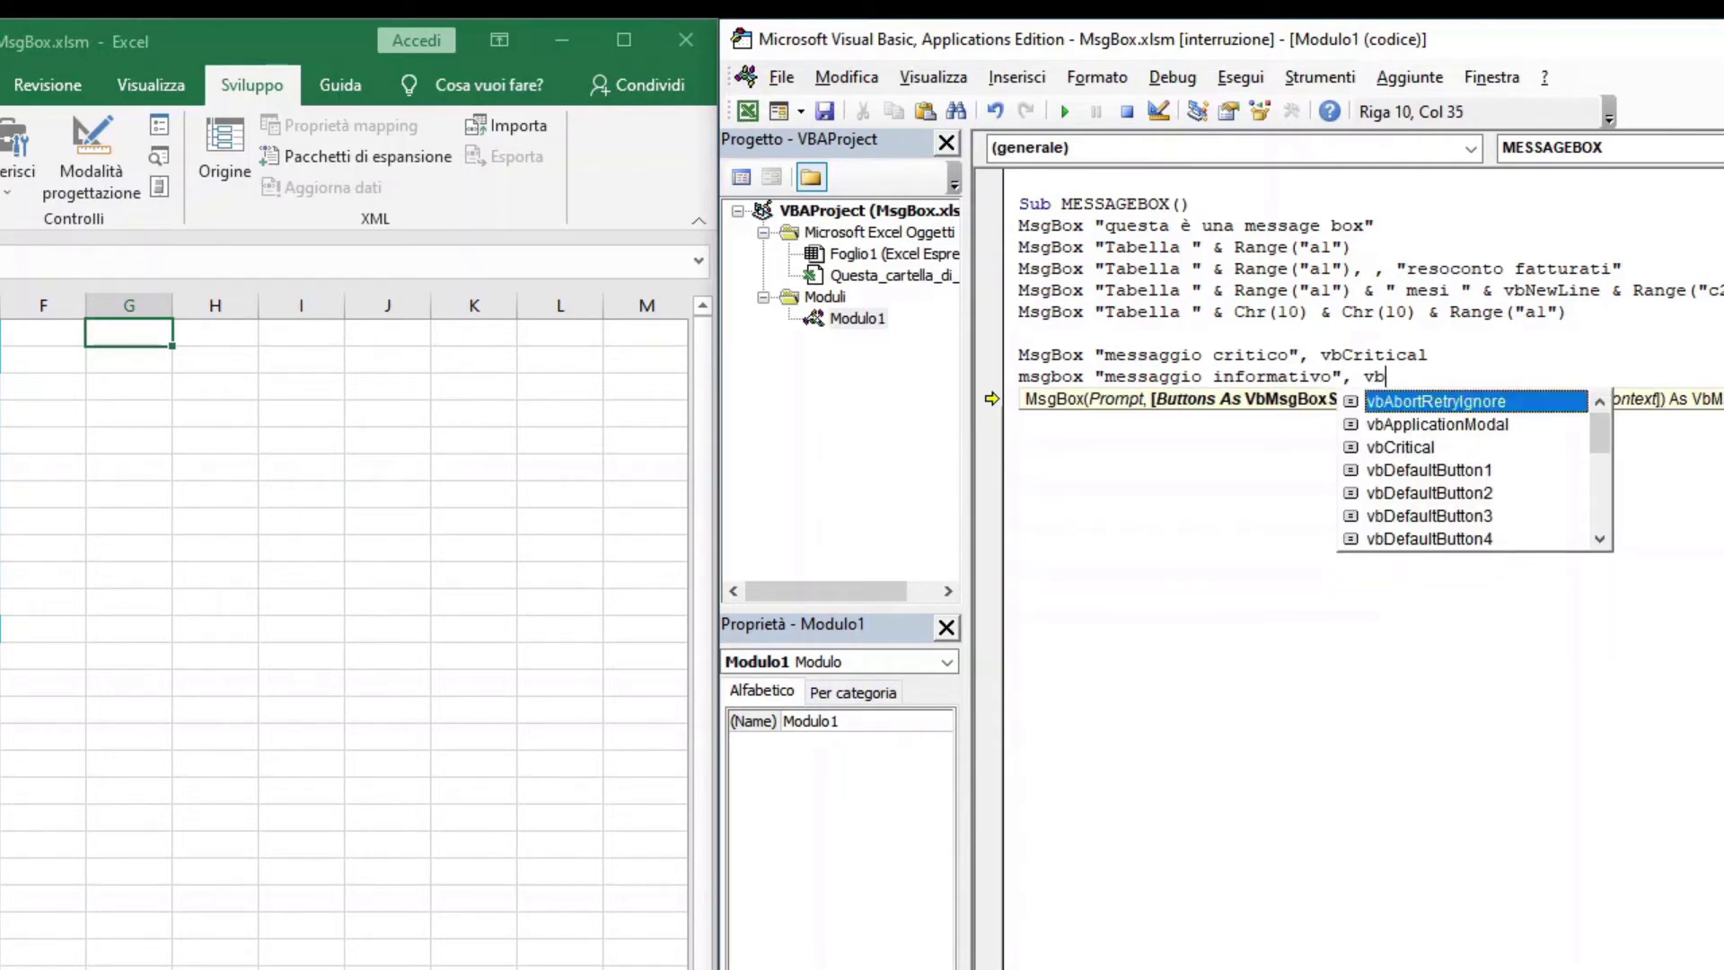
type("i")
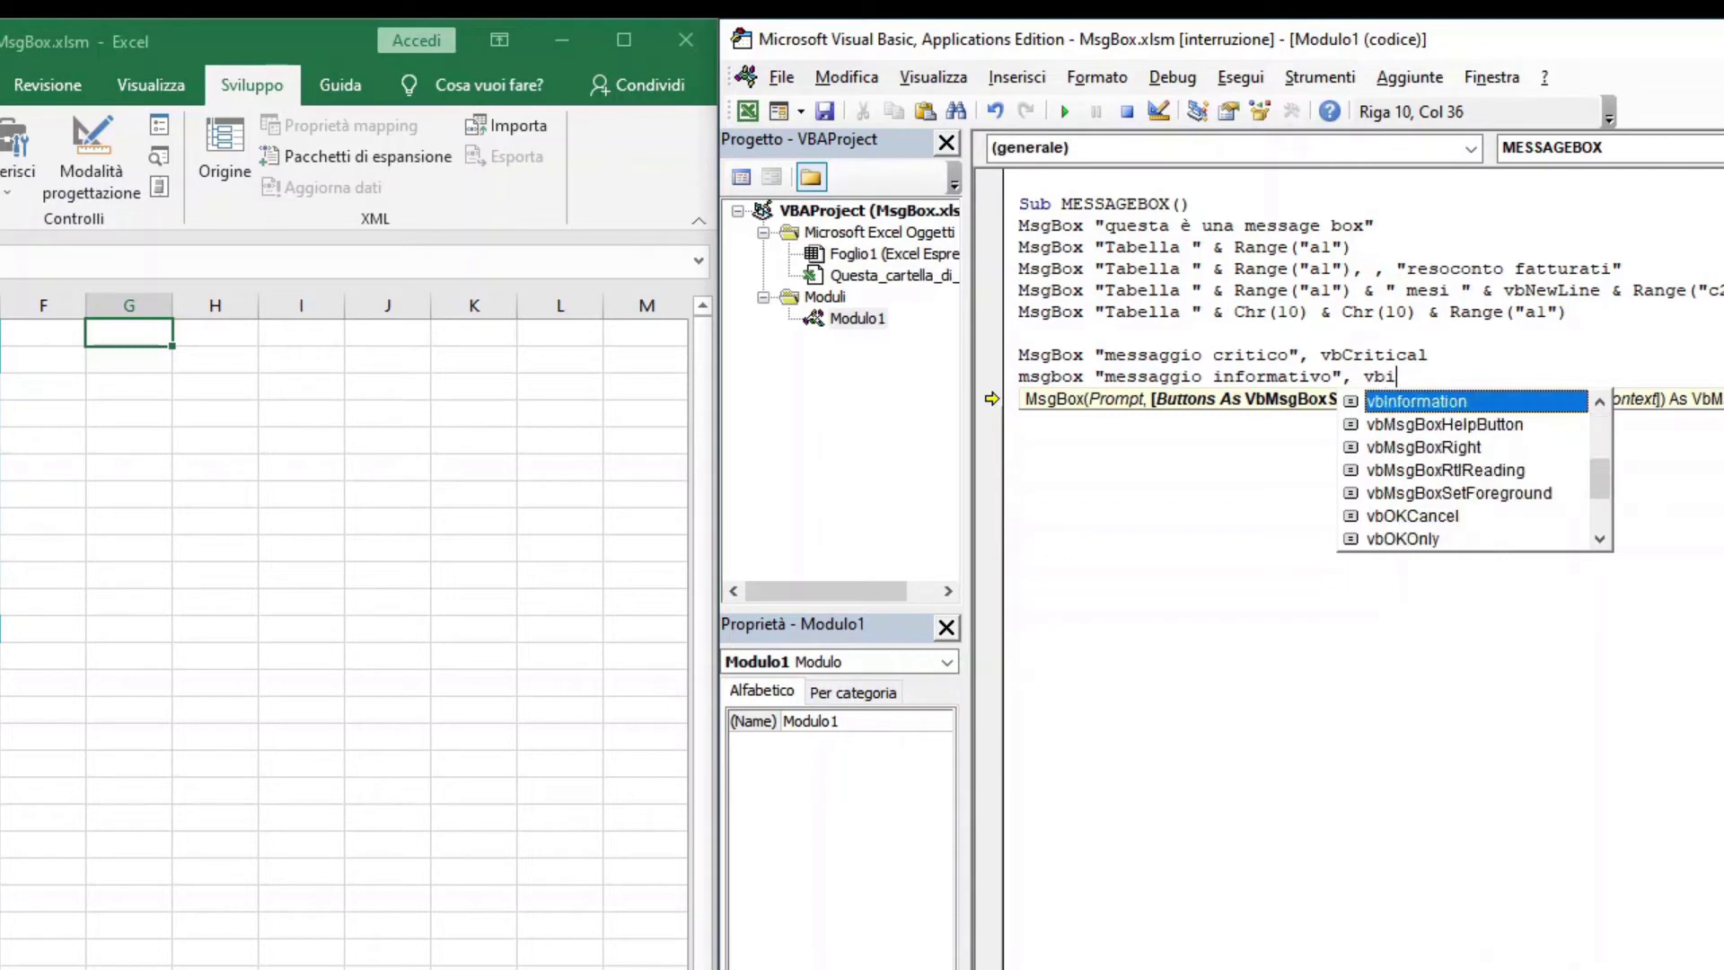
type("nformatio")
type("n")
key("Return")
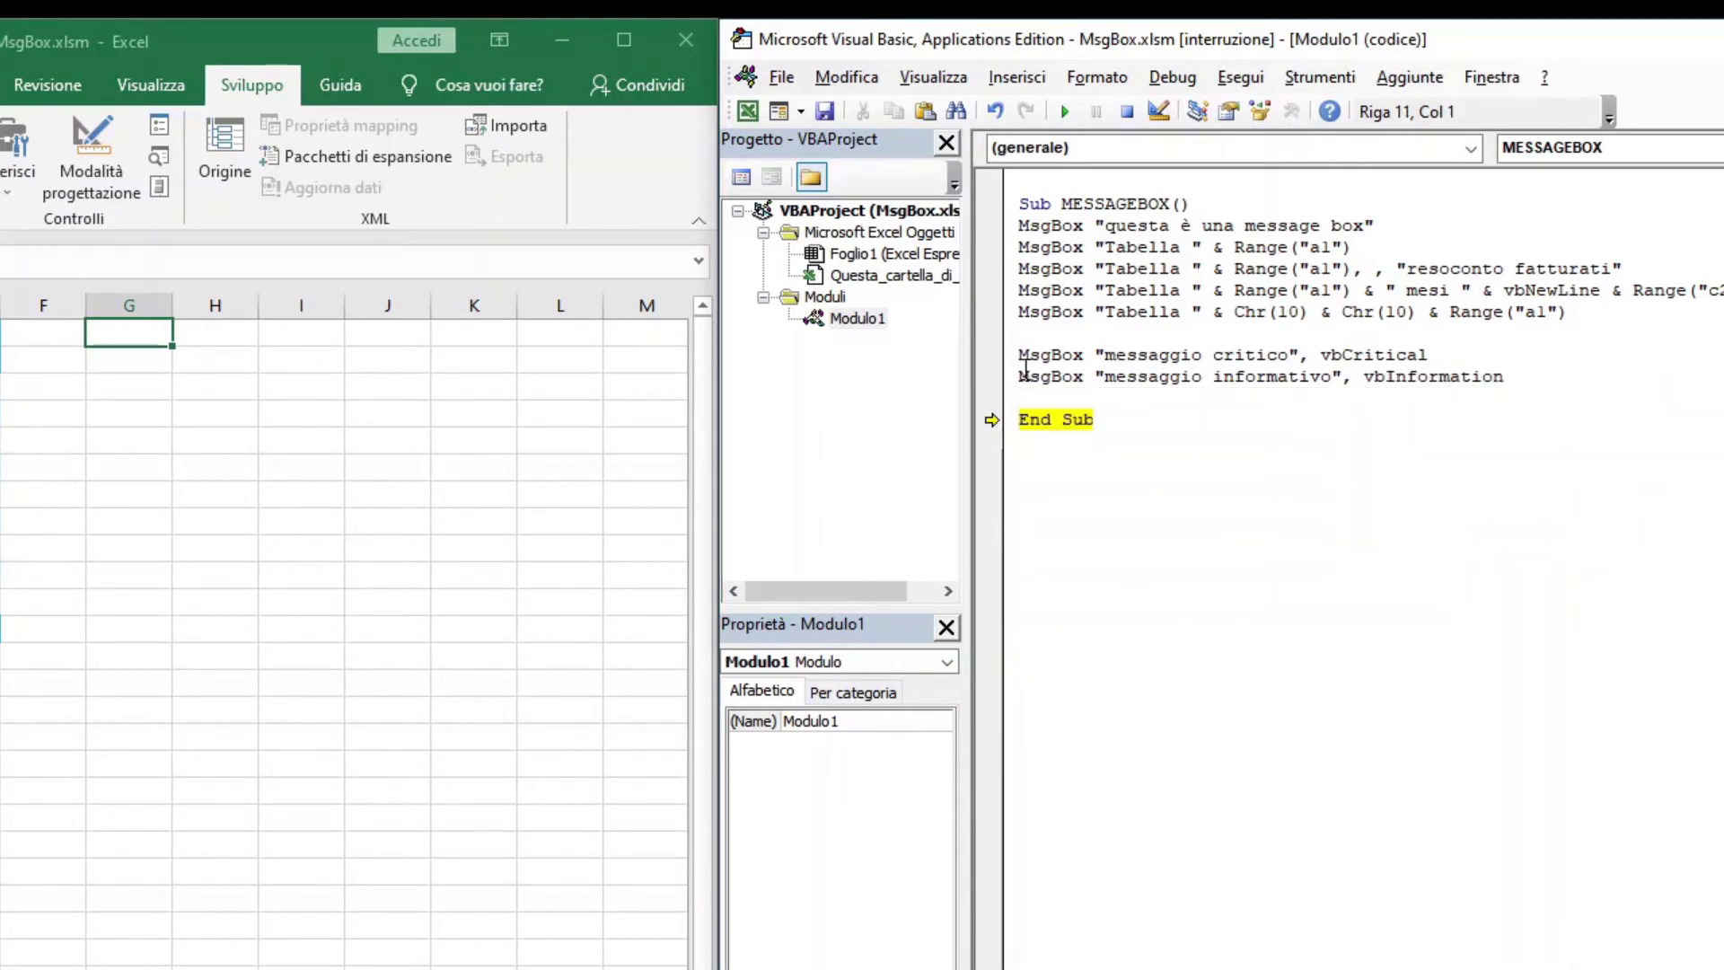
- Run the vbInformation line and close the information message box
left_click_drag(991, 419, 988, 379)
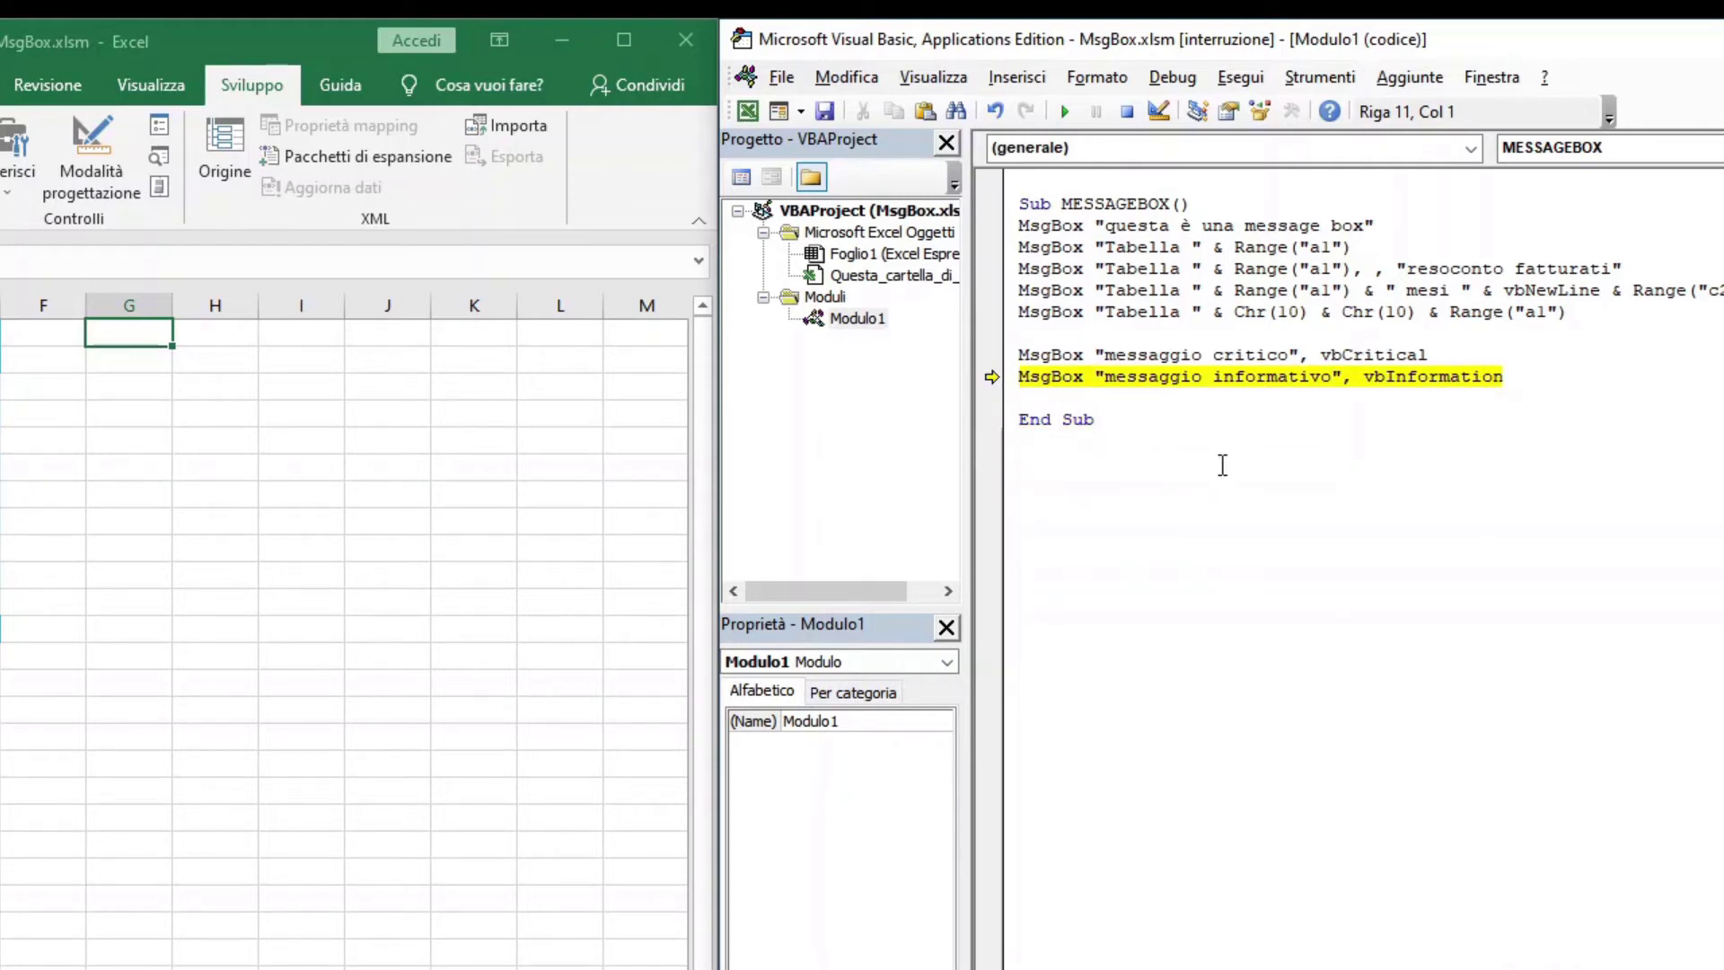
key("F5")
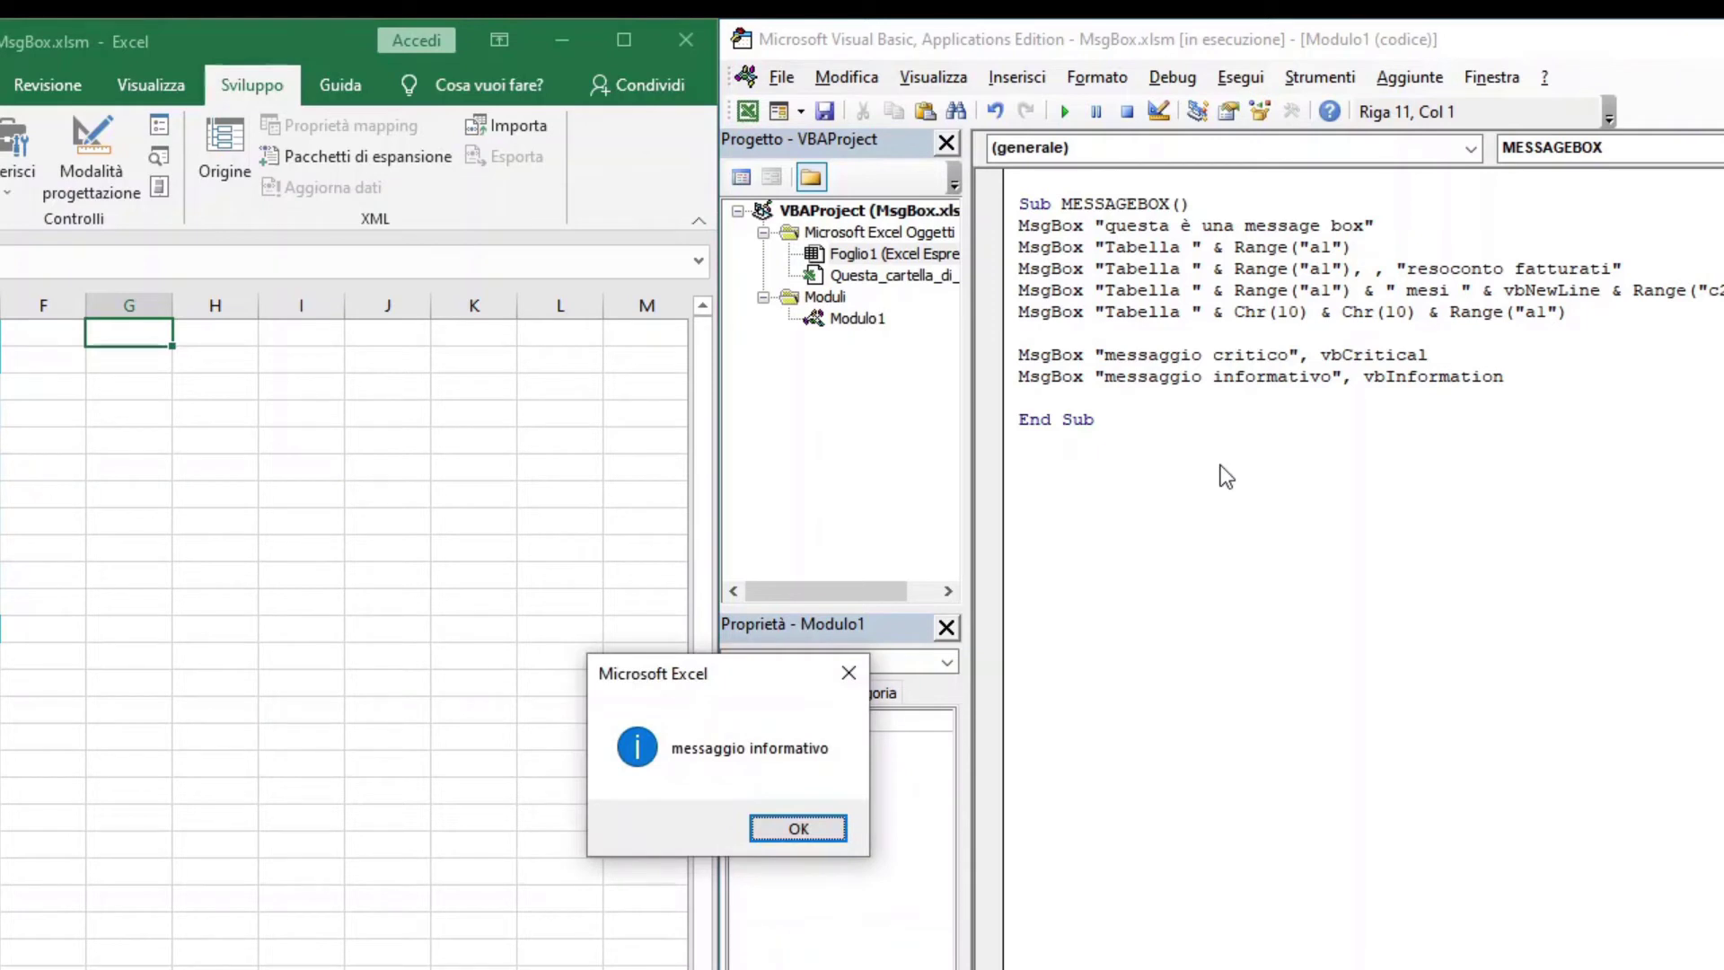
key("Return")
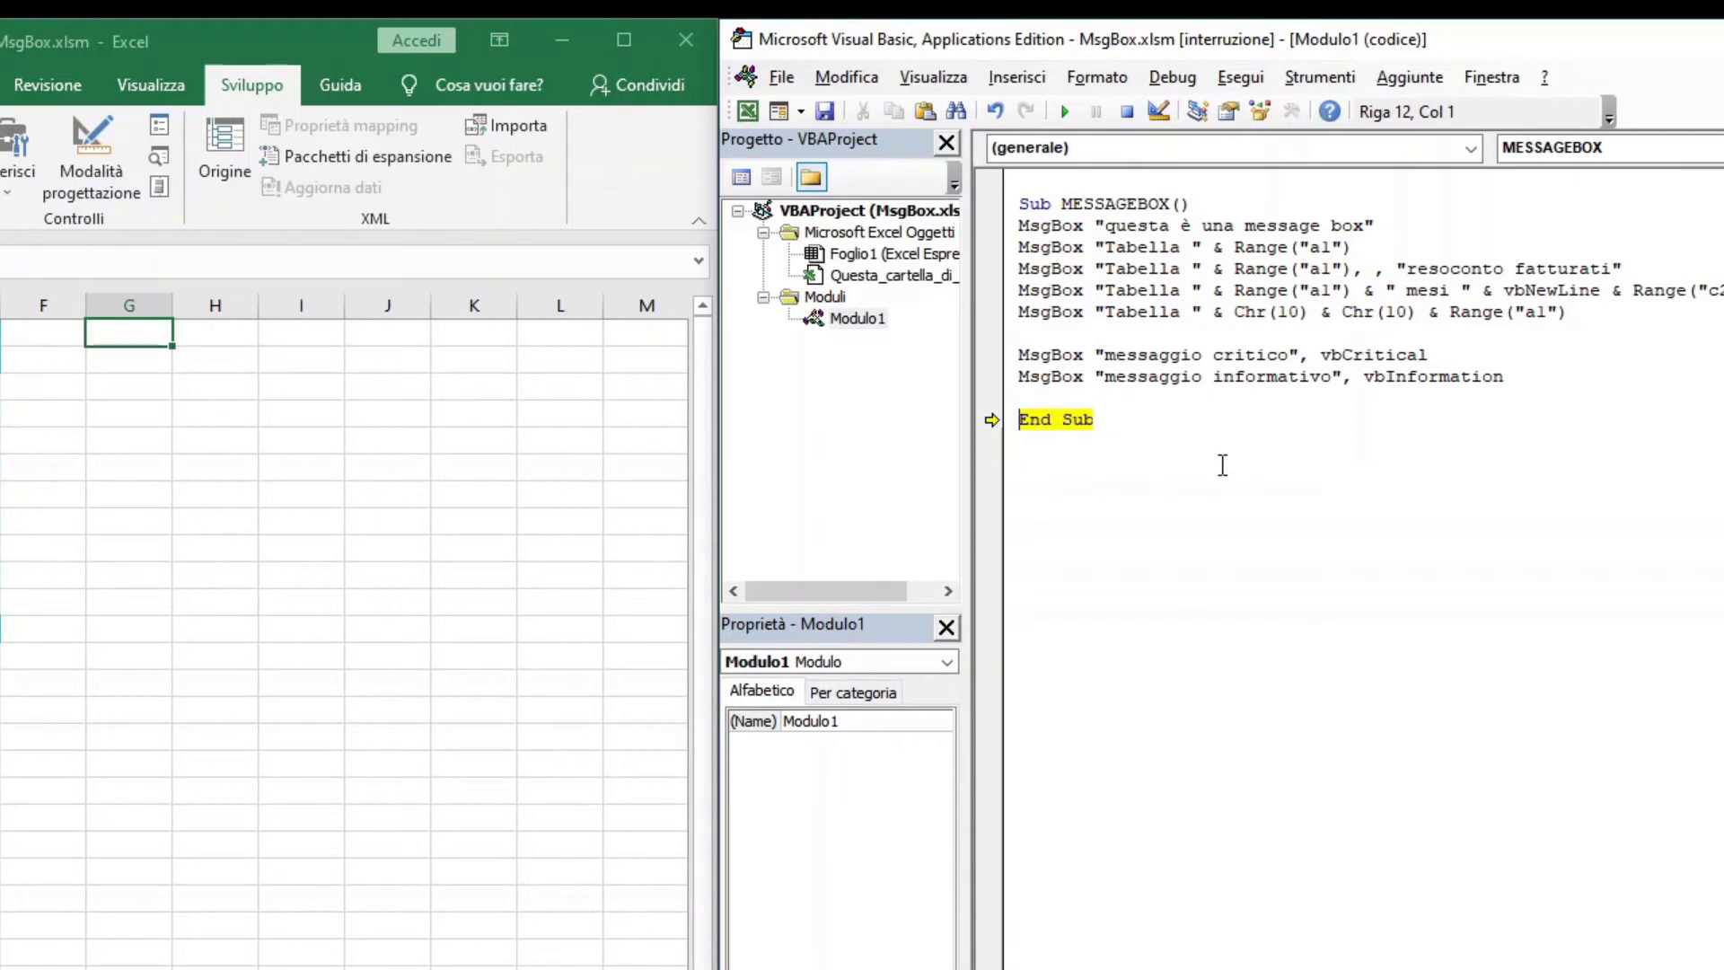
- Write MsgBox "messaggio con il punto di domanda", vbQuestion above End Sub
key("Up")
type("m")
type("sgbox ")
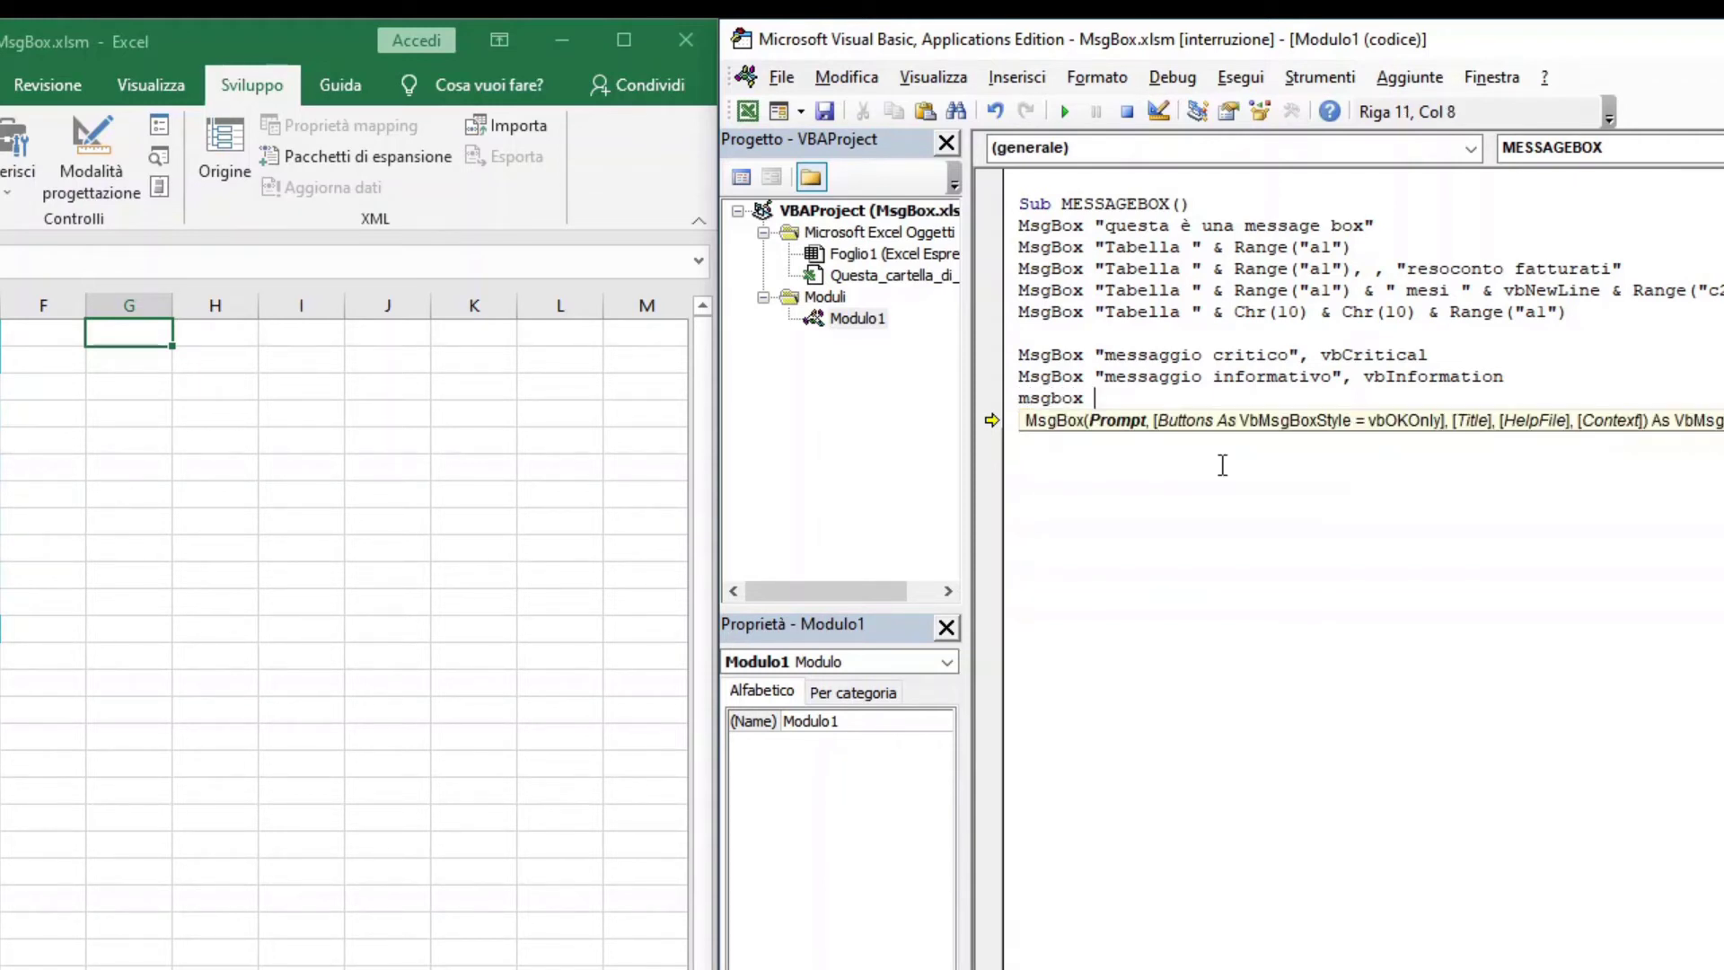
type("\"mess")
type("aggio co")
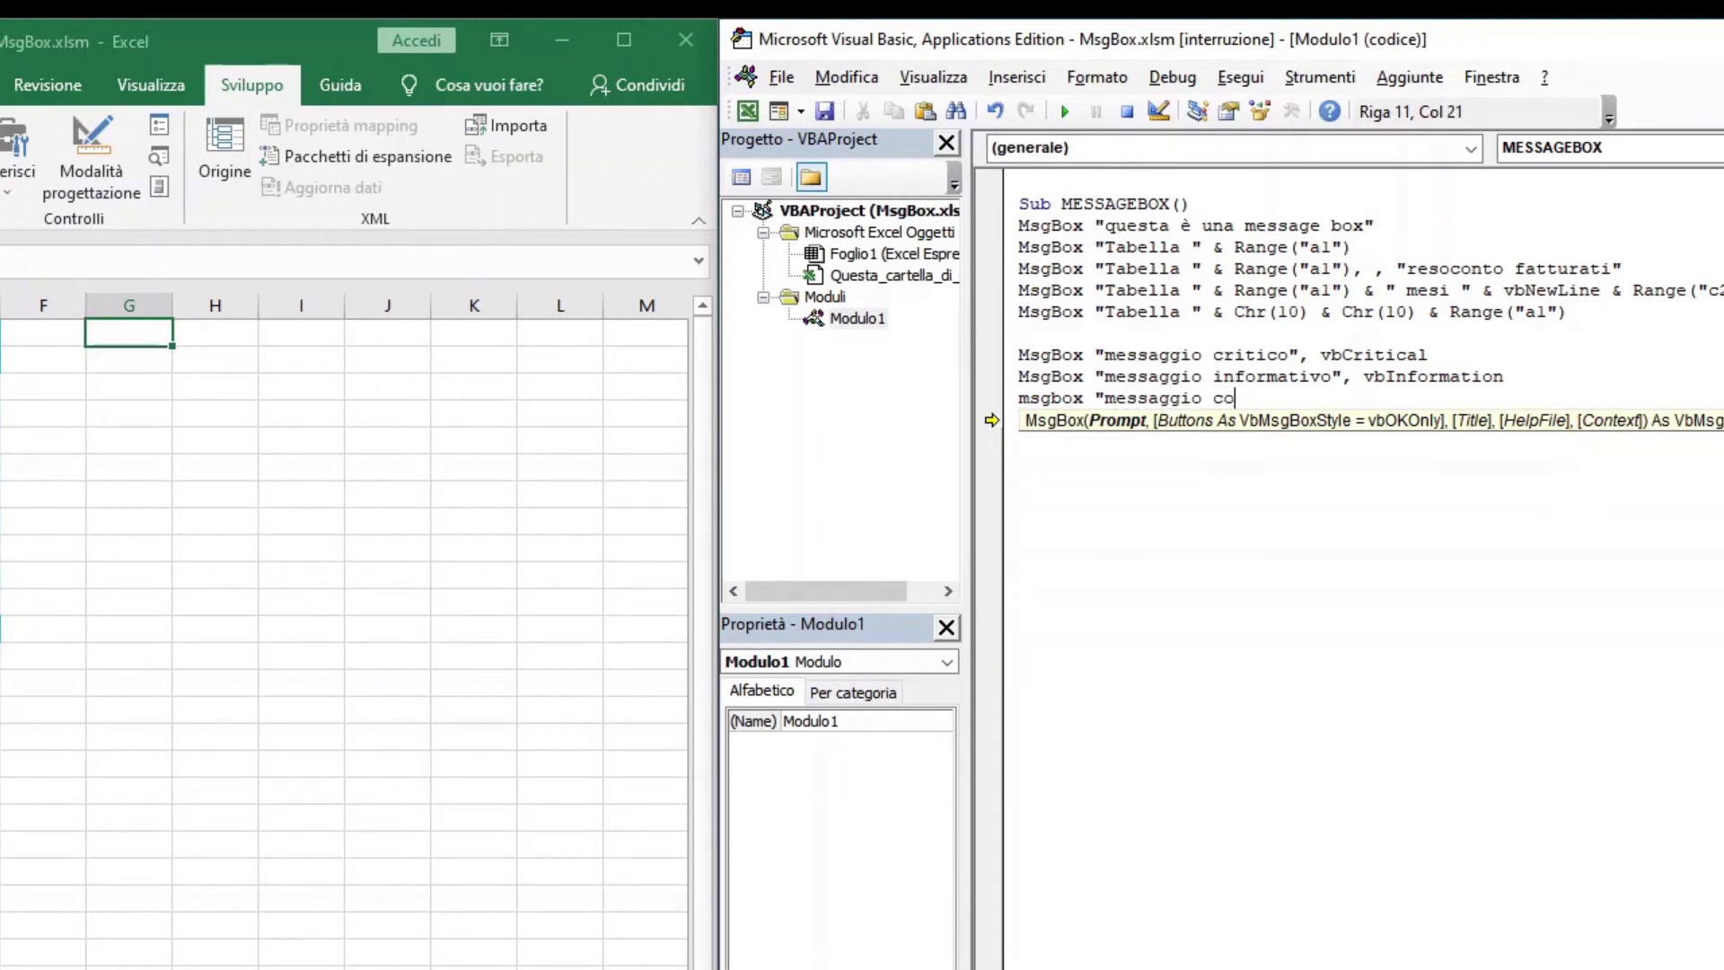
type("n il punt")
type("o di doman")
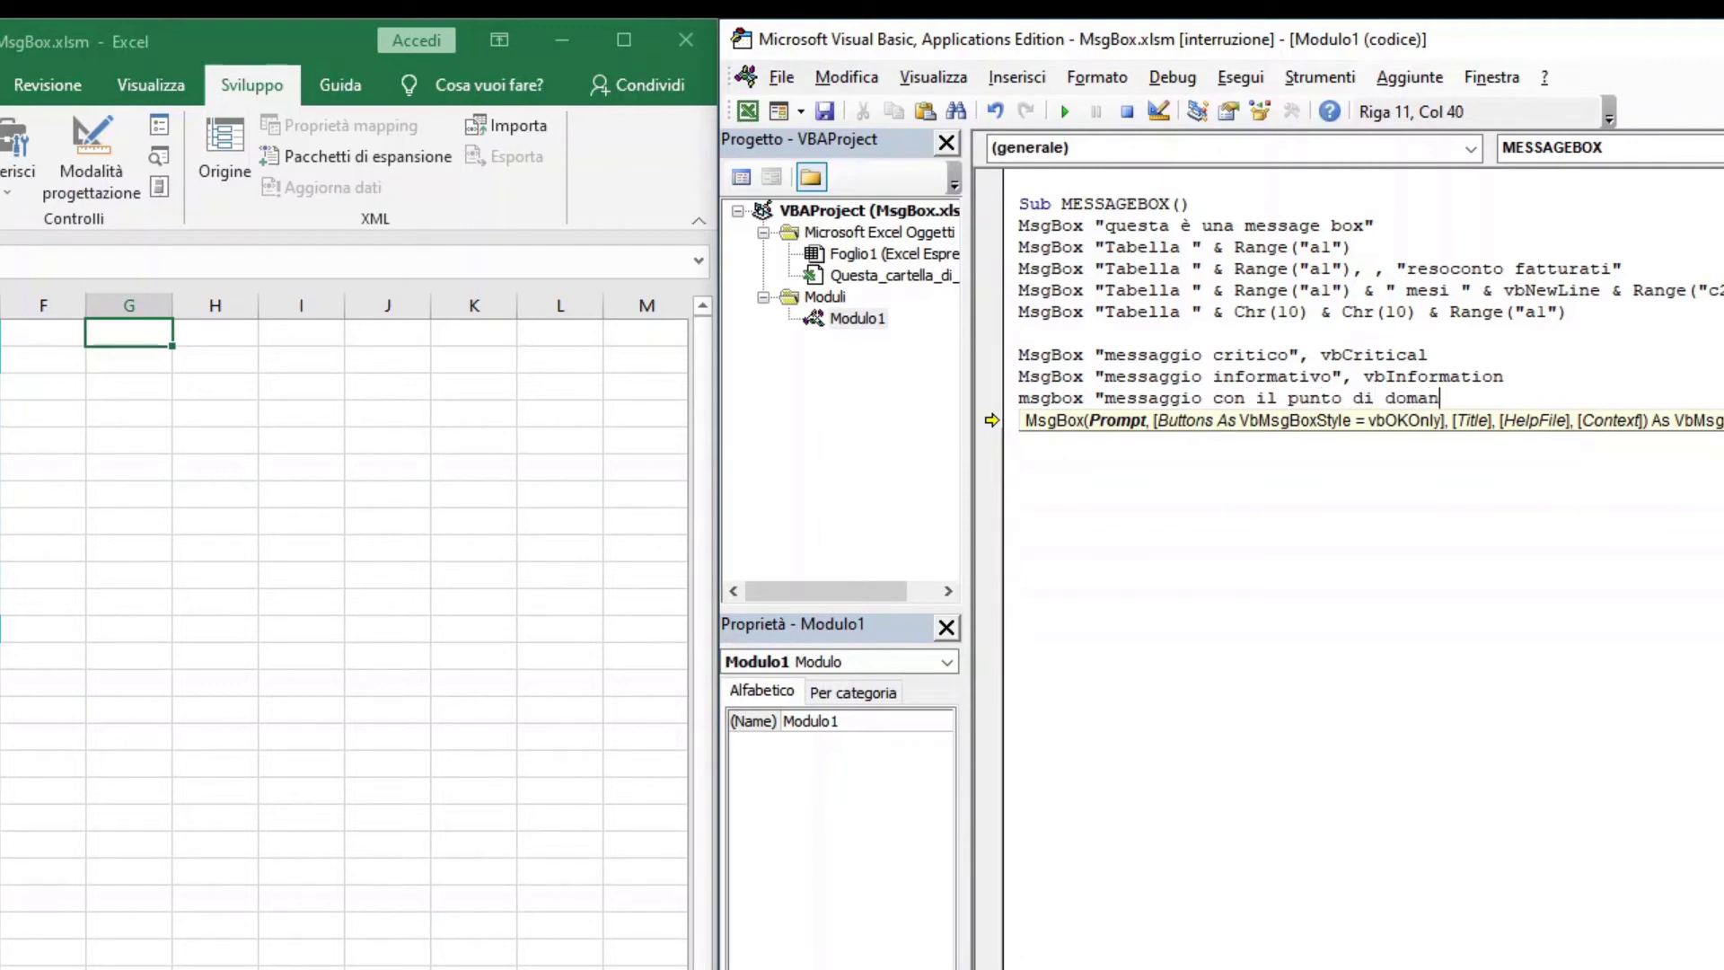
type("da\"")
type(", v")
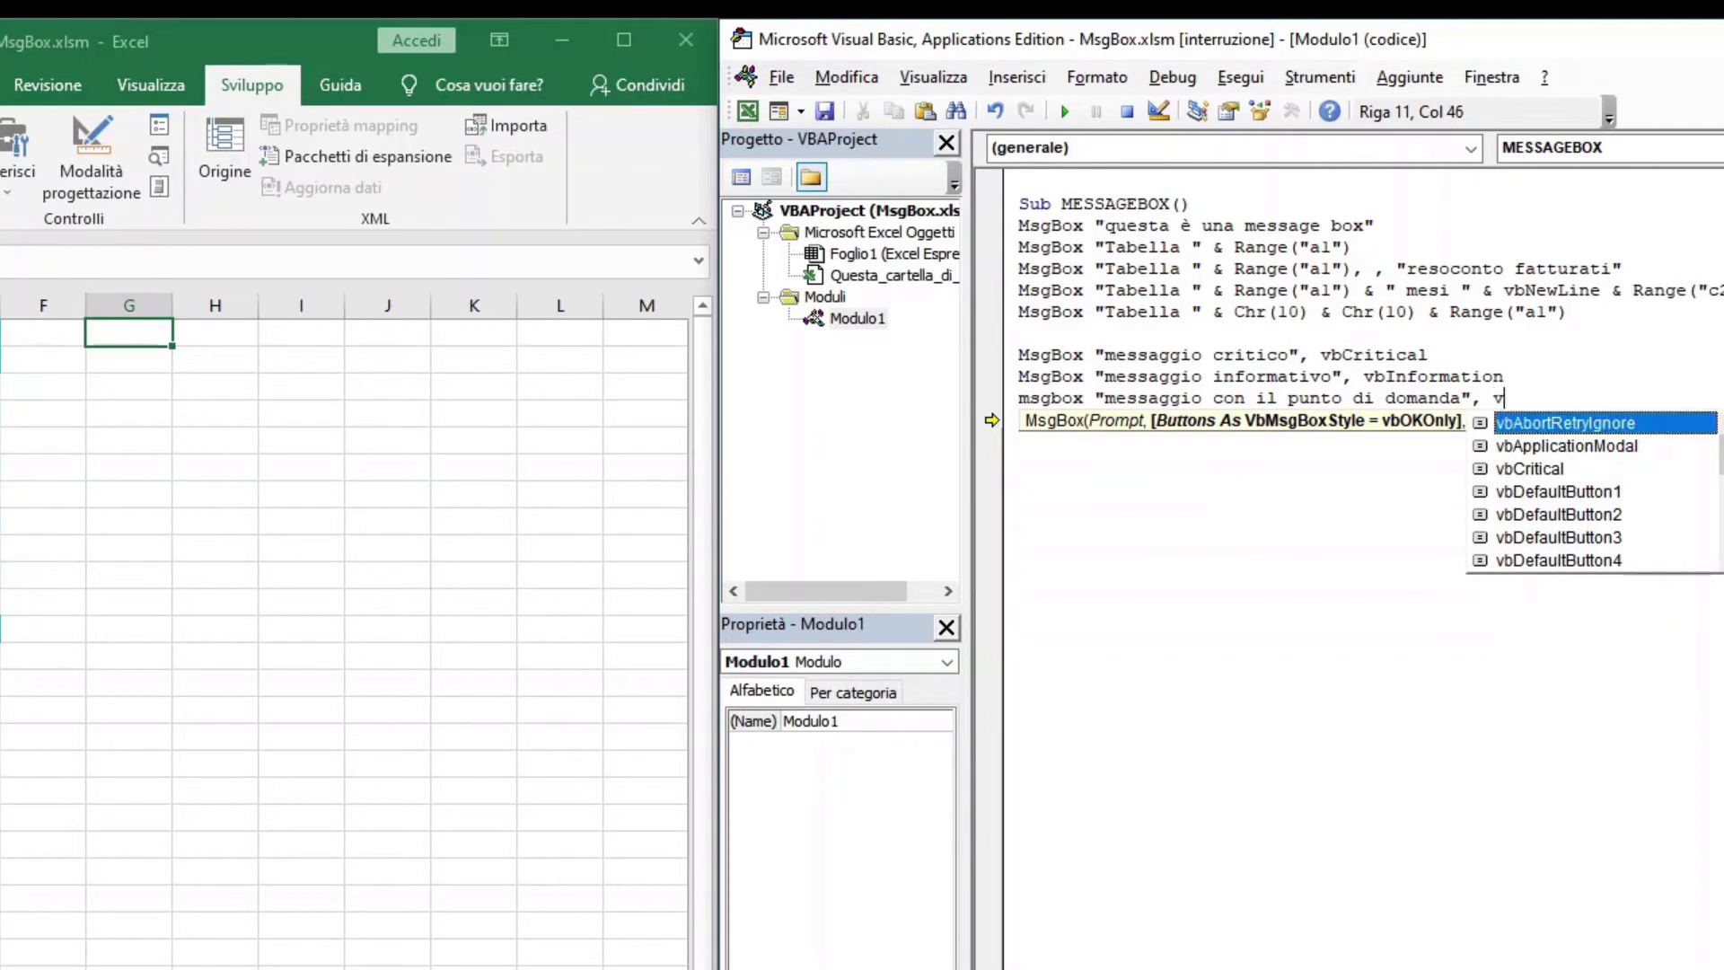
type("b")
type("questio")
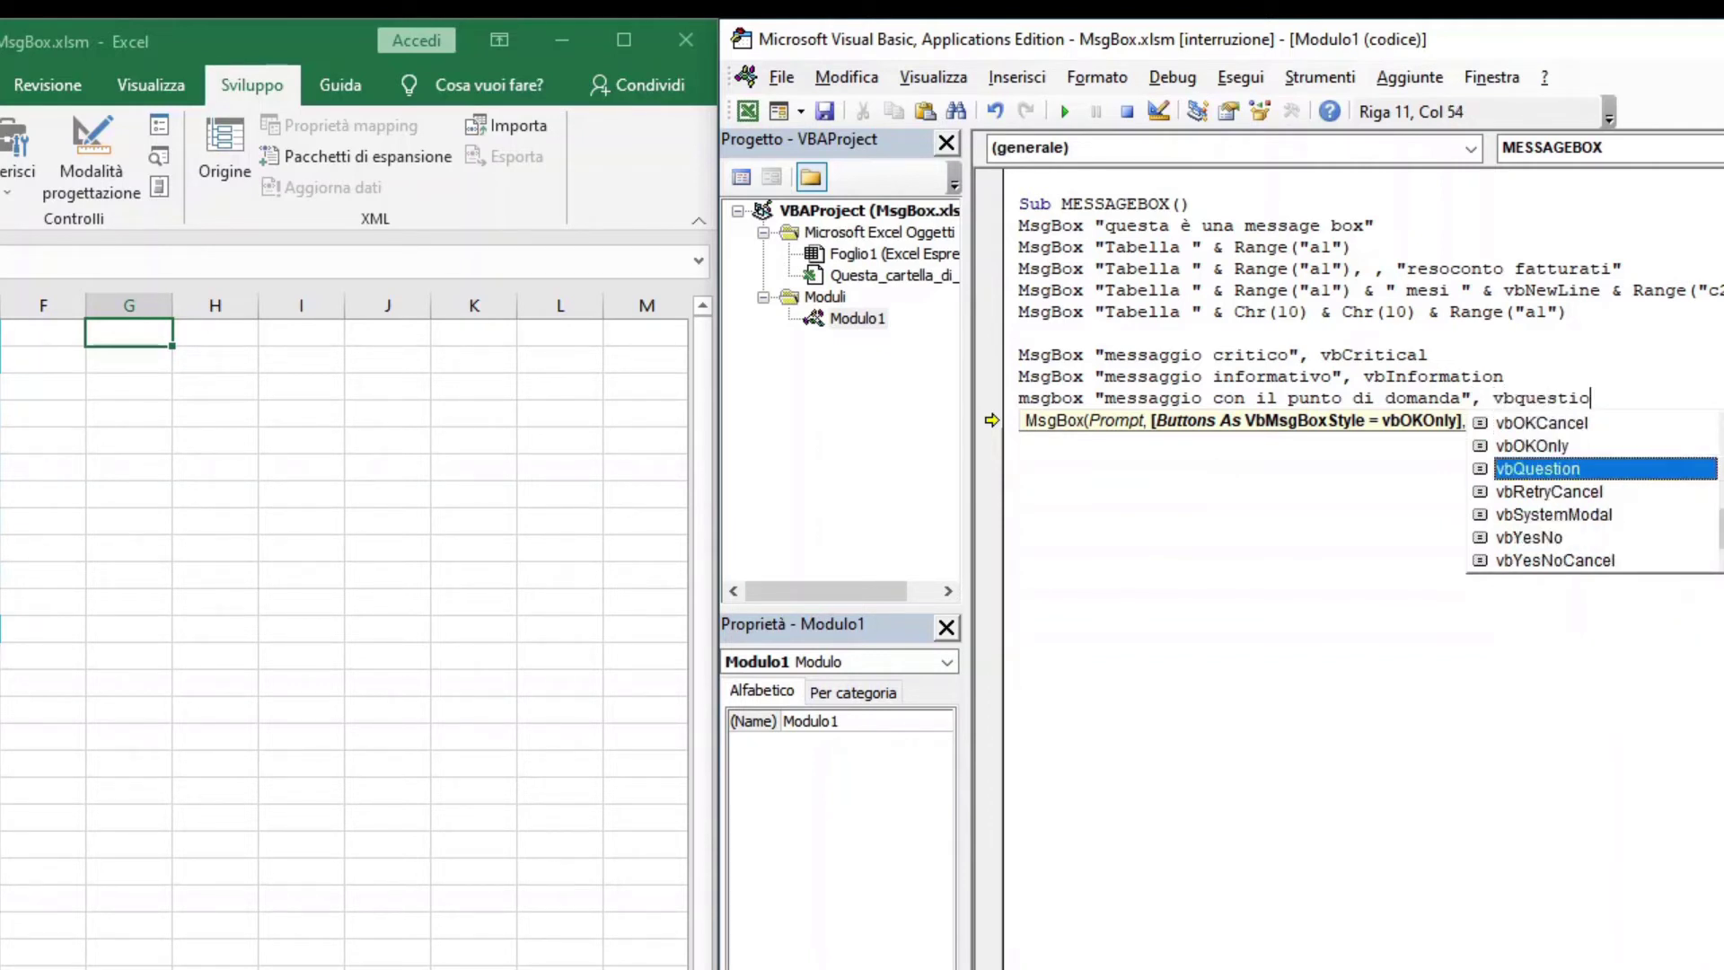
key("Return")
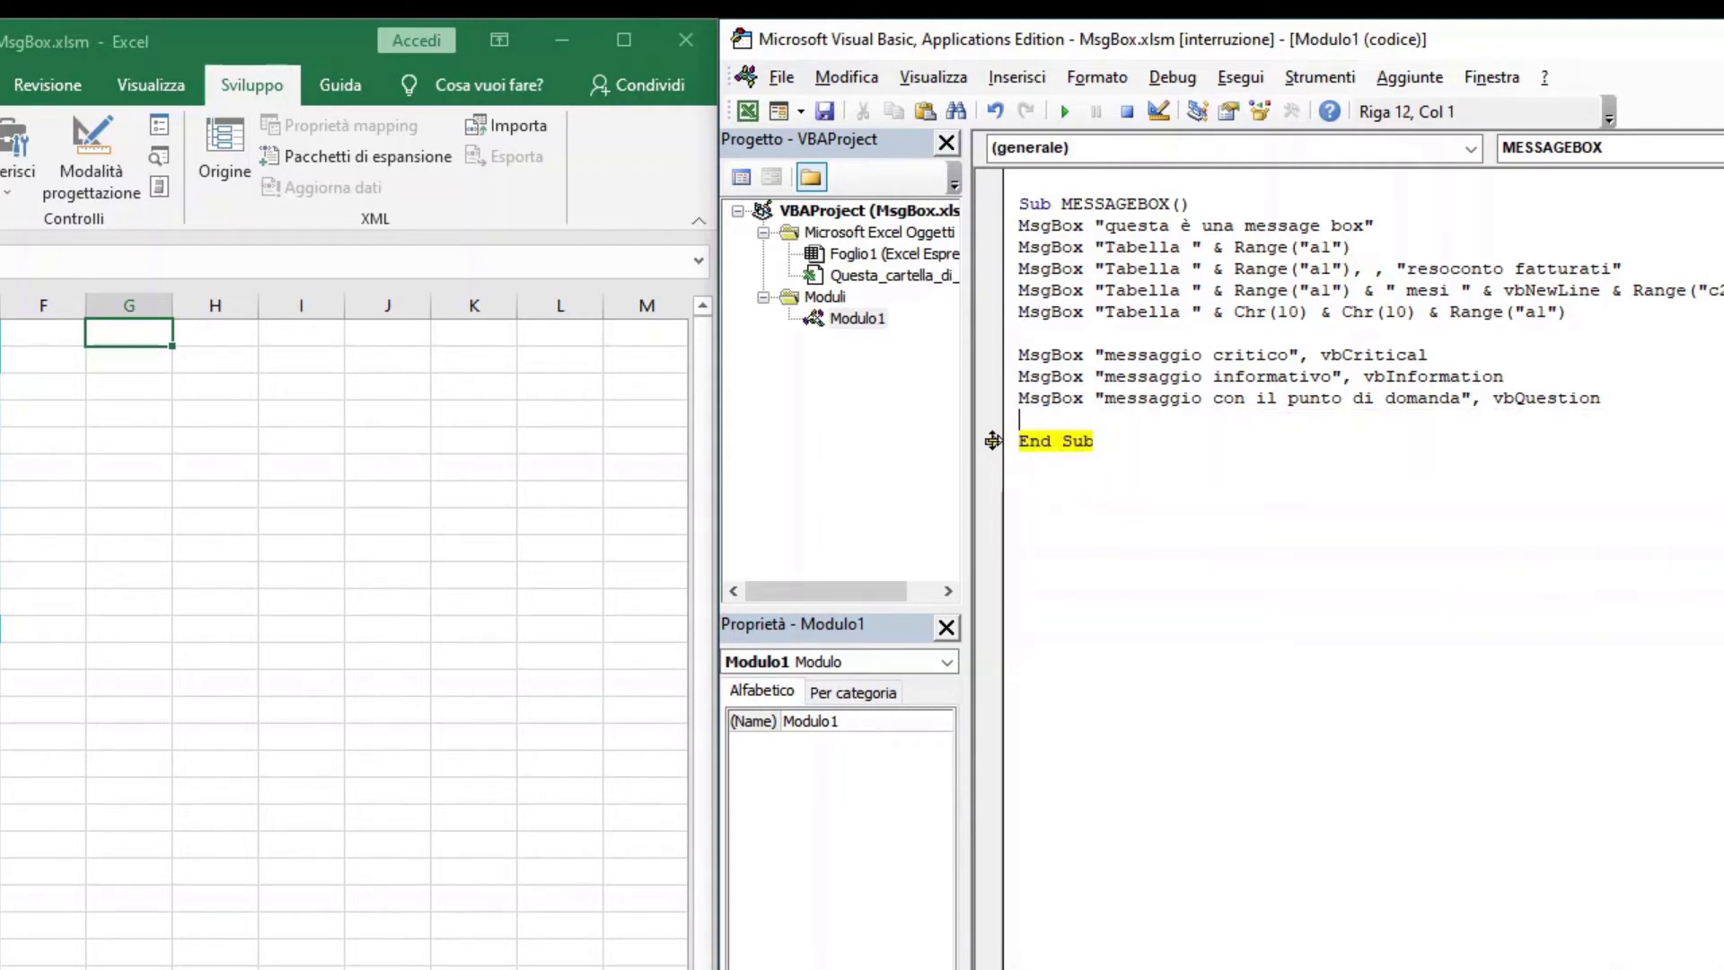
- Run the vbQuestion line and close the question-mark message box
left_click_drag(991, 439, 992, 399)
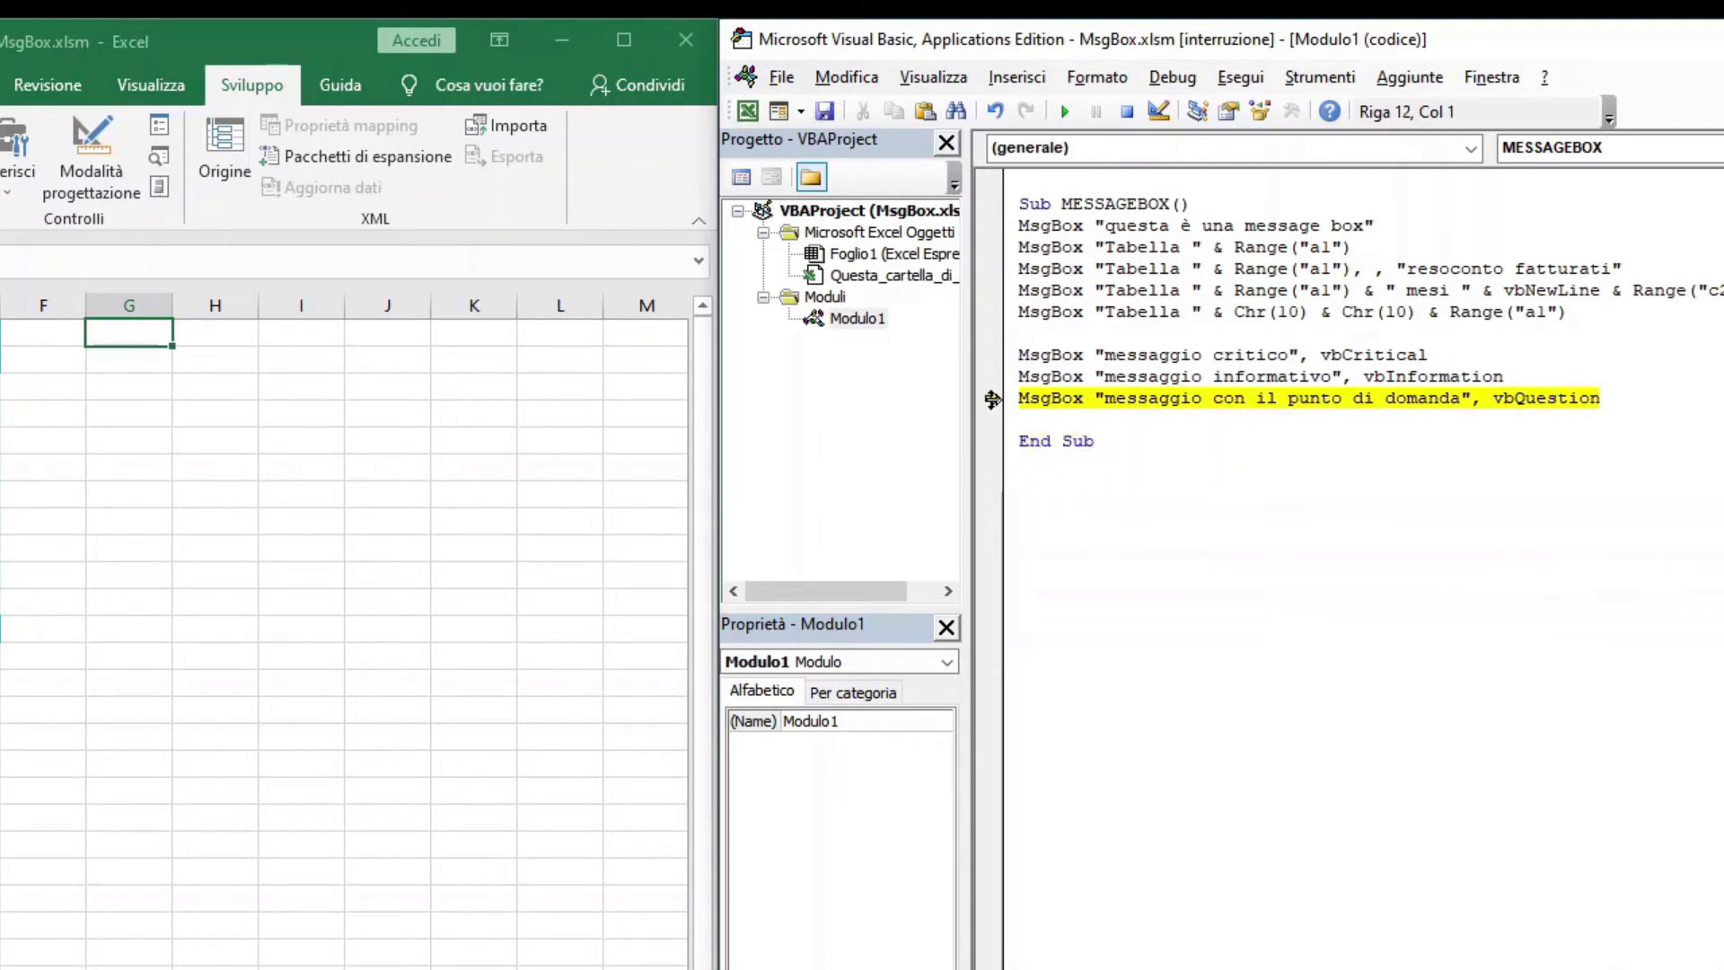
key("F8")
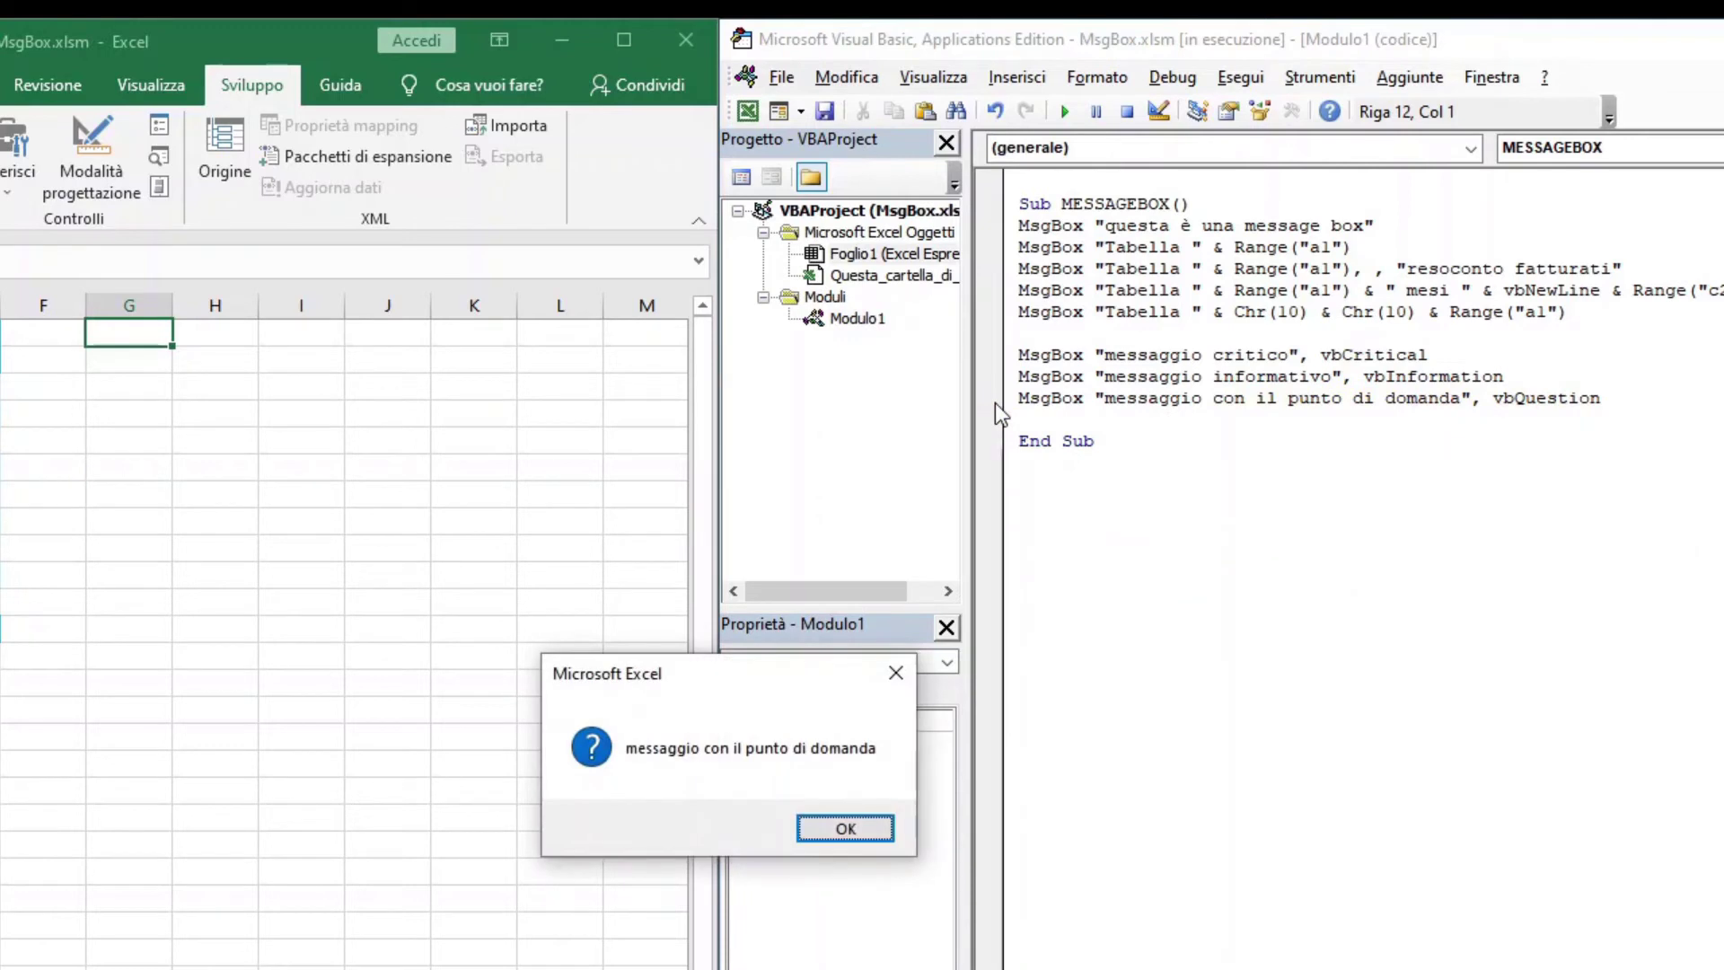
key("Return")
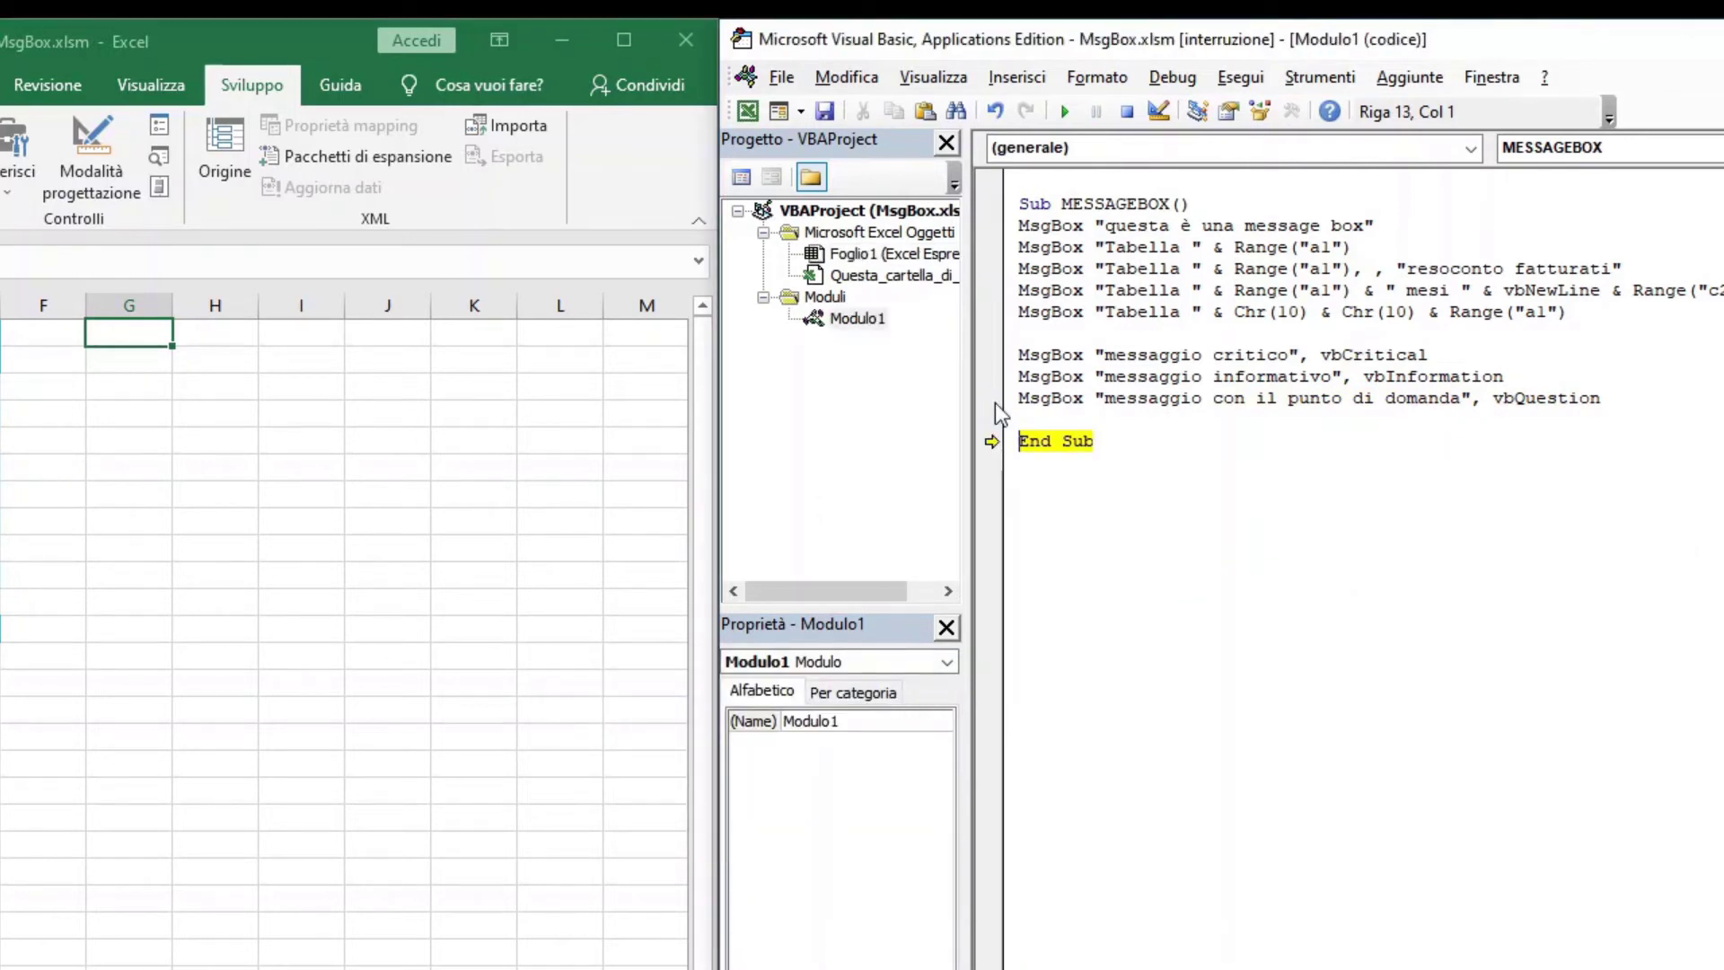
- Write MsgBox "messaggio con il punto escalmativo", vbExclamation on the empty line above End Sub
left_click(1034, 418)
type("msgb")
type("ox")
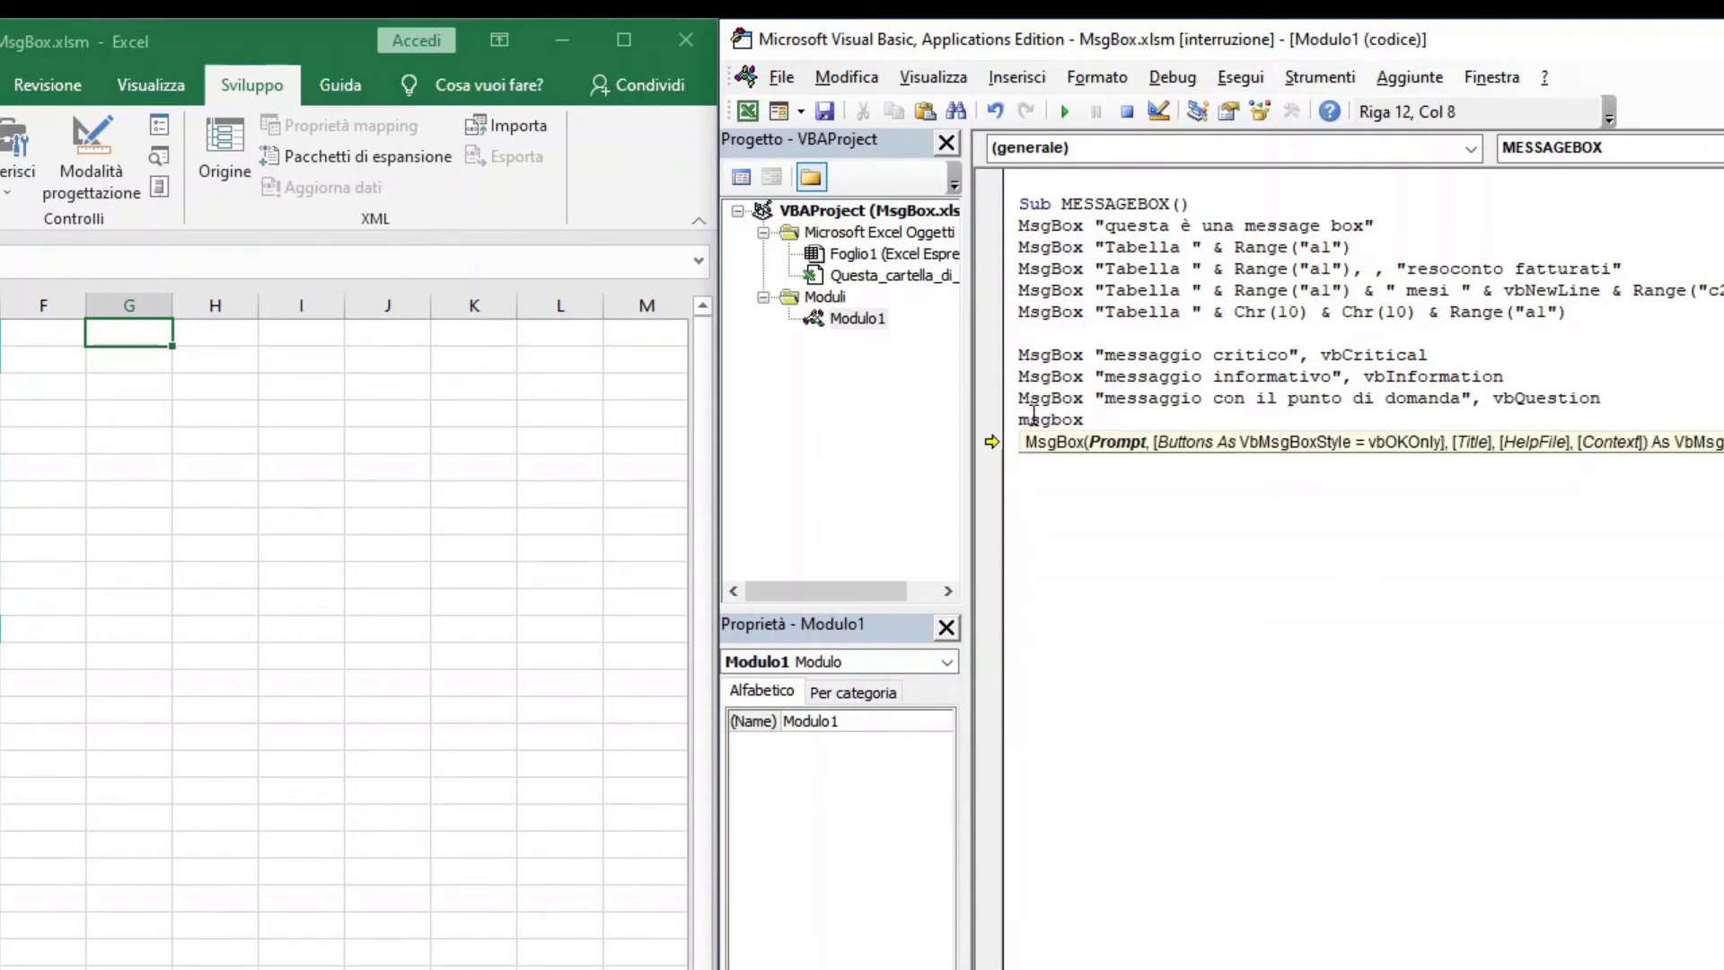
type(" \"mess")
type("aggio con ")
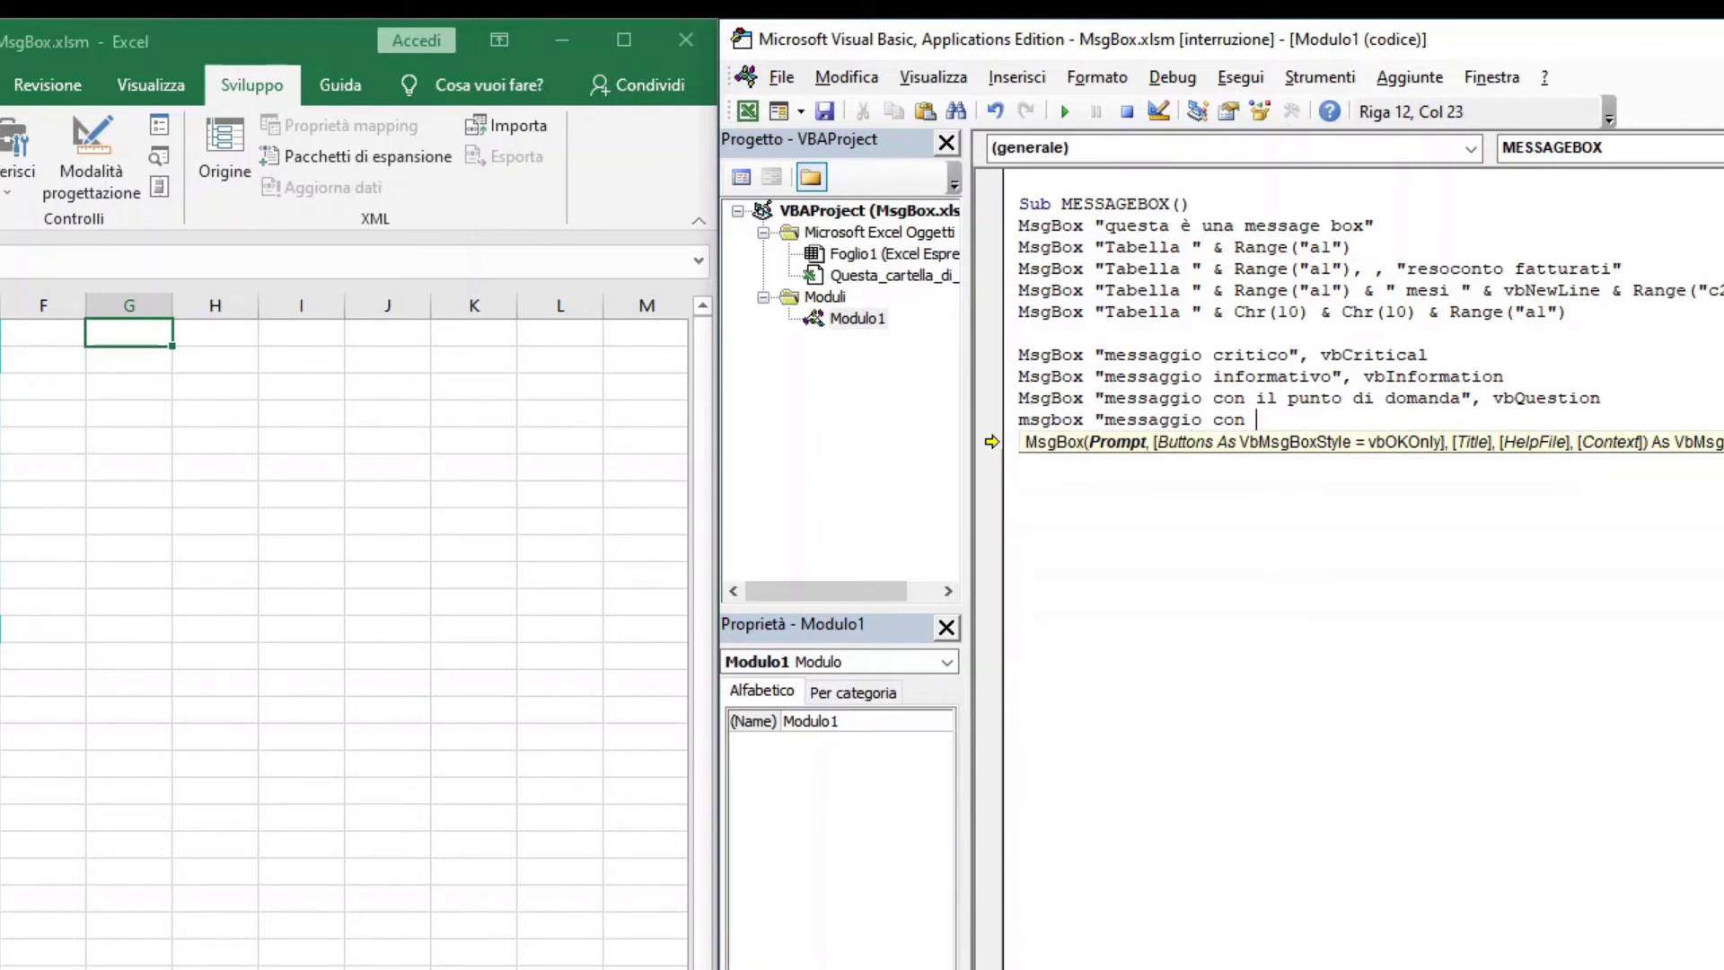
type("il punto")
type(" escalmati")
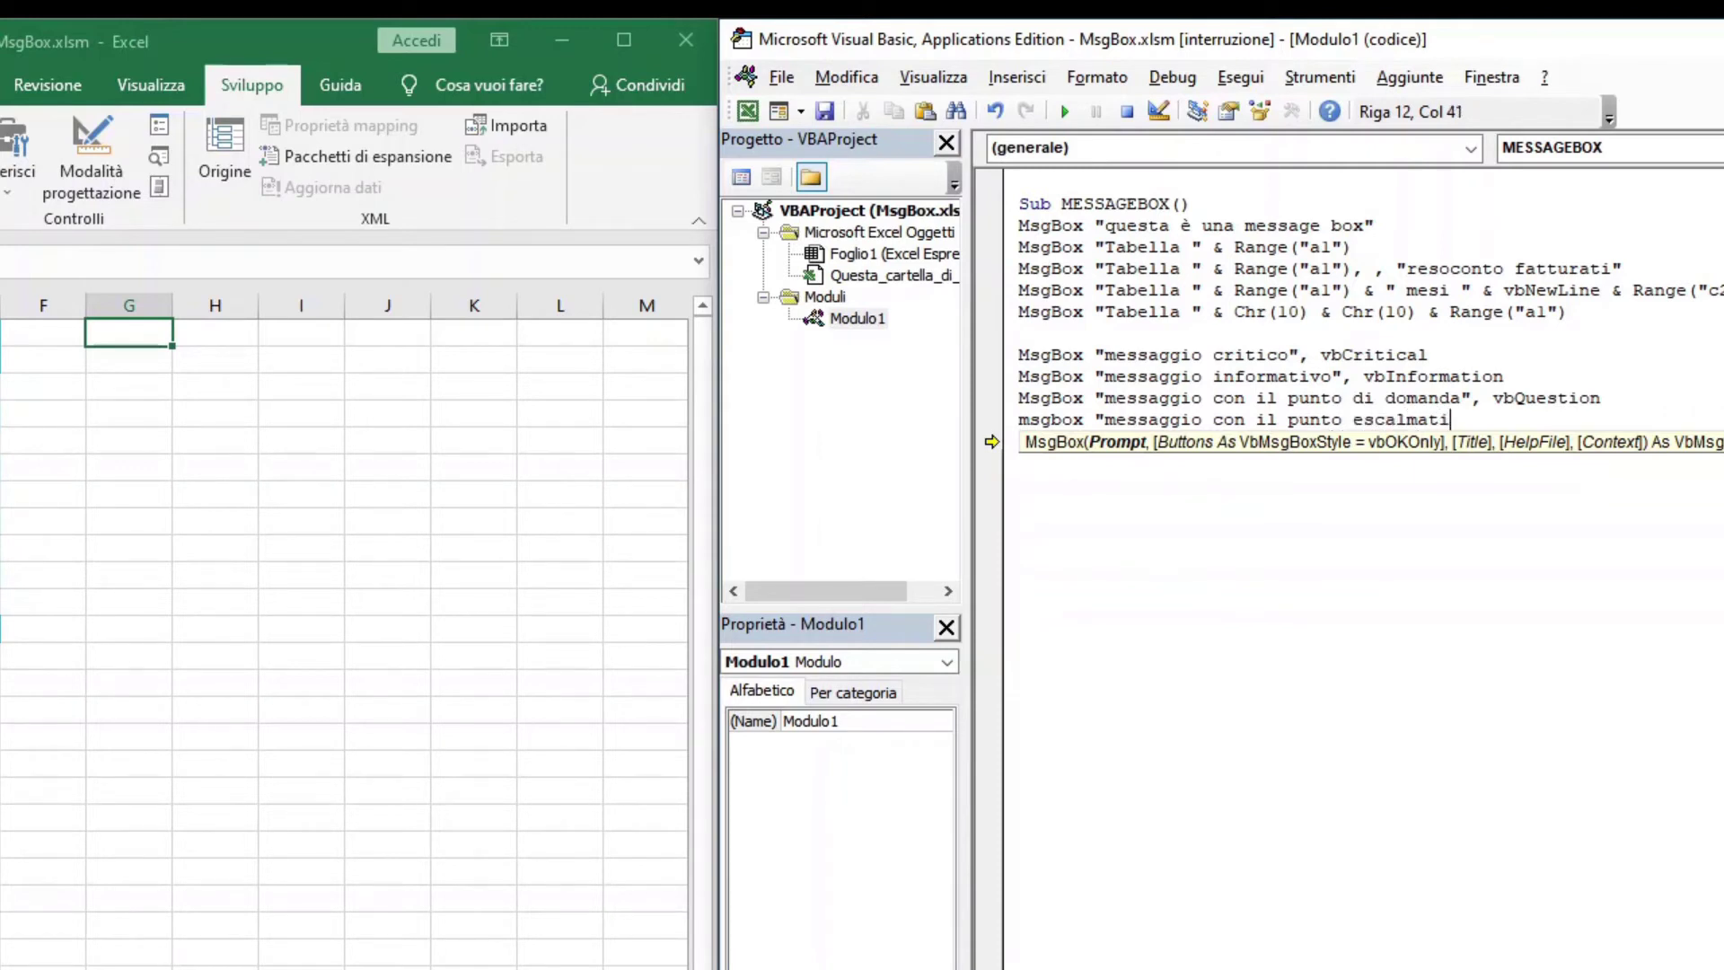
type("vo\"")
type(", vb")
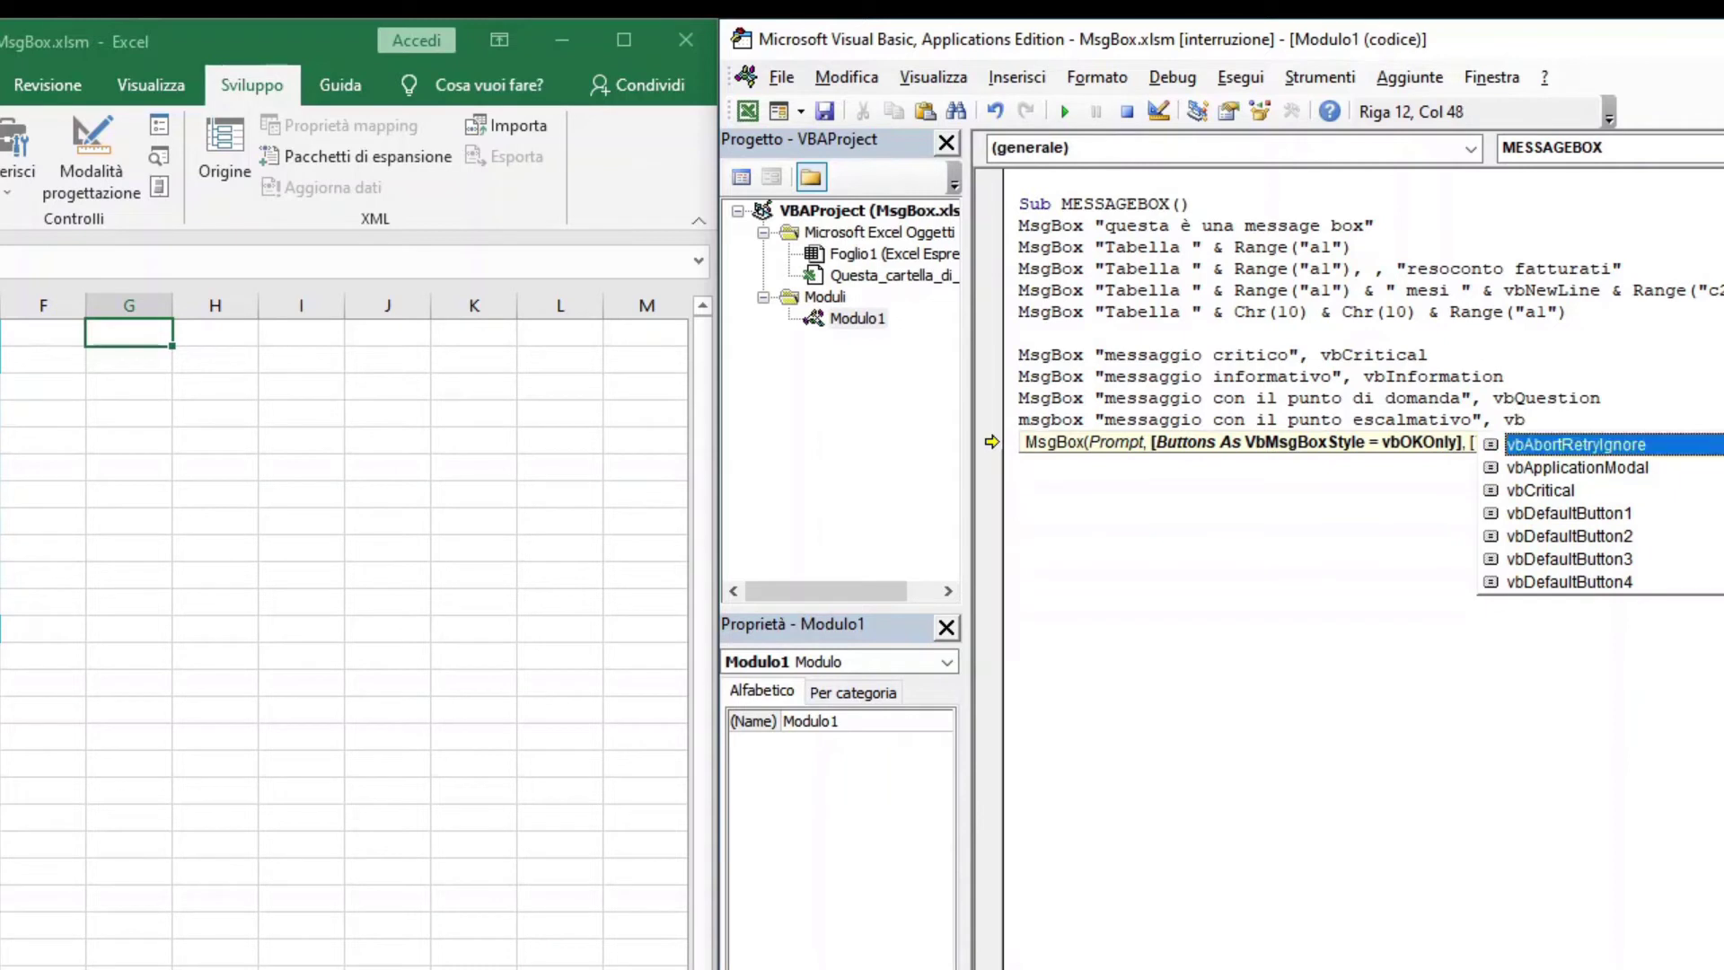
type("e")
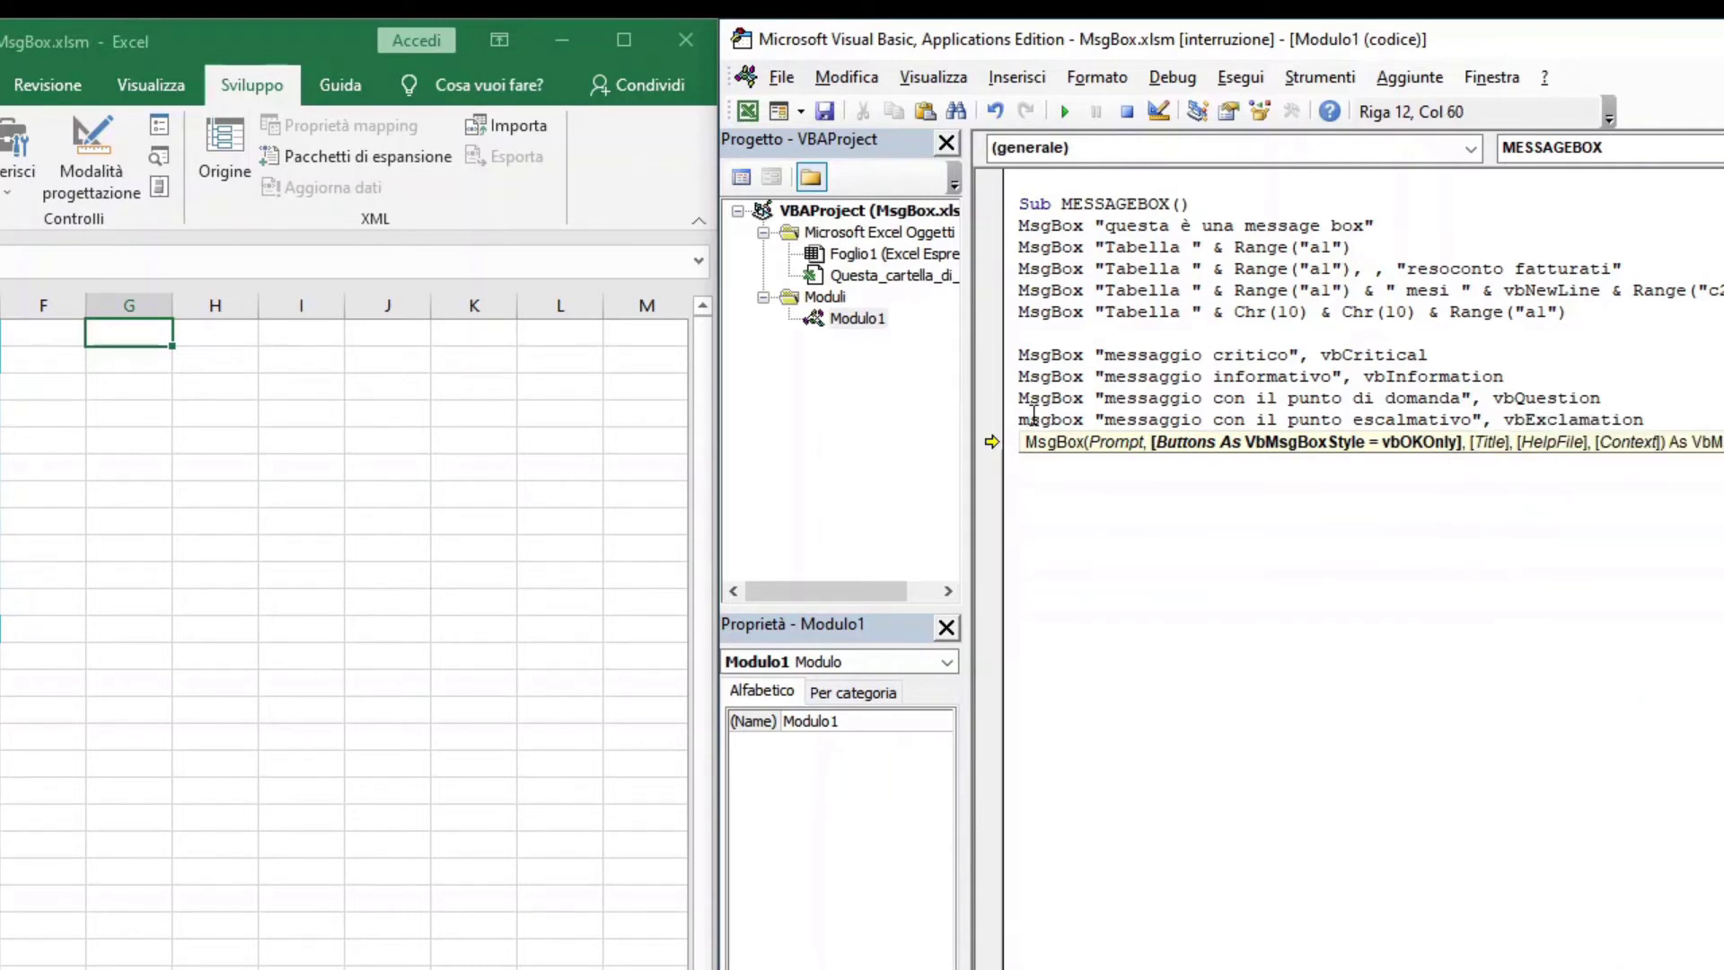
key("Return")
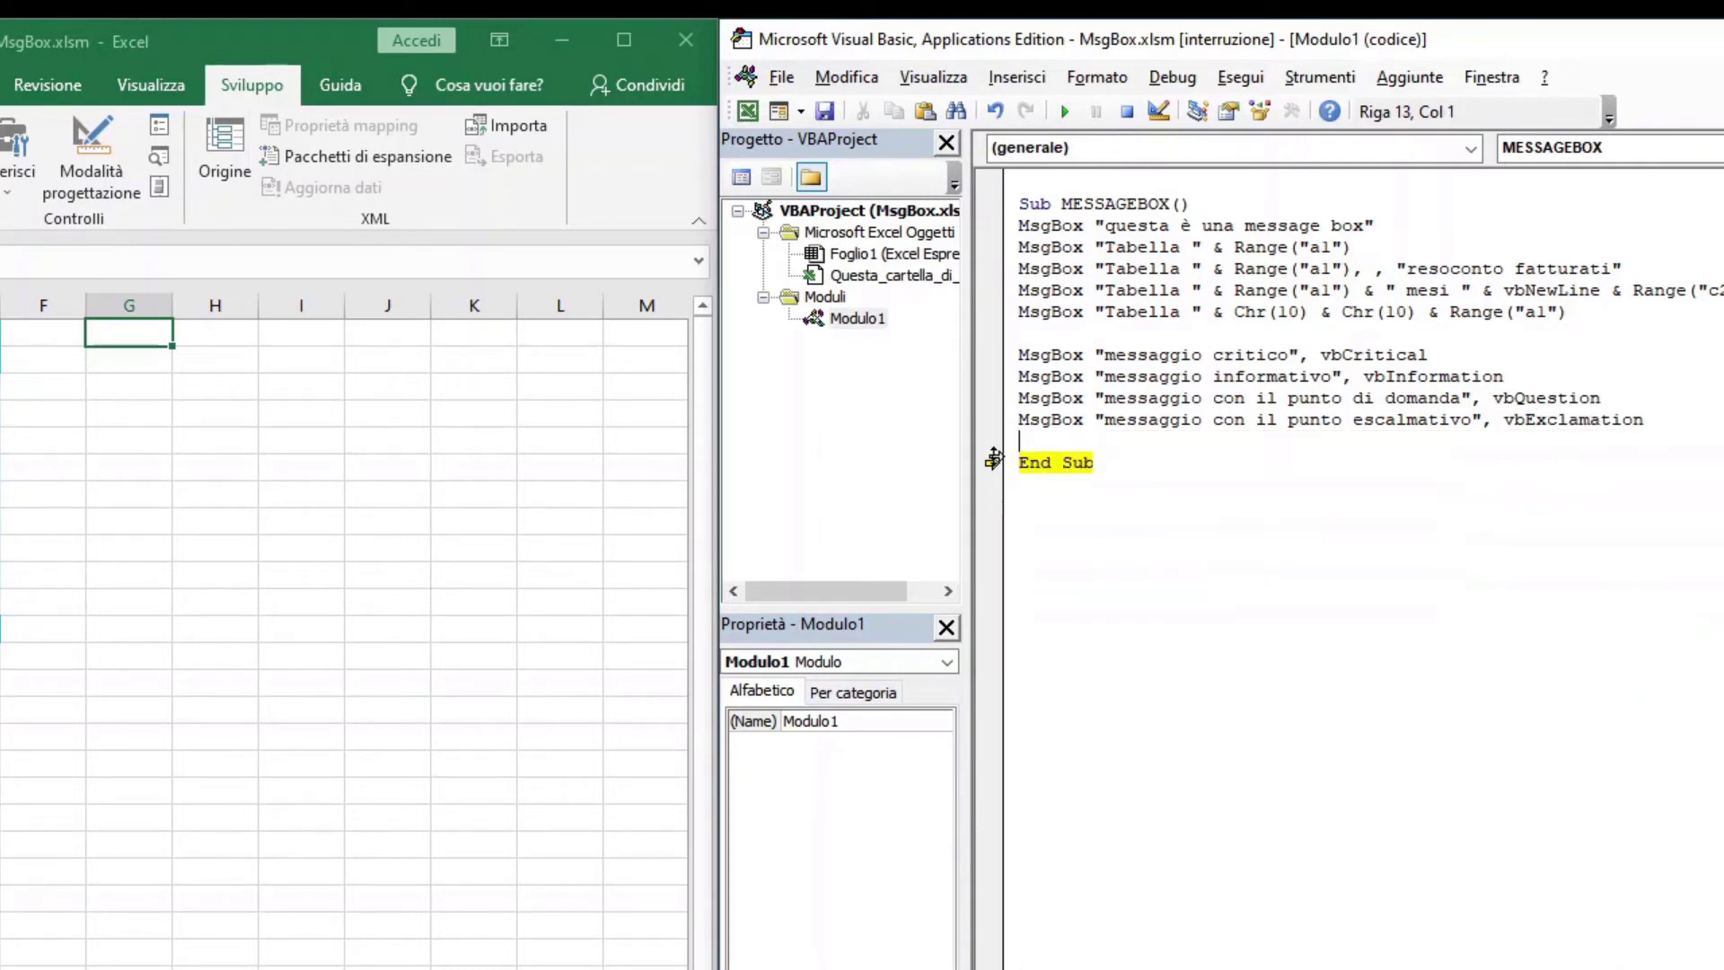
- Run the vbExclamation line from the execution arrow and close the warning box
left_click_drag(990, 461, 992, 418)
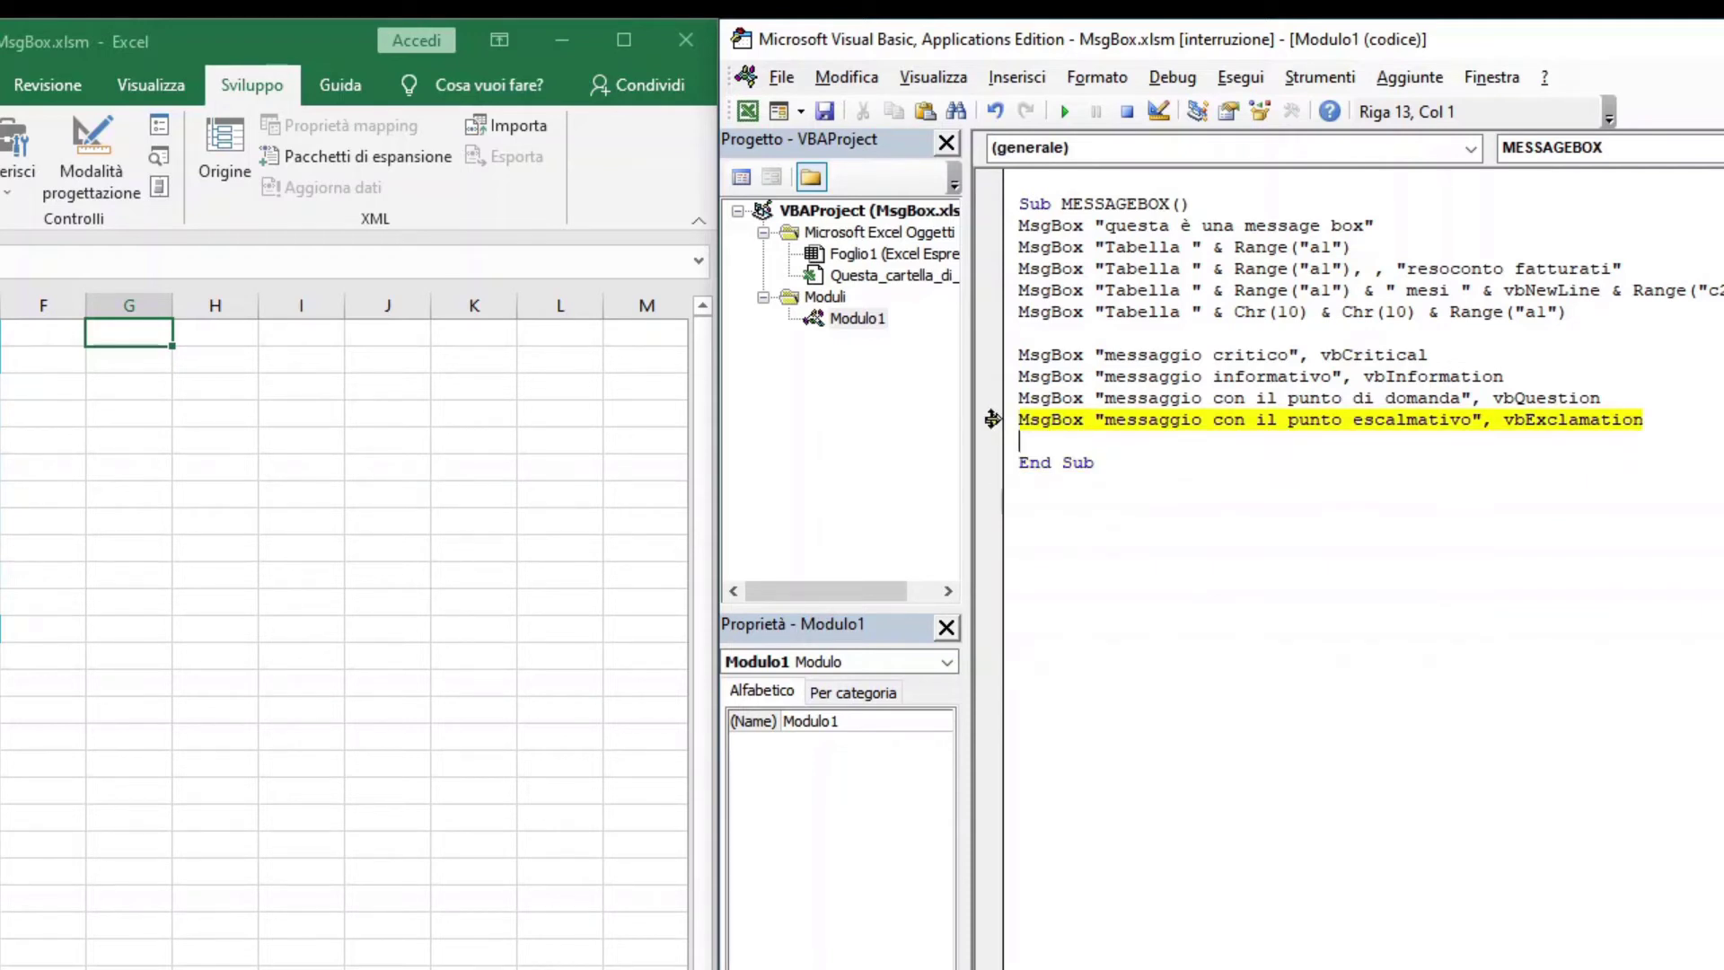
key("F5")
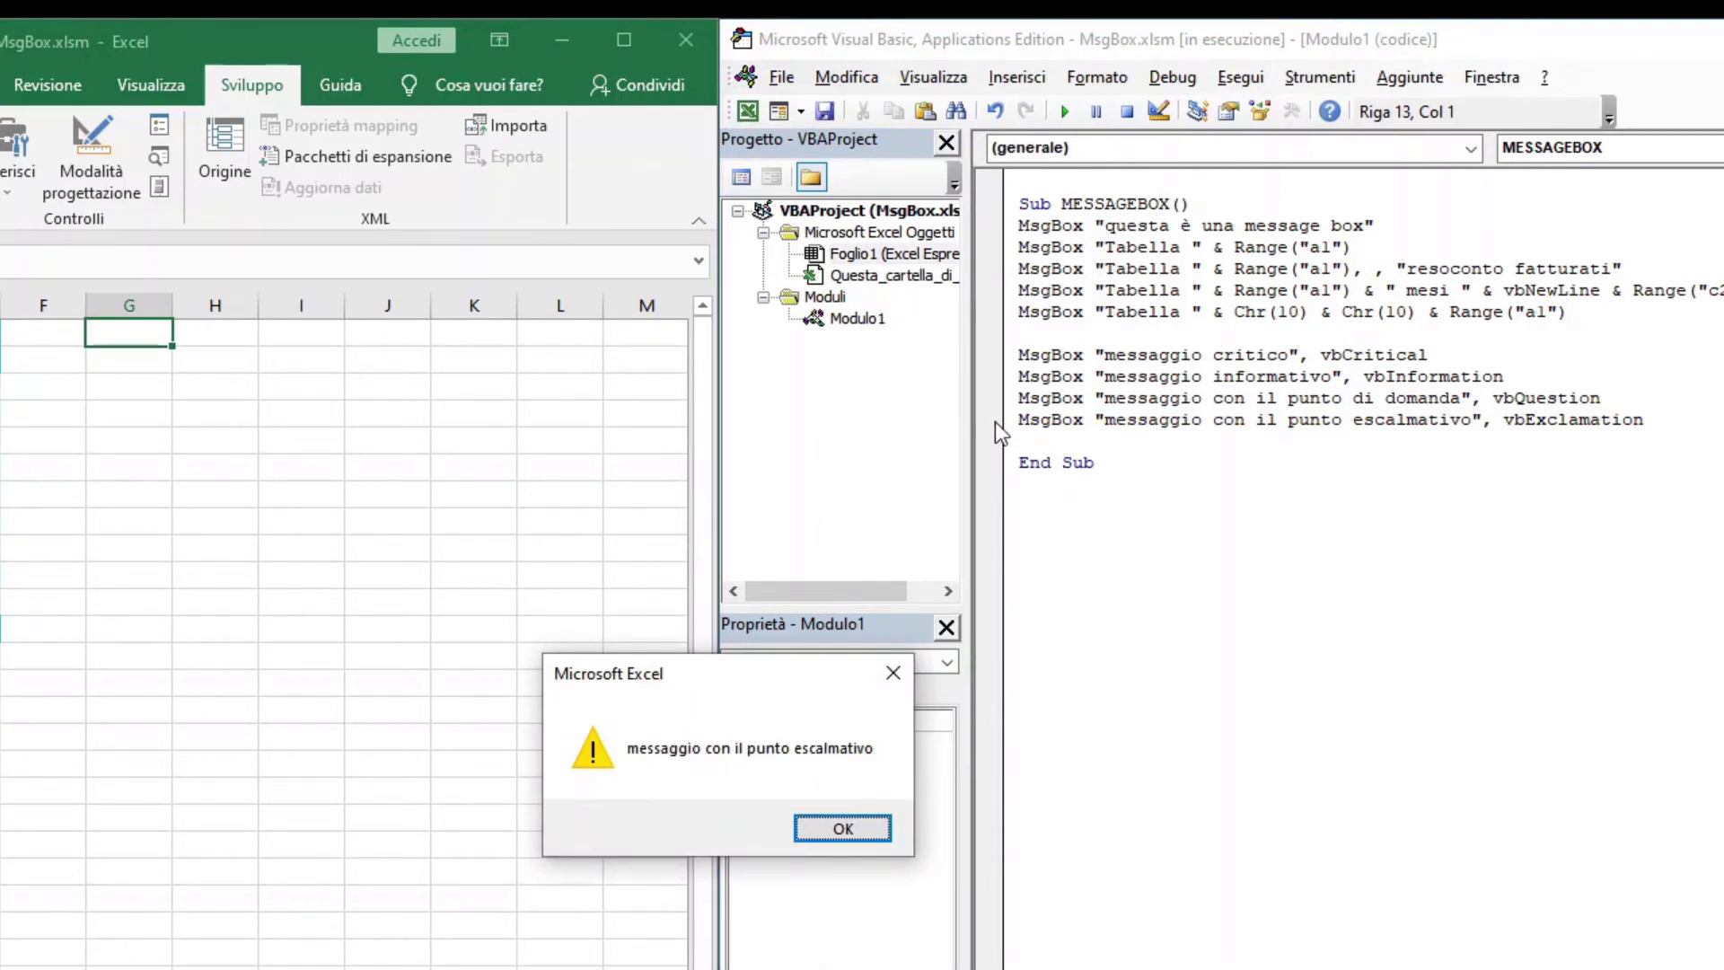
key("Return")
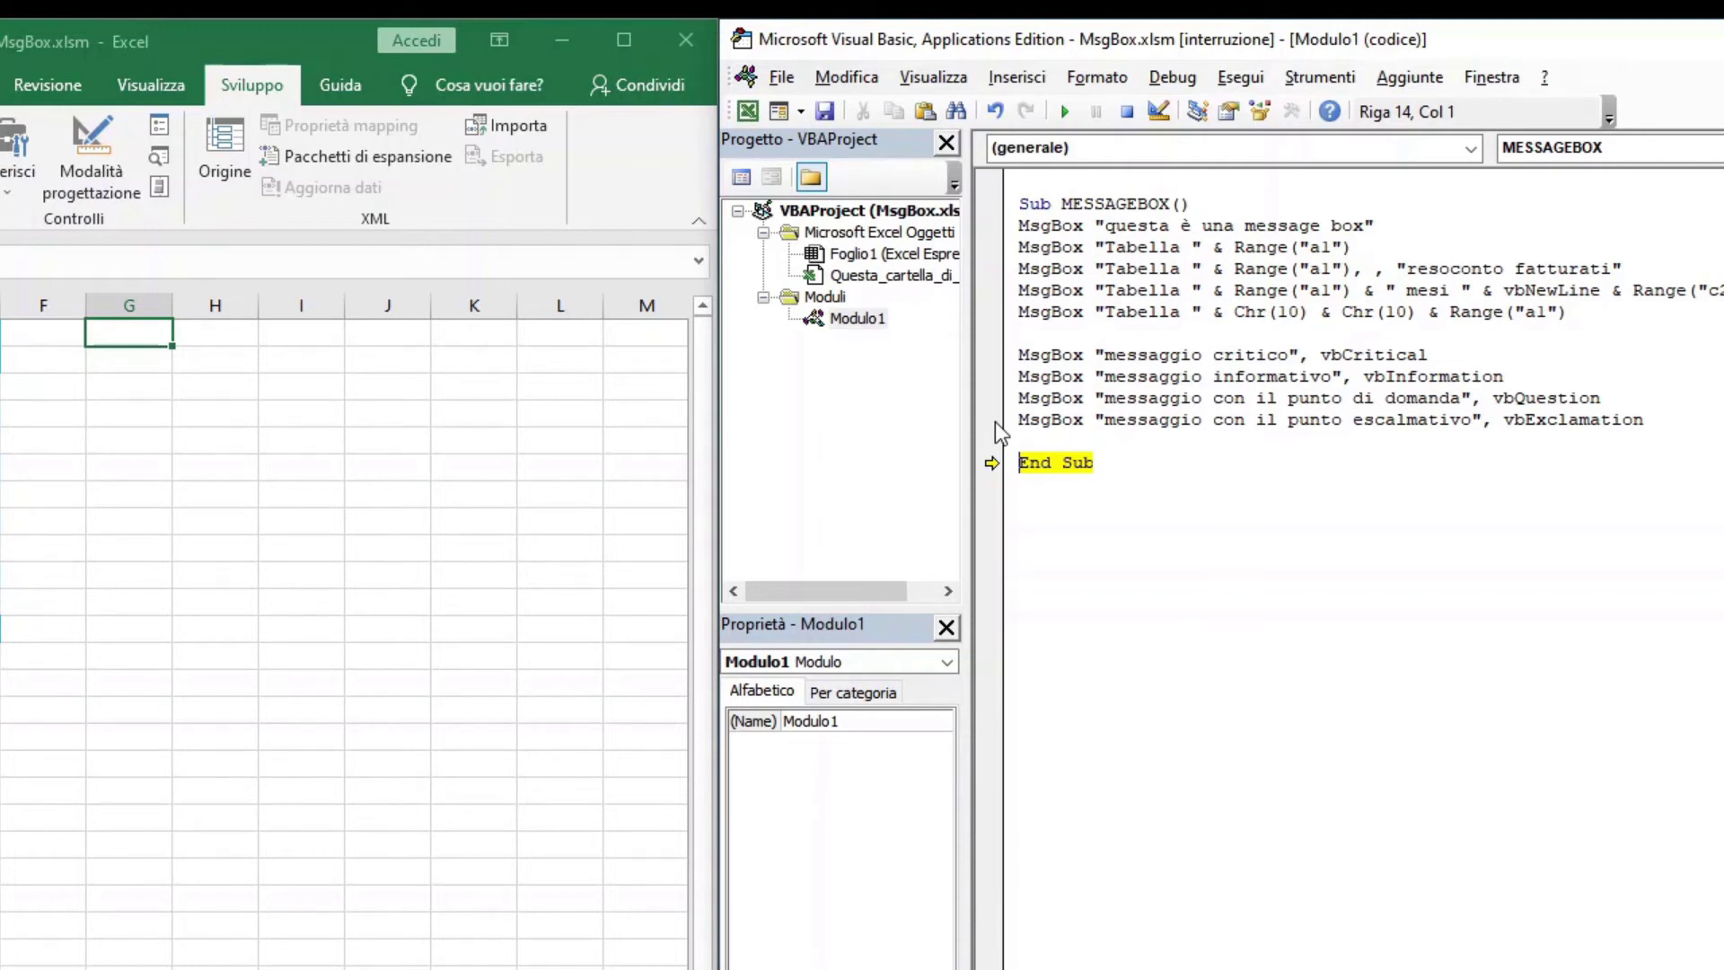
- Insert a blank line, then write MsgBox "messaggio con pulsanti SI NO", vbYesNo above End Sub
key("Up")
key("End")
key("Return")
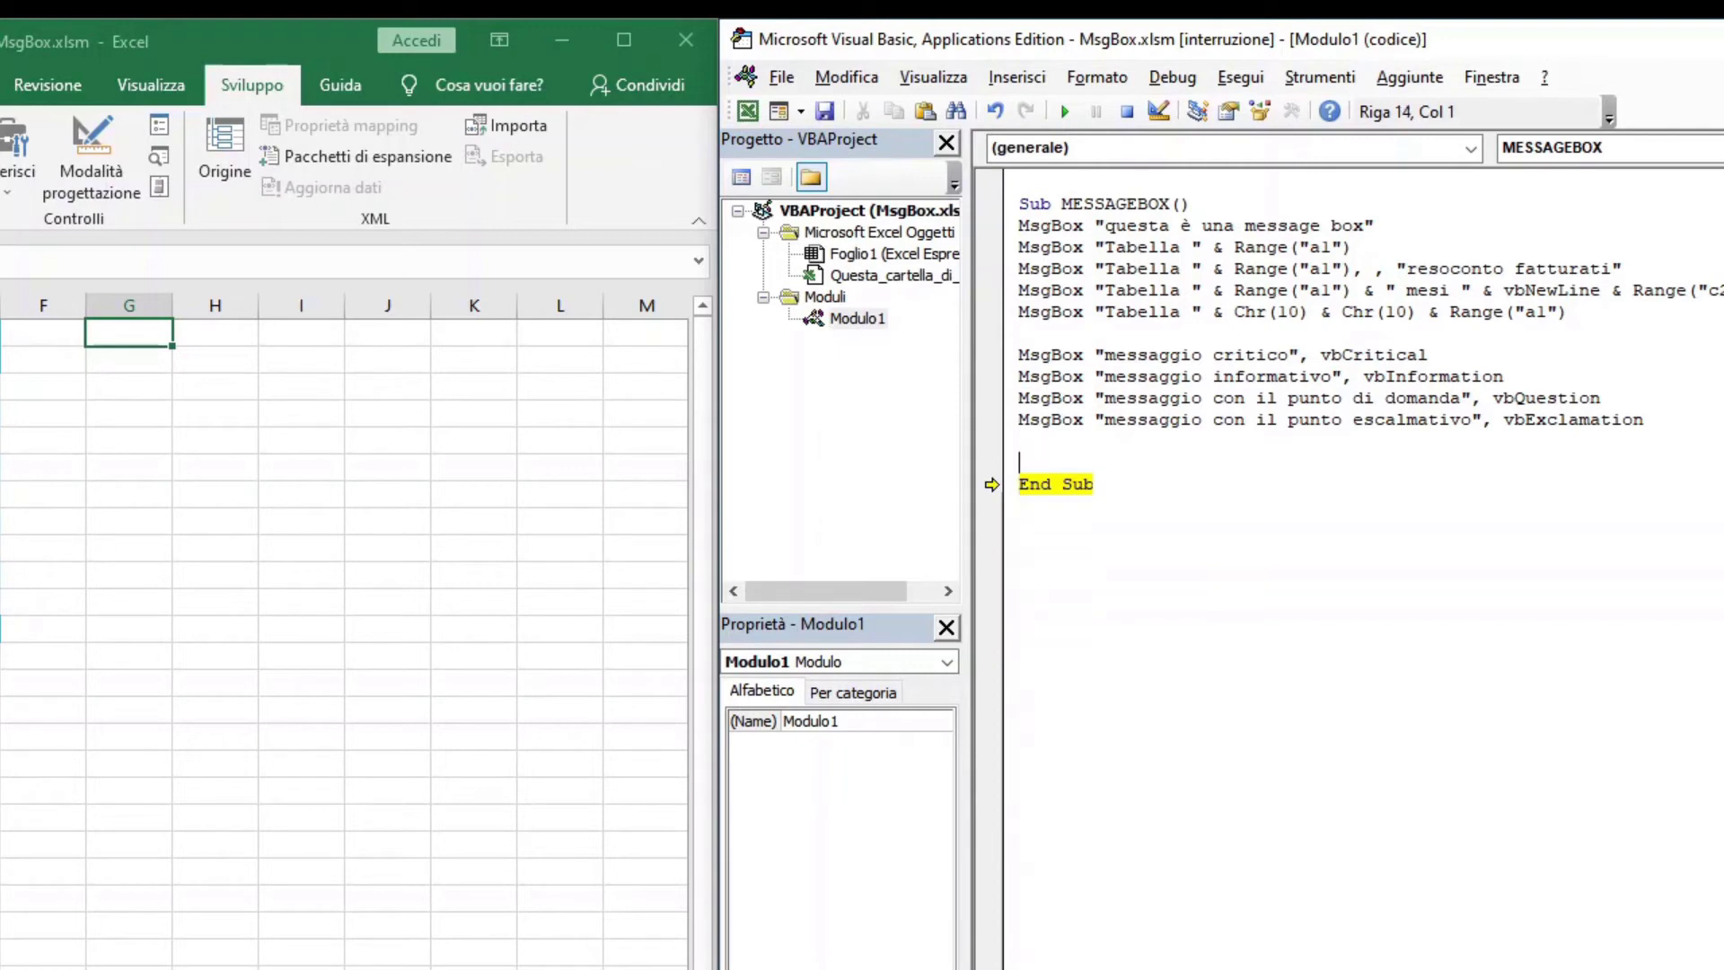
type("msgbo")
type("x")
type(" \"")
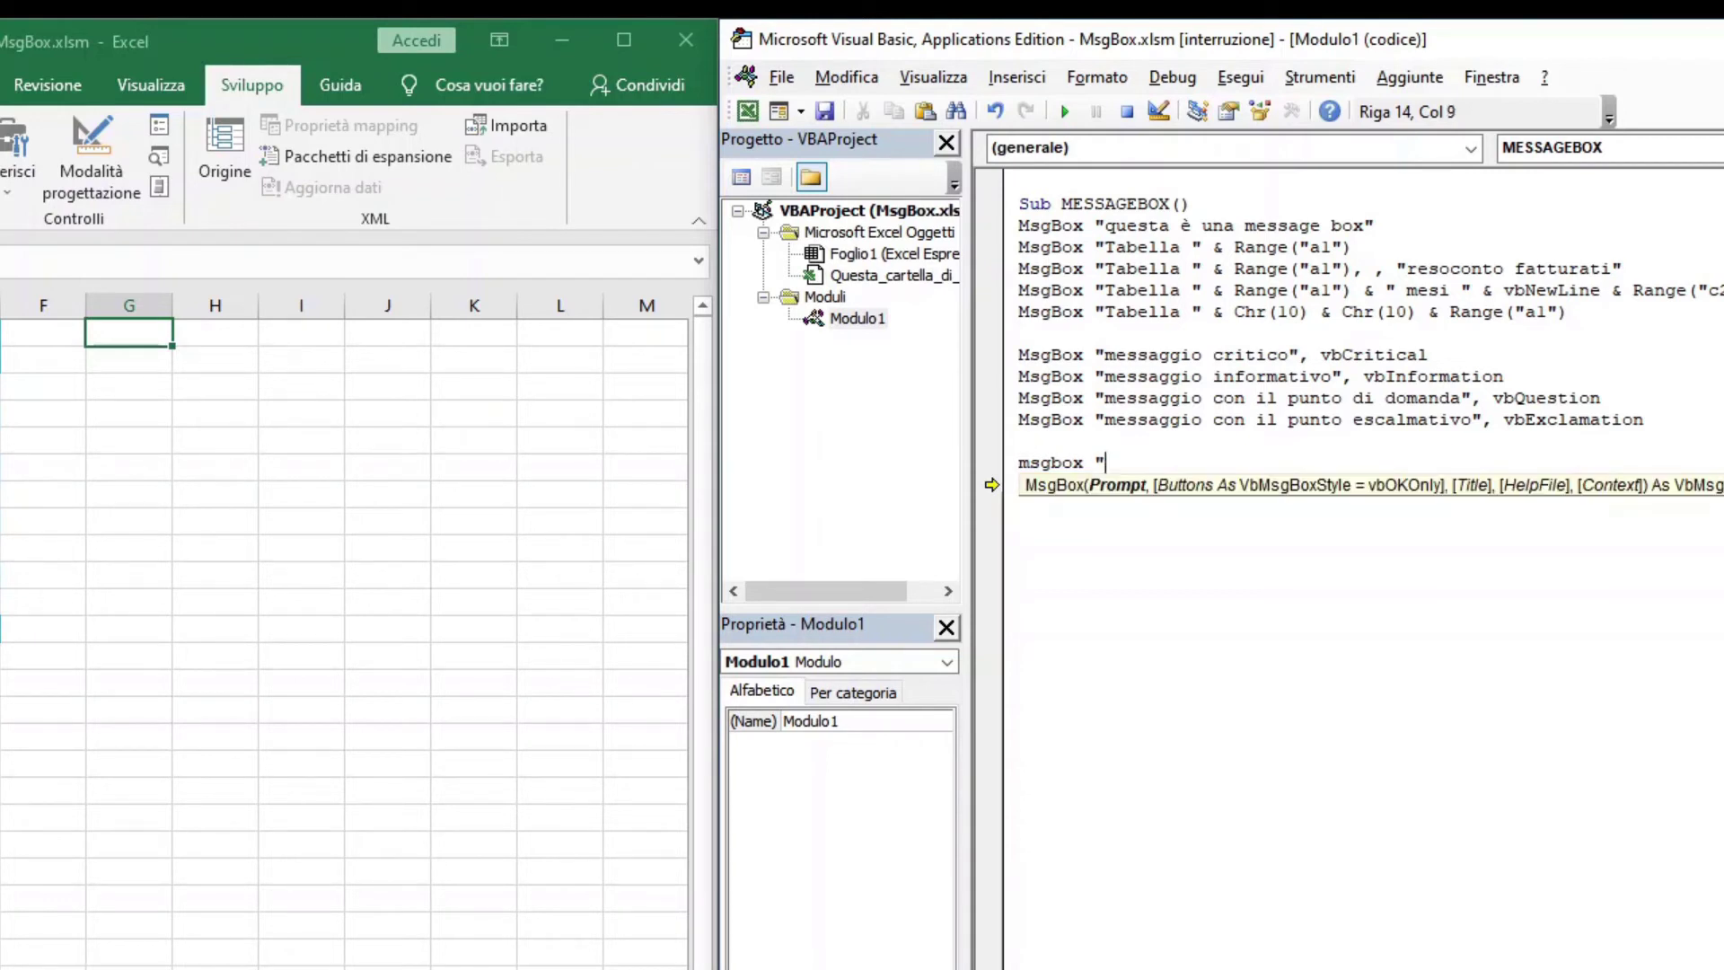
type("messag")
type("gio con")
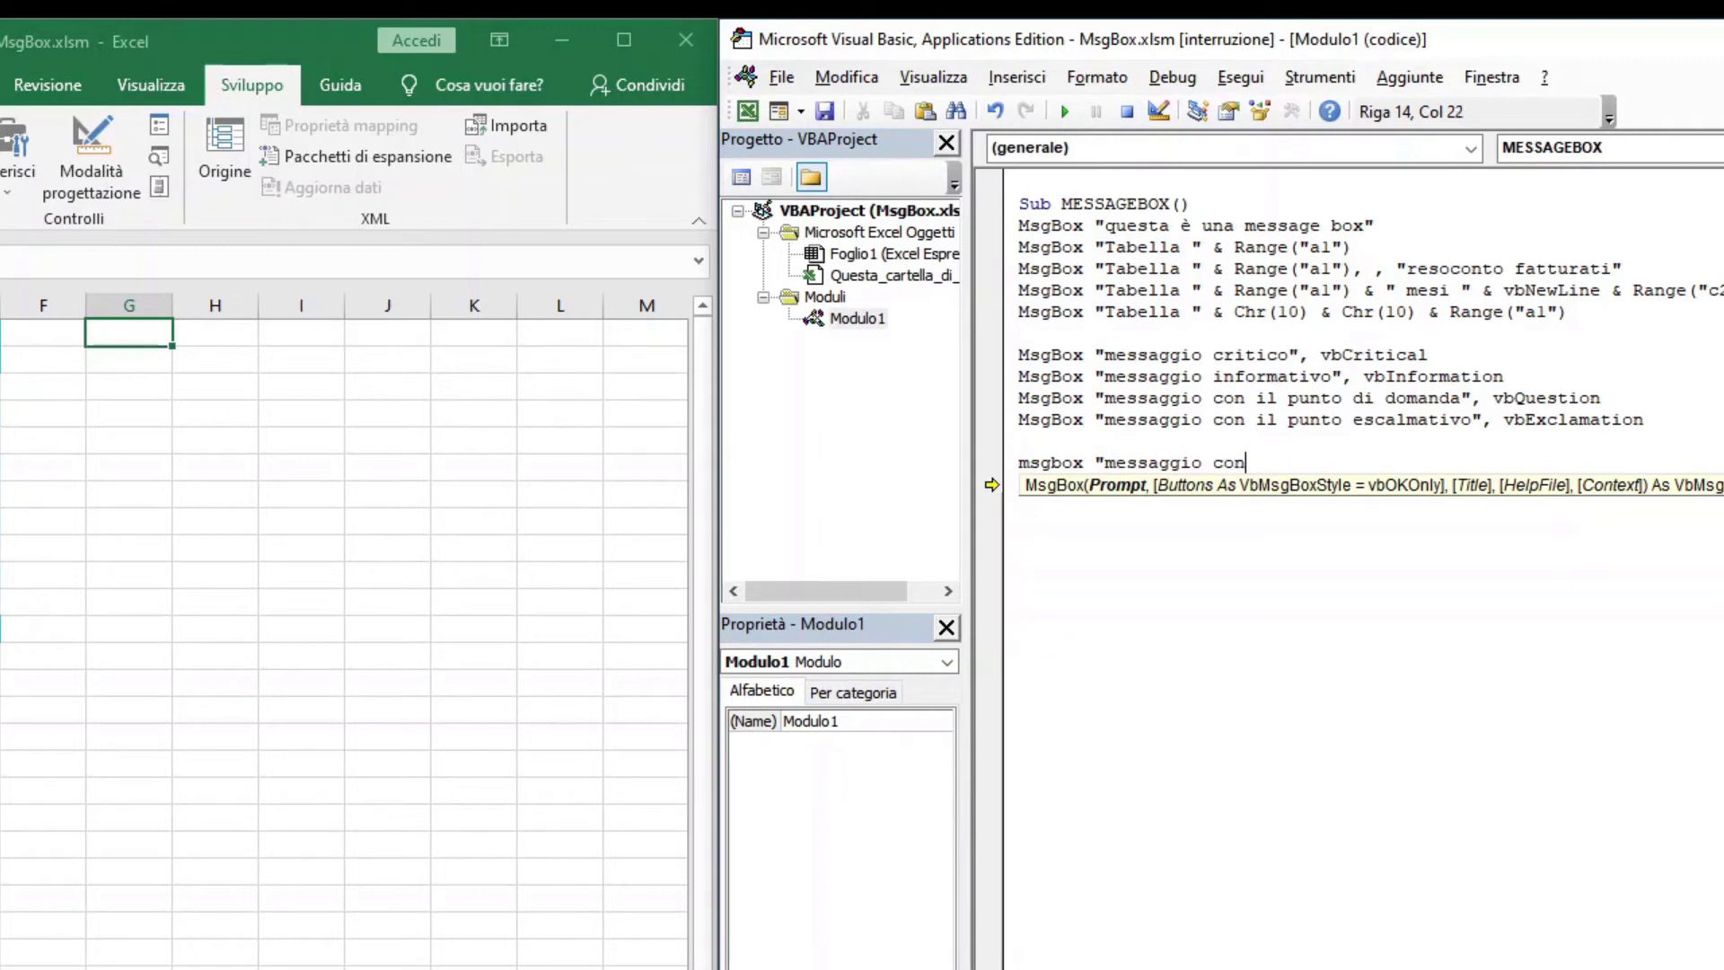
type(" puls")
type("anti S")
type("I NO")
type("\", ")
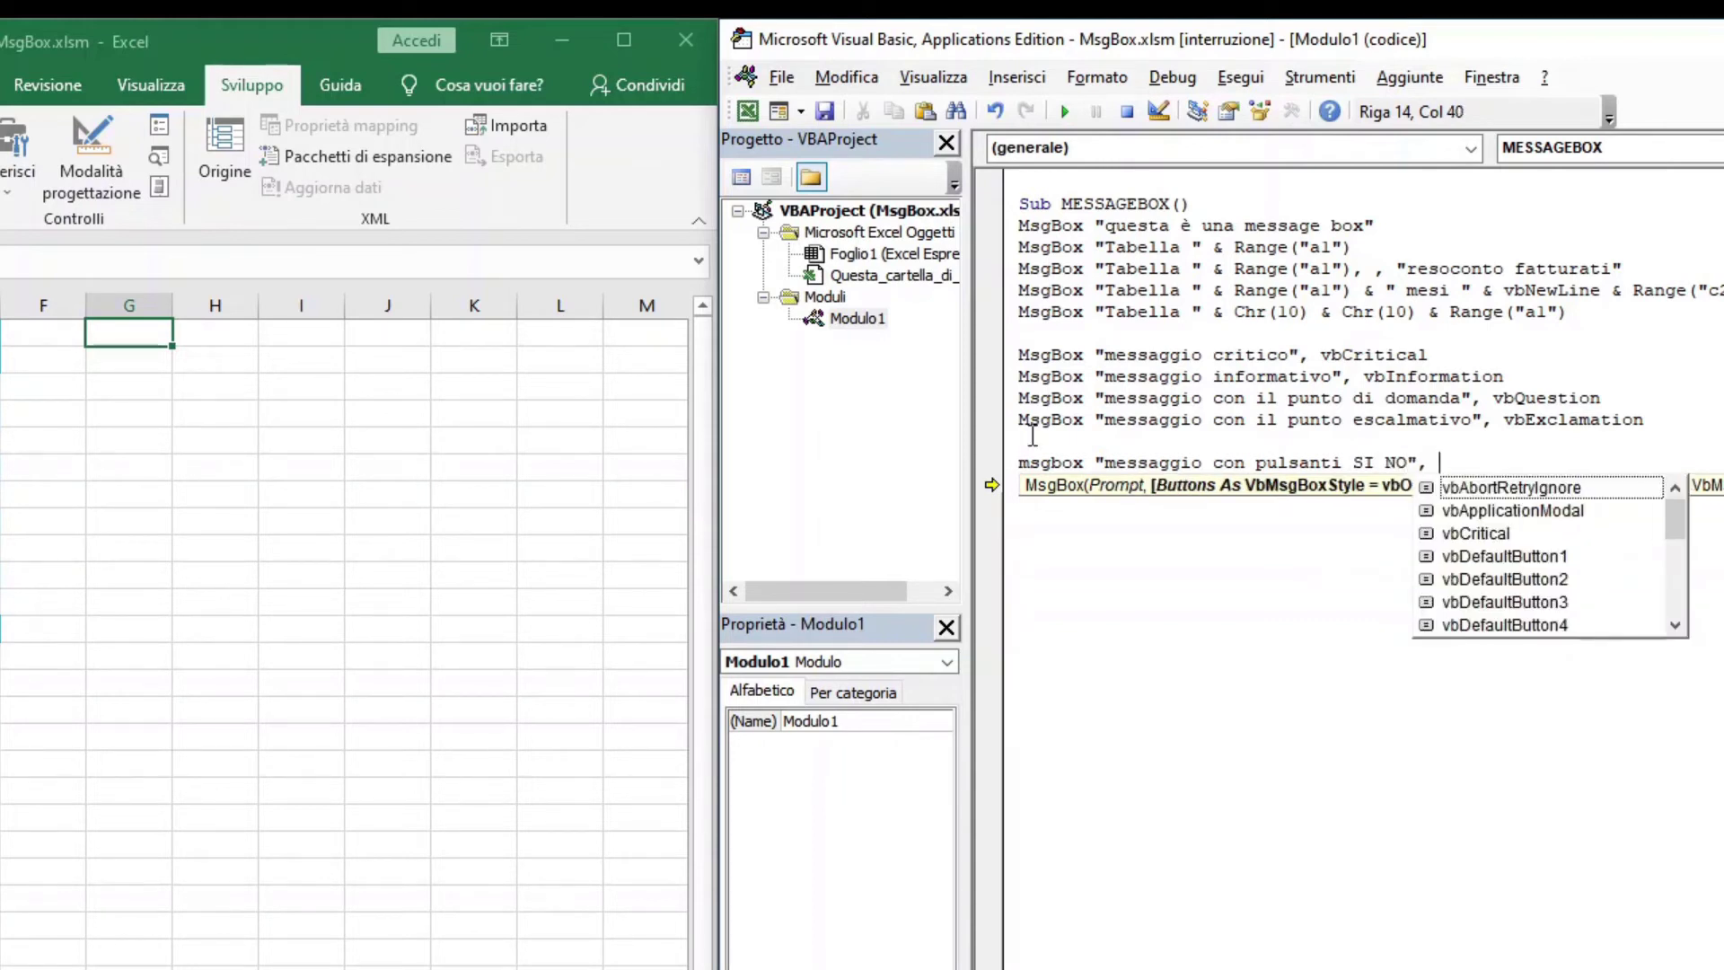
type("vb")
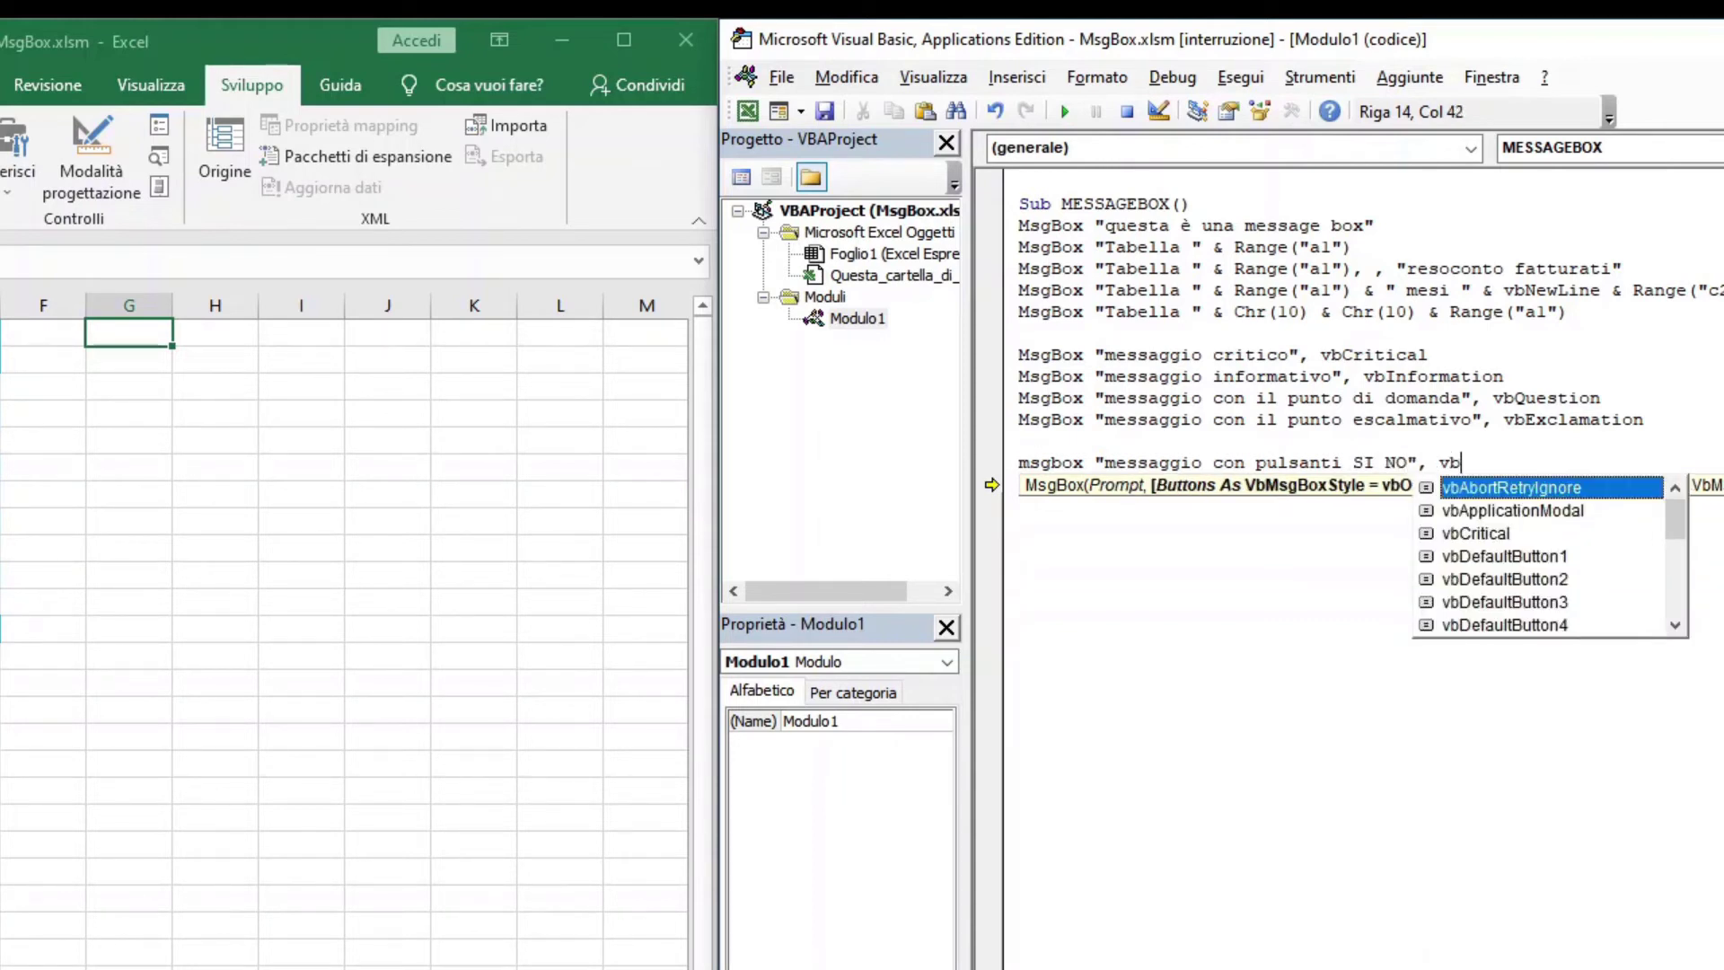
type("yes")
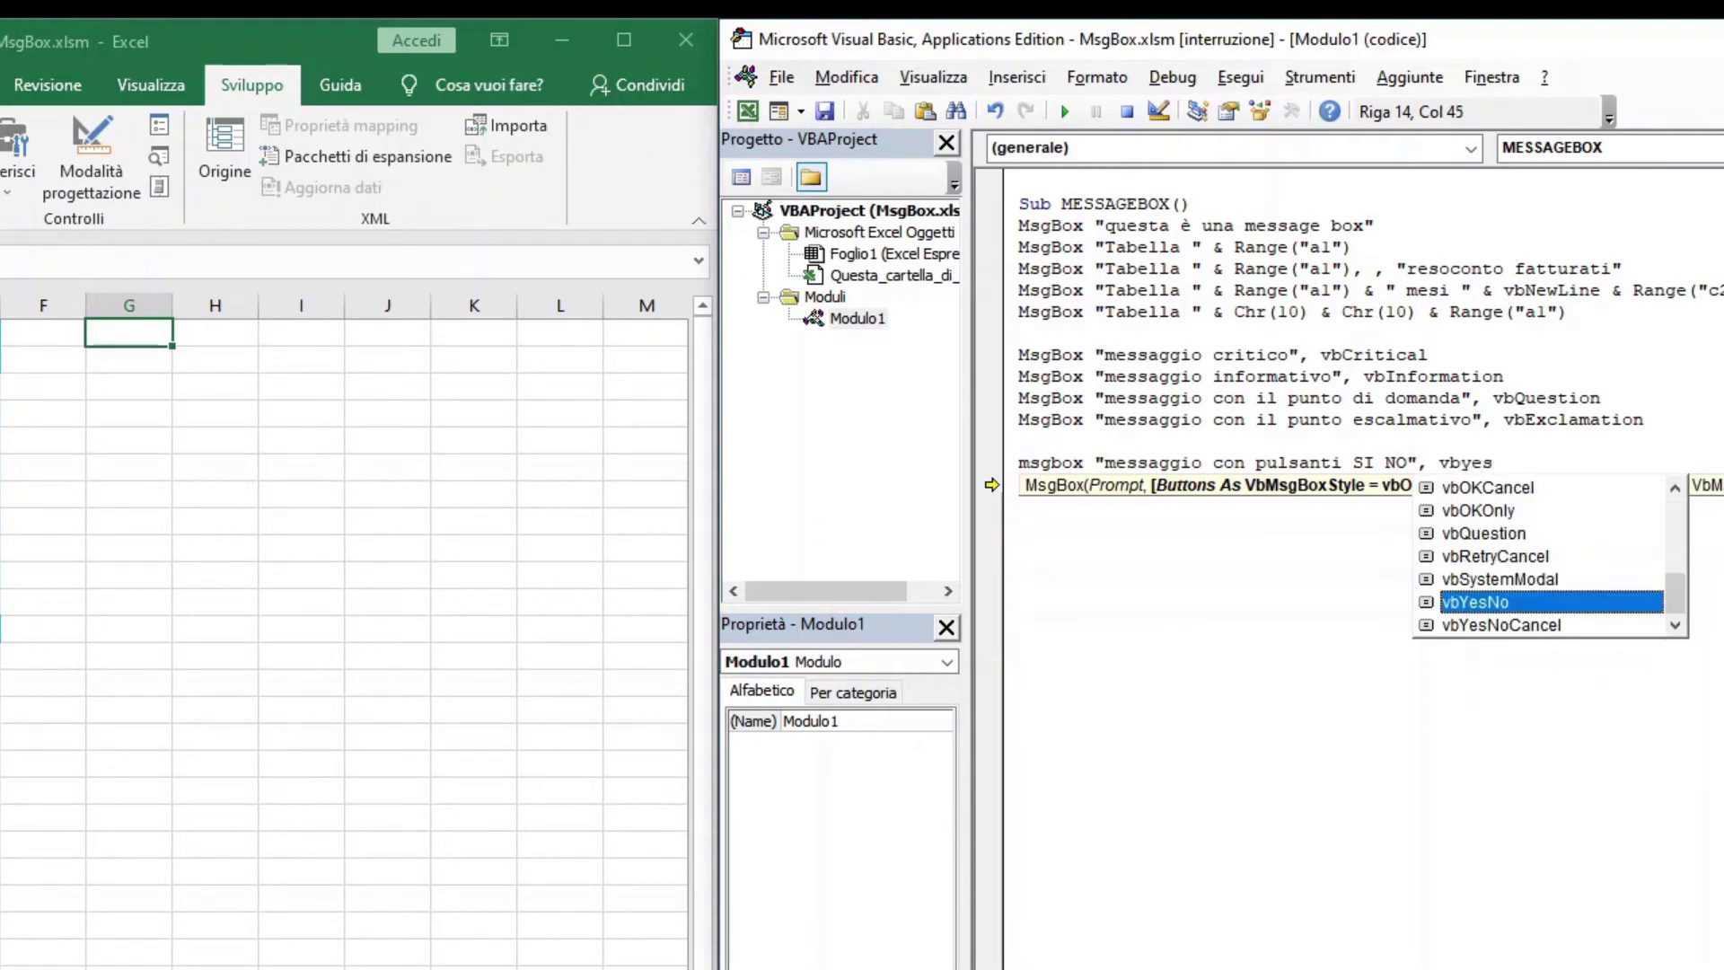
type("n")
type("o")
key("Return")
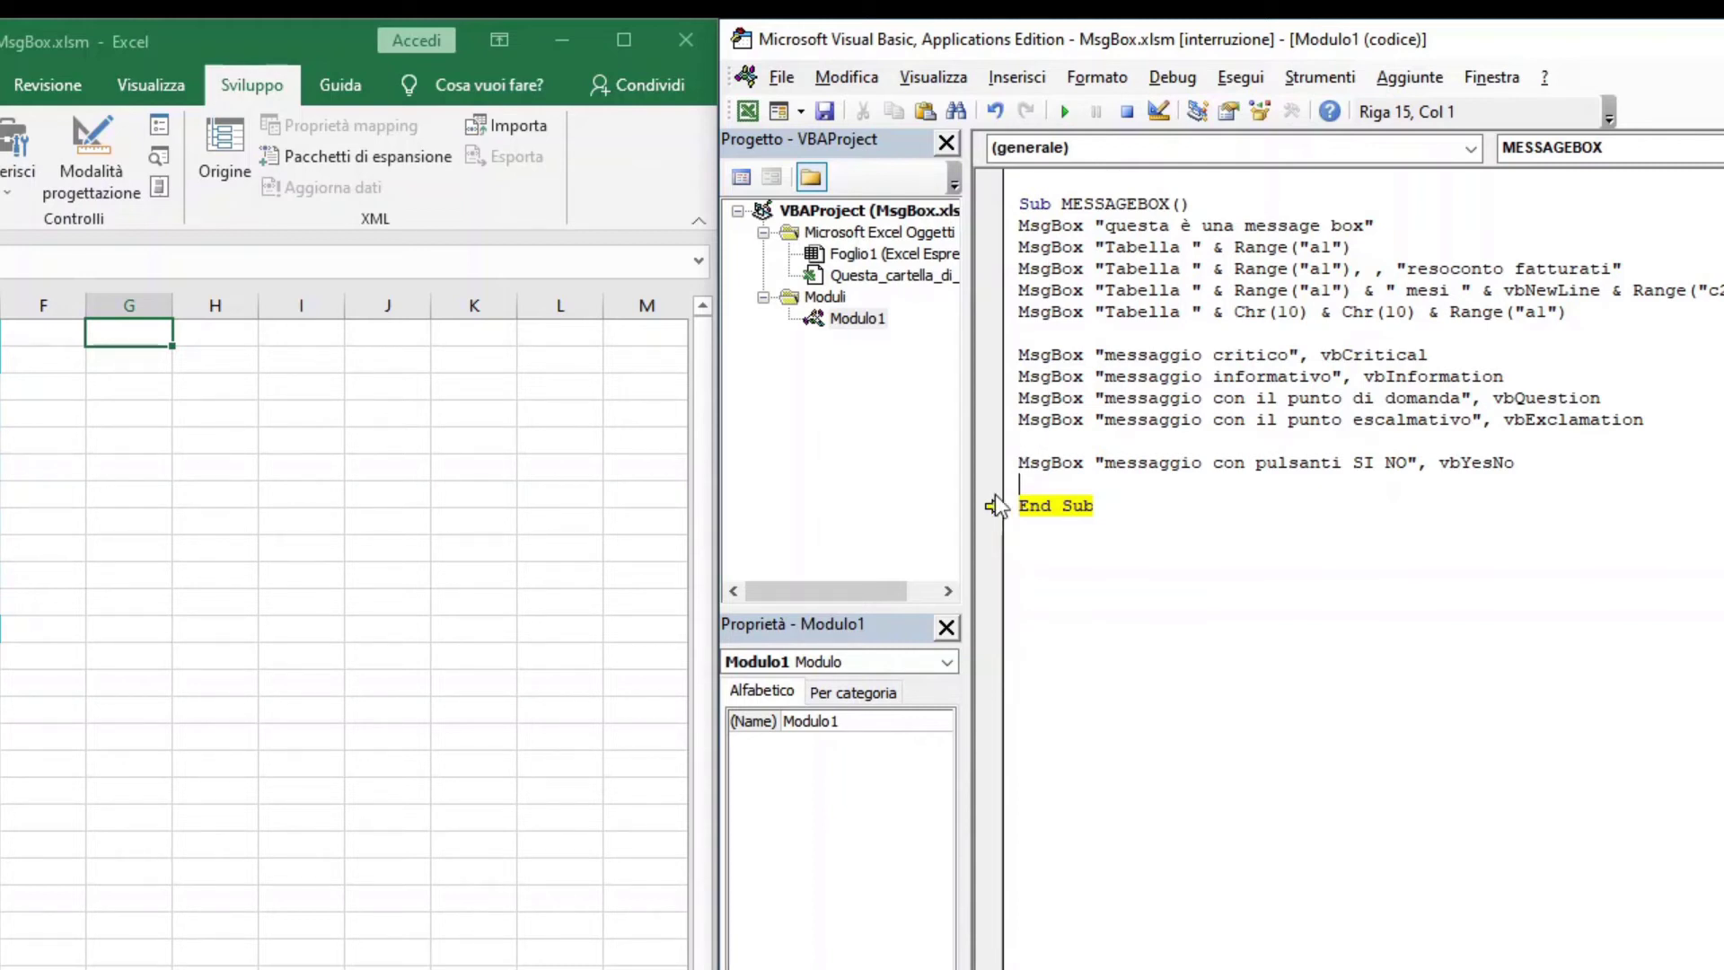
- Run the vbYesNo message box line and answer No
left_click_drag(991, 506, 989, 465)
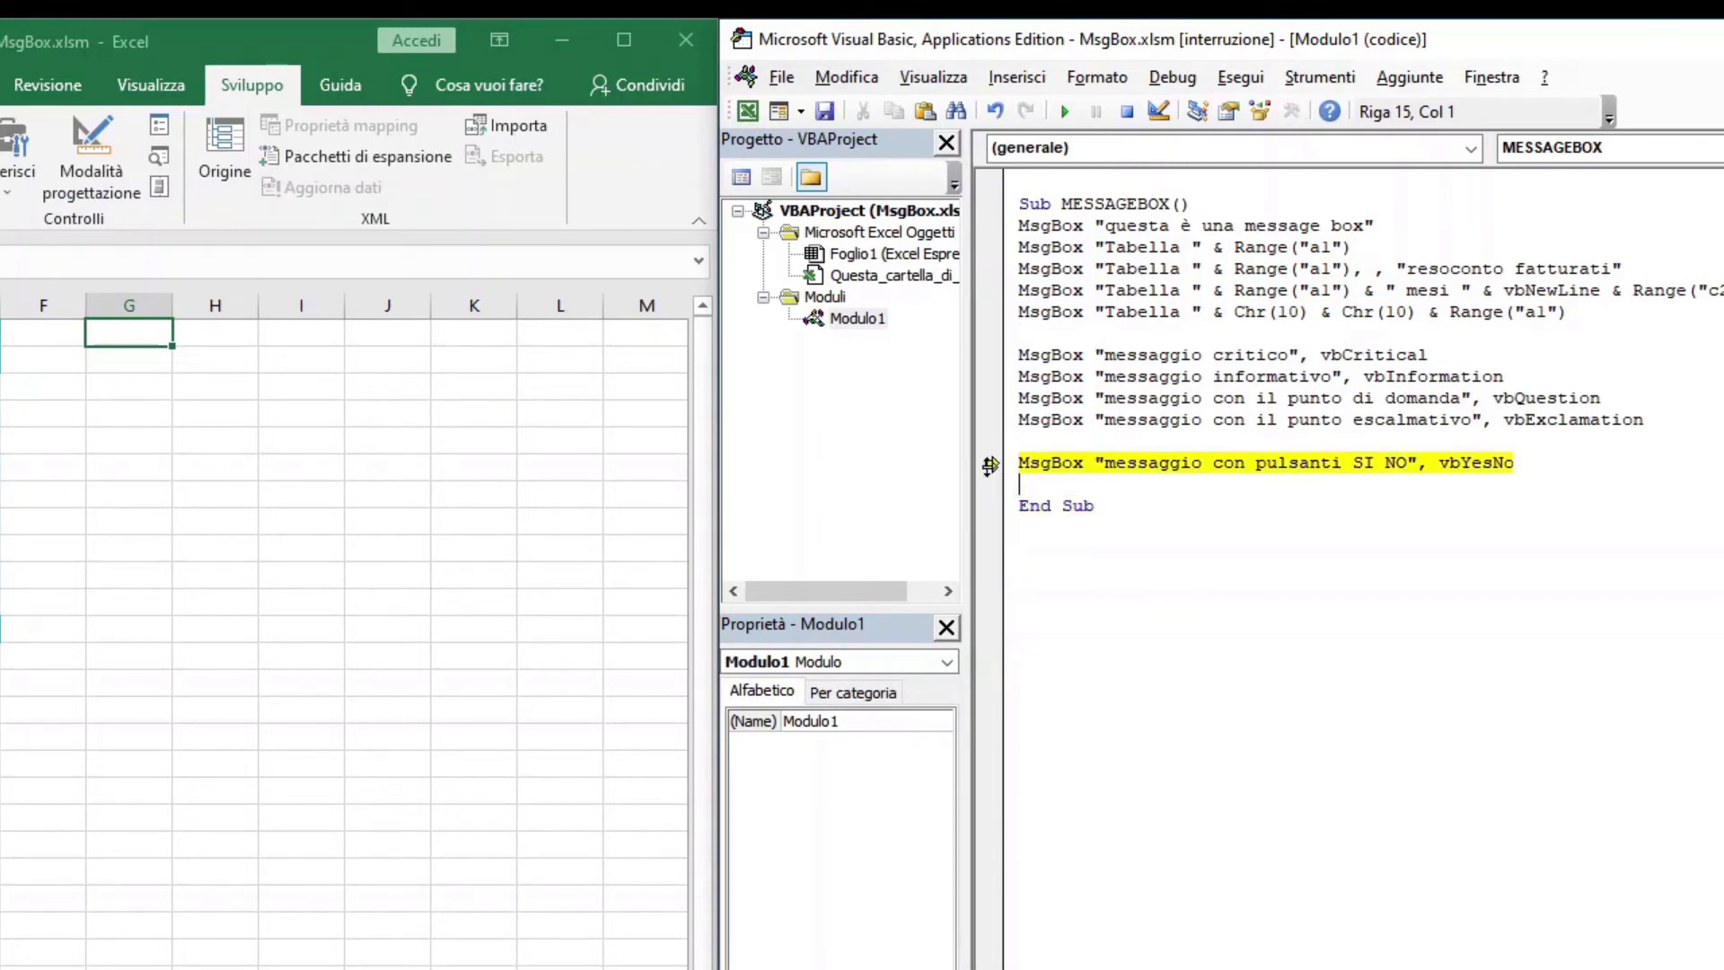
key("F5")
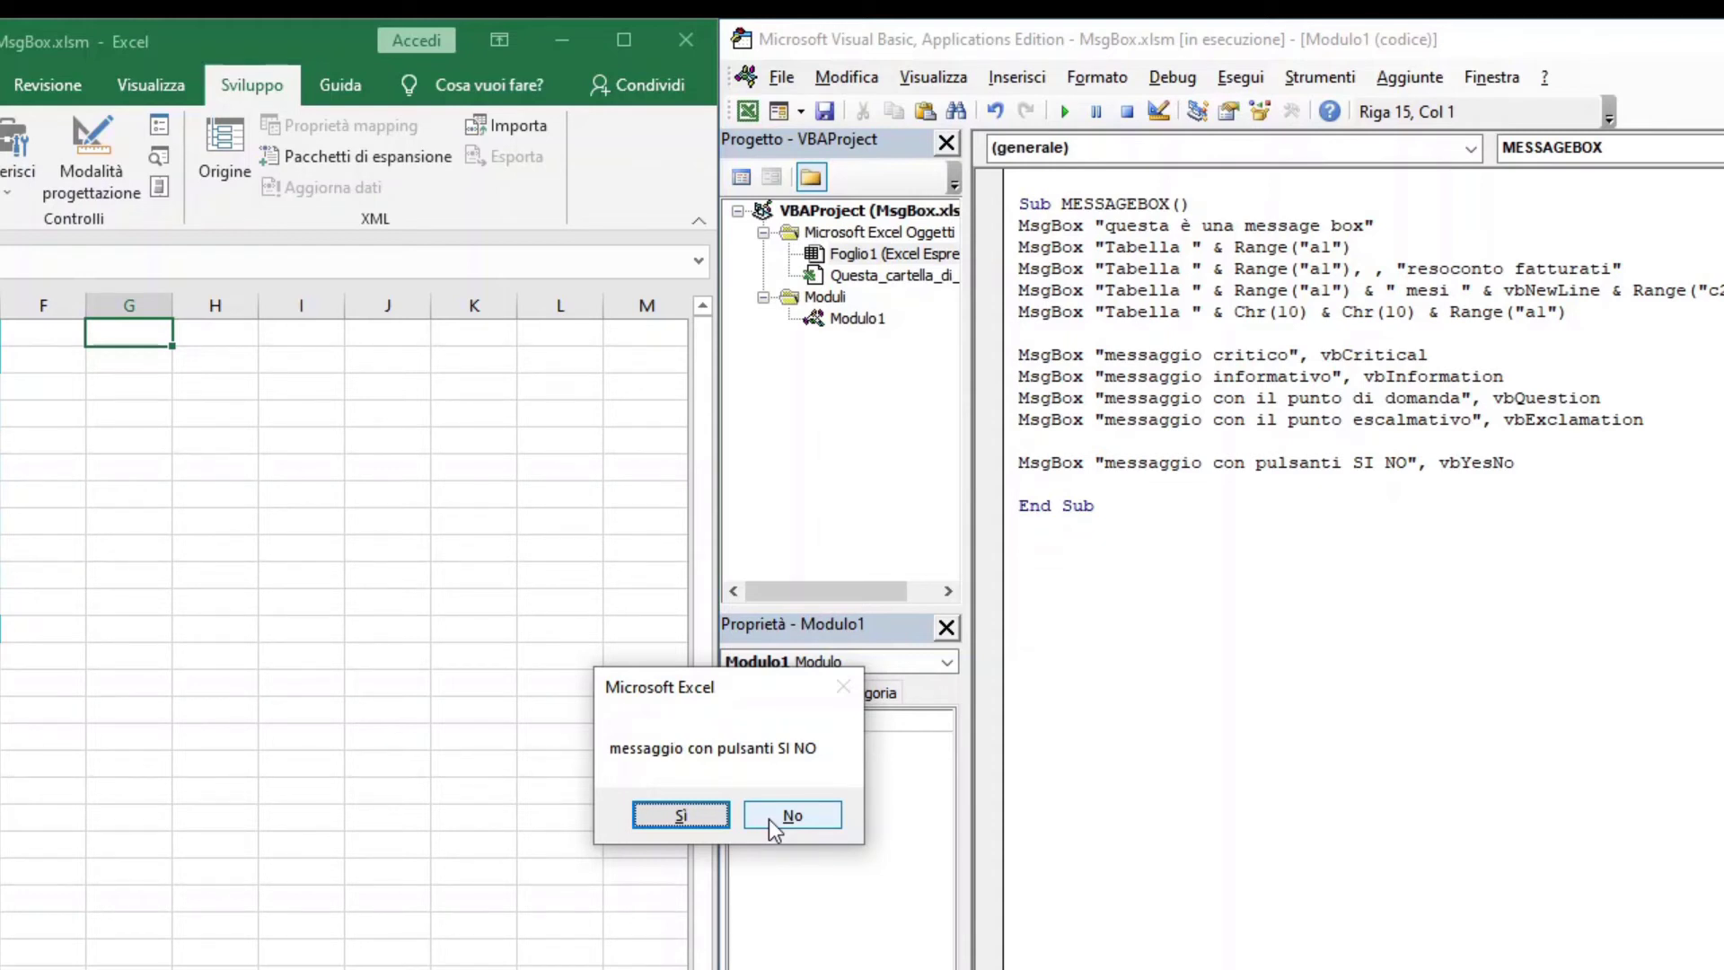
left_click(768, 819)
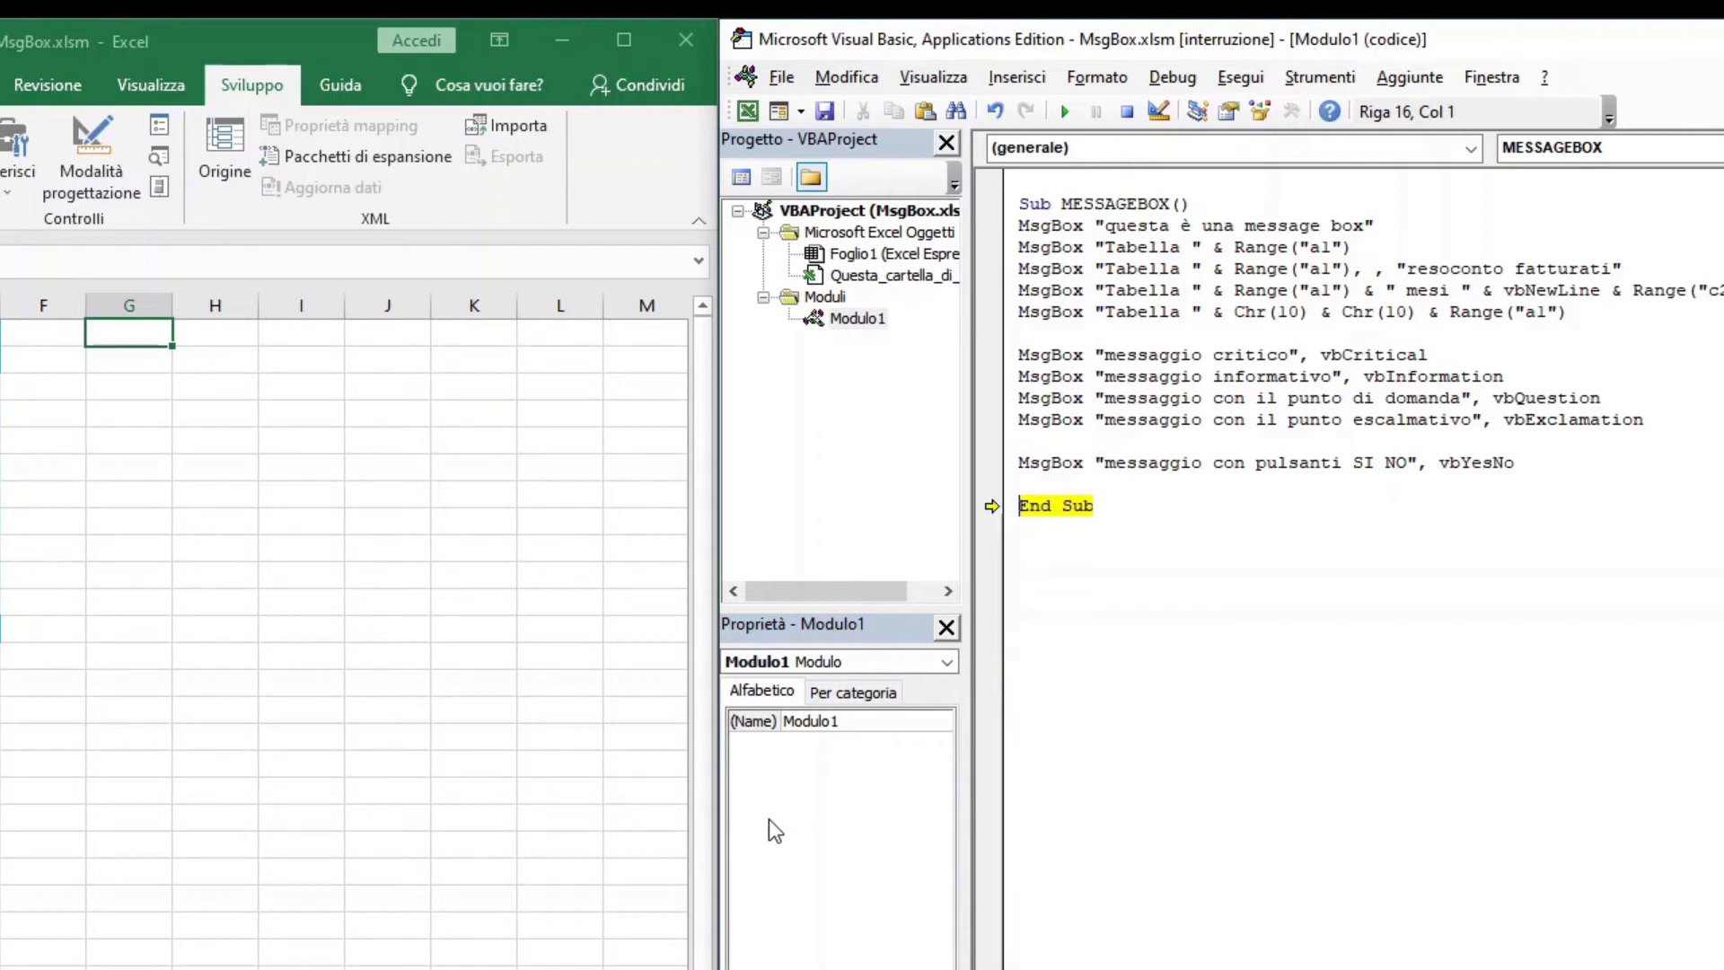
- Write box1 = MsgBox("messaggio con pulsanti SI NO", vbYesNo) on the line above End Sub
left_click(1047, 485)
type("b")
type("ox1")
type("=")
type(" msgb")
type("ox(")
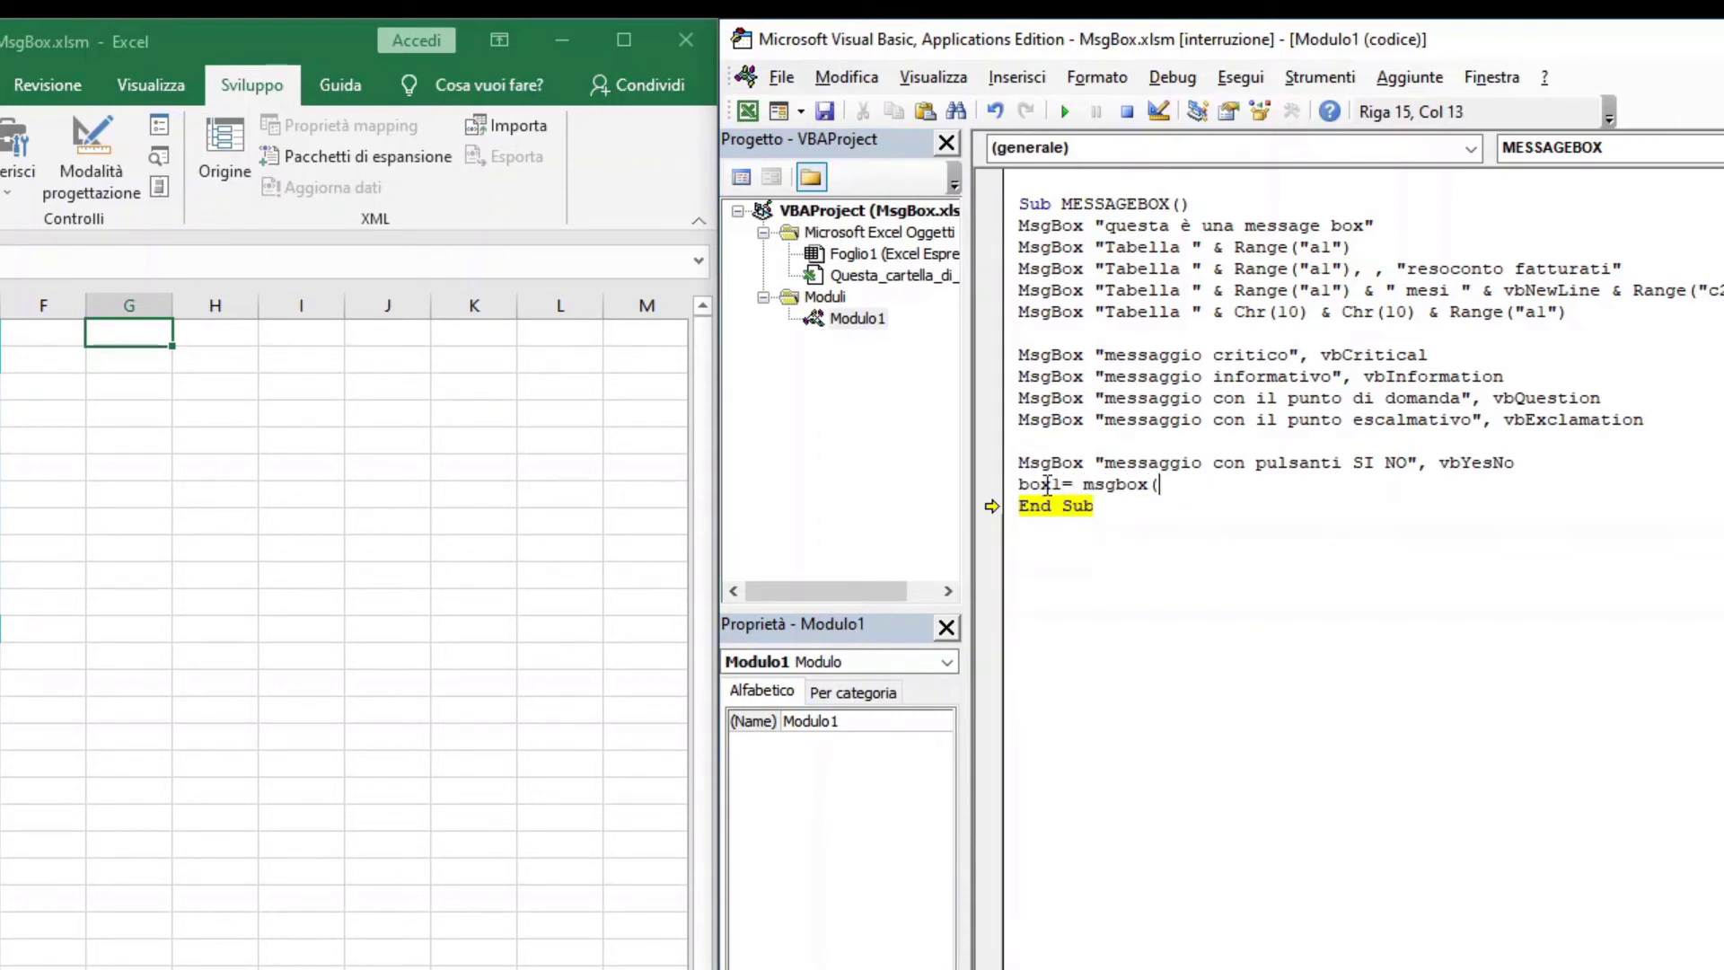
type("\"")
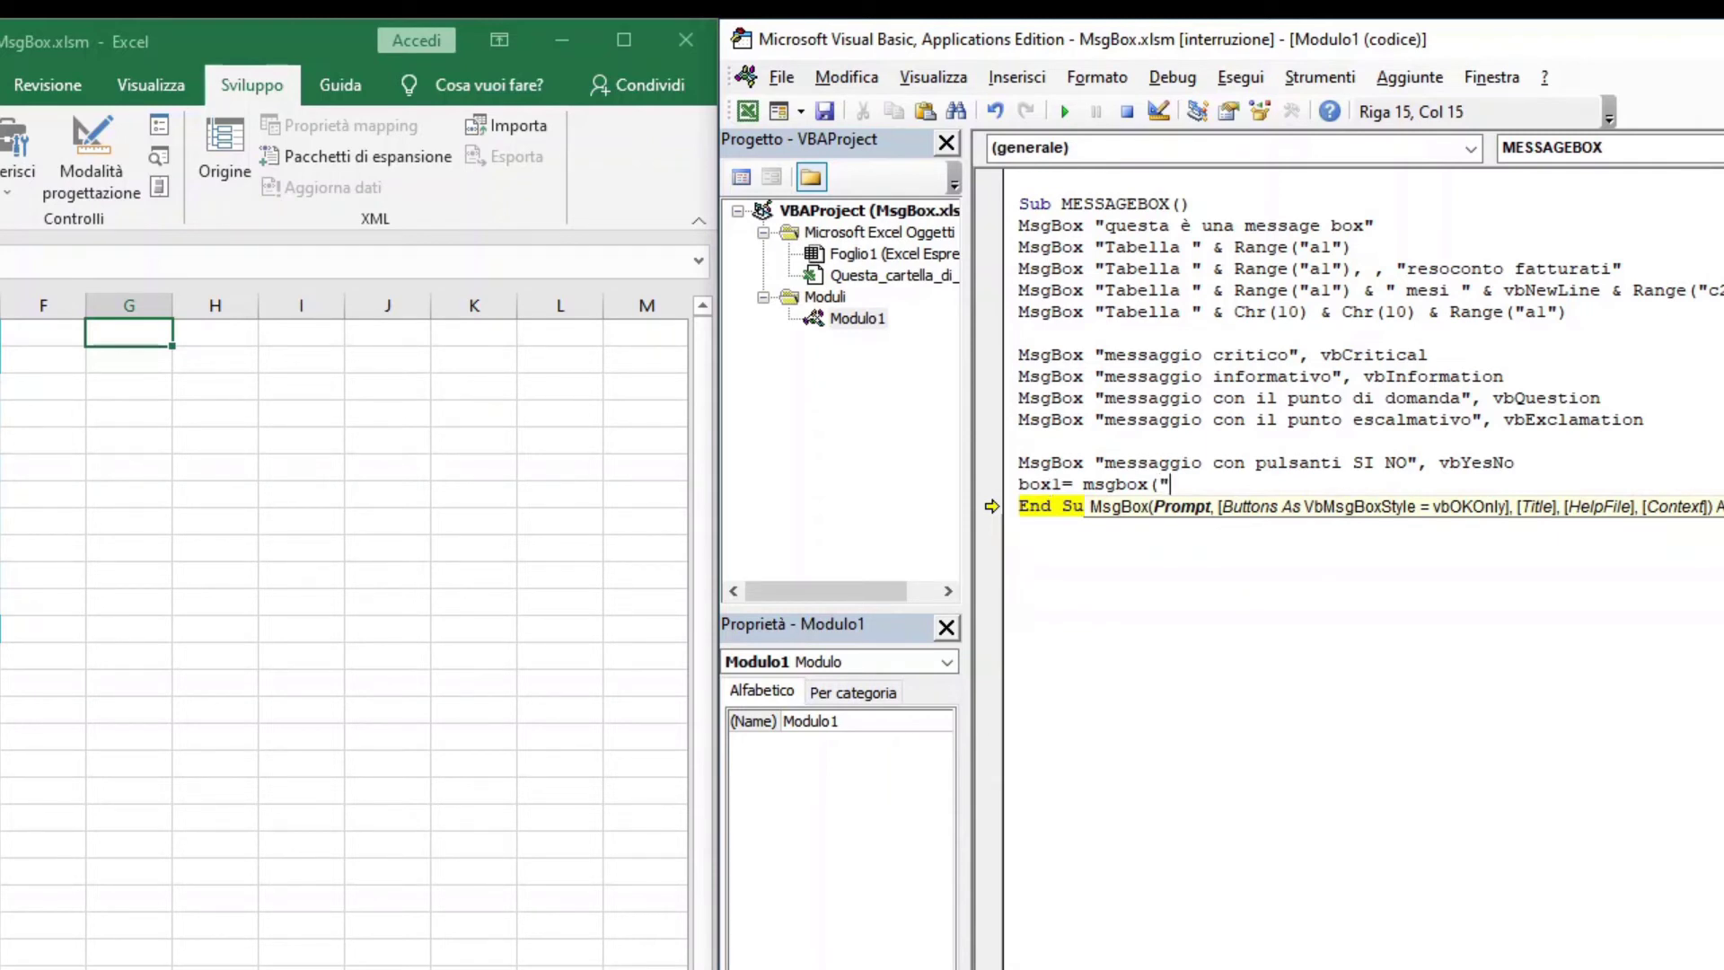
type("messaggi")
type("o con pu")
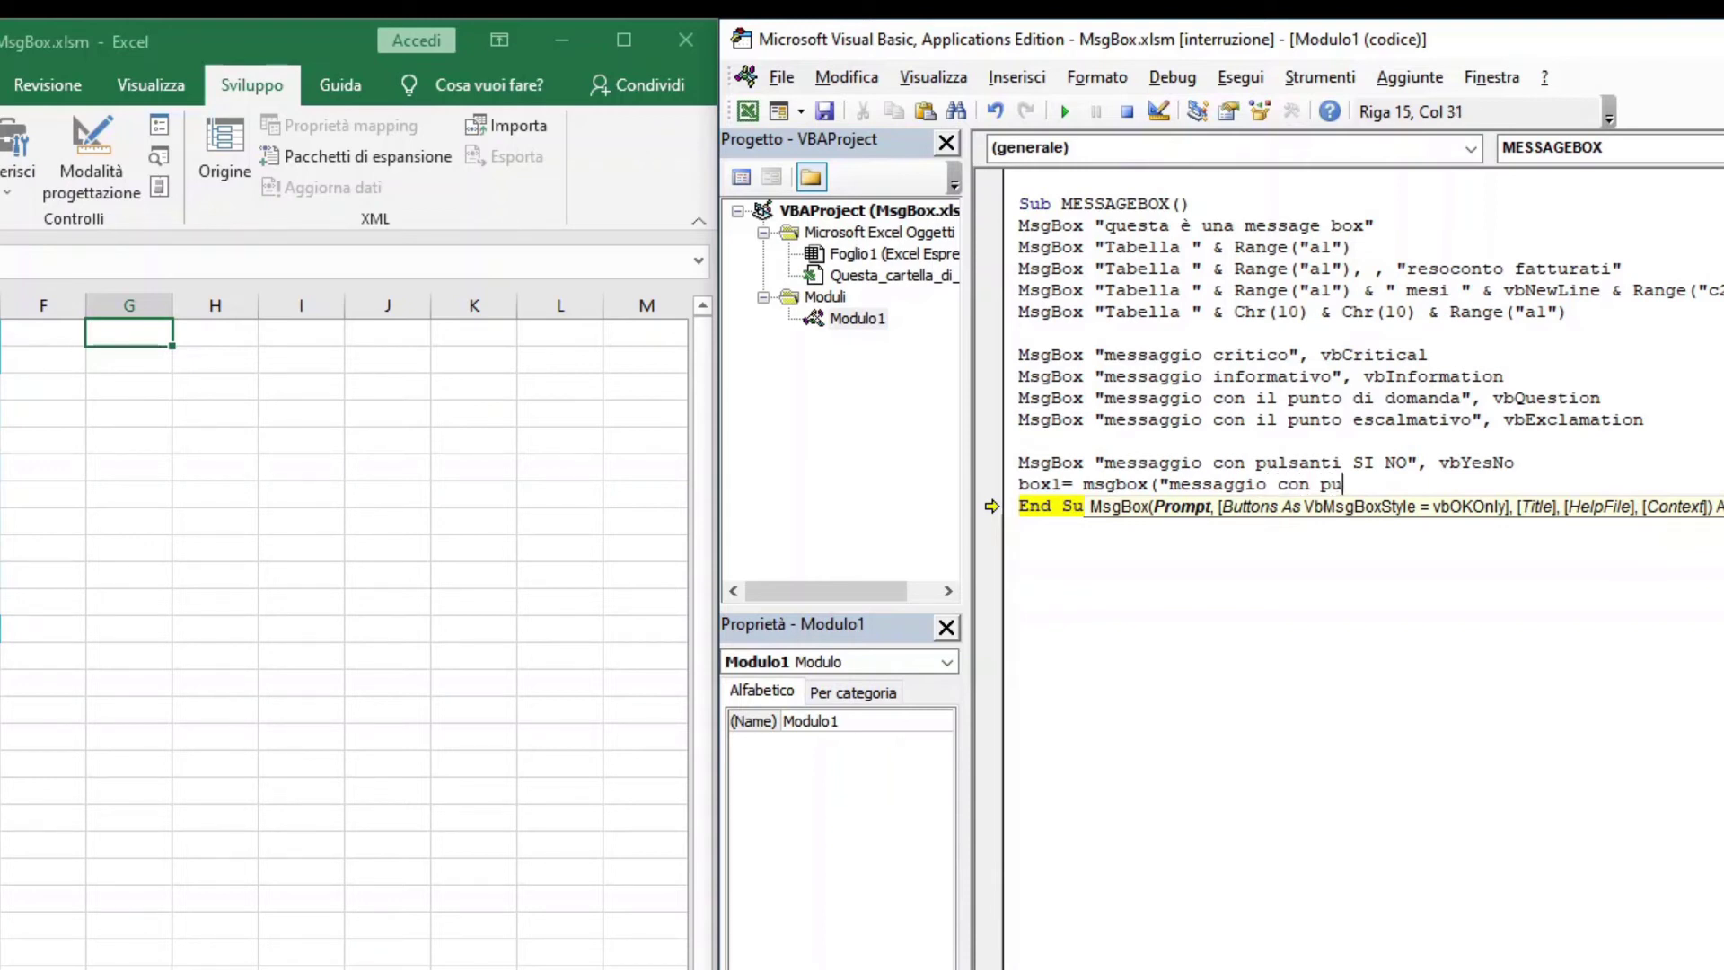
type("lsanti")
type(" SI N")
type("O\"")
type(",")
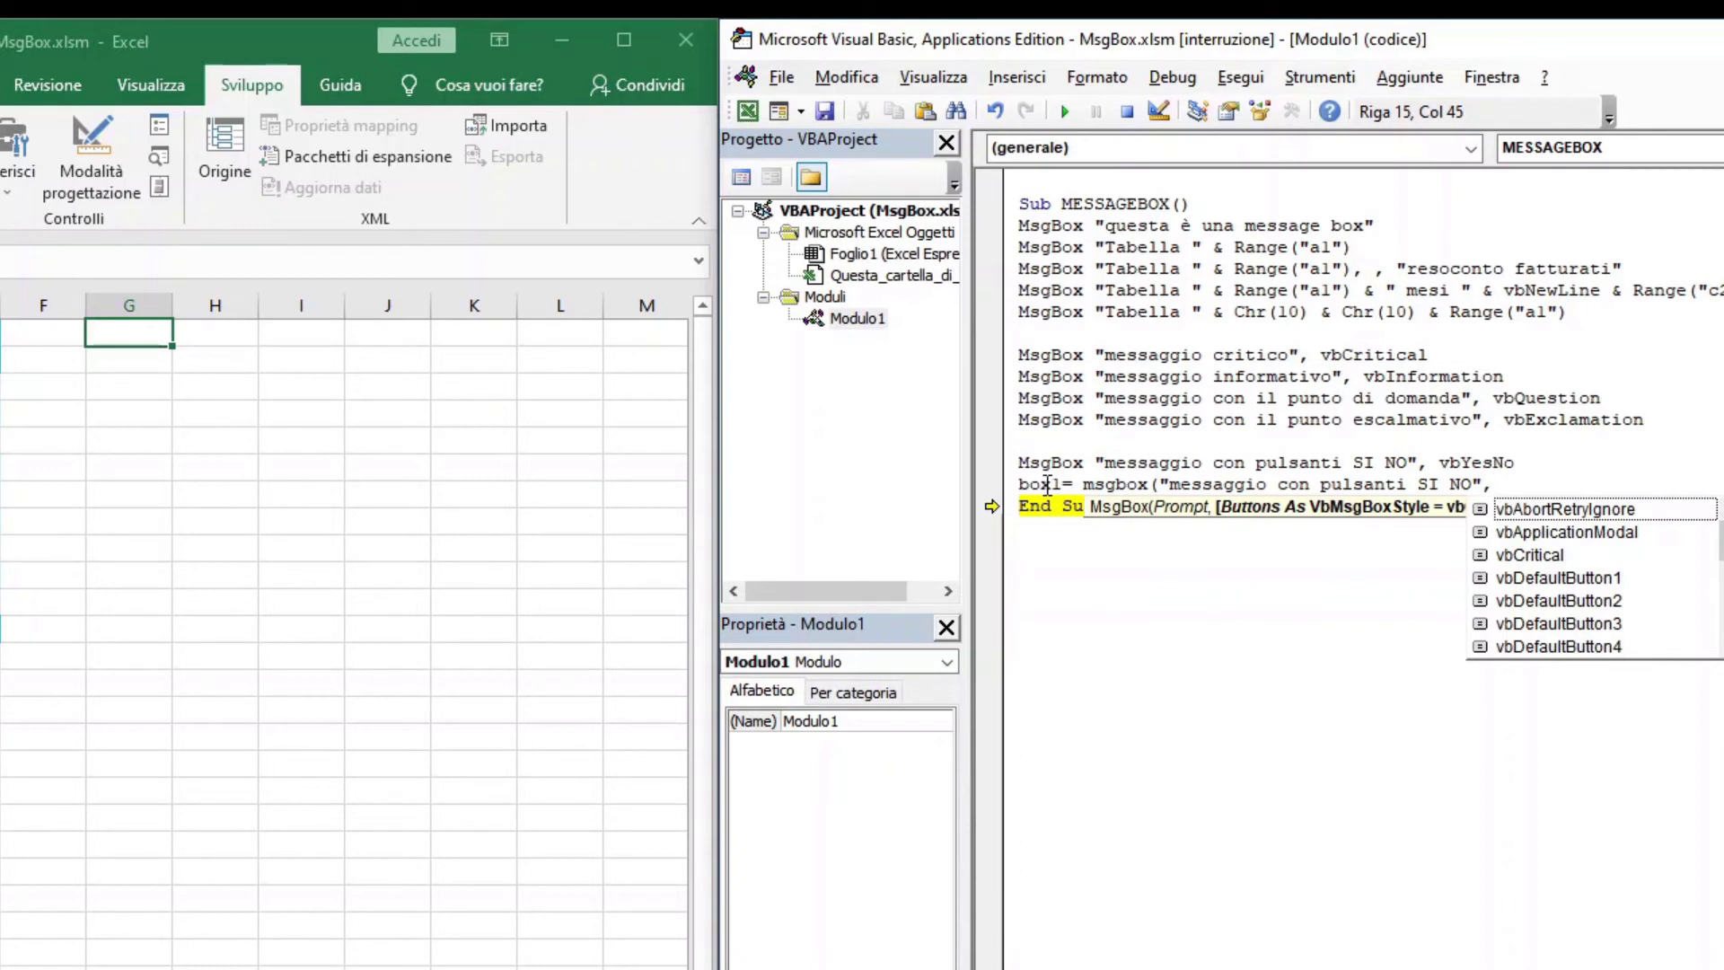
type("vby")
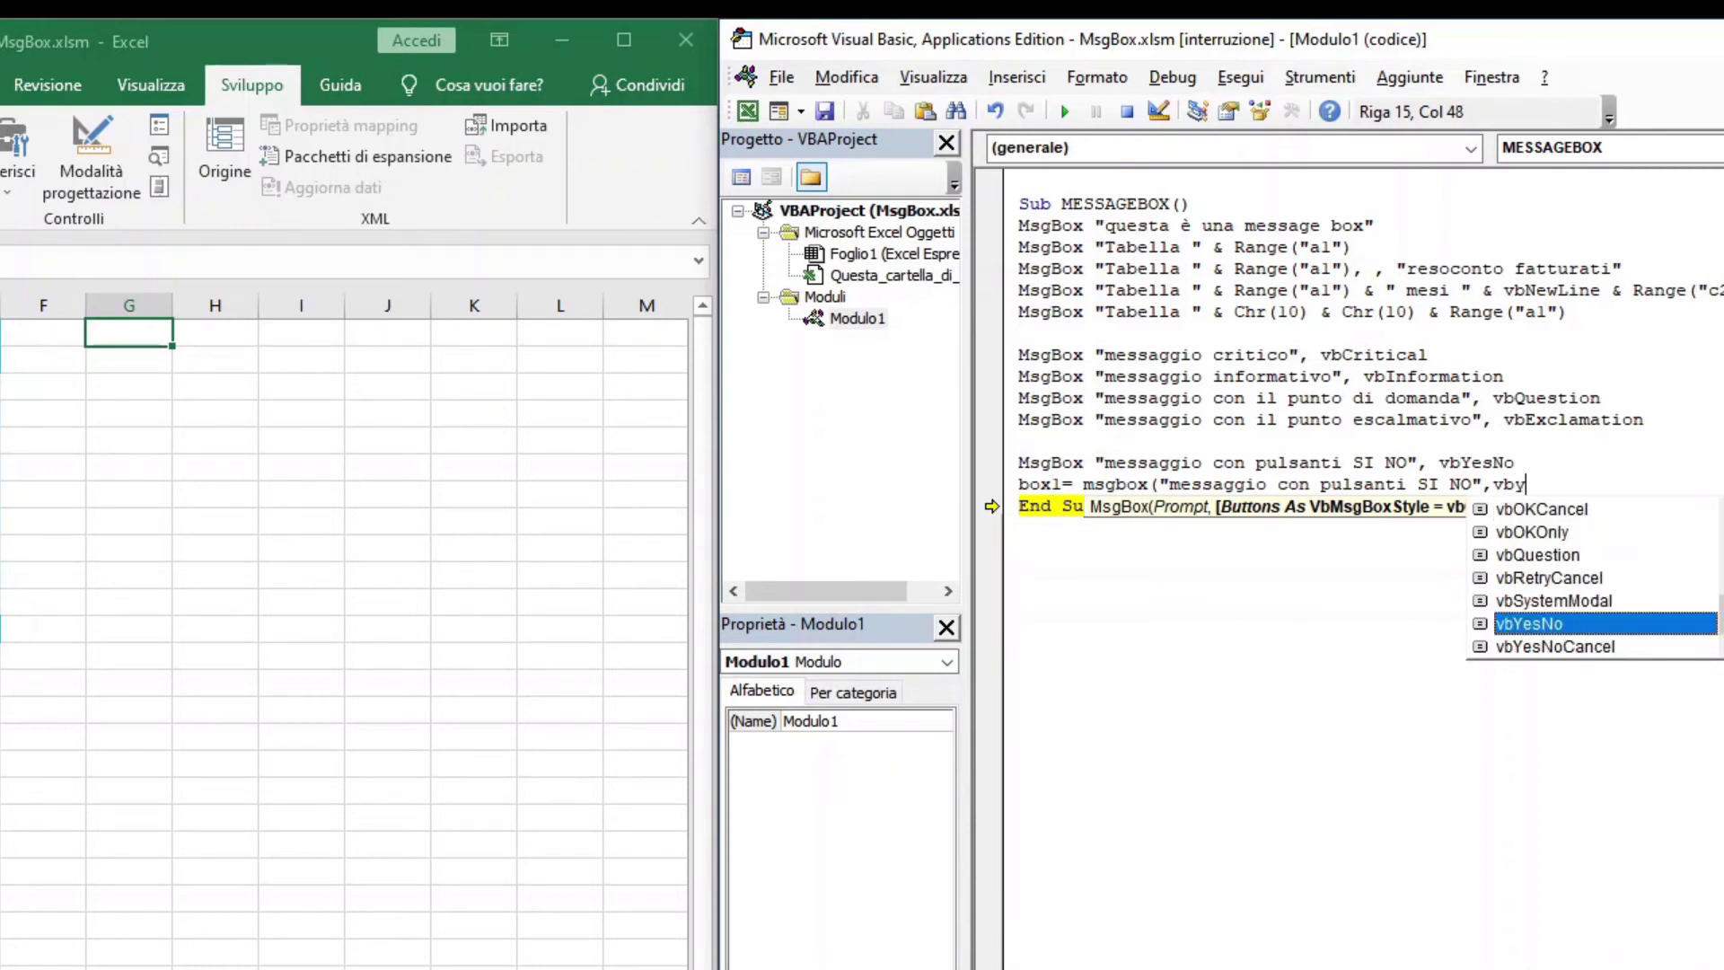
type("esno")
type(")")
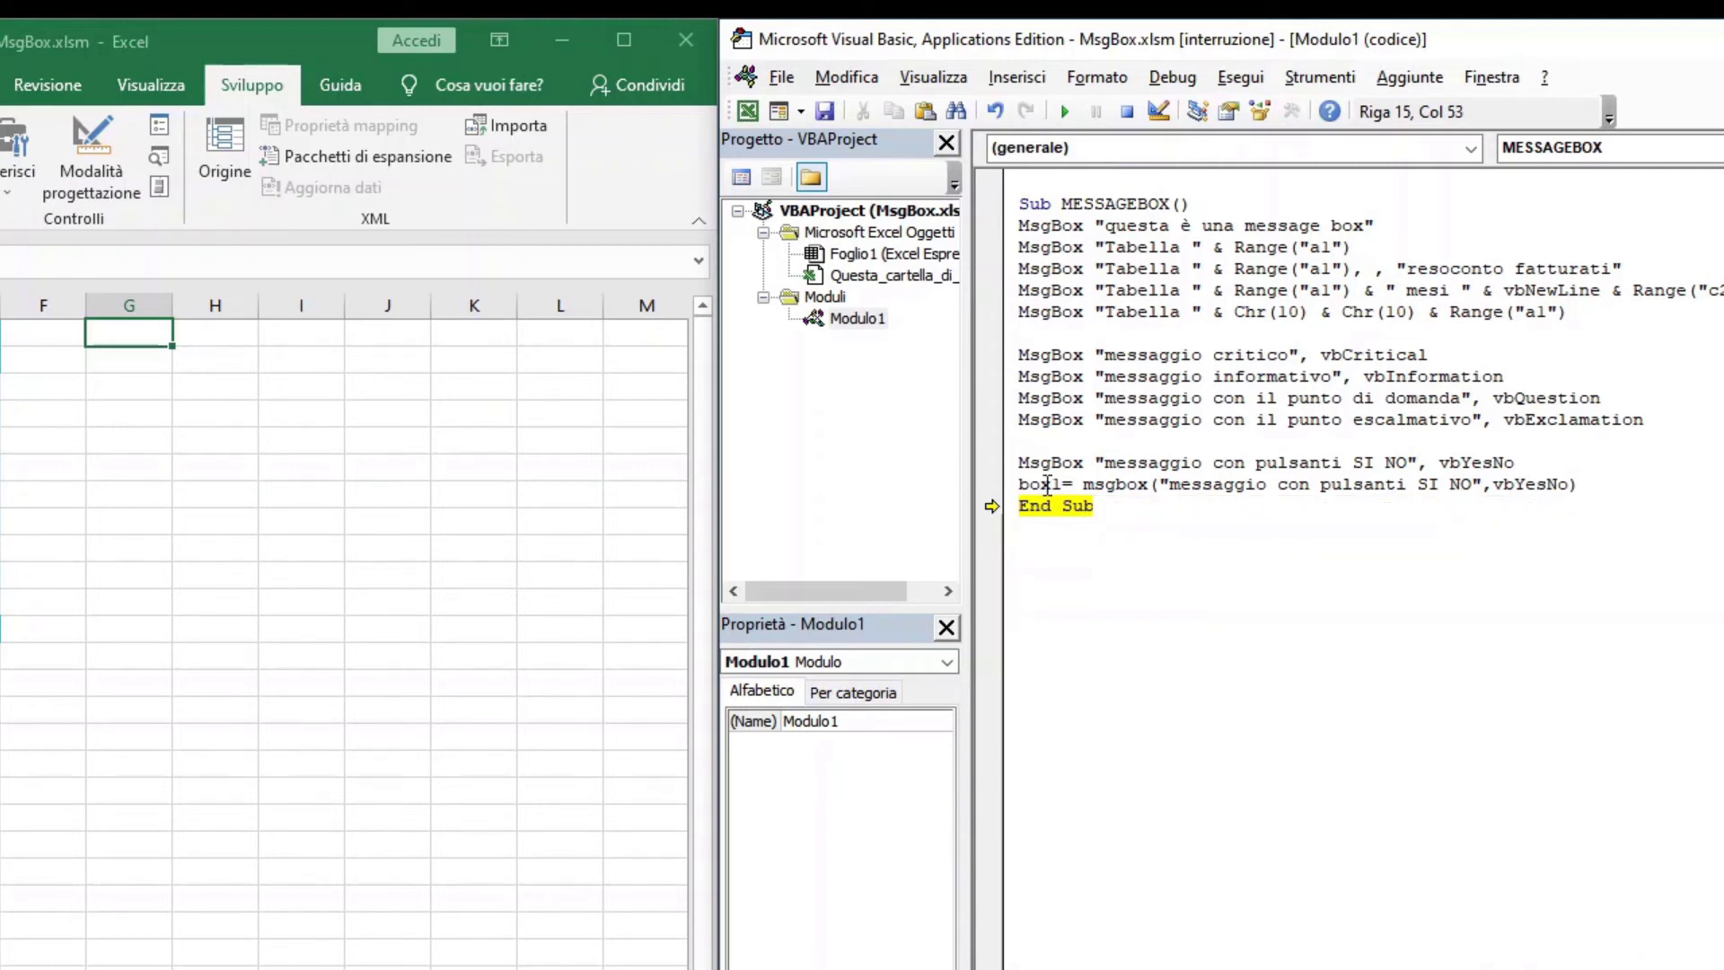
key("Return")
- Write If box1 = vbYes Then, Range("g1") = "hai risposto si", and an Else line
type("if")
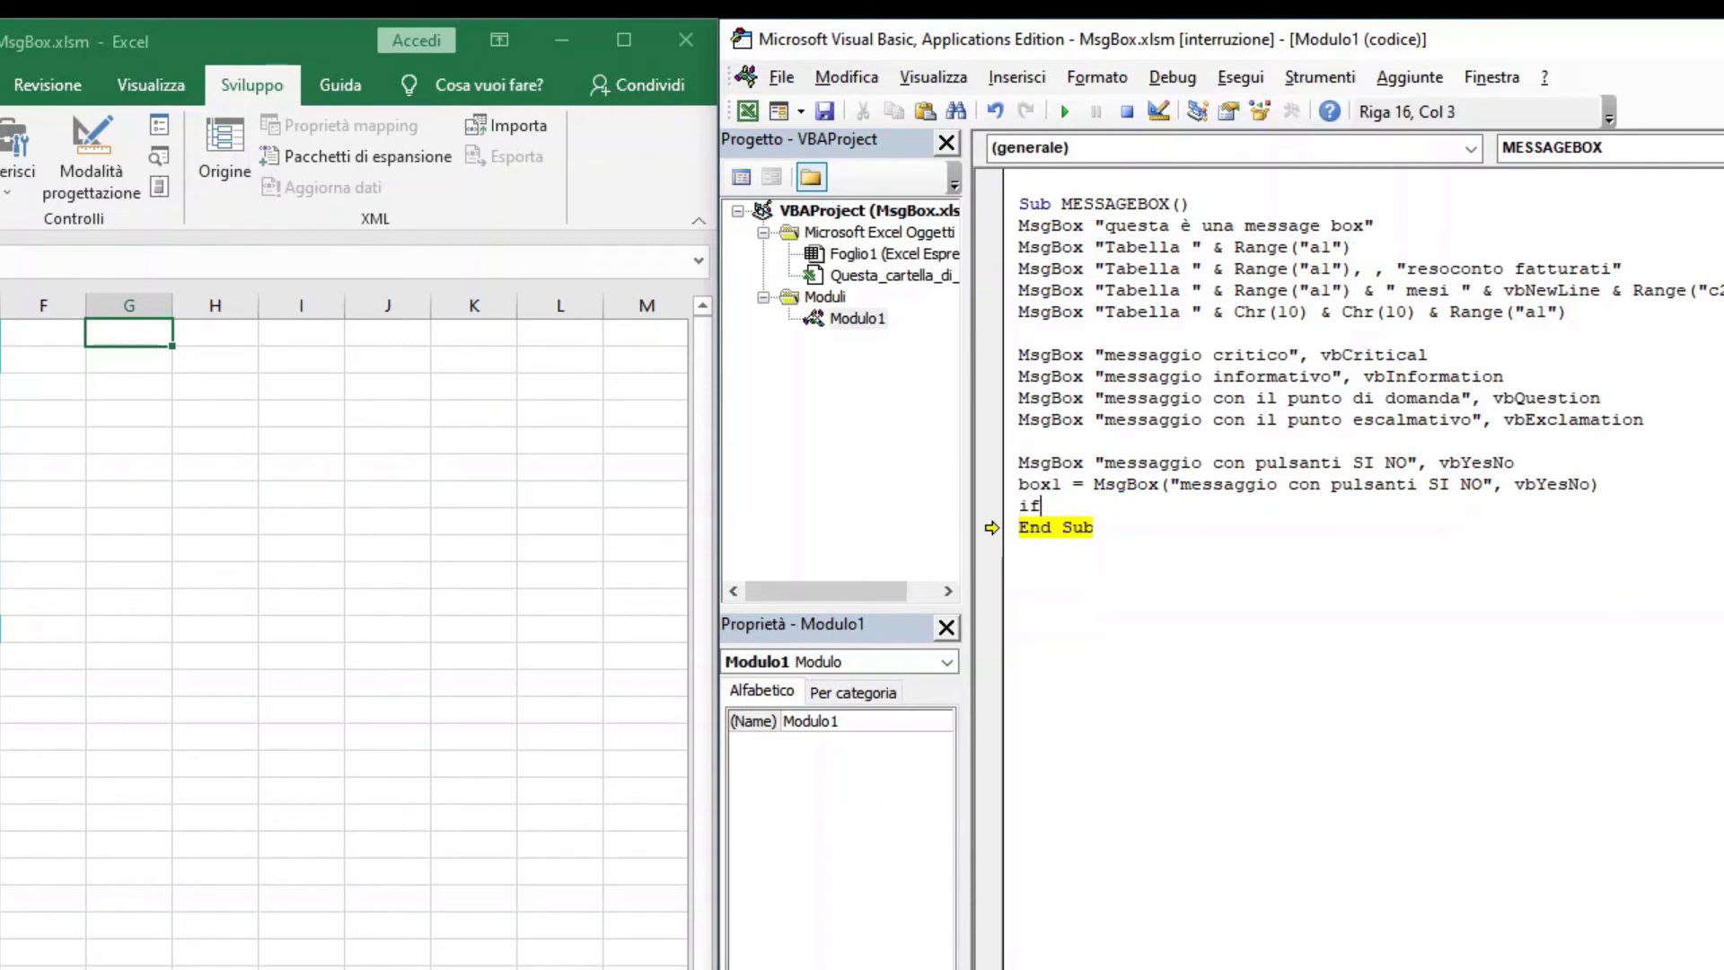
type(" bo")
type("x1 ")
type("=")
type("vbyes")
type(" the")
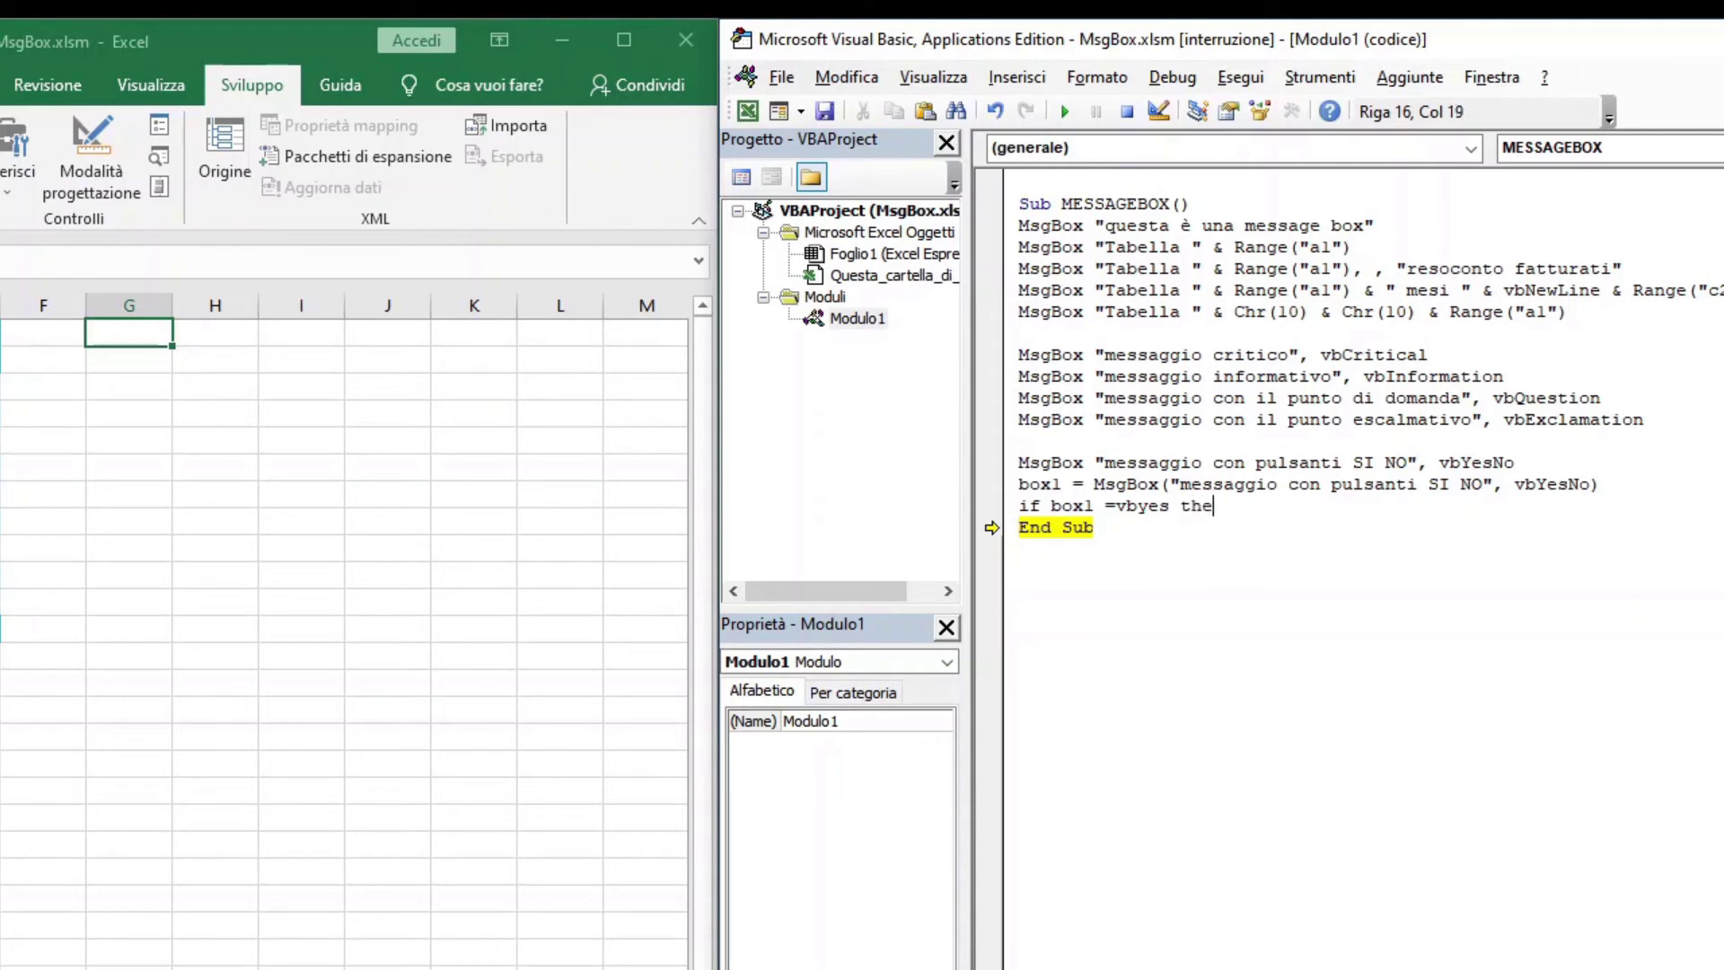
type("n")
key("Return")
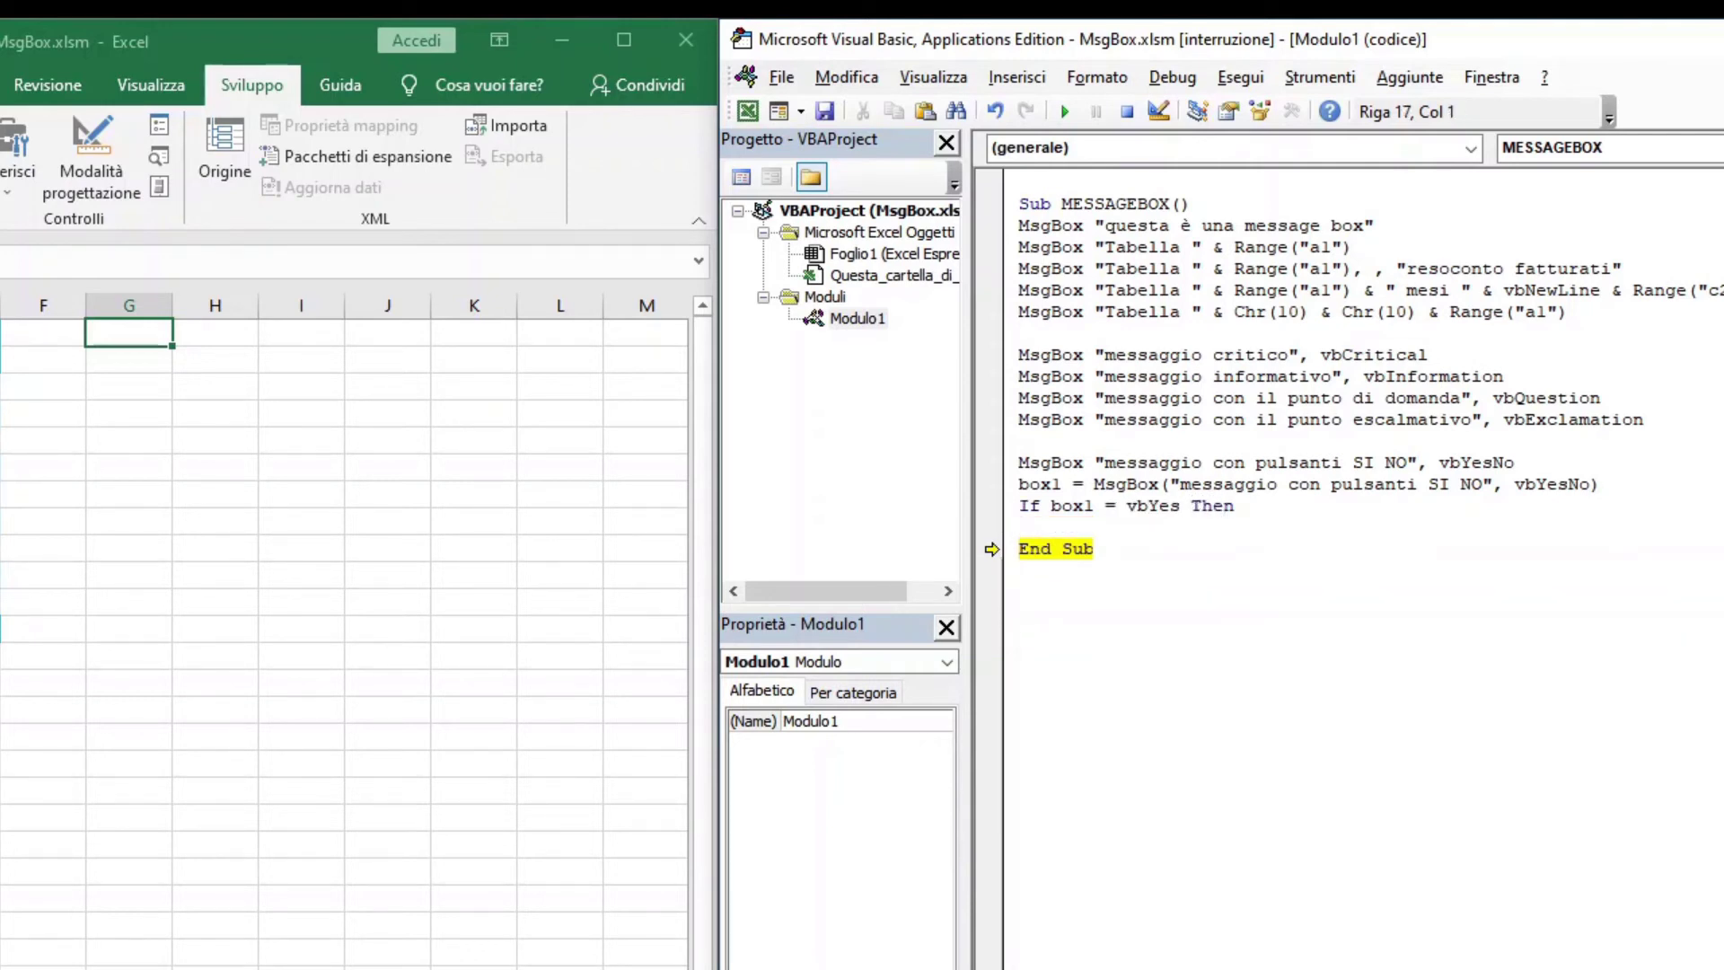
type("ran")
type("ge(\"")
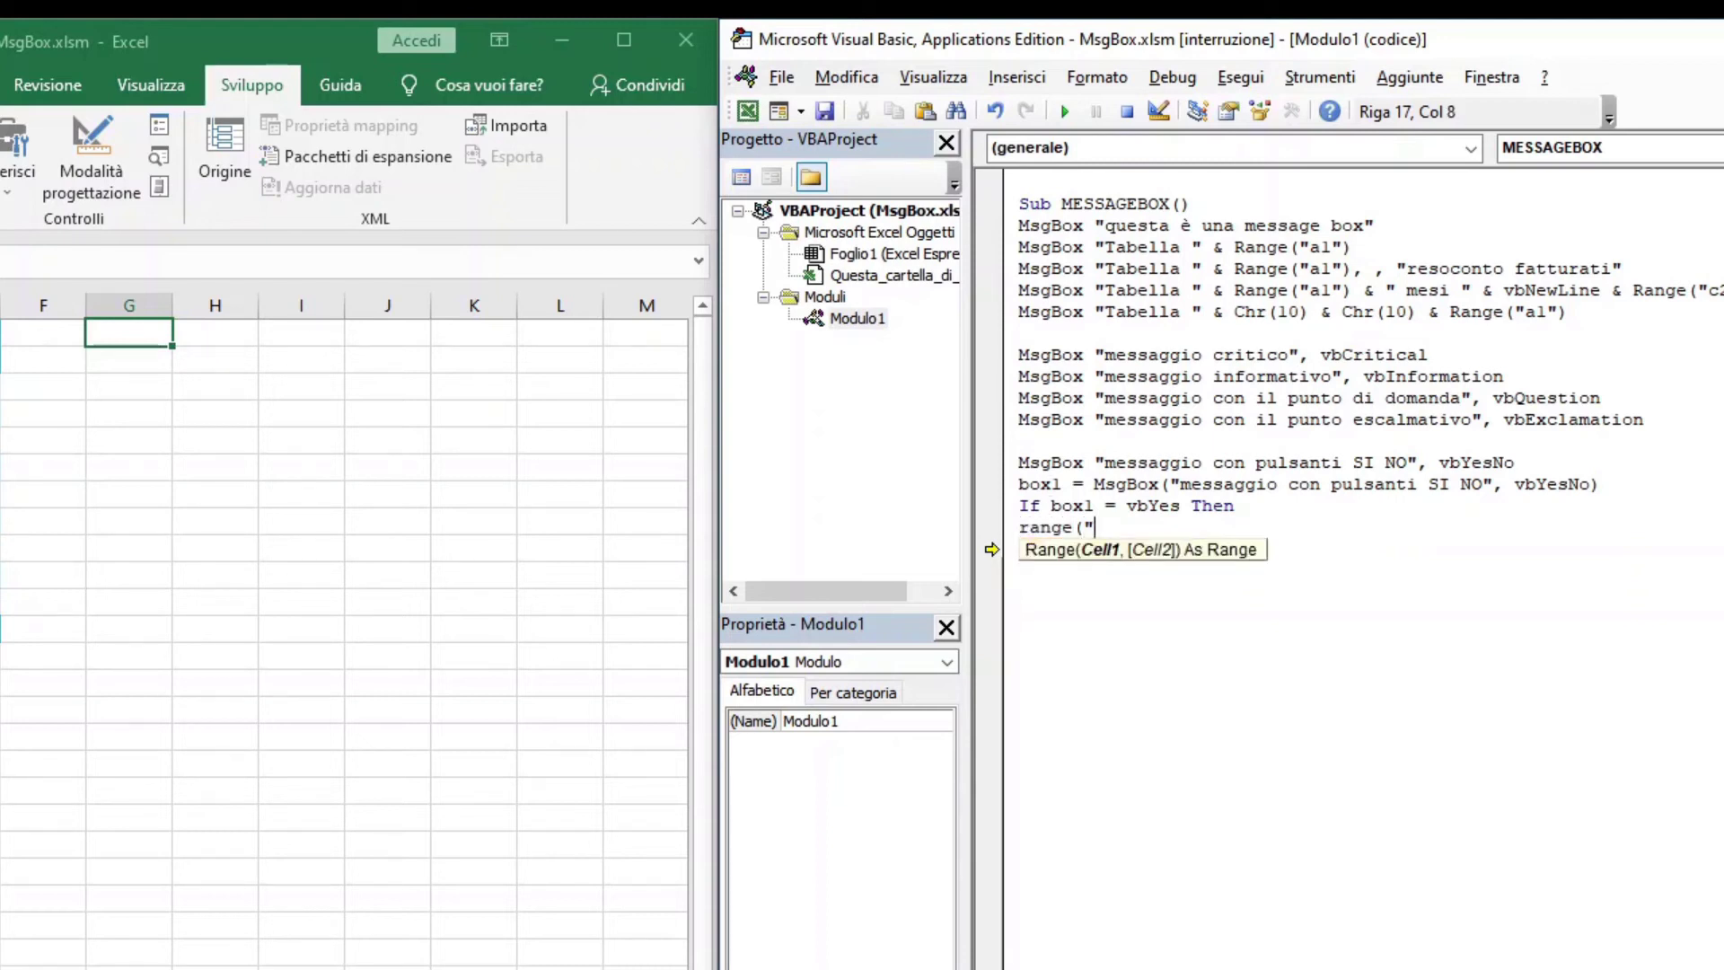
type("g1\"")
type(")")
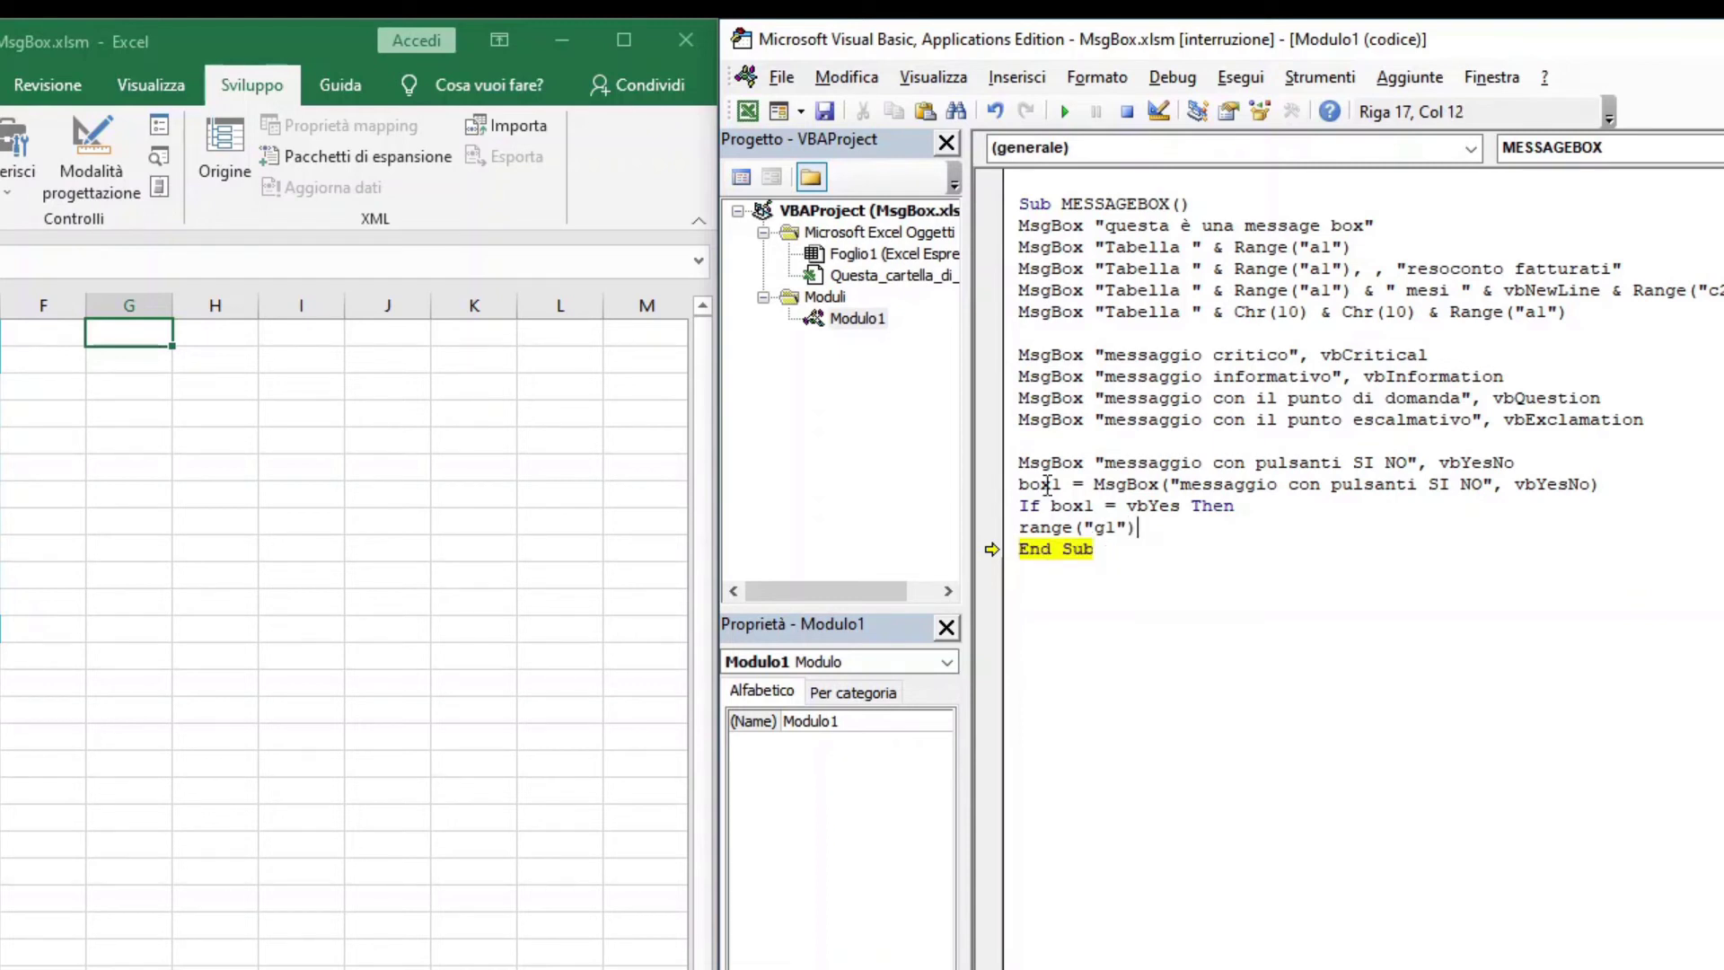
type("=")
type("\"")
type("hai ris")
type("posto si")
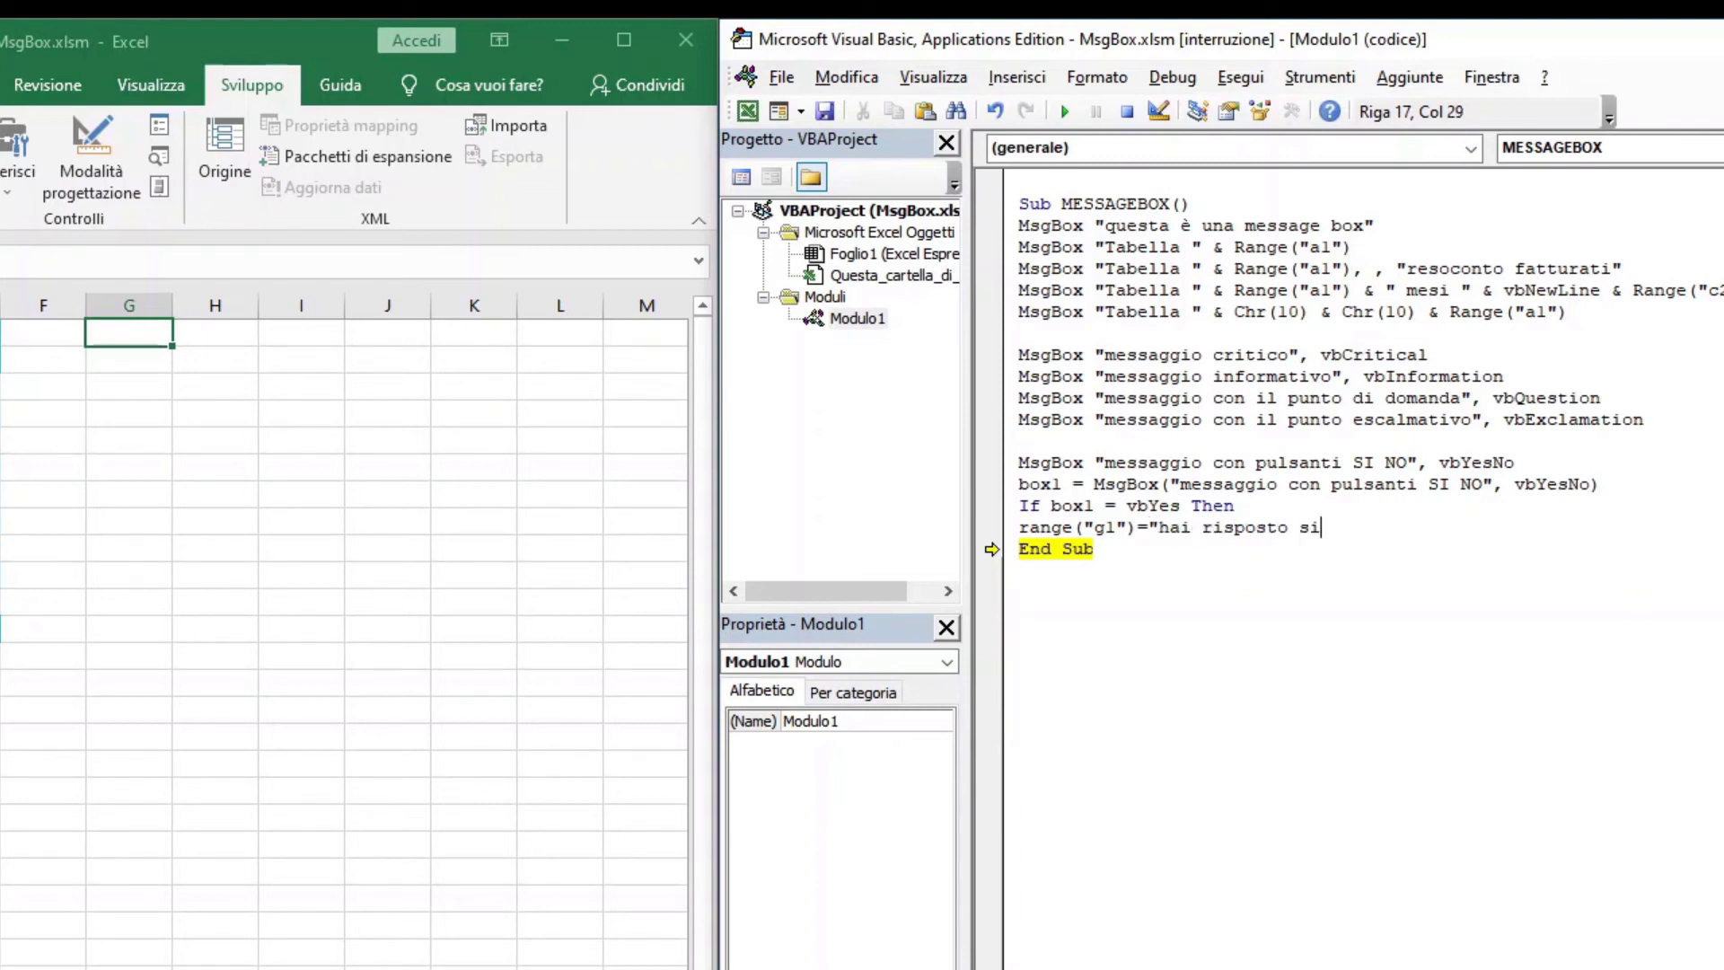
key("Return")
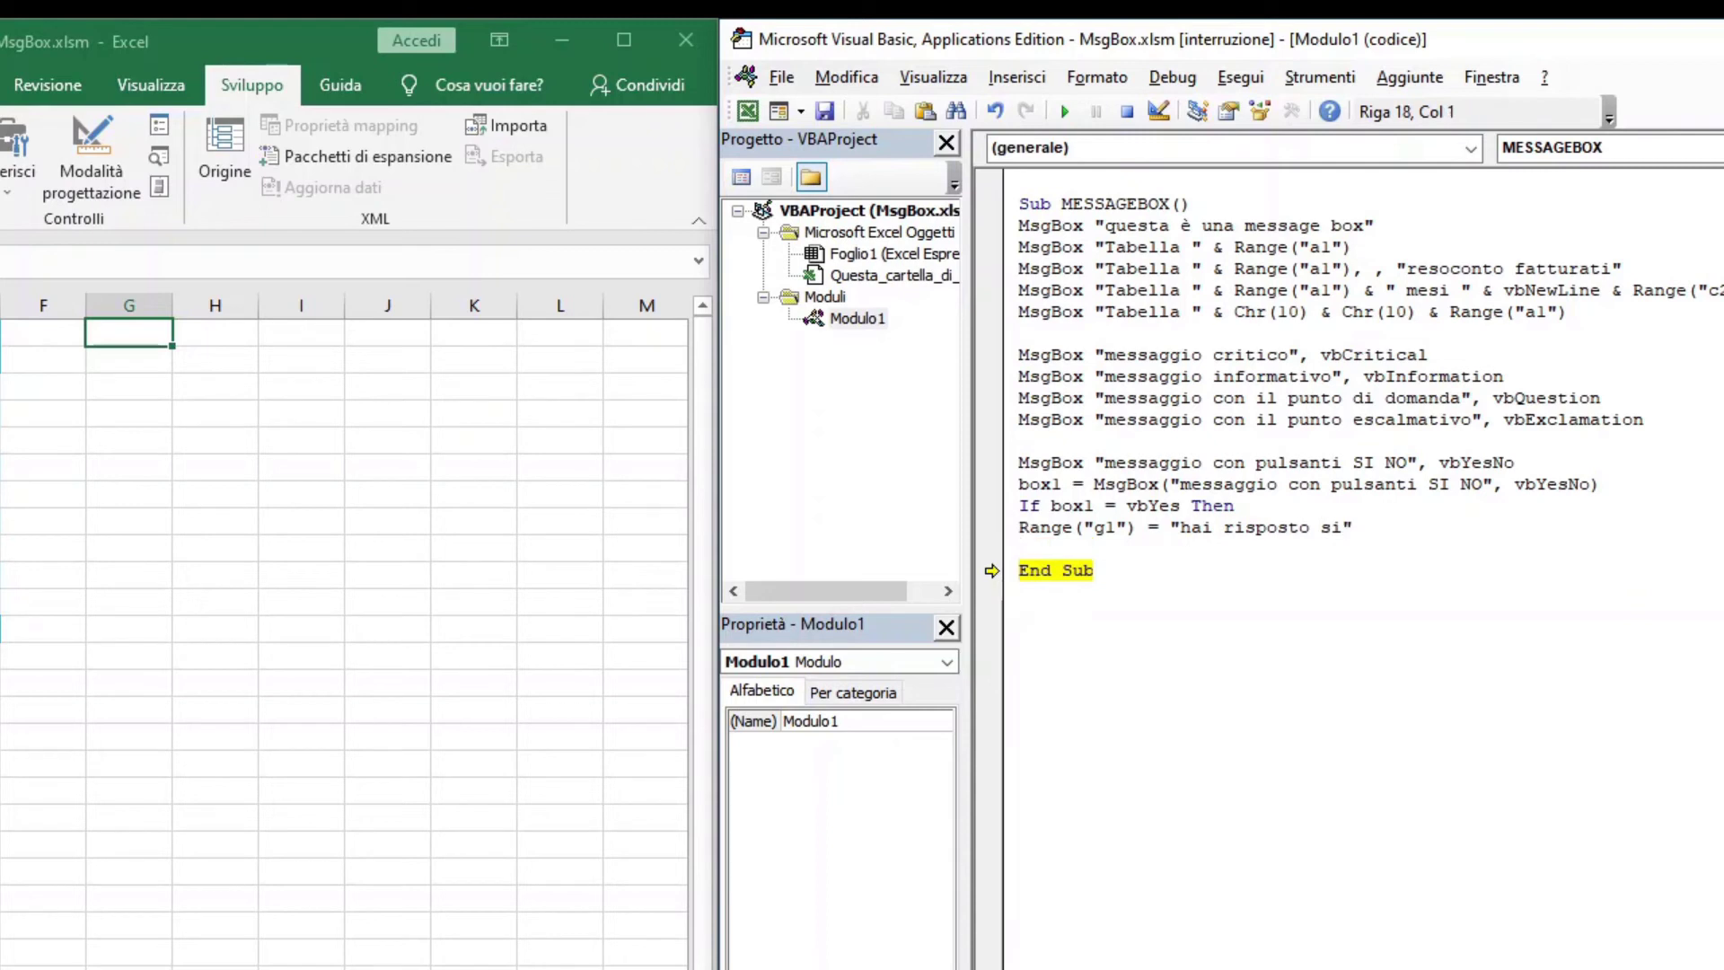
type("el")
type("se")
key("Return")
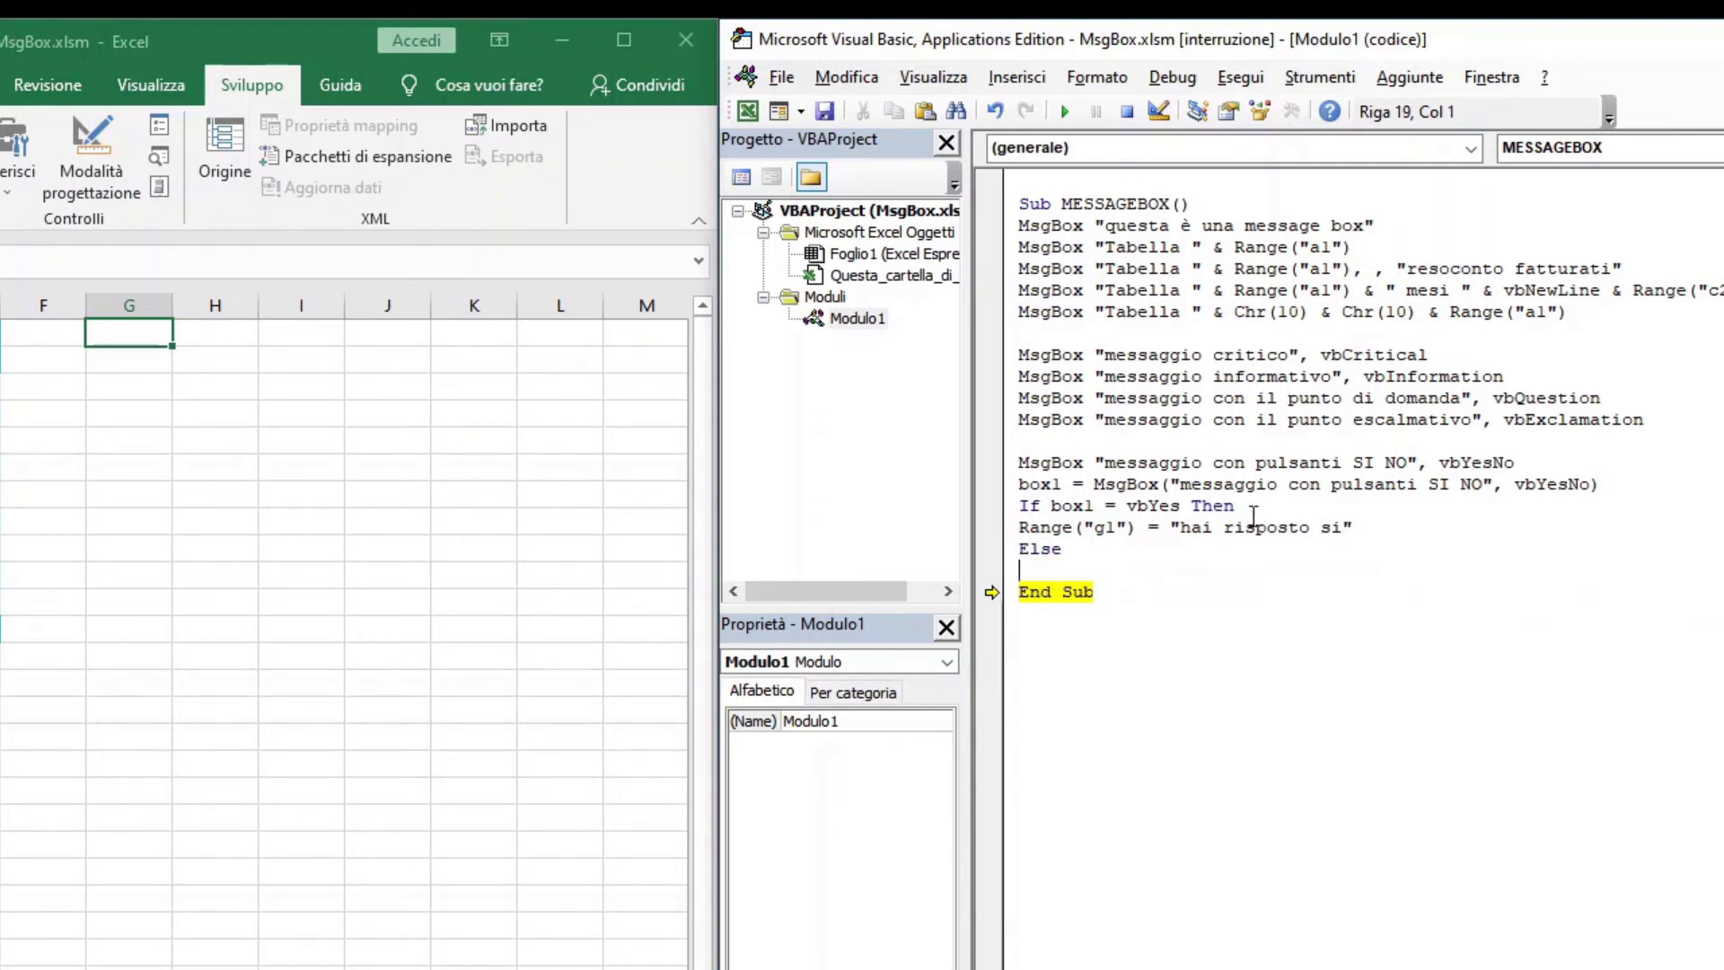
- Copy the G1 'hai risposto si' line under Else, change si to no, and add End If
left_click_drag(1360, 527, 1019, 530)
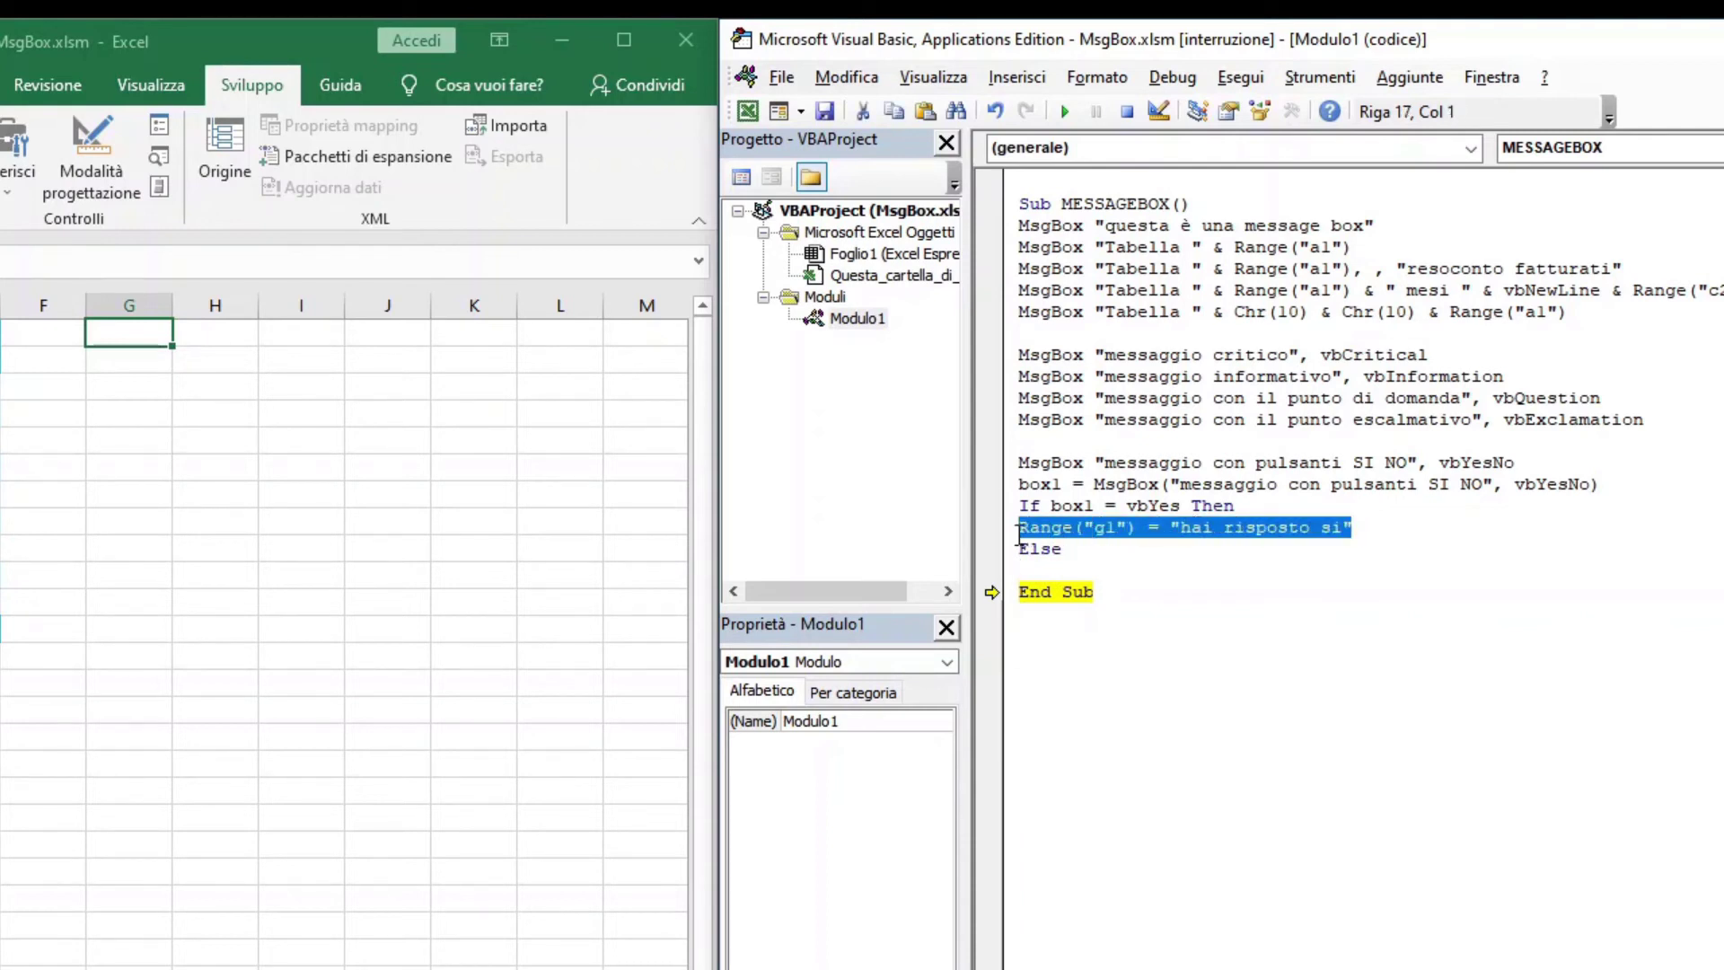
key("ctrl+c")
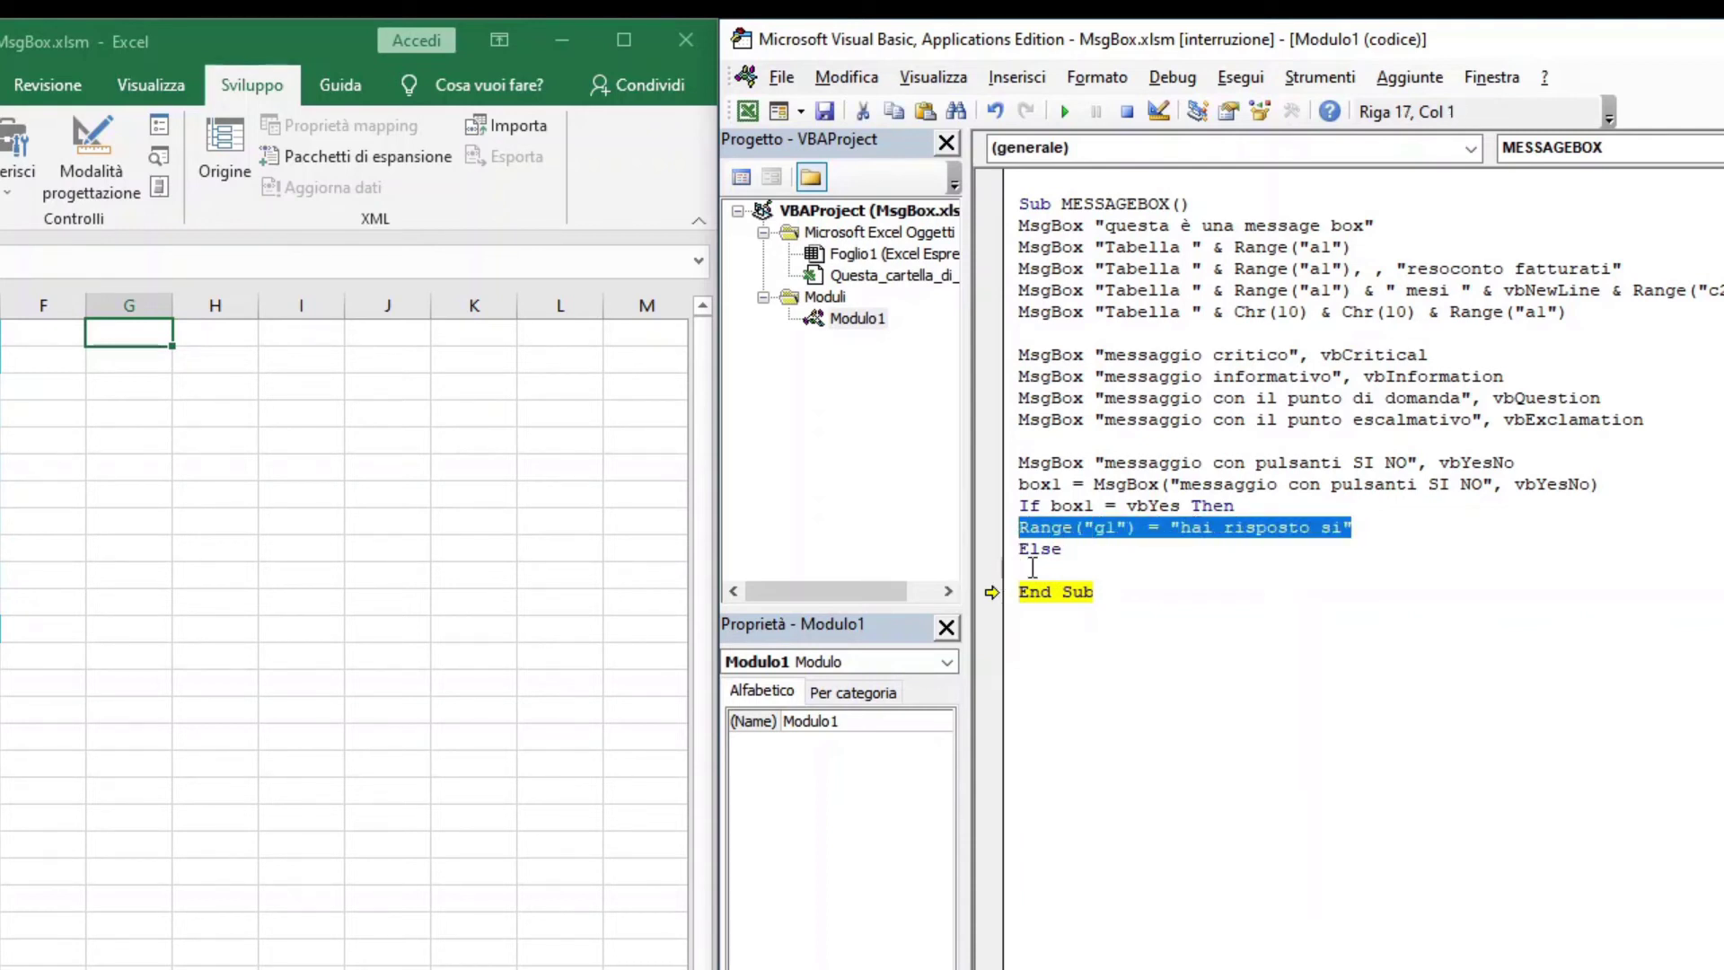
left_click(1024, 569)
key("ctrl+v")
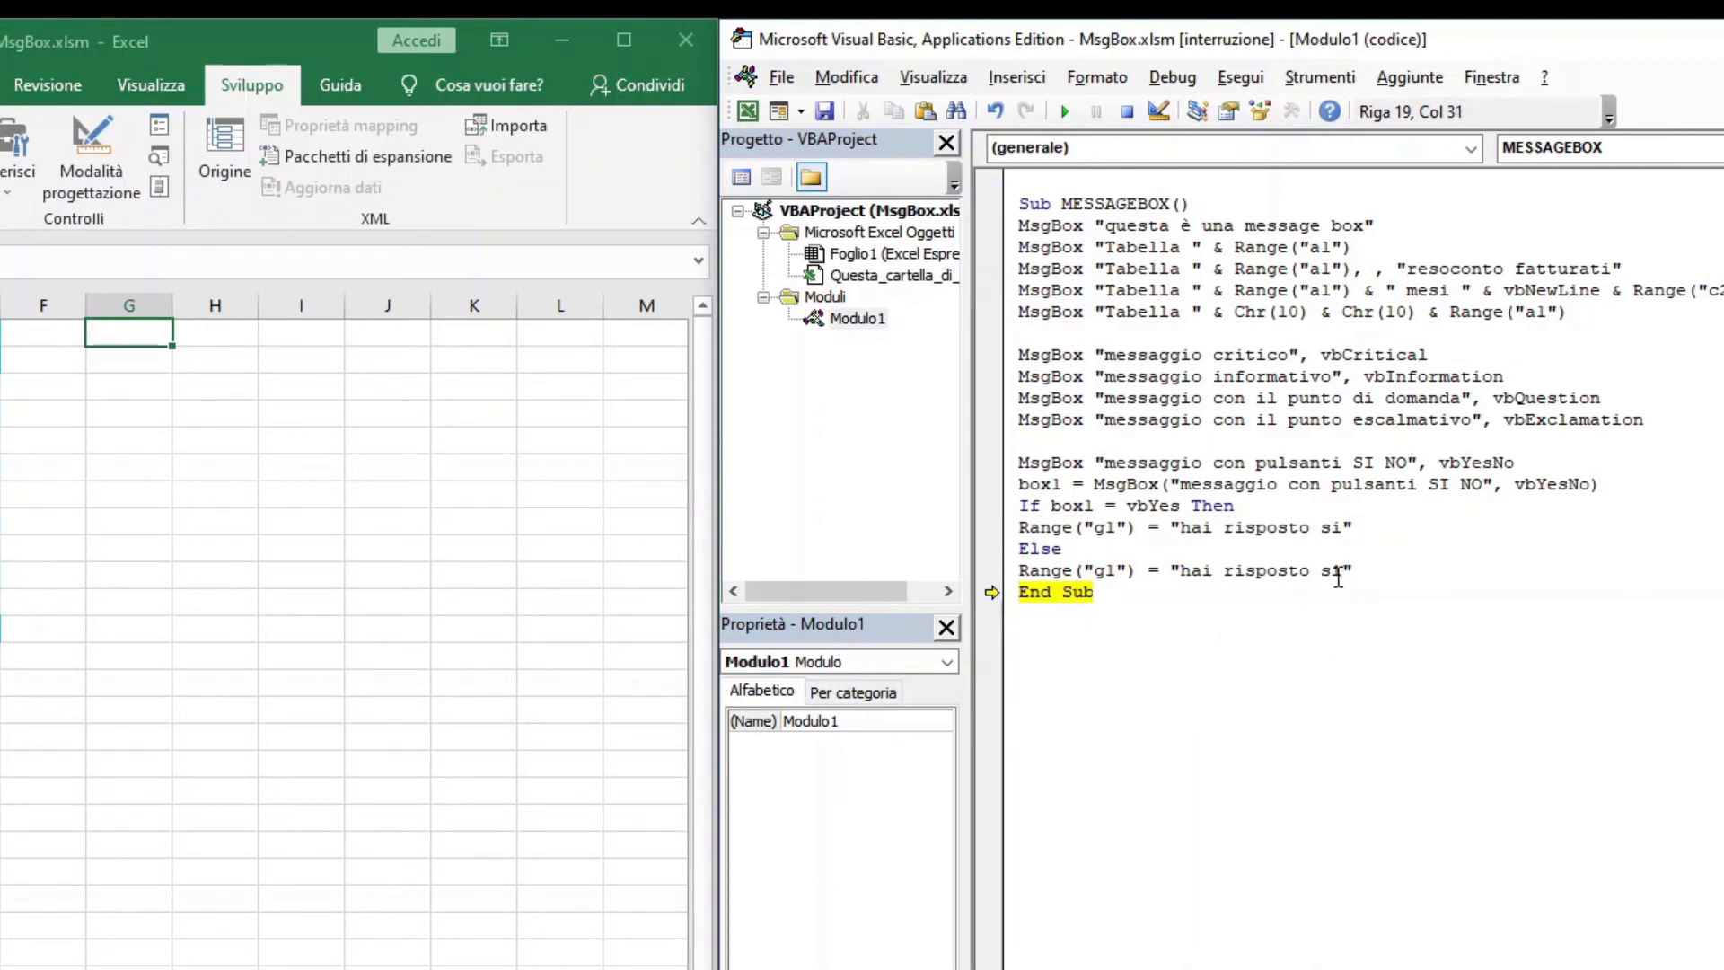
key("BackSpace")
key("BackSpace")
type("no")
left_click(1365, 573)
key("Return")
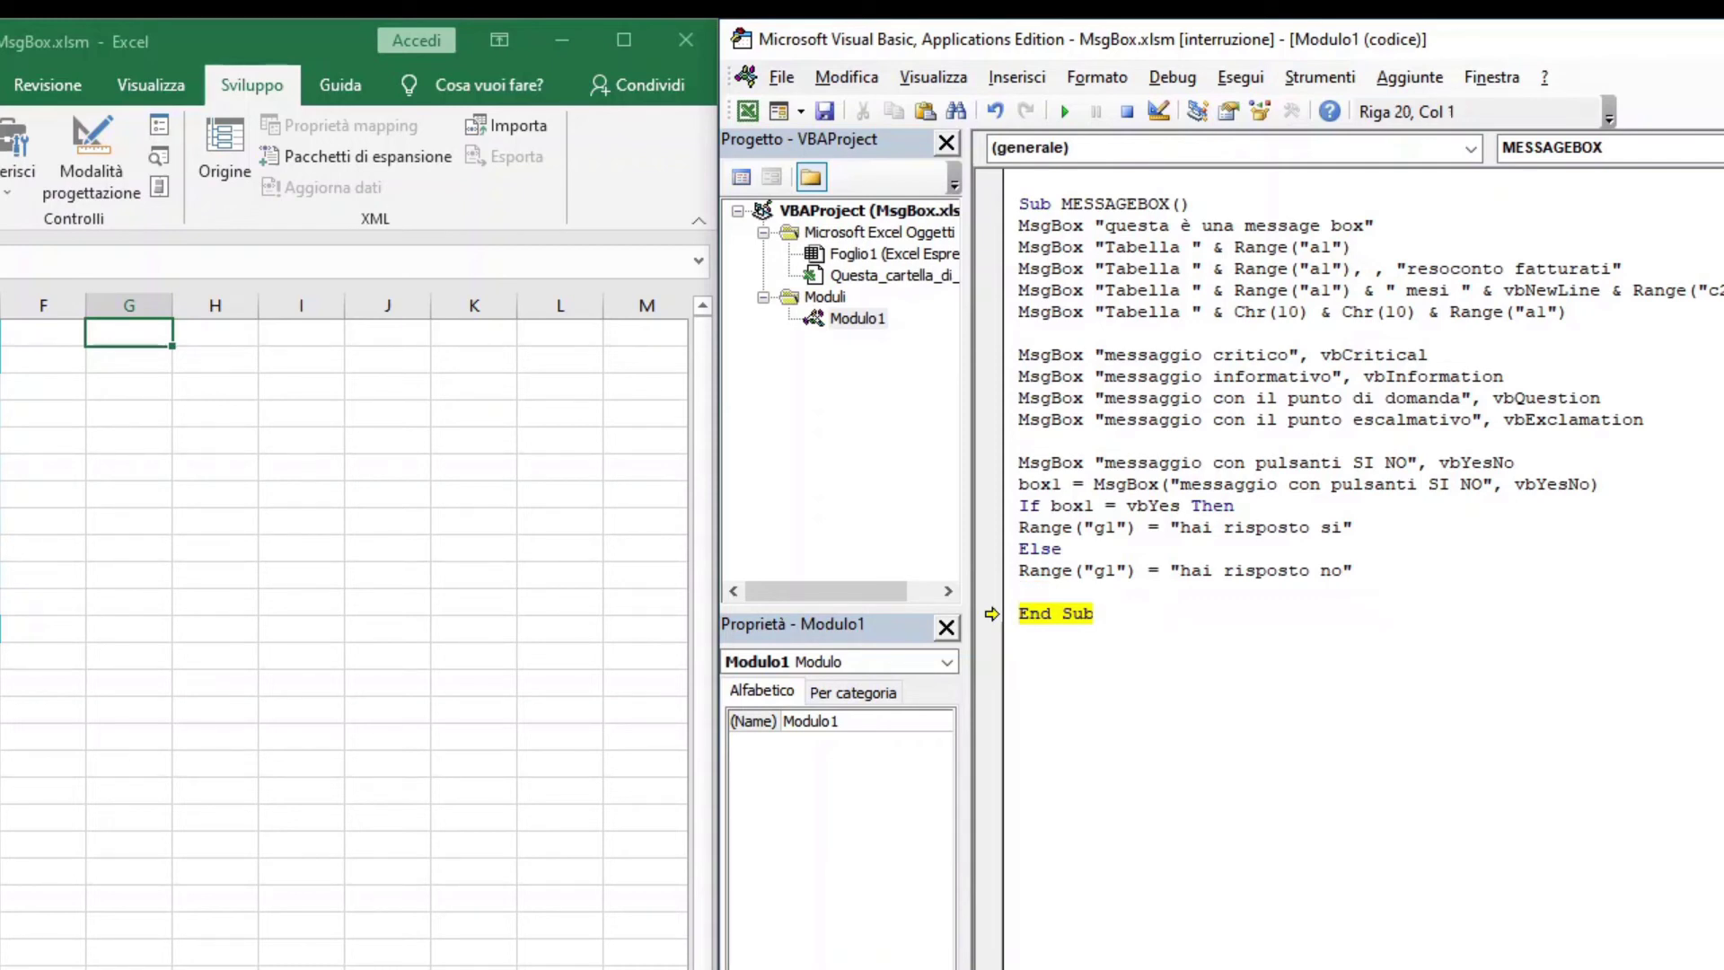
type("end ")
type("if")
- Run the macro from the box1 line, answer Sì, and step until G1 reads 'hai risposto si'
left_click_drag(988, 610, 995, 483)
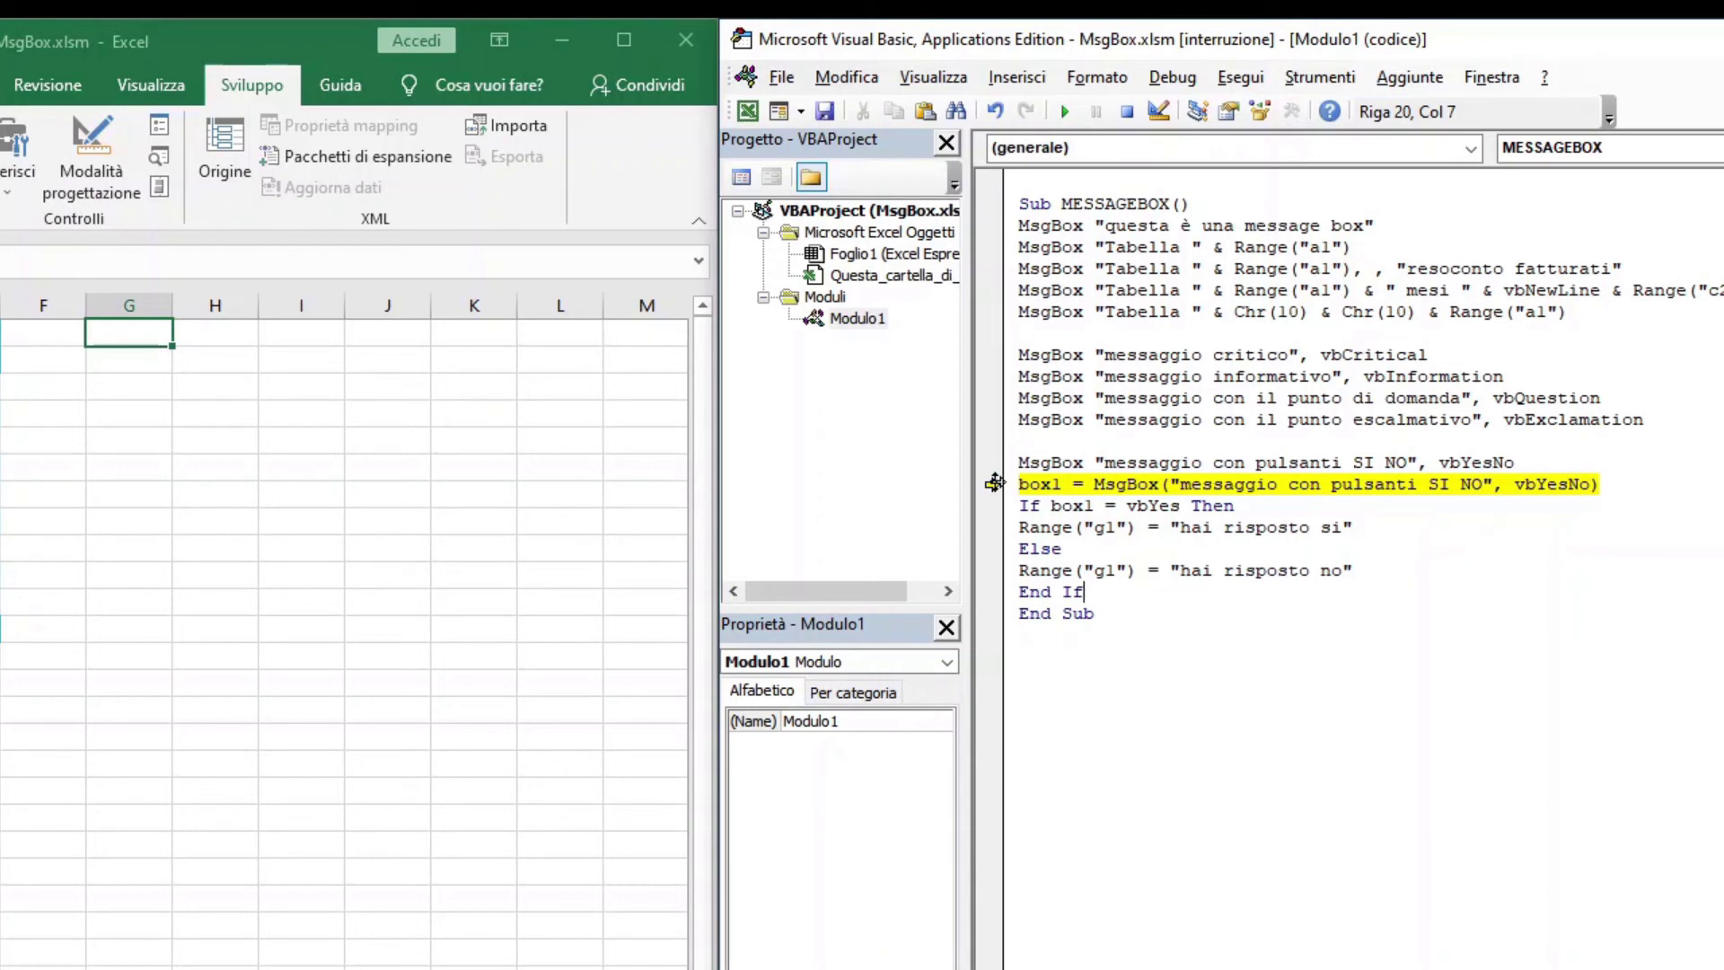
key("F5")
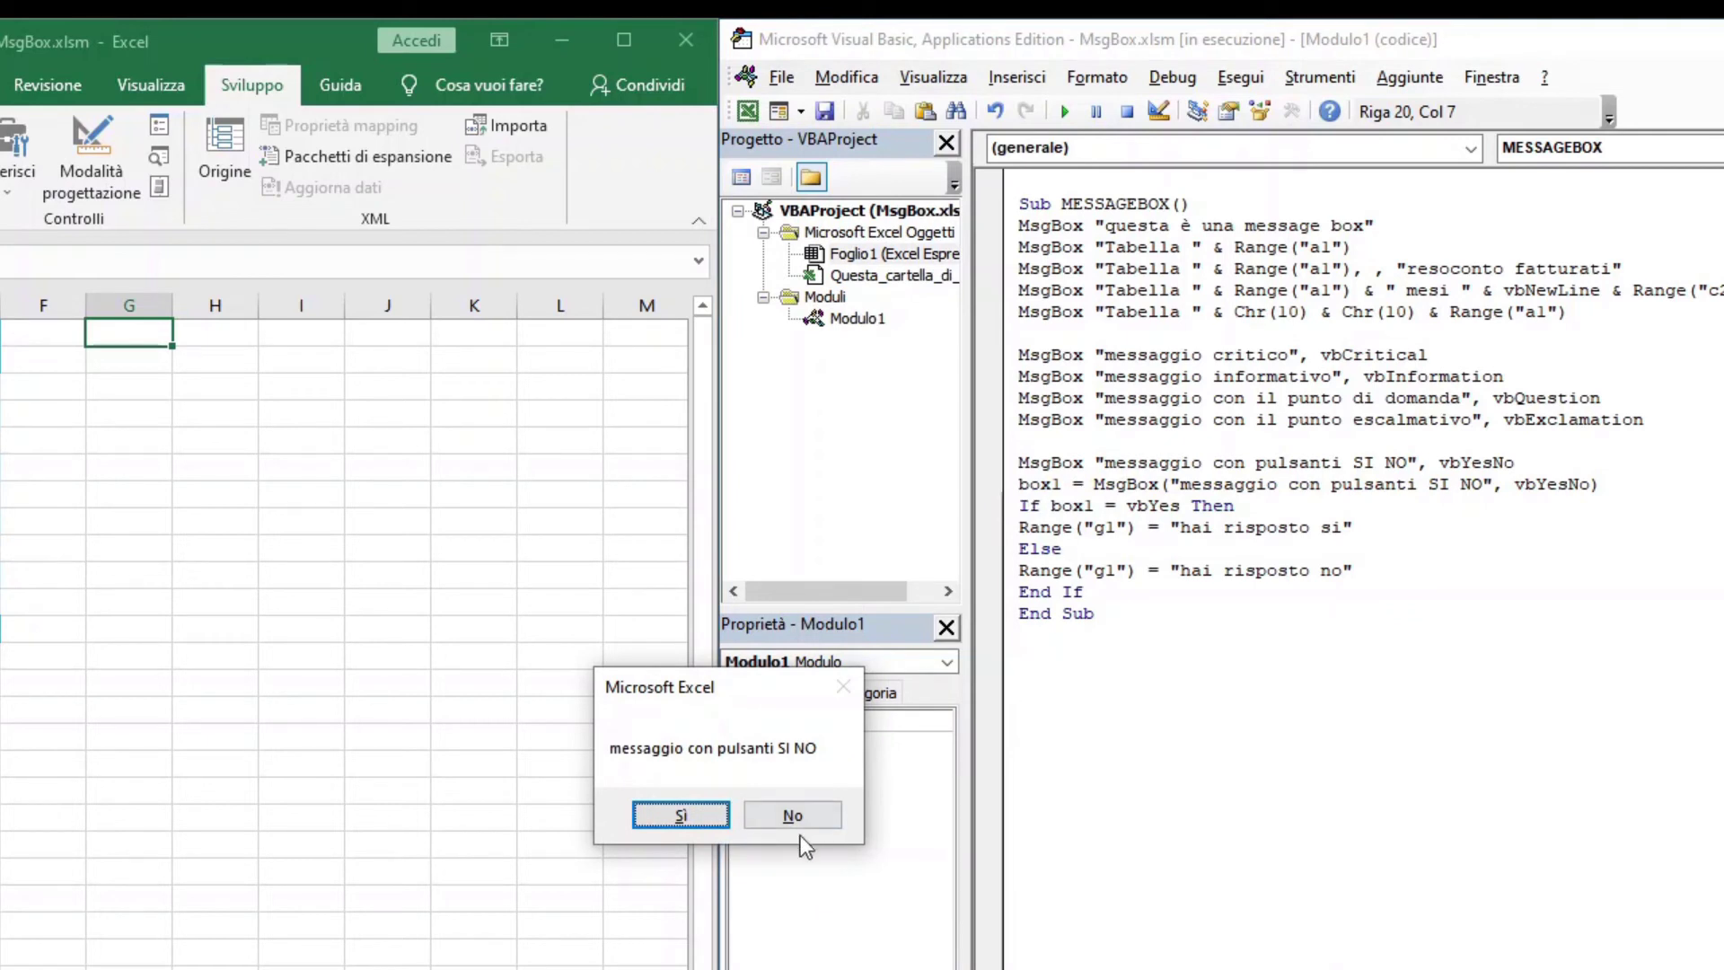
left_click(705, 814)
key("F8")
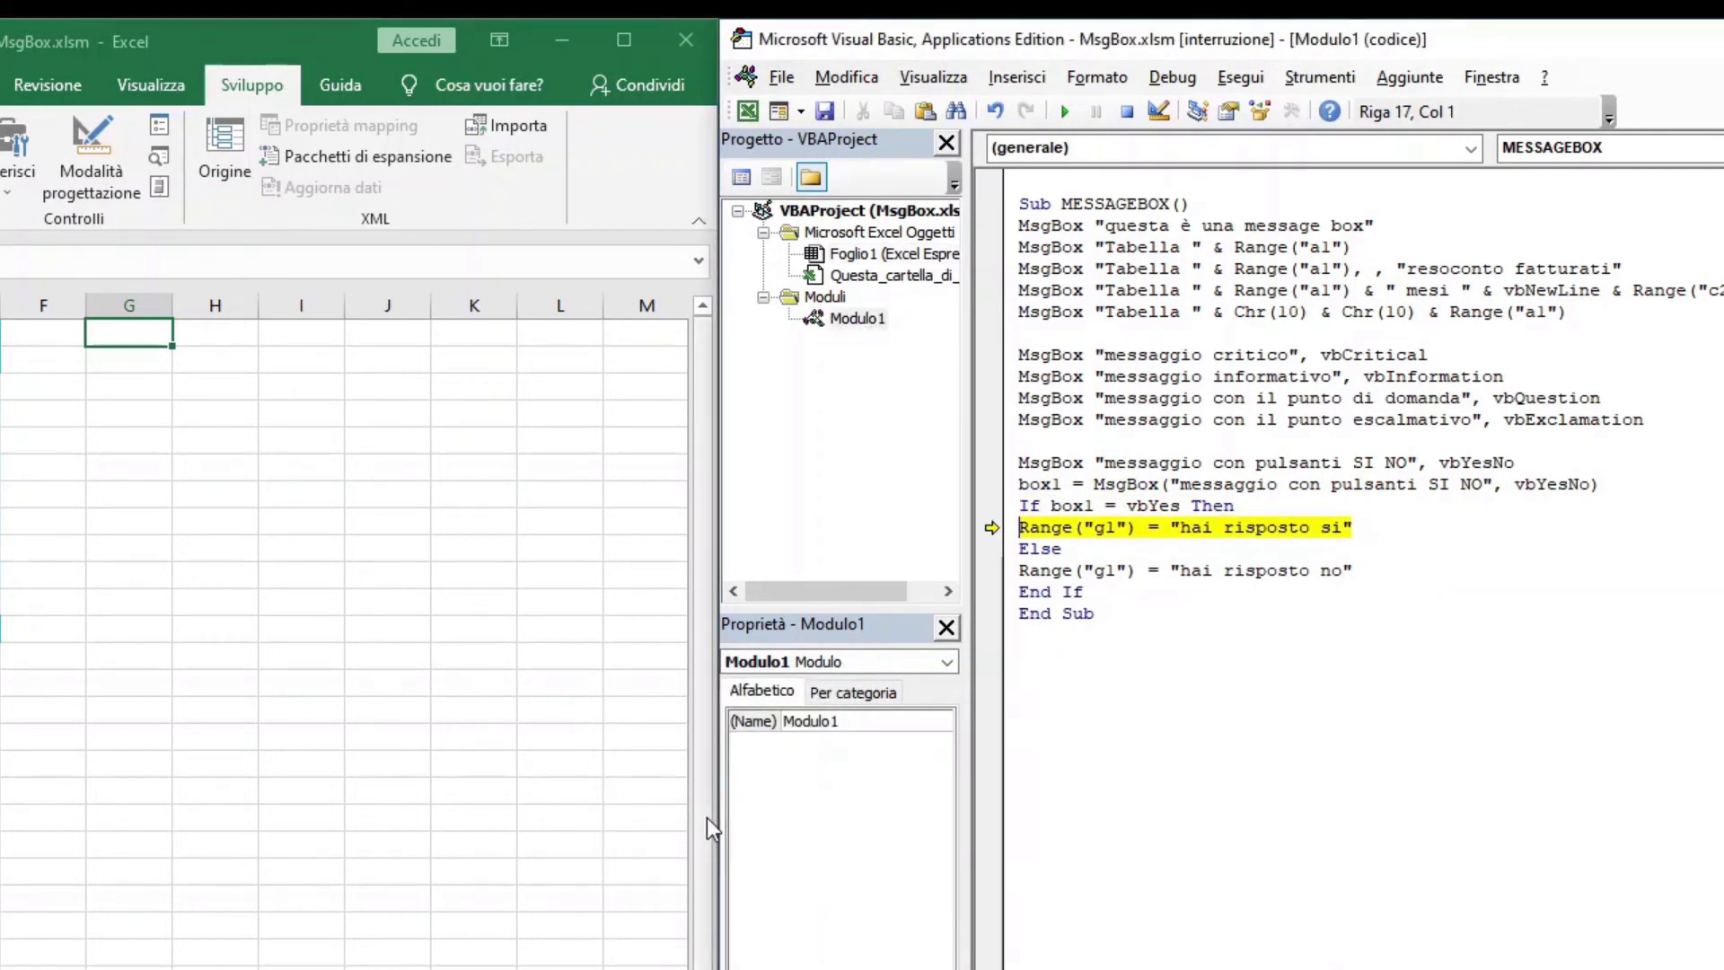
key("F8")
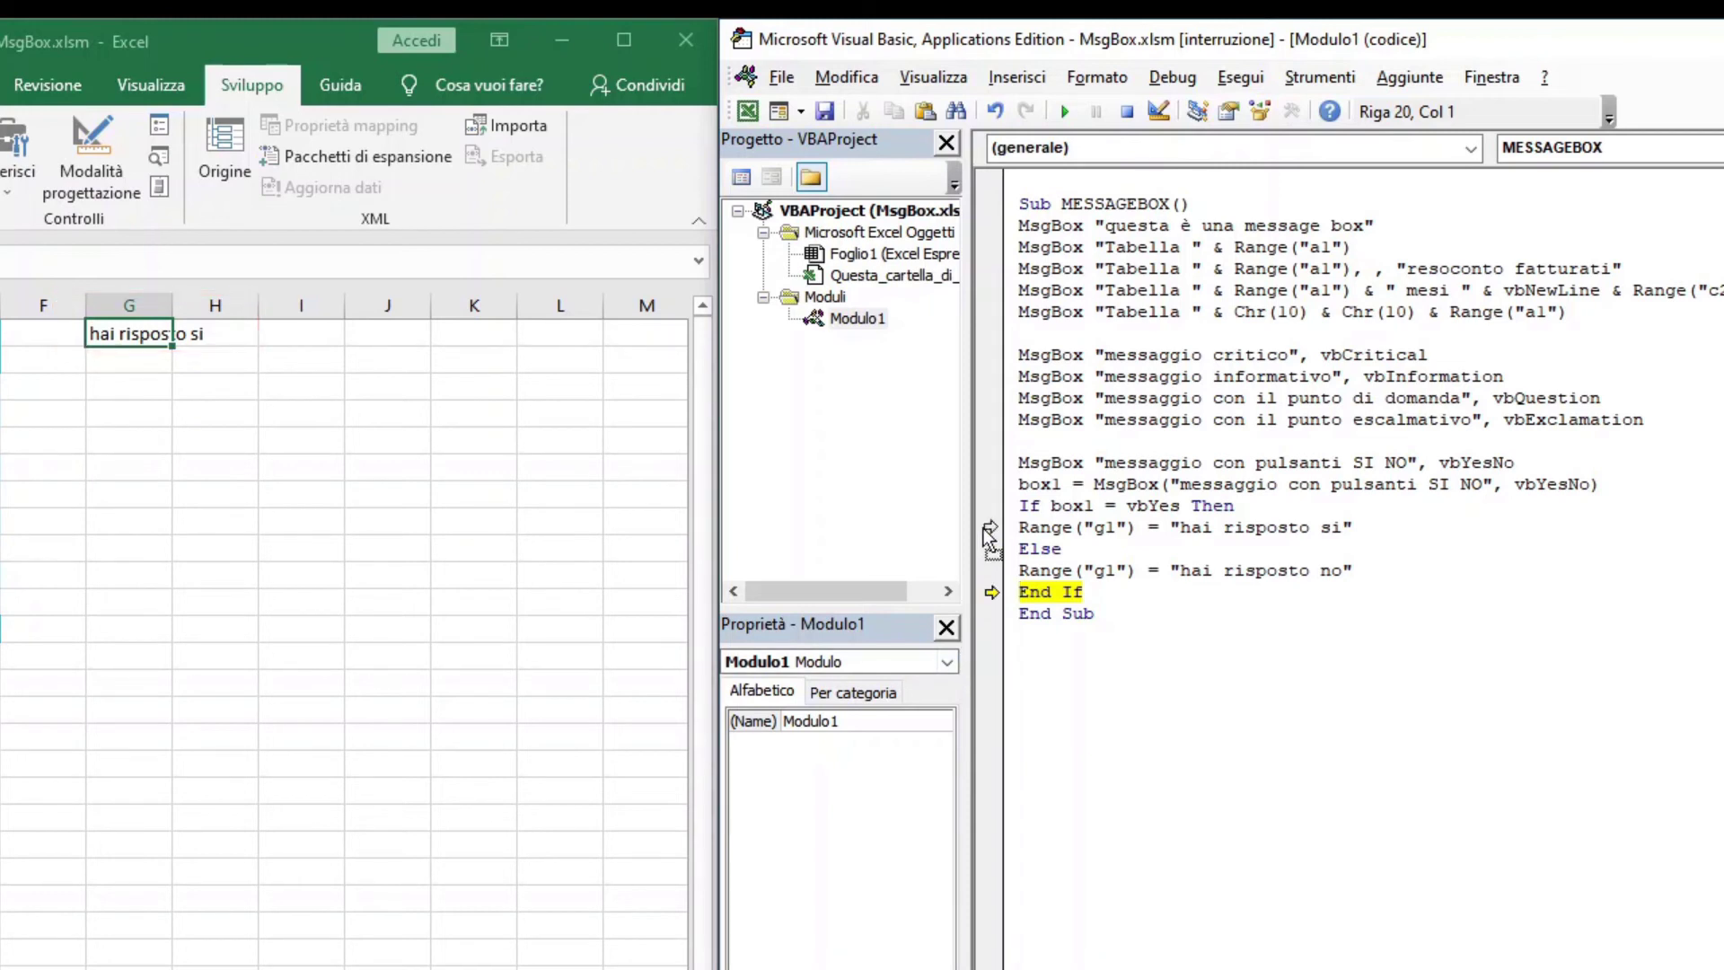
- Rerun the macro from the box1 line and answer No to the message box
left_click_drag(986, 592, 986, 484)
key("F5")
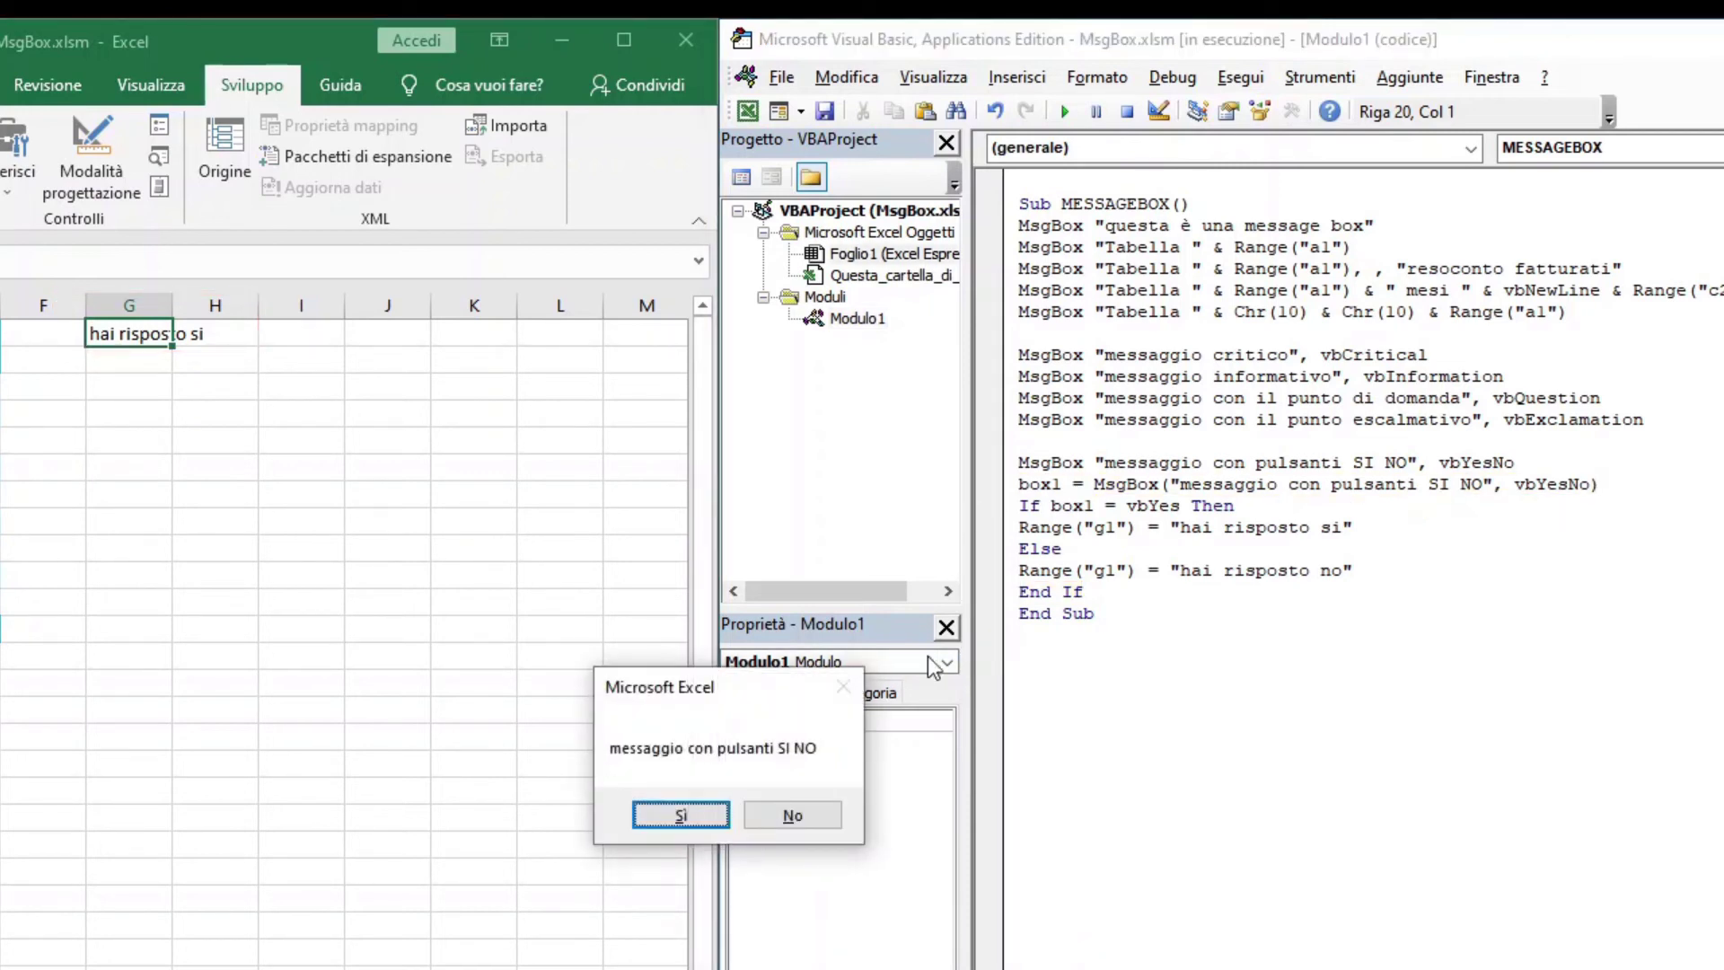
left_click(829, 817)
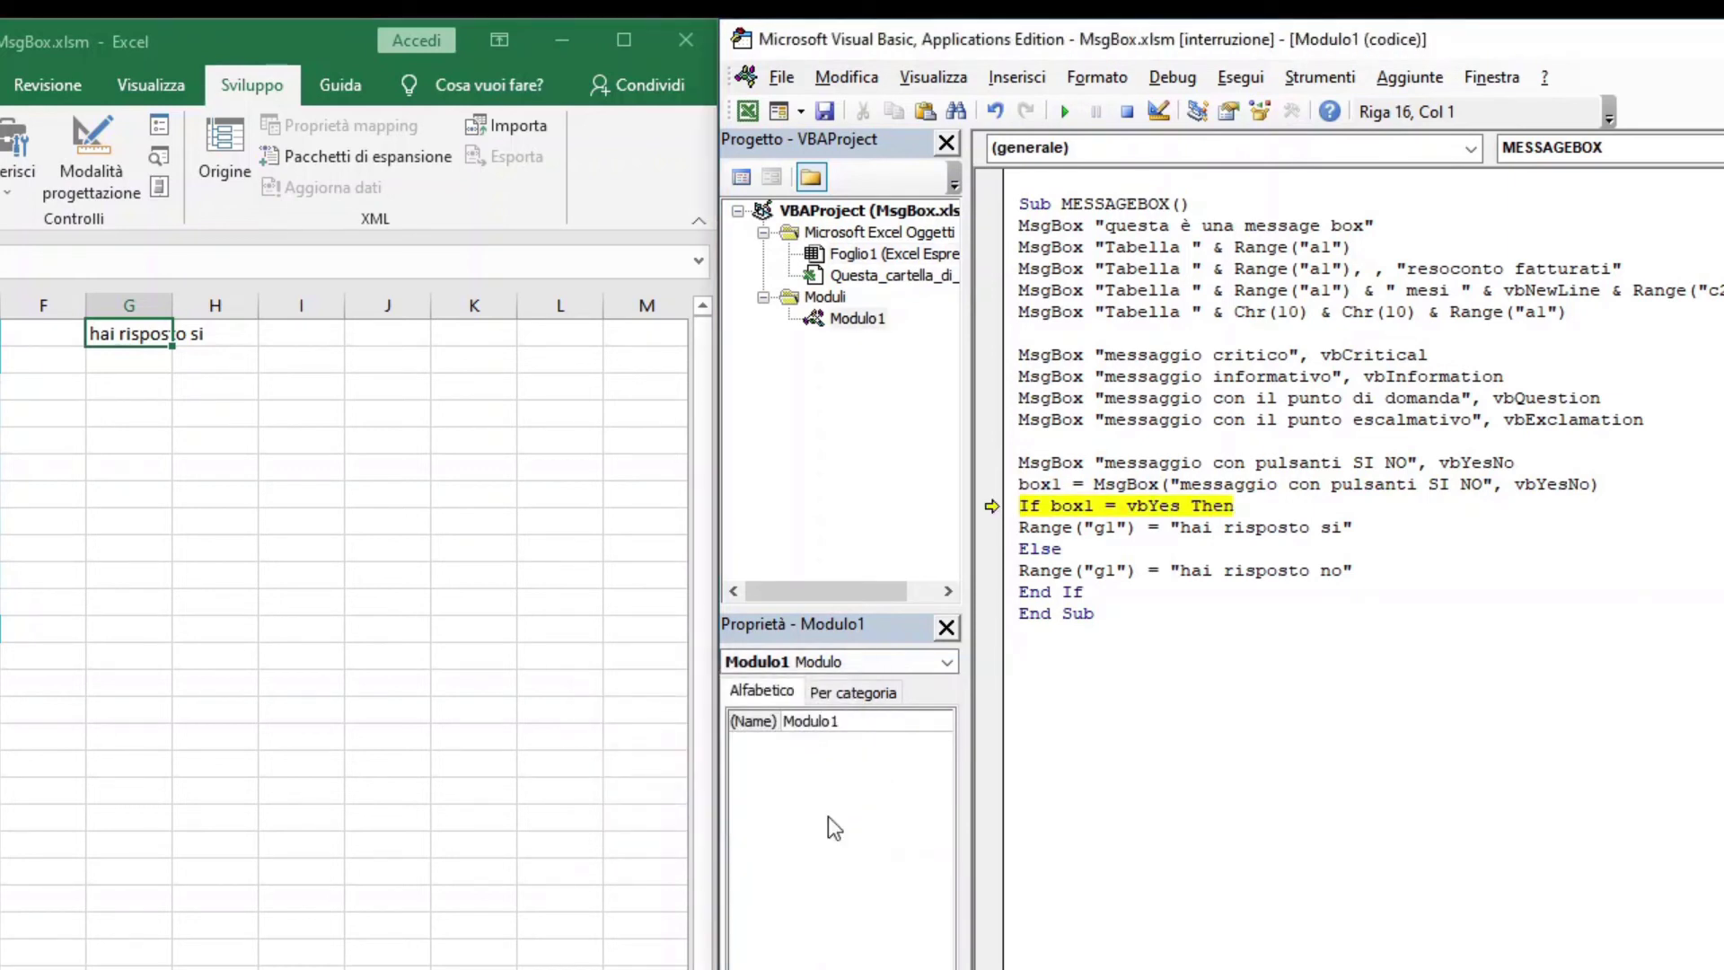
- Step through the Else branch so G1 reads 'hai risposto no', then add a blank line above End Sub
key("F8")
key("F8")
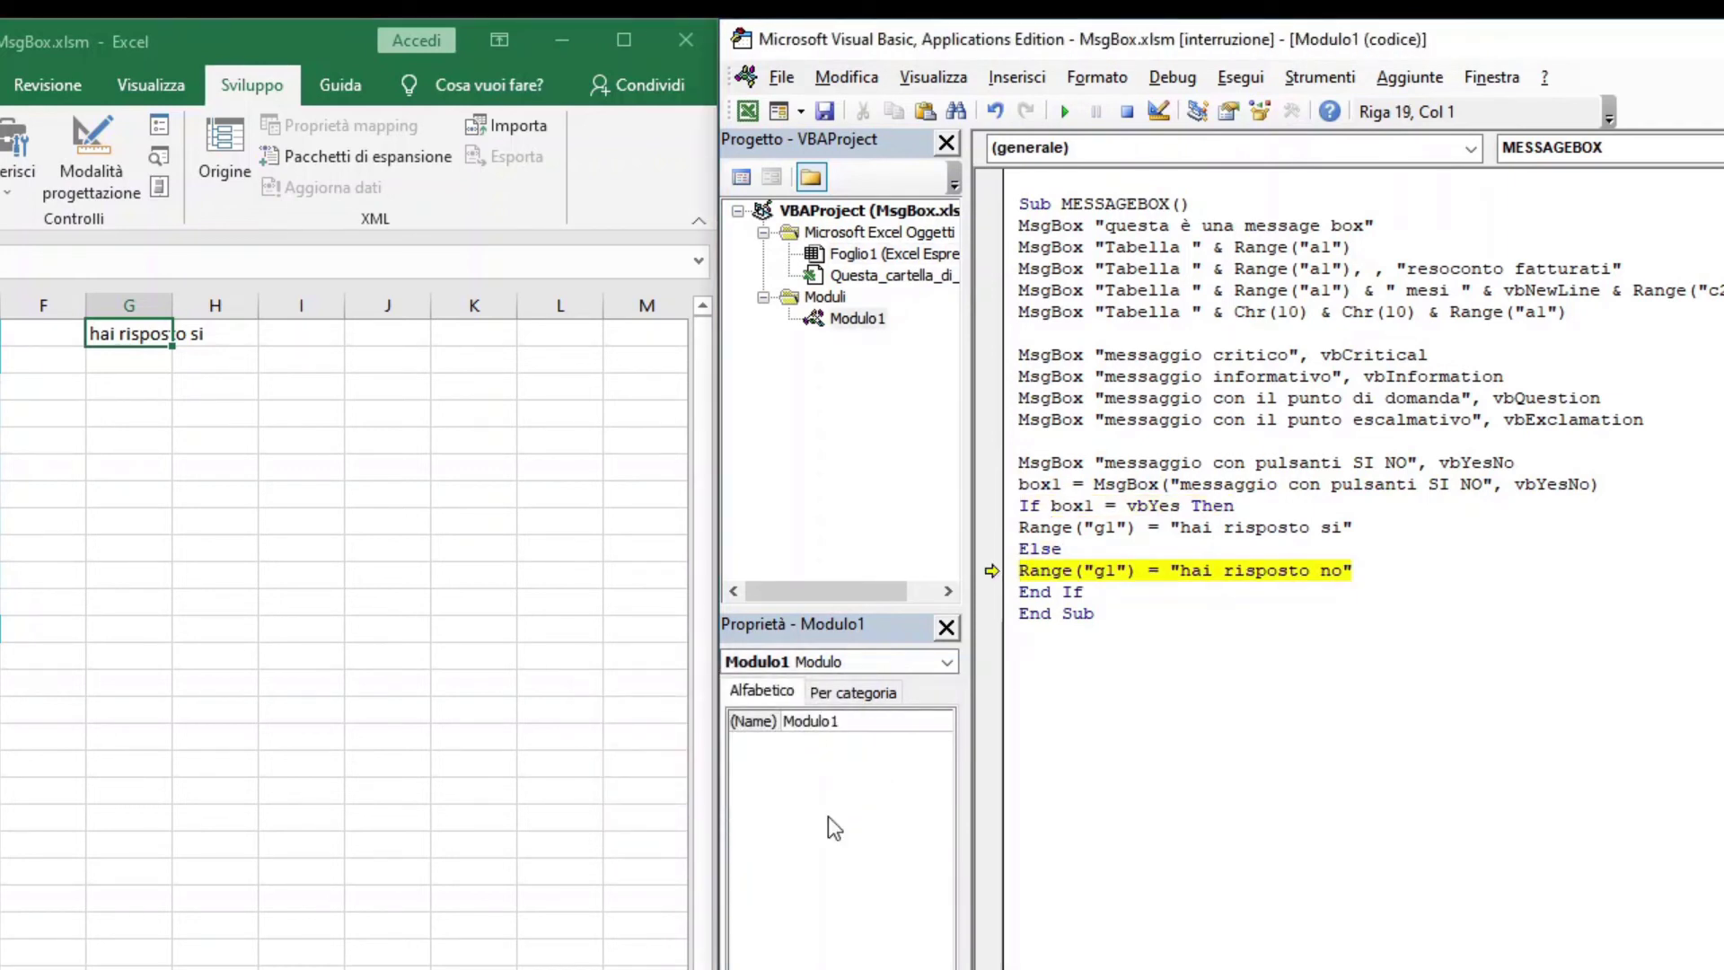
key("F8")
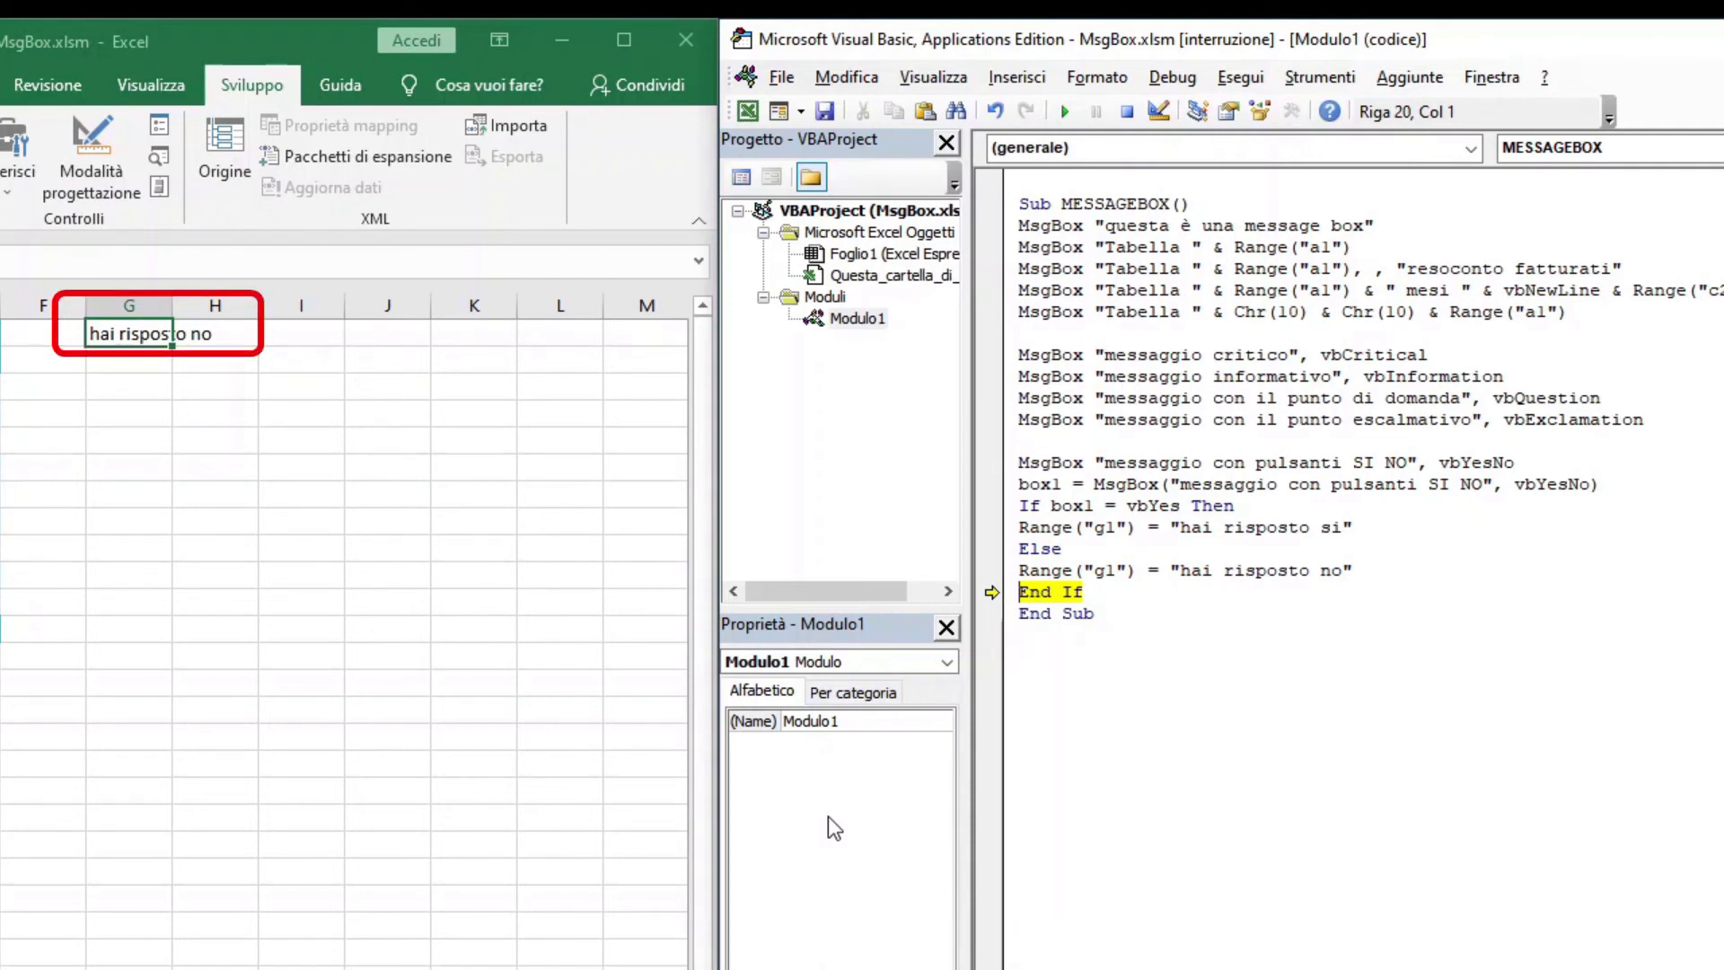
key("F8")
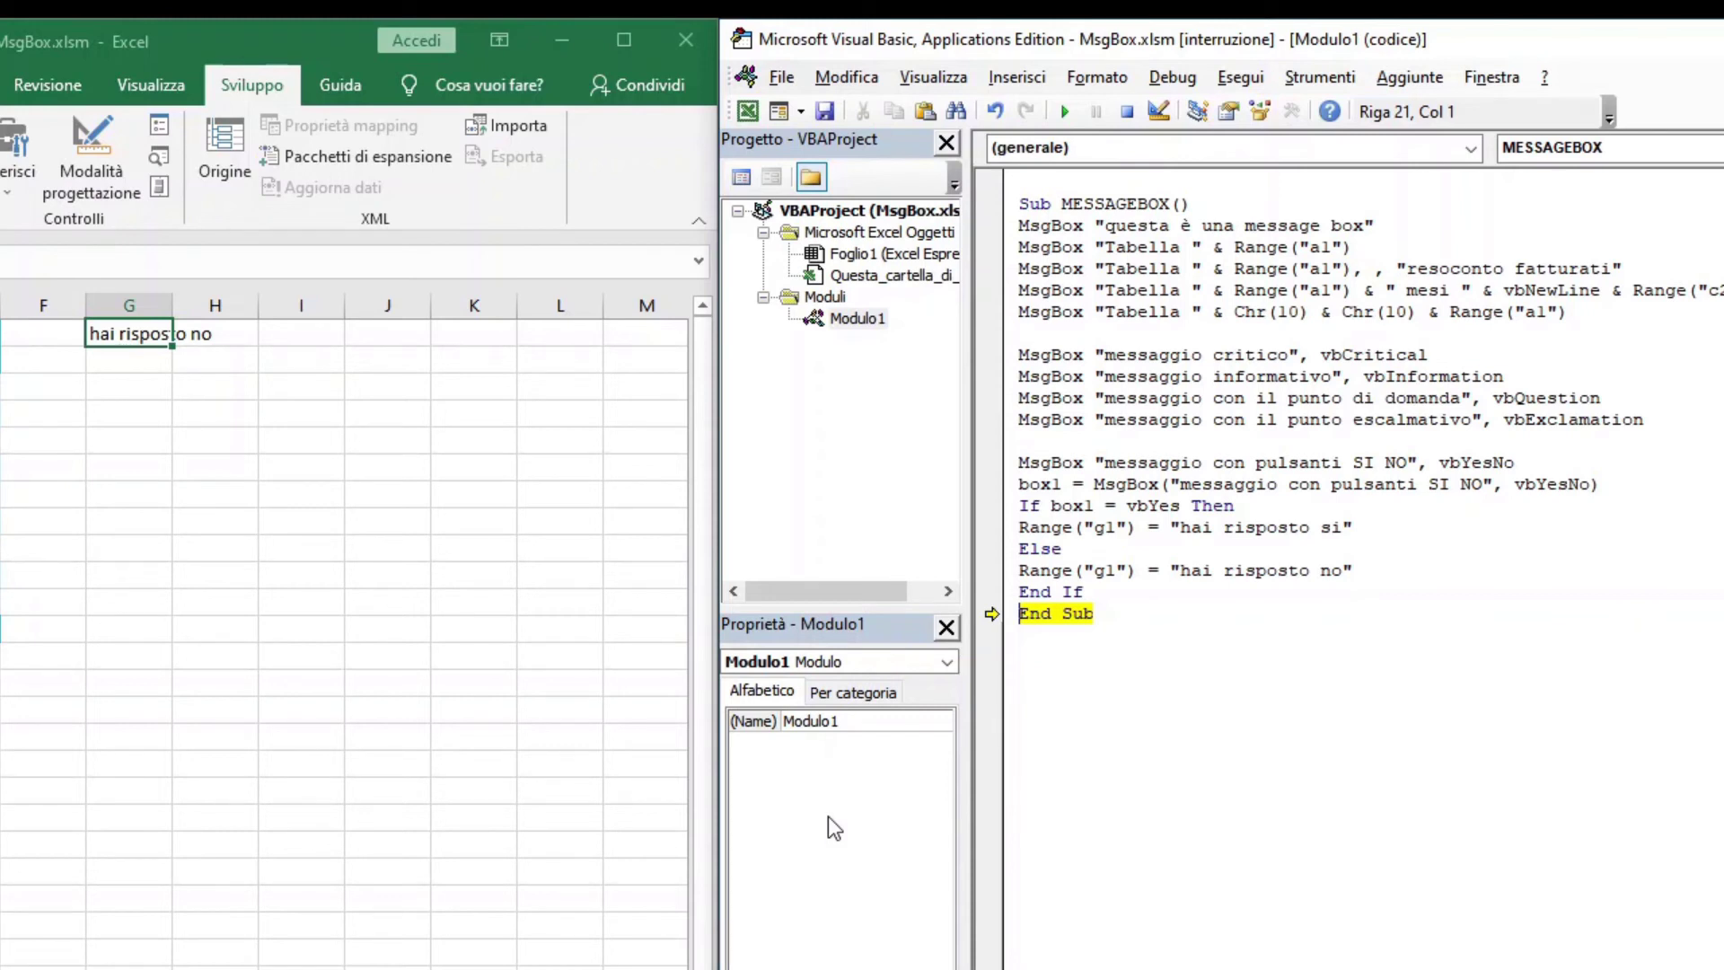
key("Return")
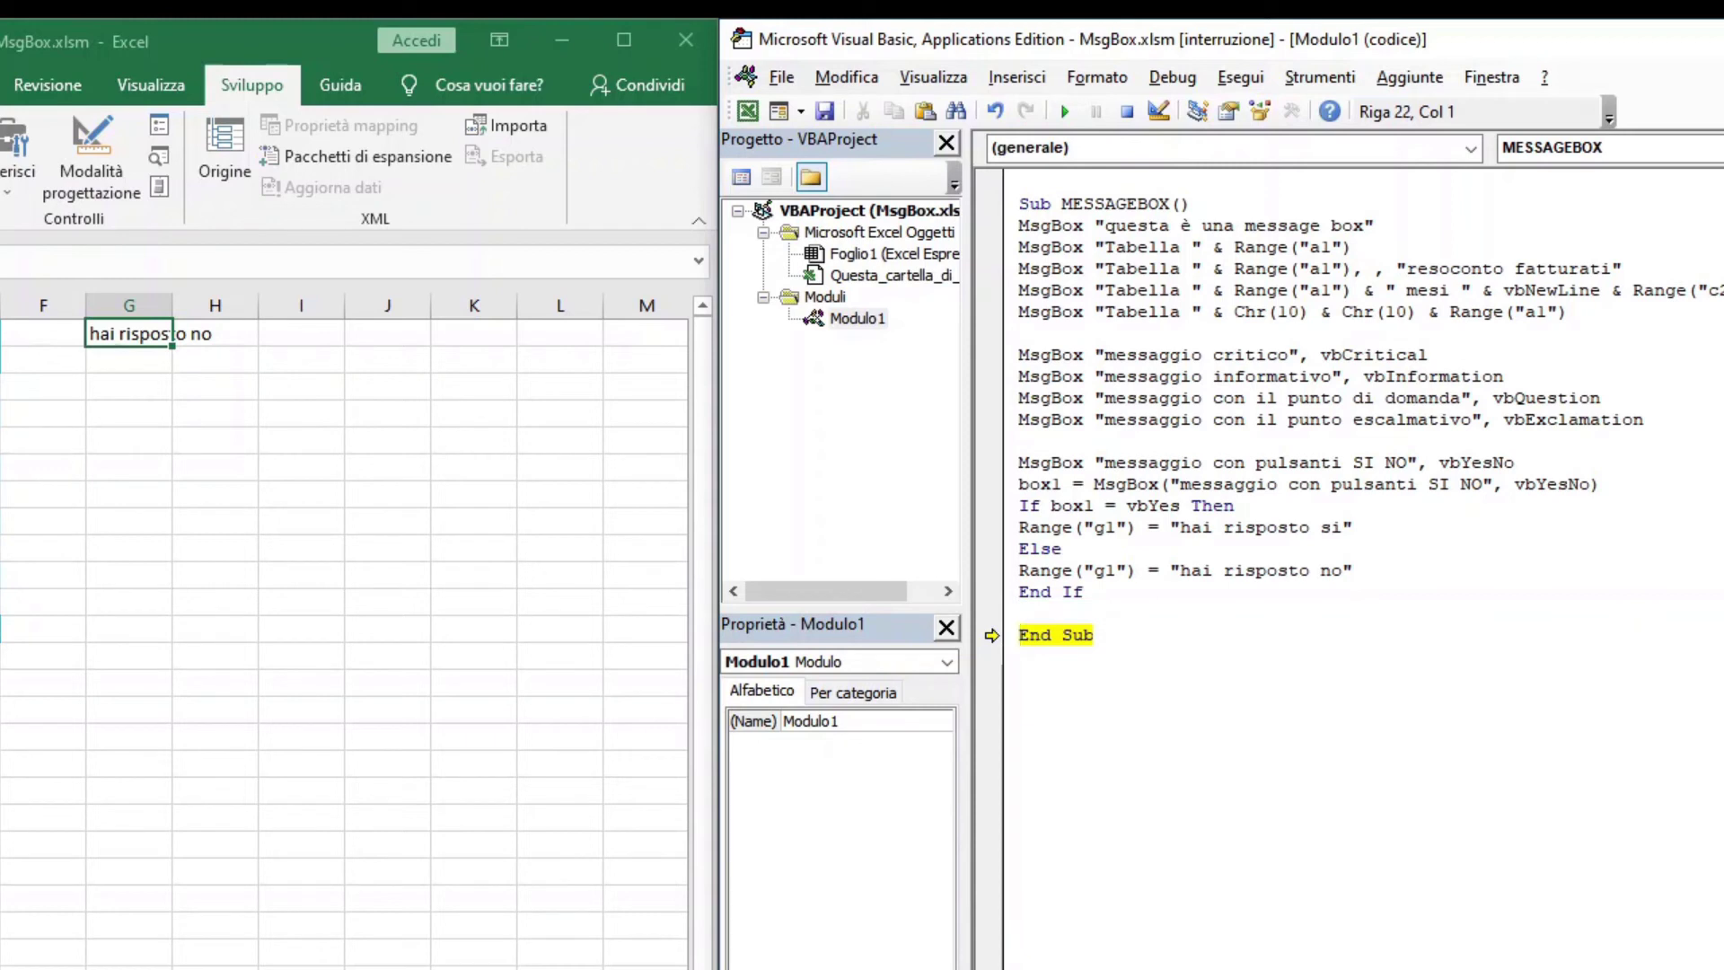
- Add box2 = MsgBox("messaggio con pulsanti OK Annulla", vbOKCancel), run it and choose Annulla
left_click(1043, 611)
type("b")
type("ox2")
type("= ")
type("ms")
type("gbox")
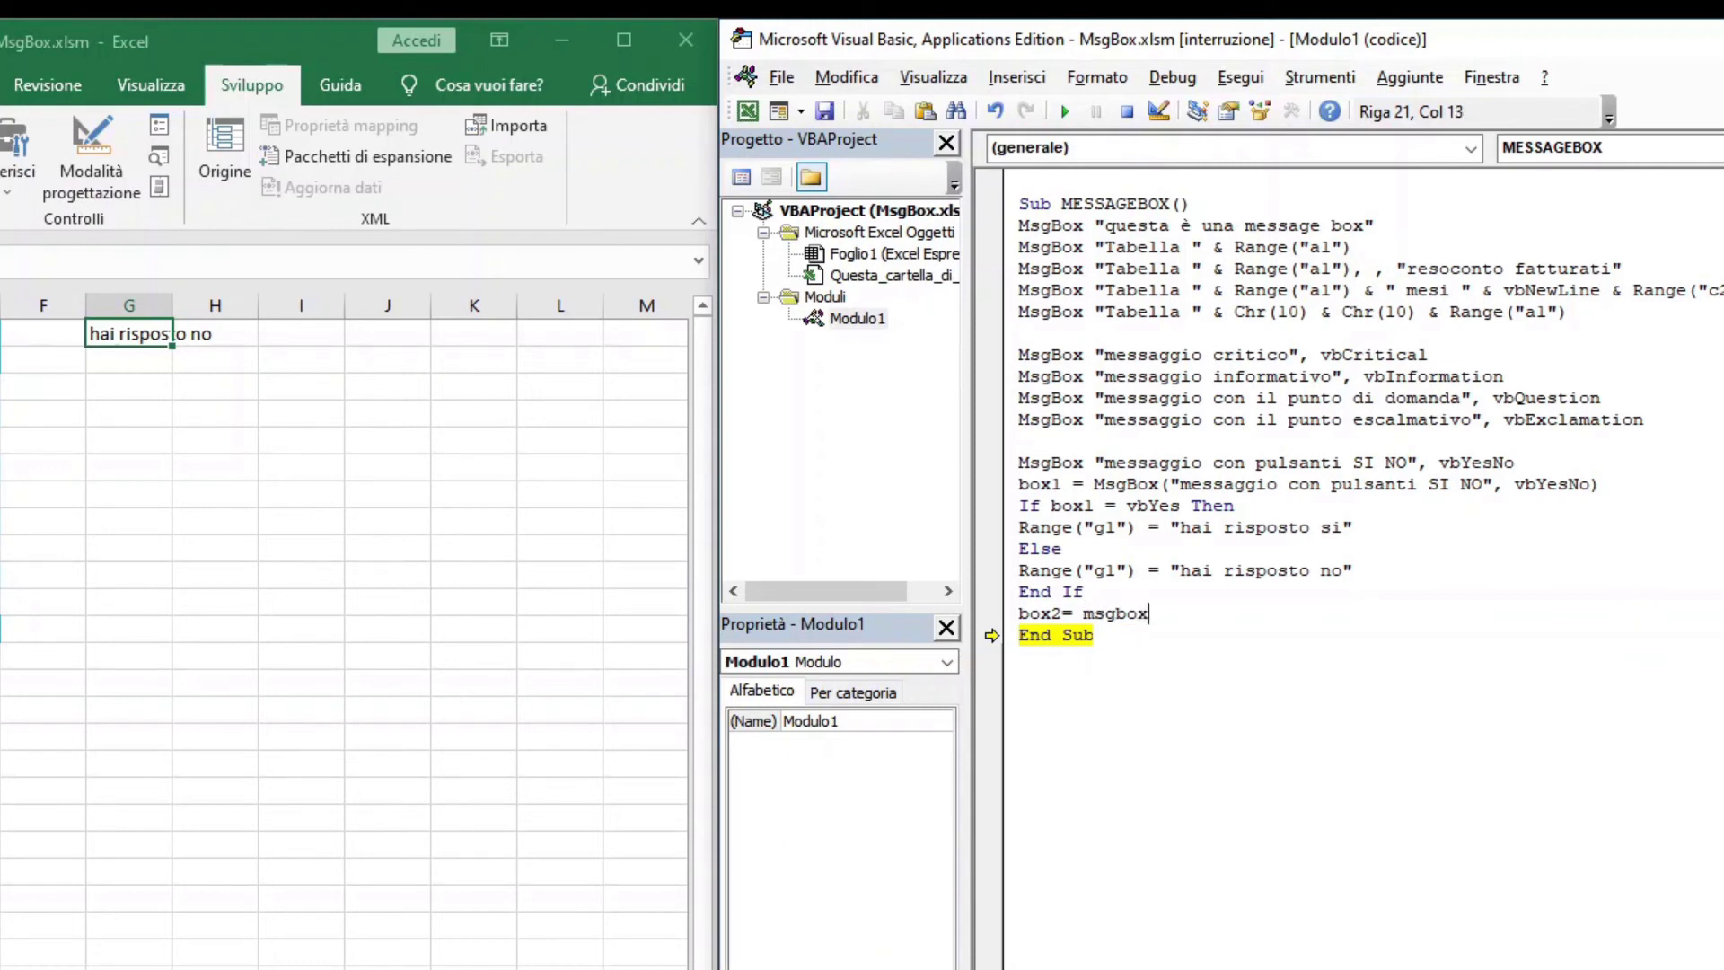
type("(\"")
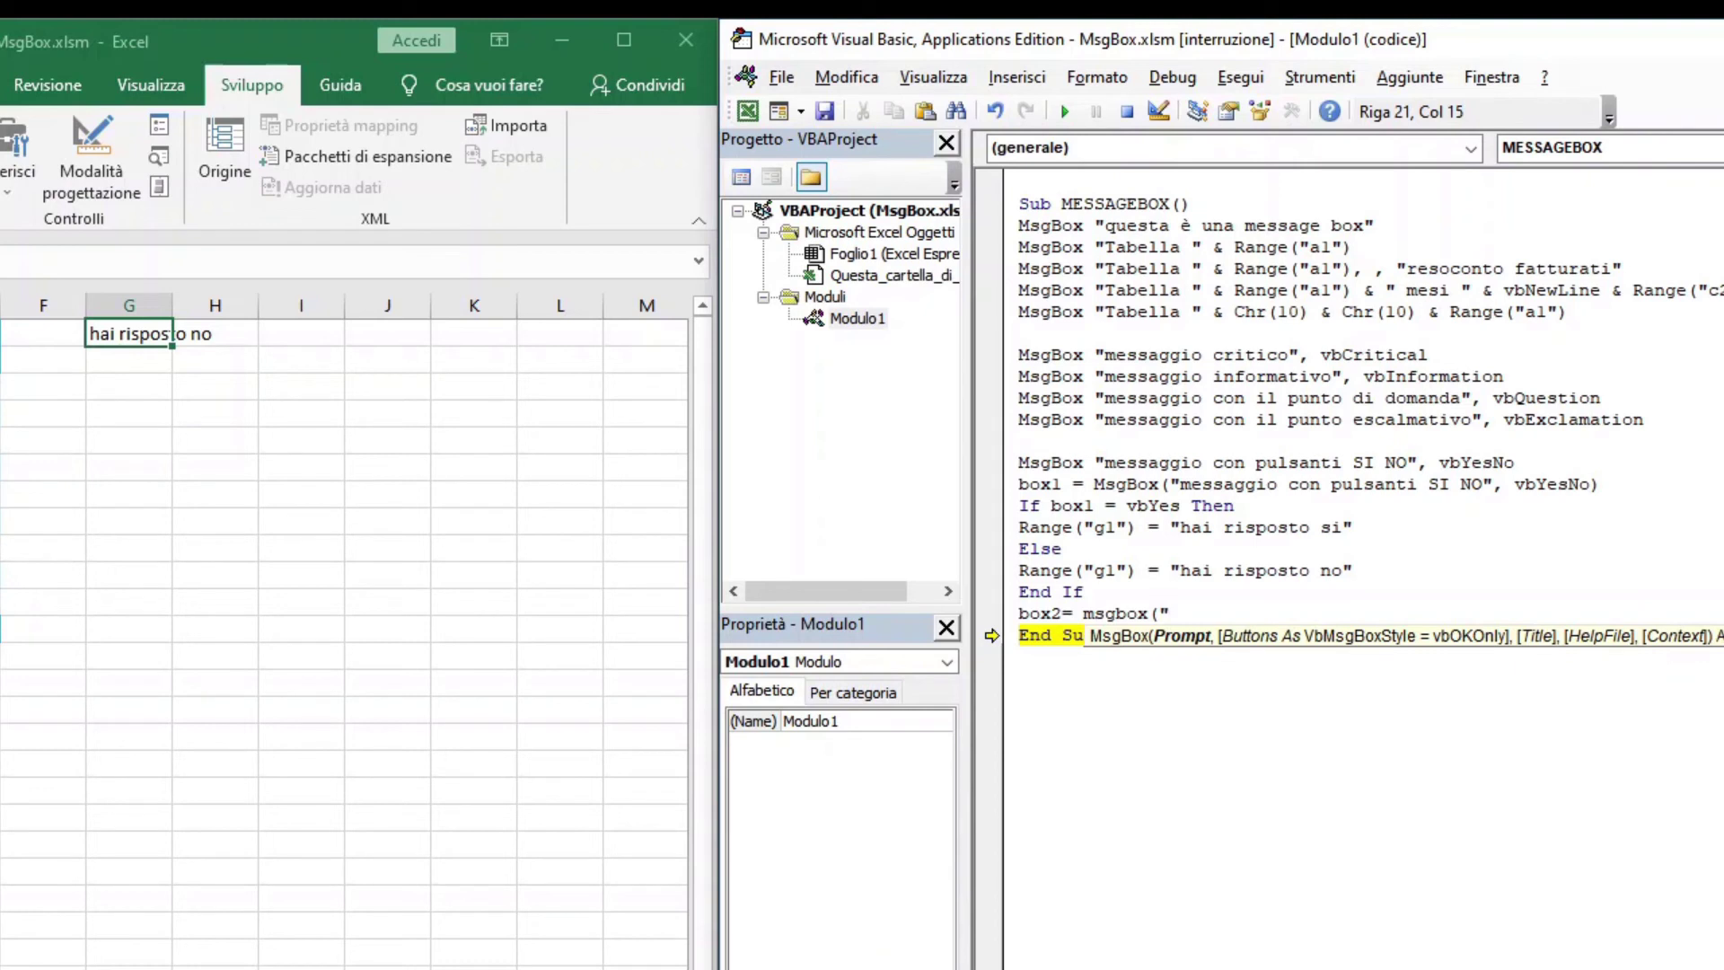
type("messagg")
type("io con")
type(" pulsant")
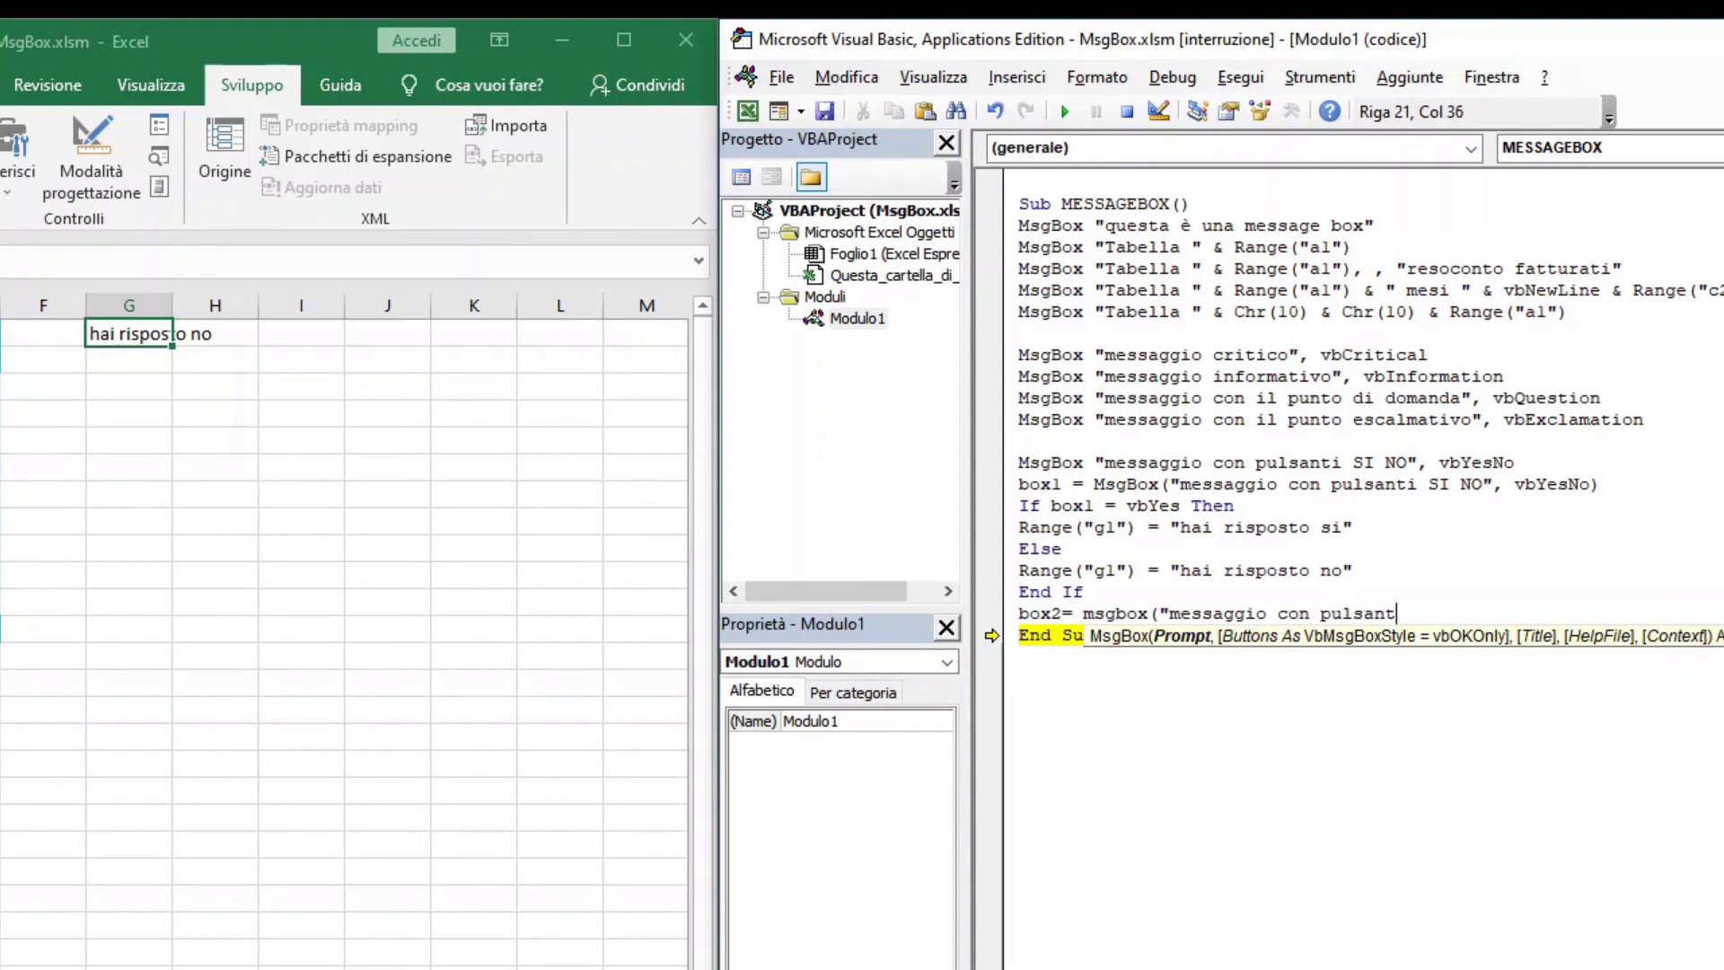
type("i ")
type("OK Ann")
type("ulla\"")
type(", ")
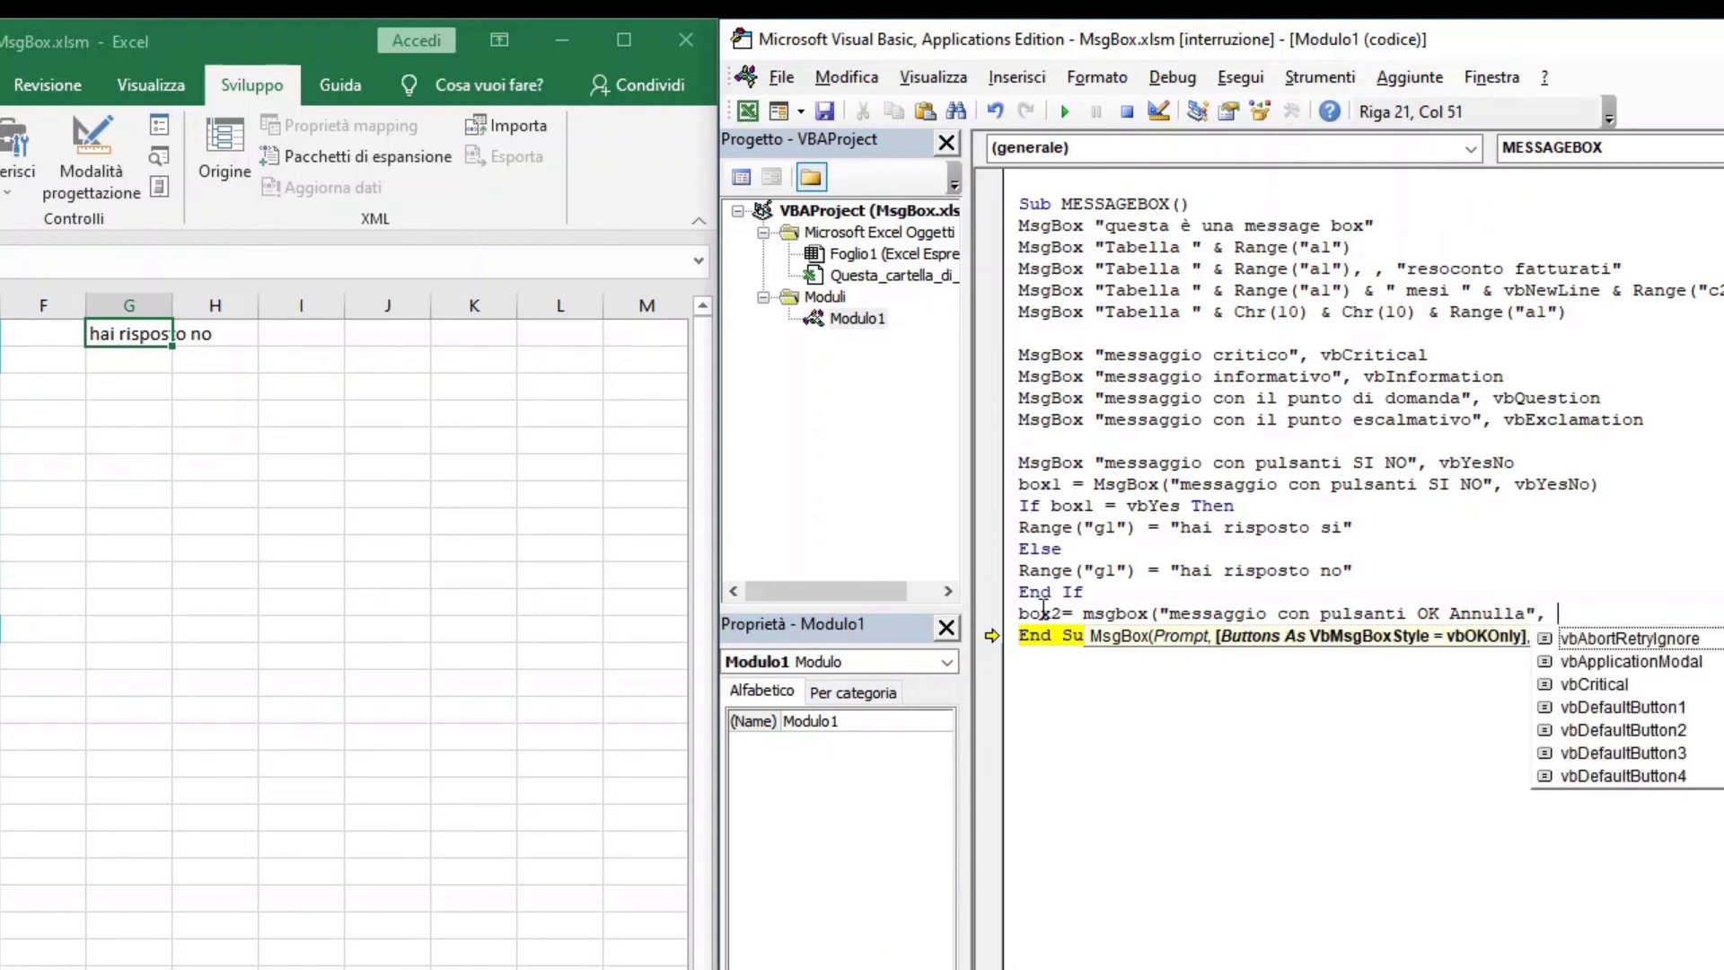
type("vb")
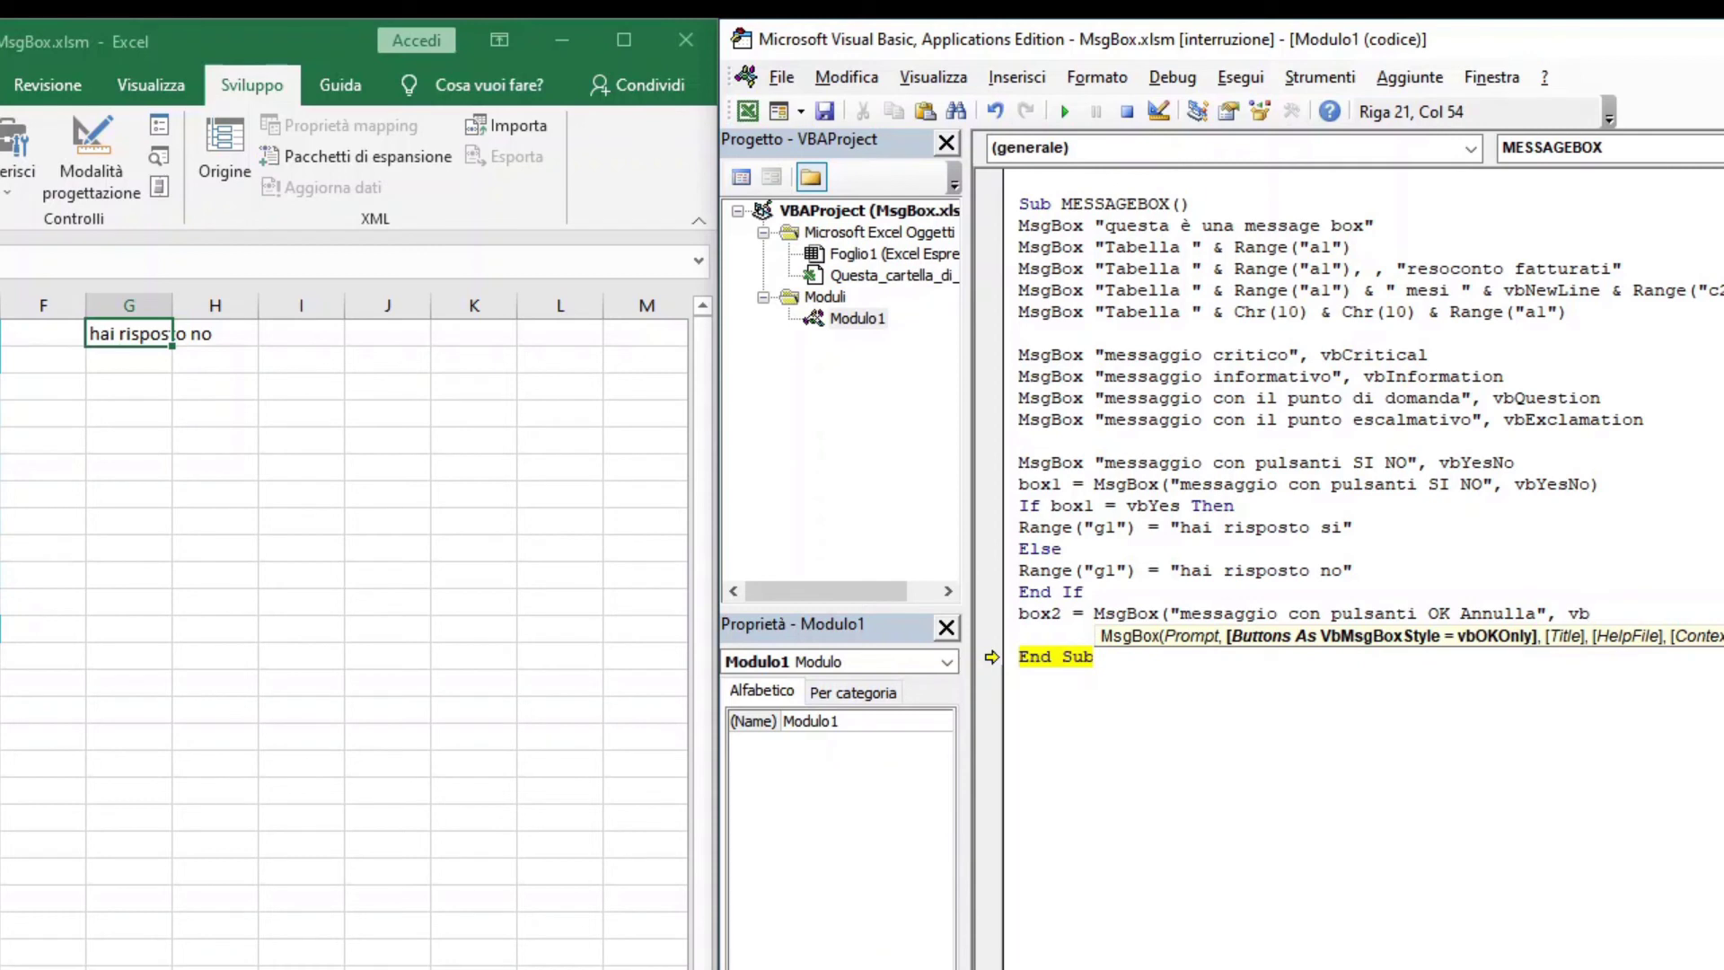
type("okca")
type("ncel")
type(")")
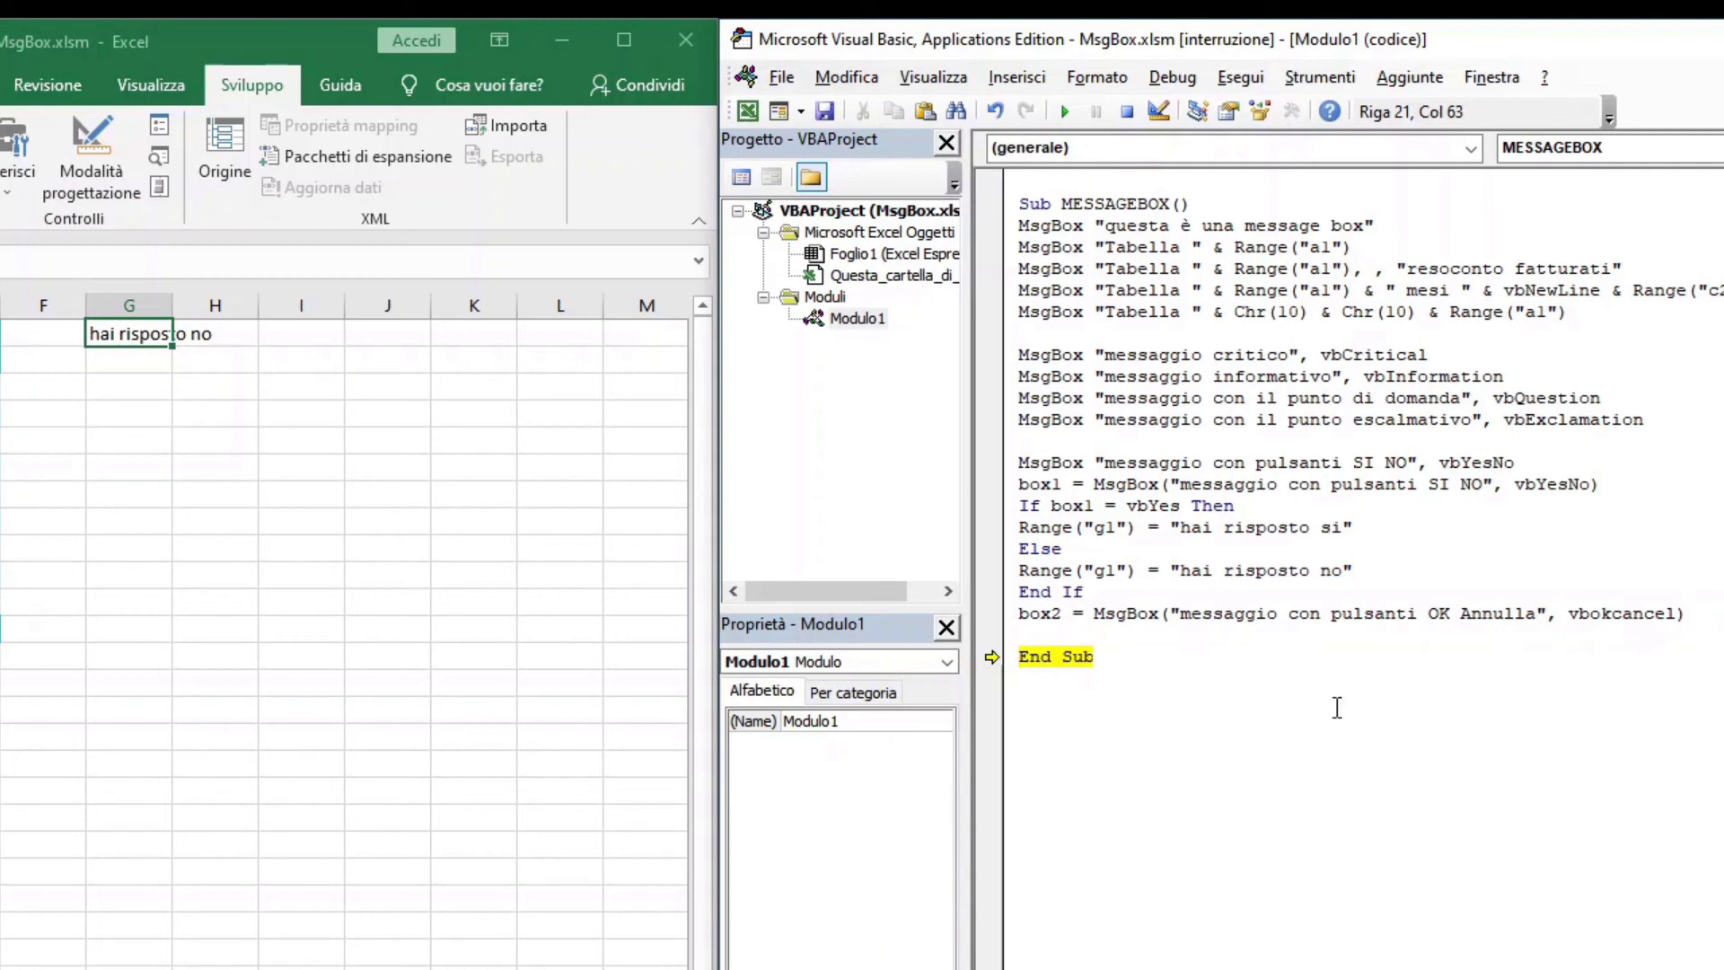
left_click_drag(989, 659, 992, 615)
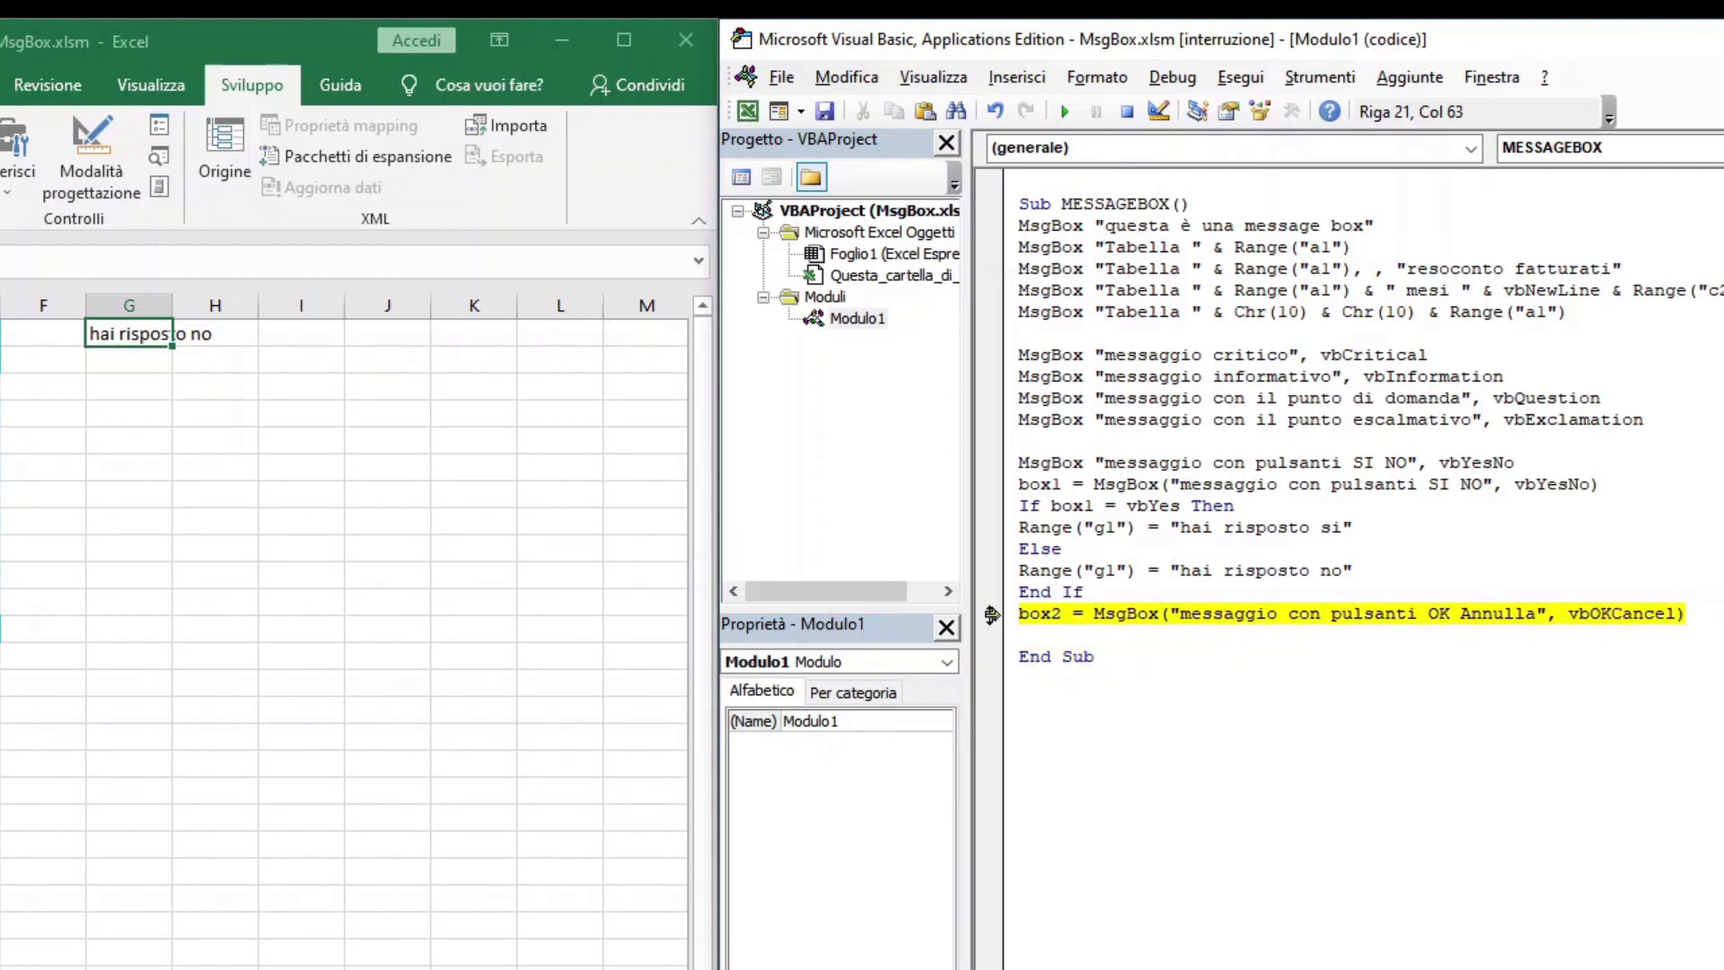
key("F5")
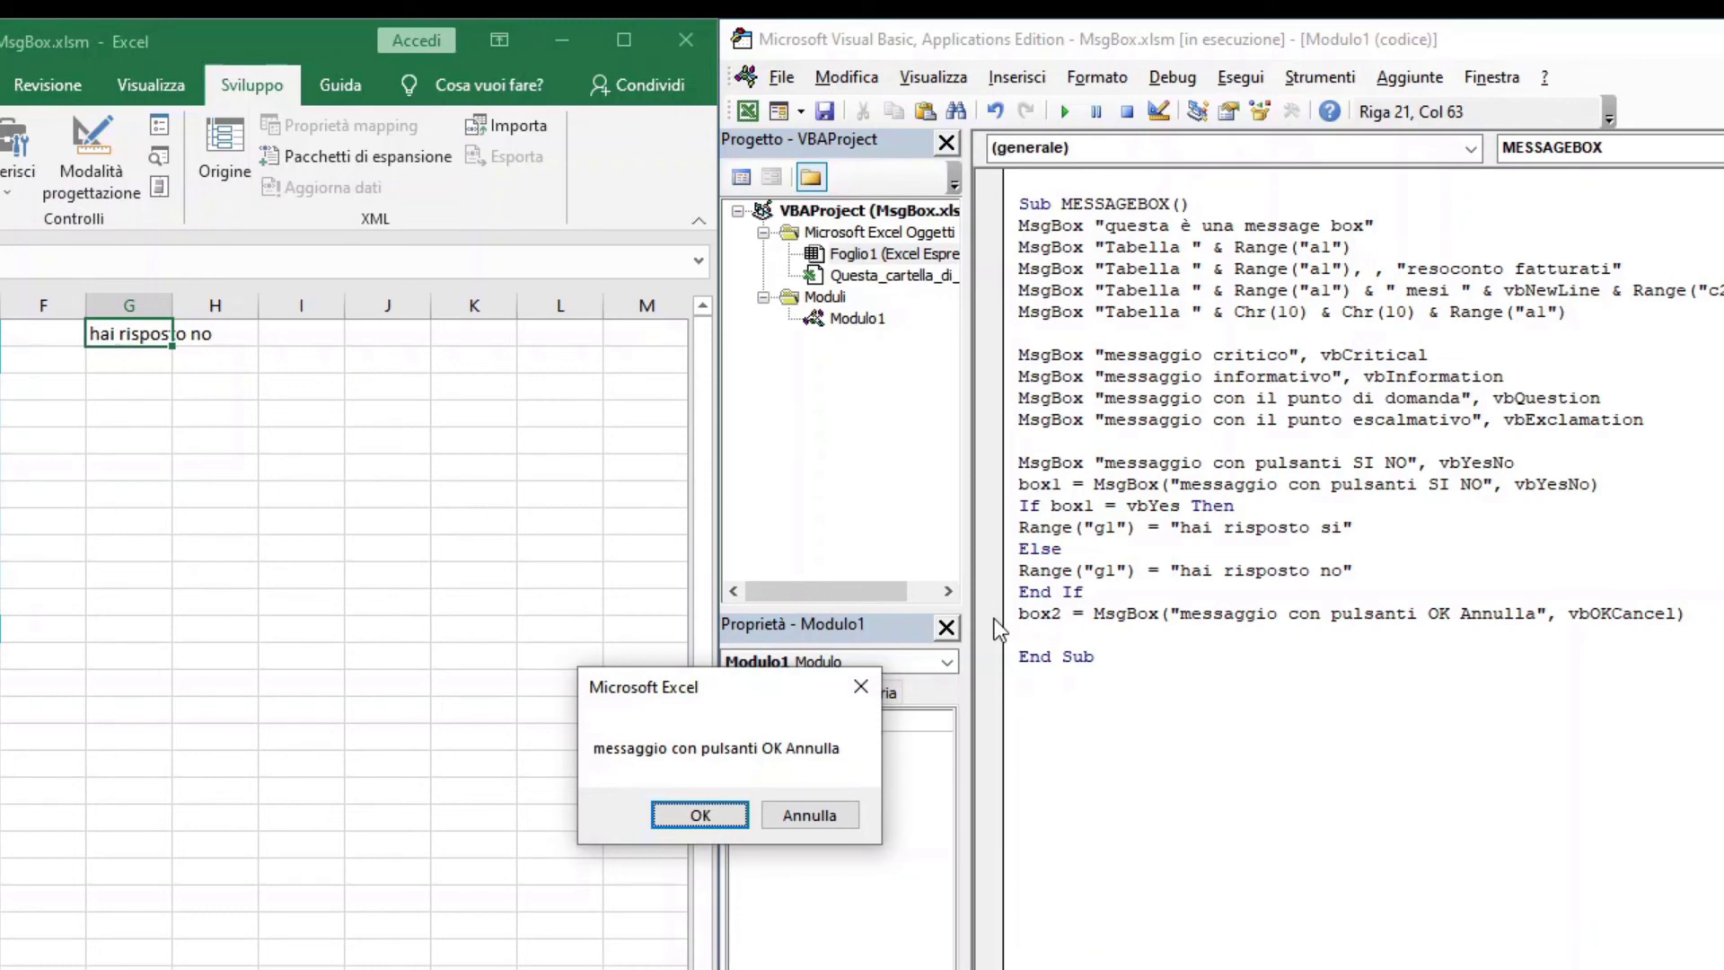
left_click(841, 812)
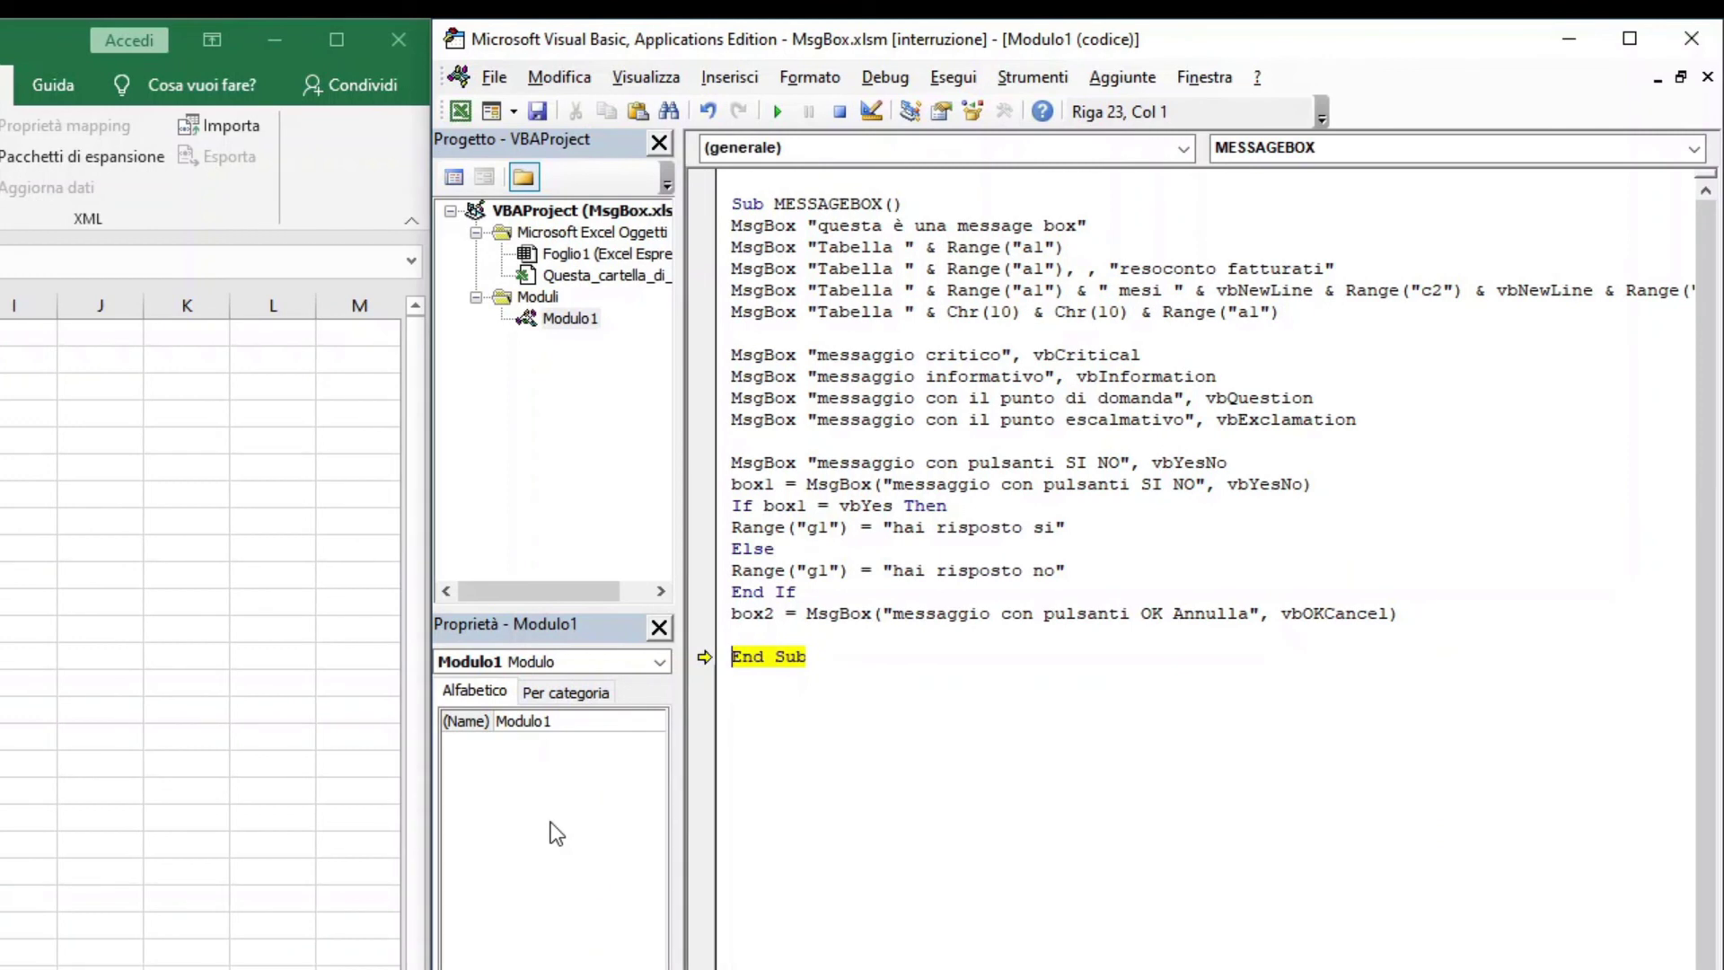
- Add box3 = MsgBox("messaggio con pulsanti SI NO Annulla", vbYesNoCancel) and resume execution from it
left_click(756, 628)
type("box")
type("3 ")
type("= ms")
type("gbox")
type("(\"")
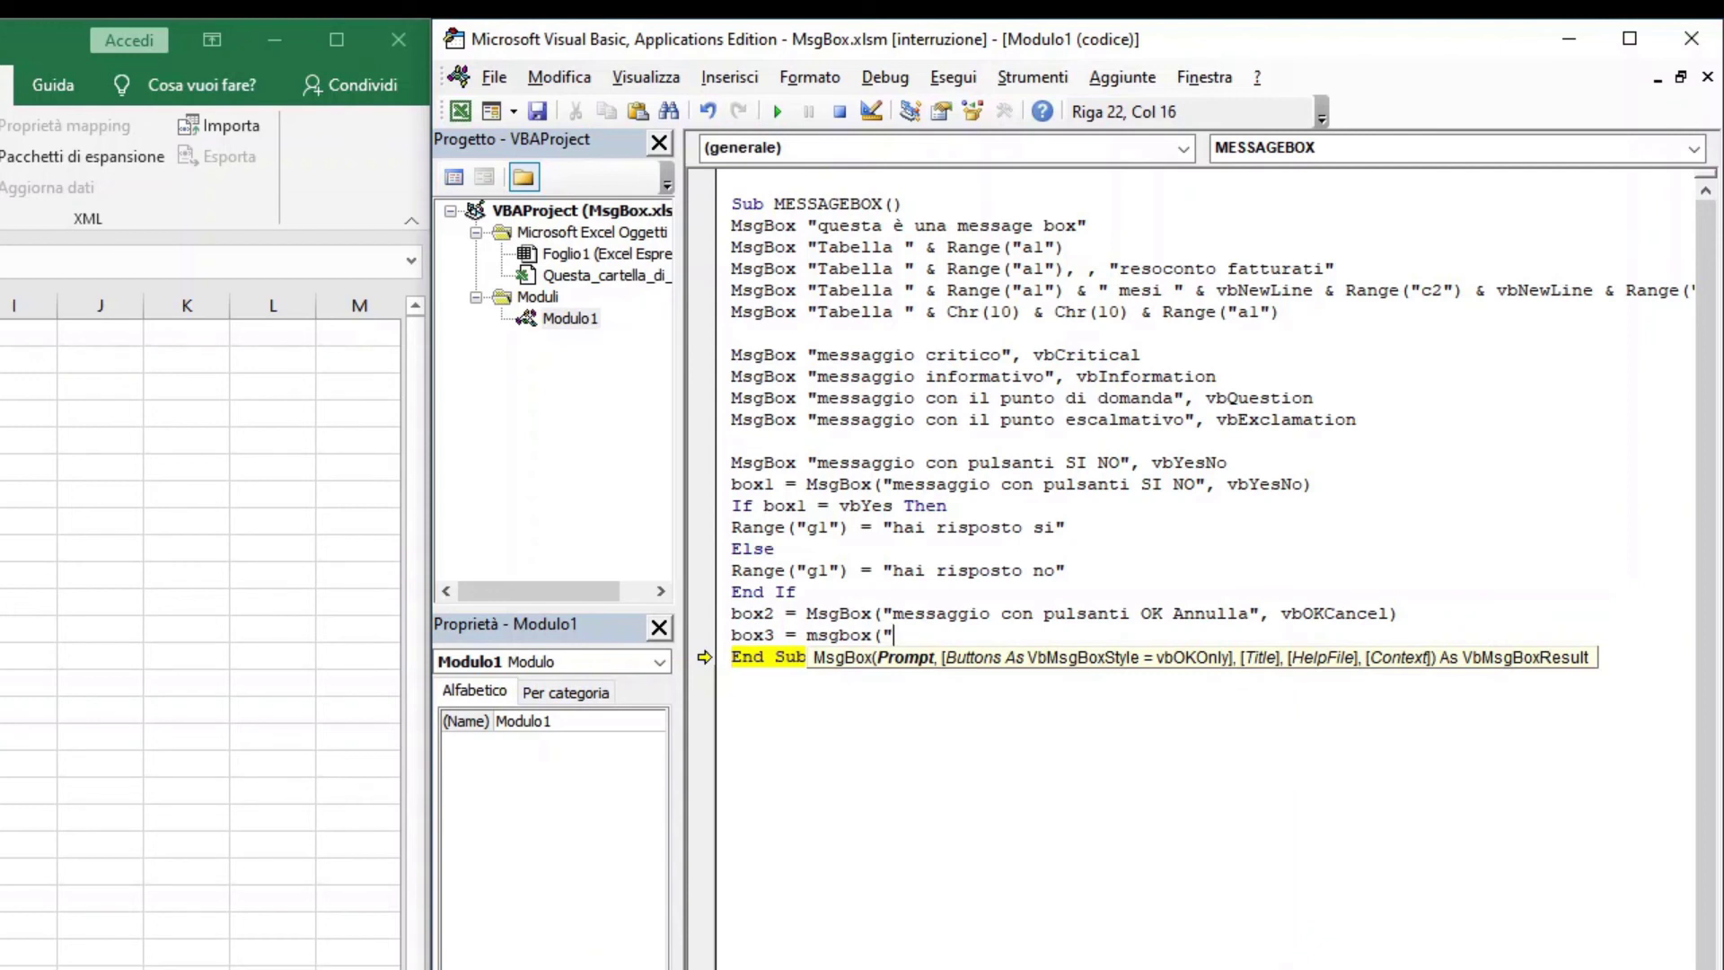
type("messa")
type("ggio ")
type("con pu")
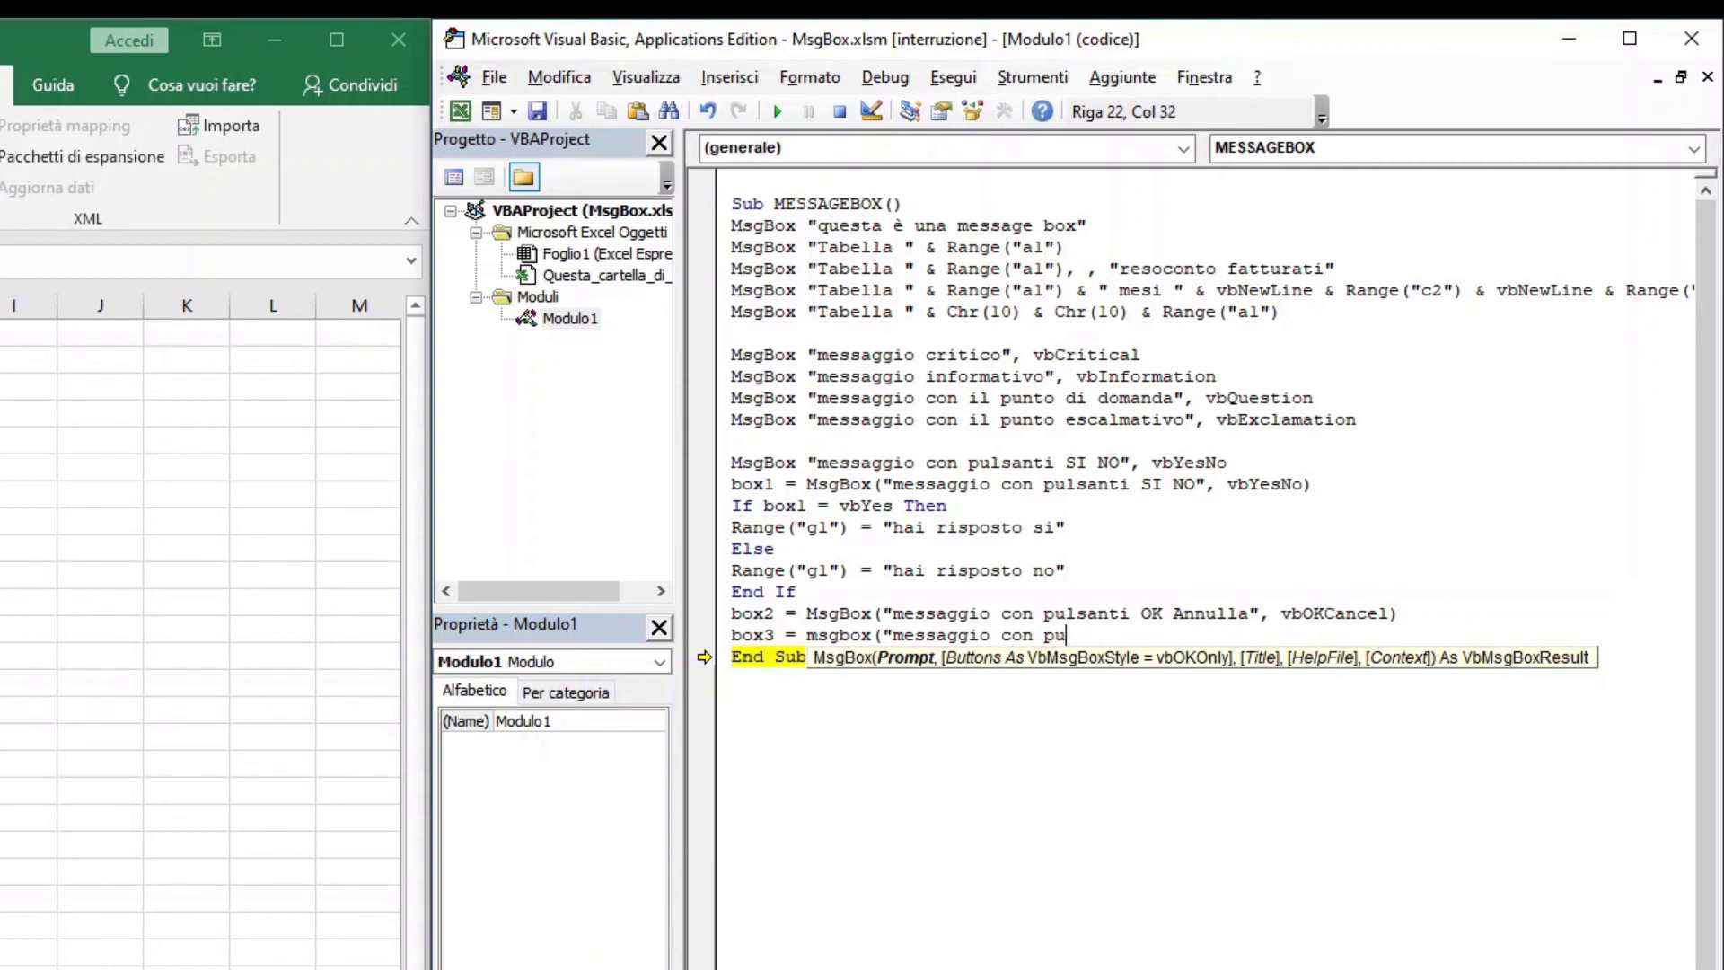
type("lsanti ")
type("SI NO ")
type("A")
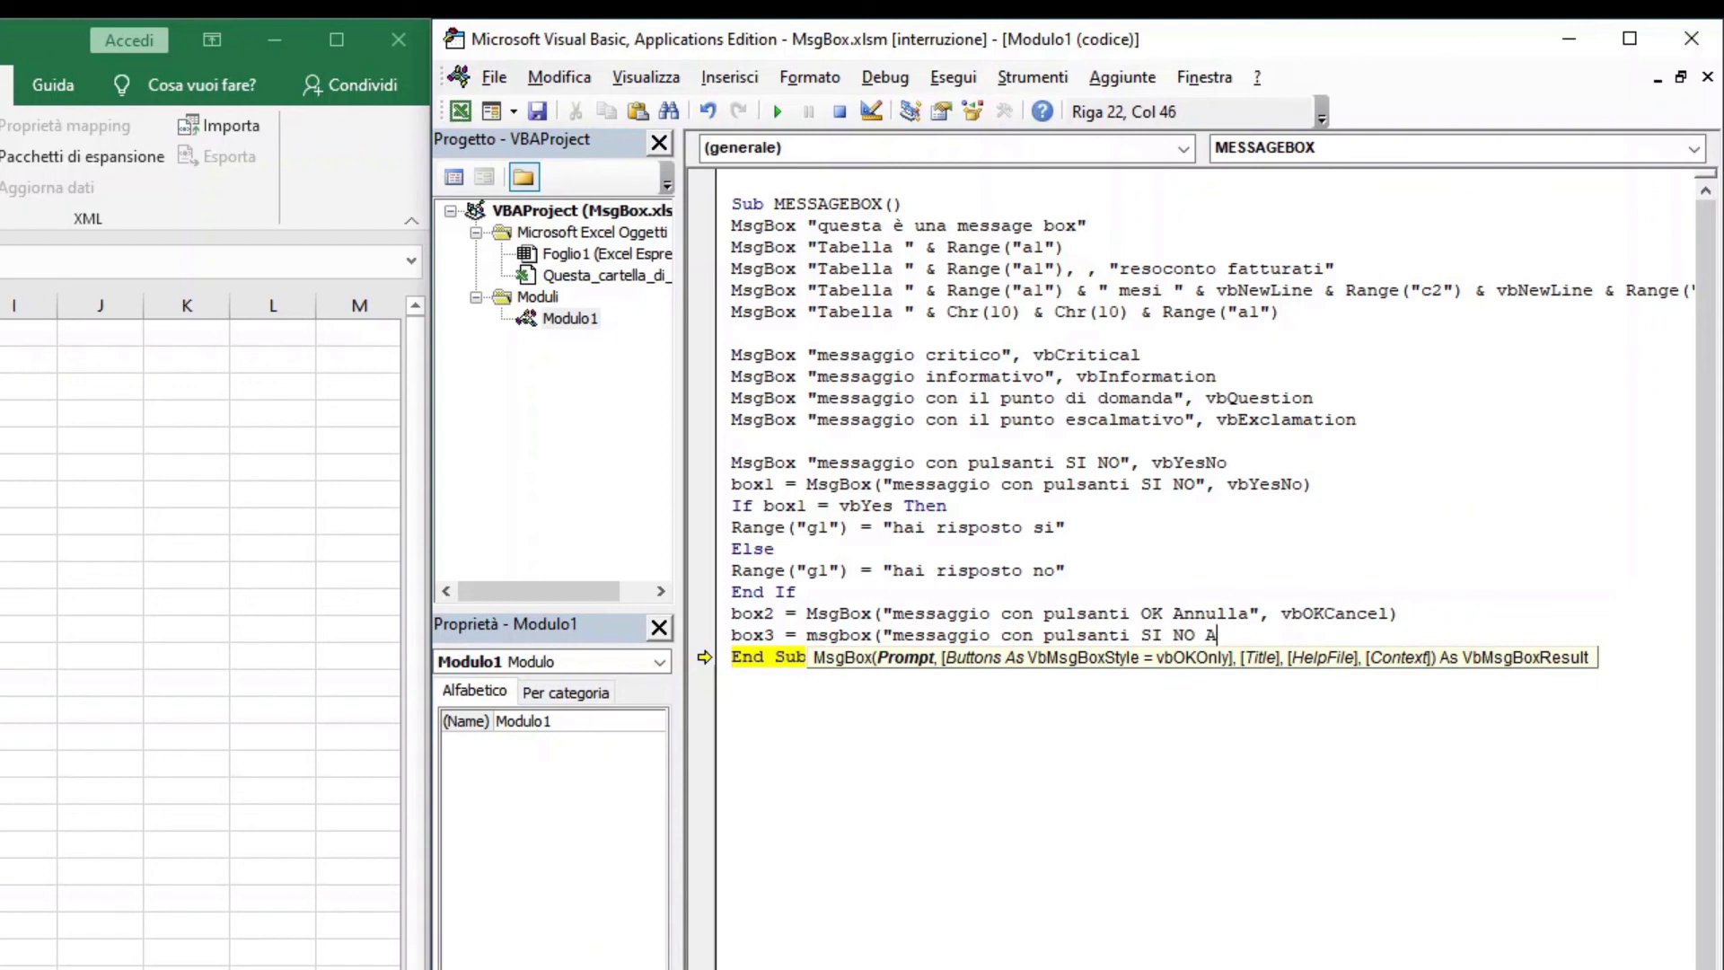
type("nnulla")
type("\"")
type(", ")
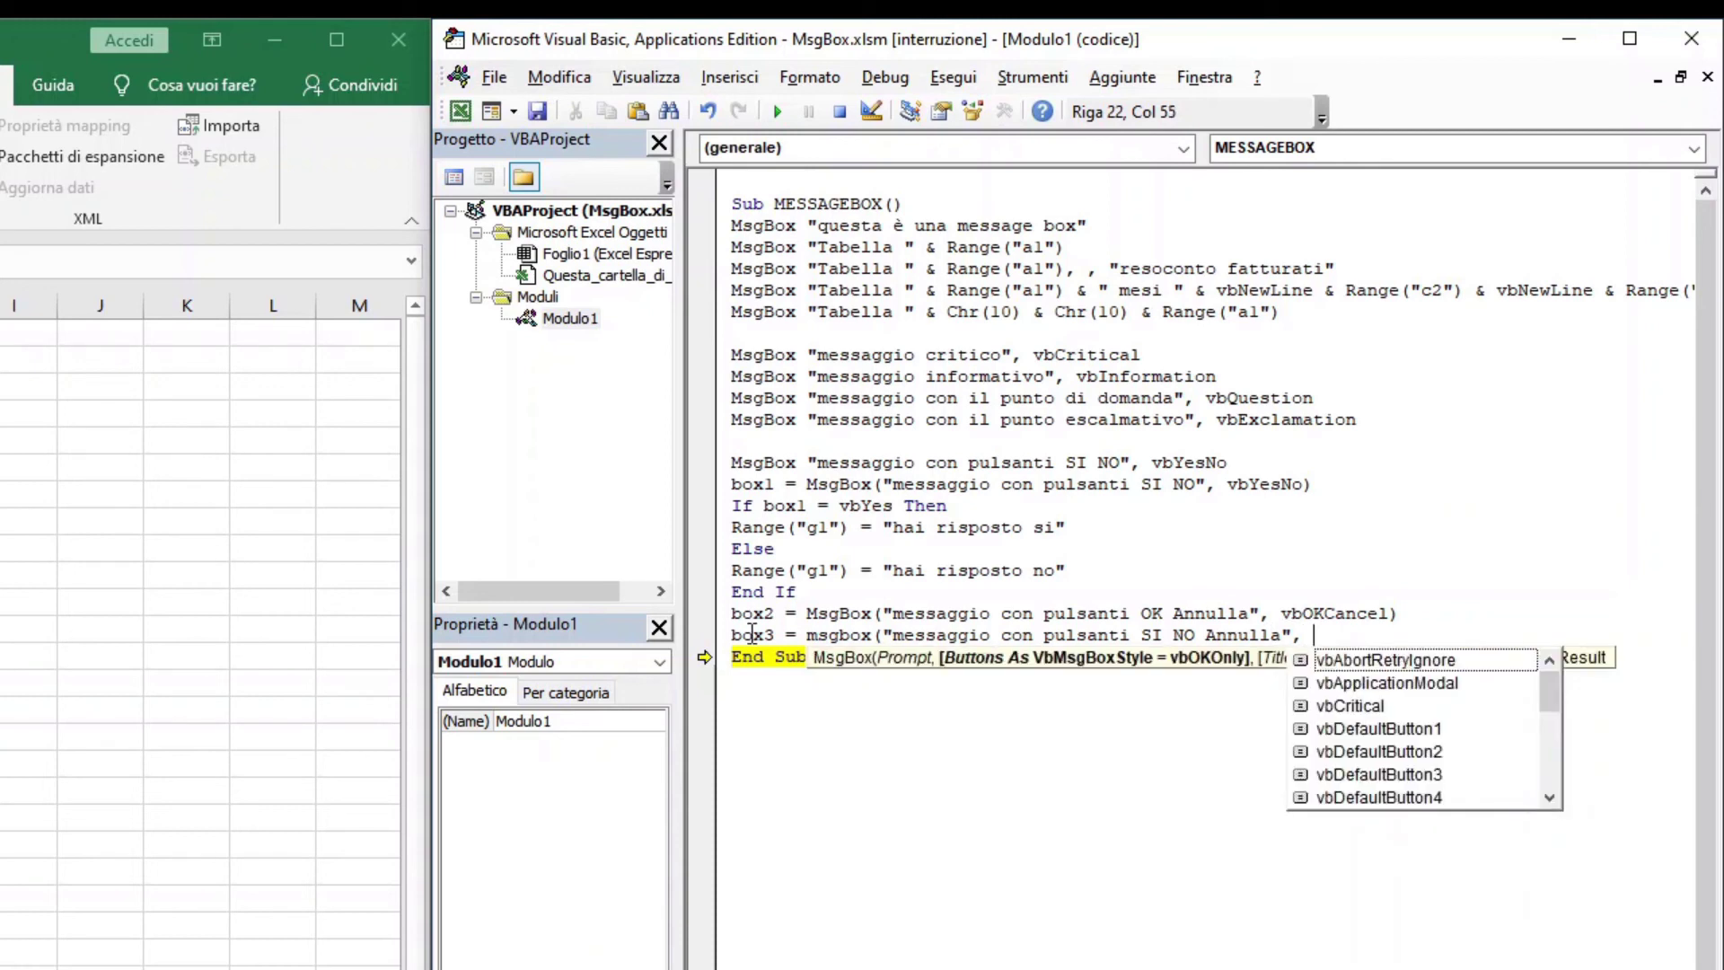
type("v")
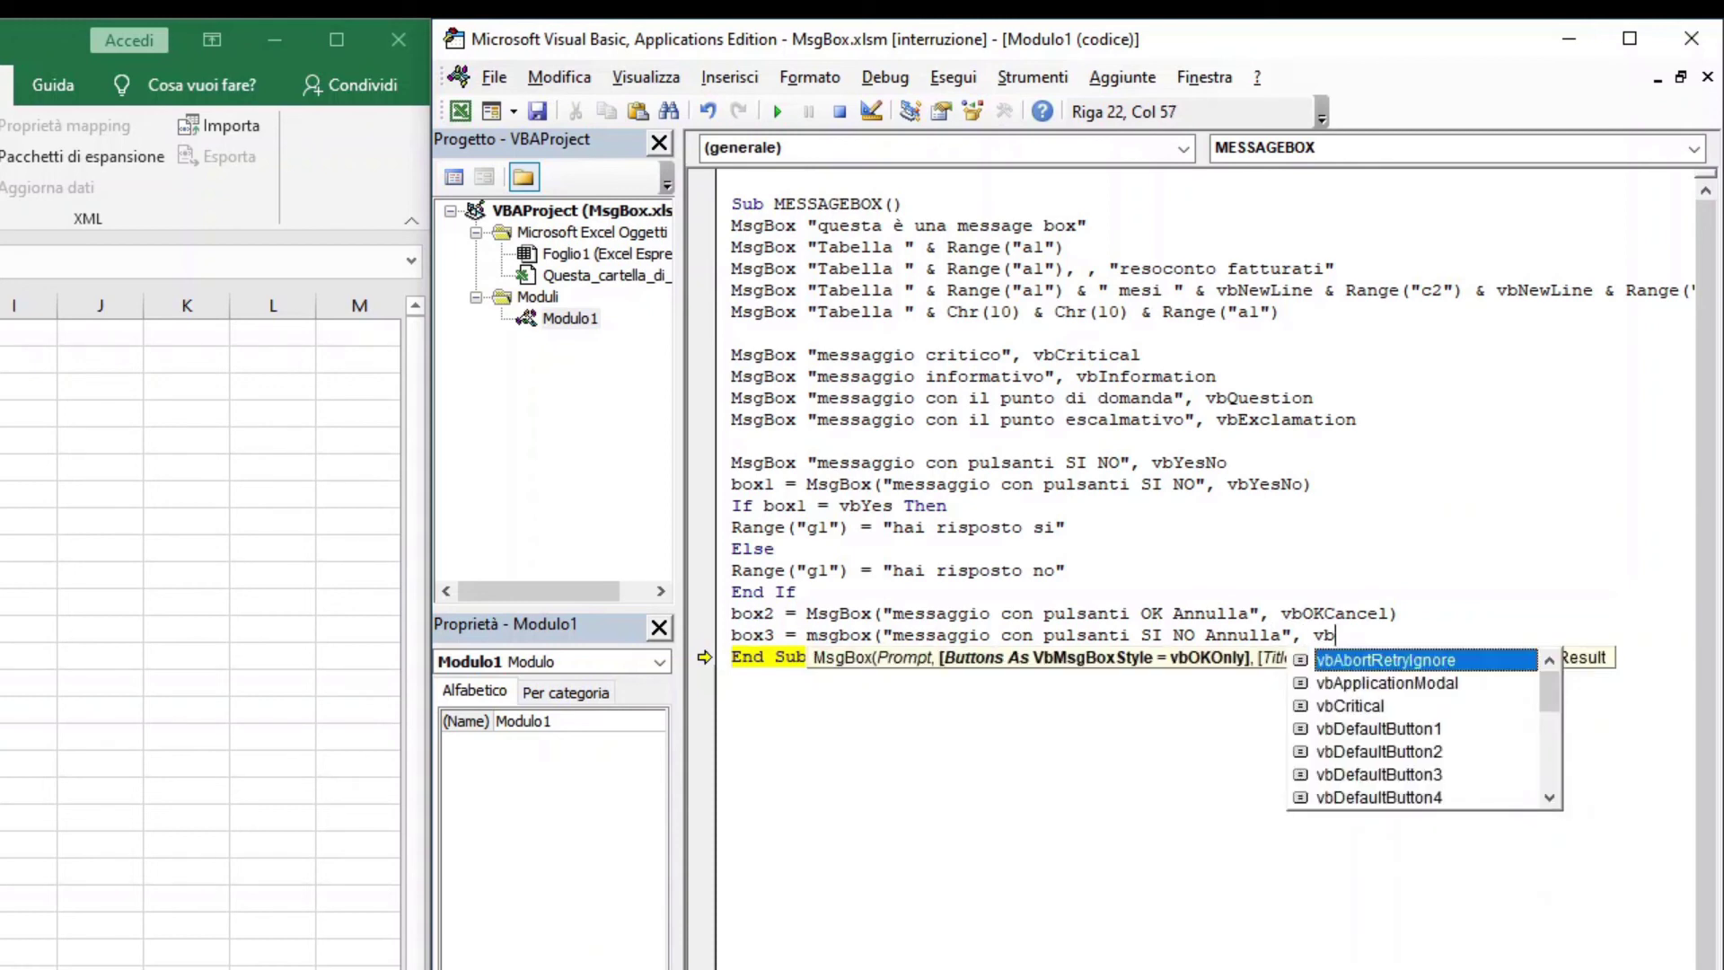
type("byes")
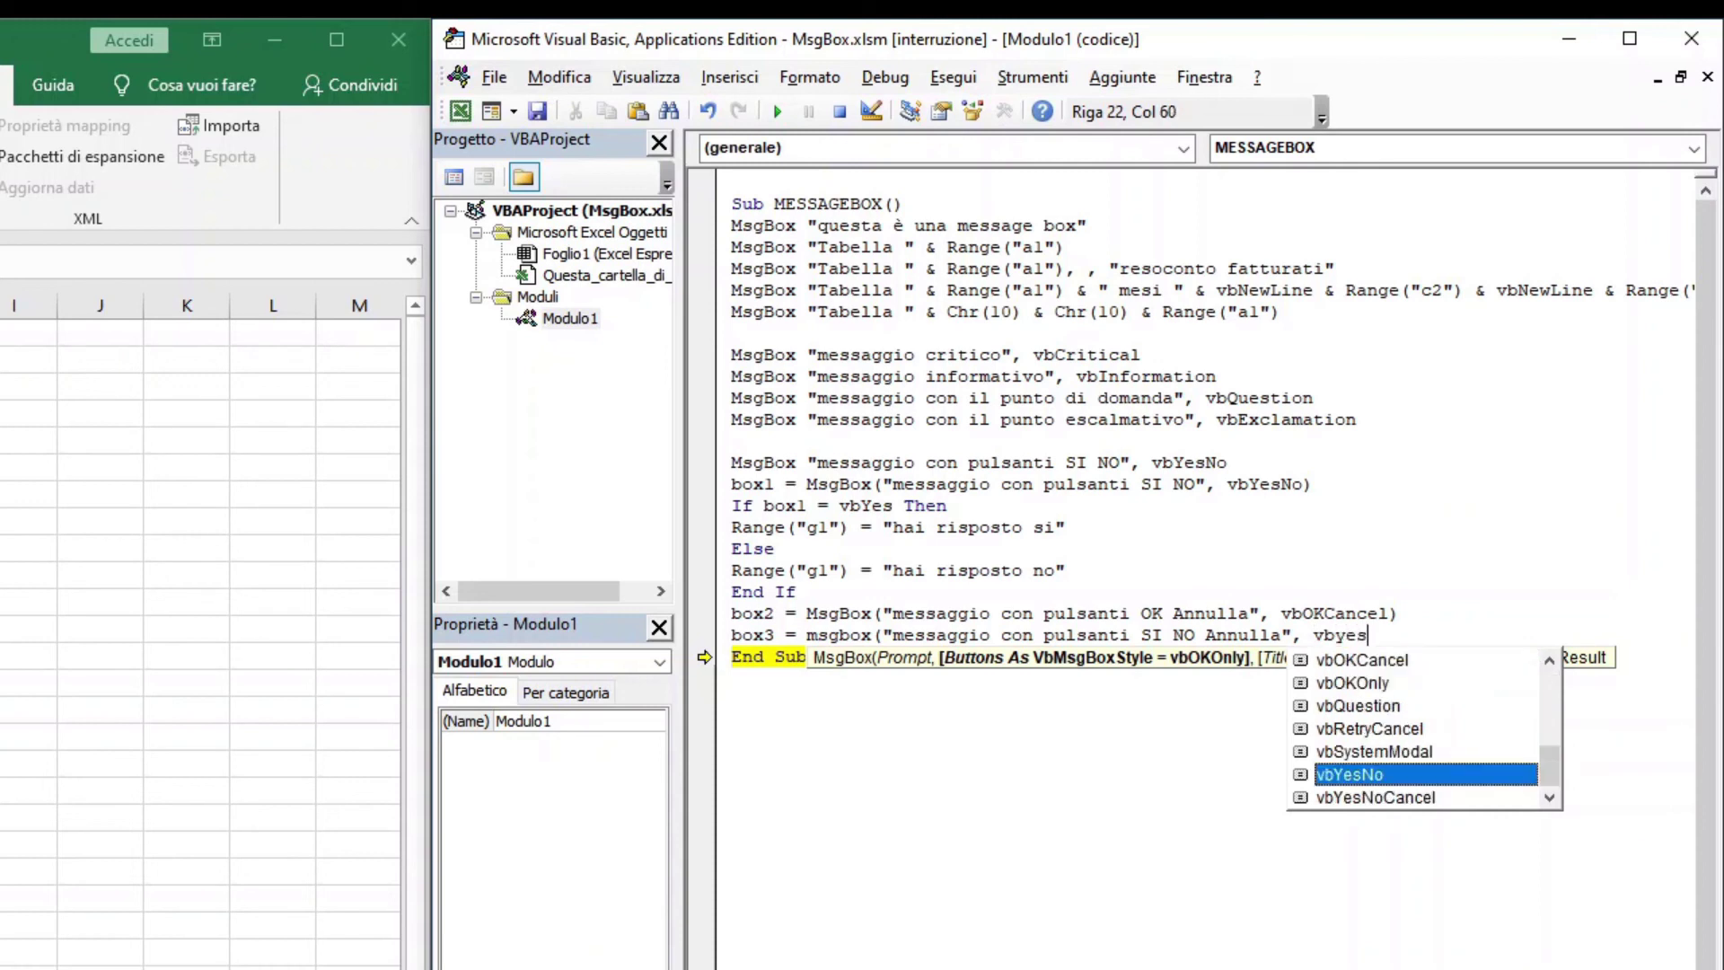
type("noc")
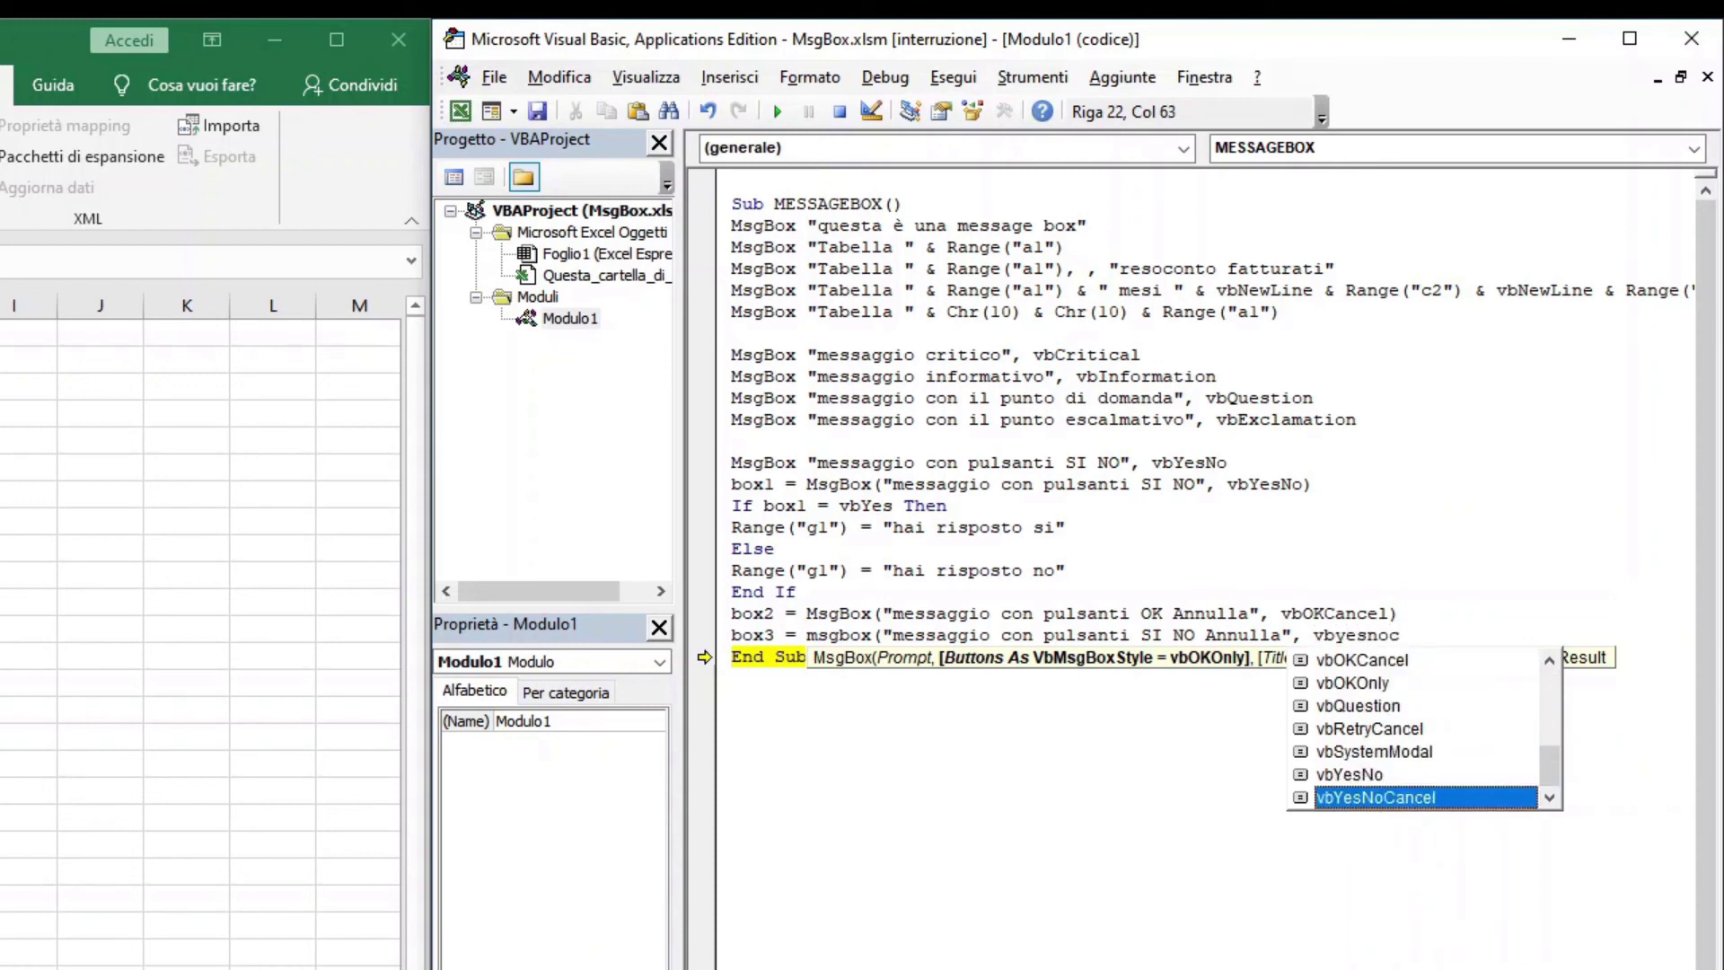
type("ancel")
key("Escape")
type(")")
key("Return")
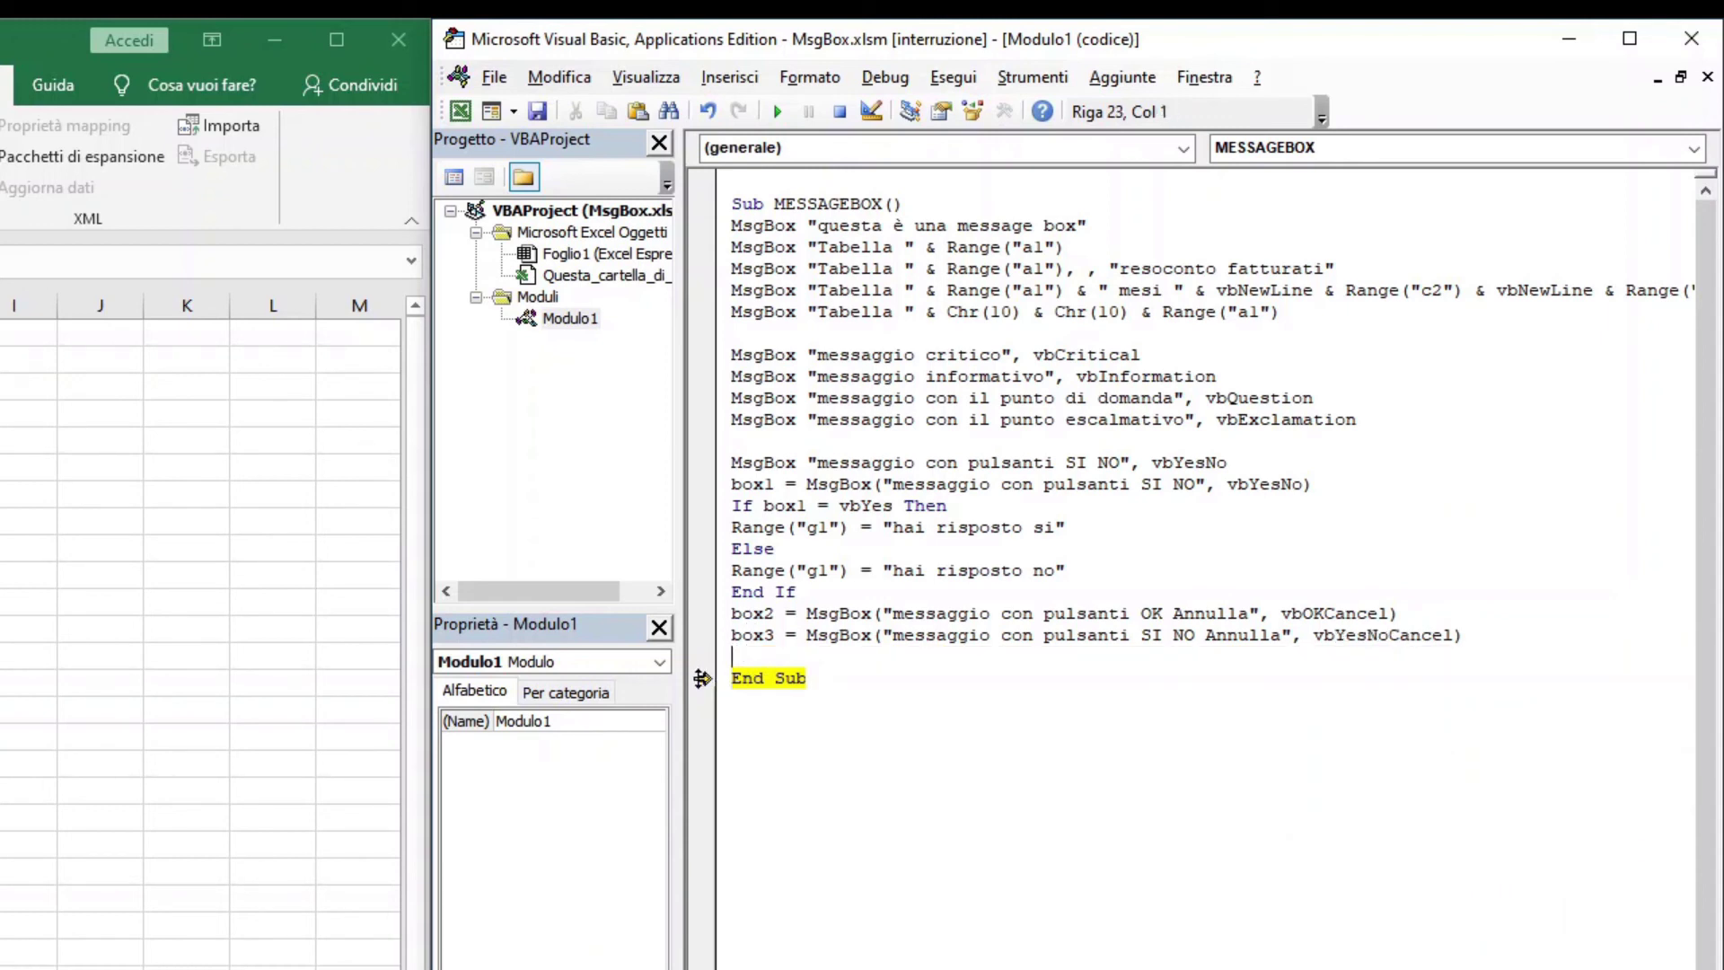
left_click_drag(705, 678, 705, 636)
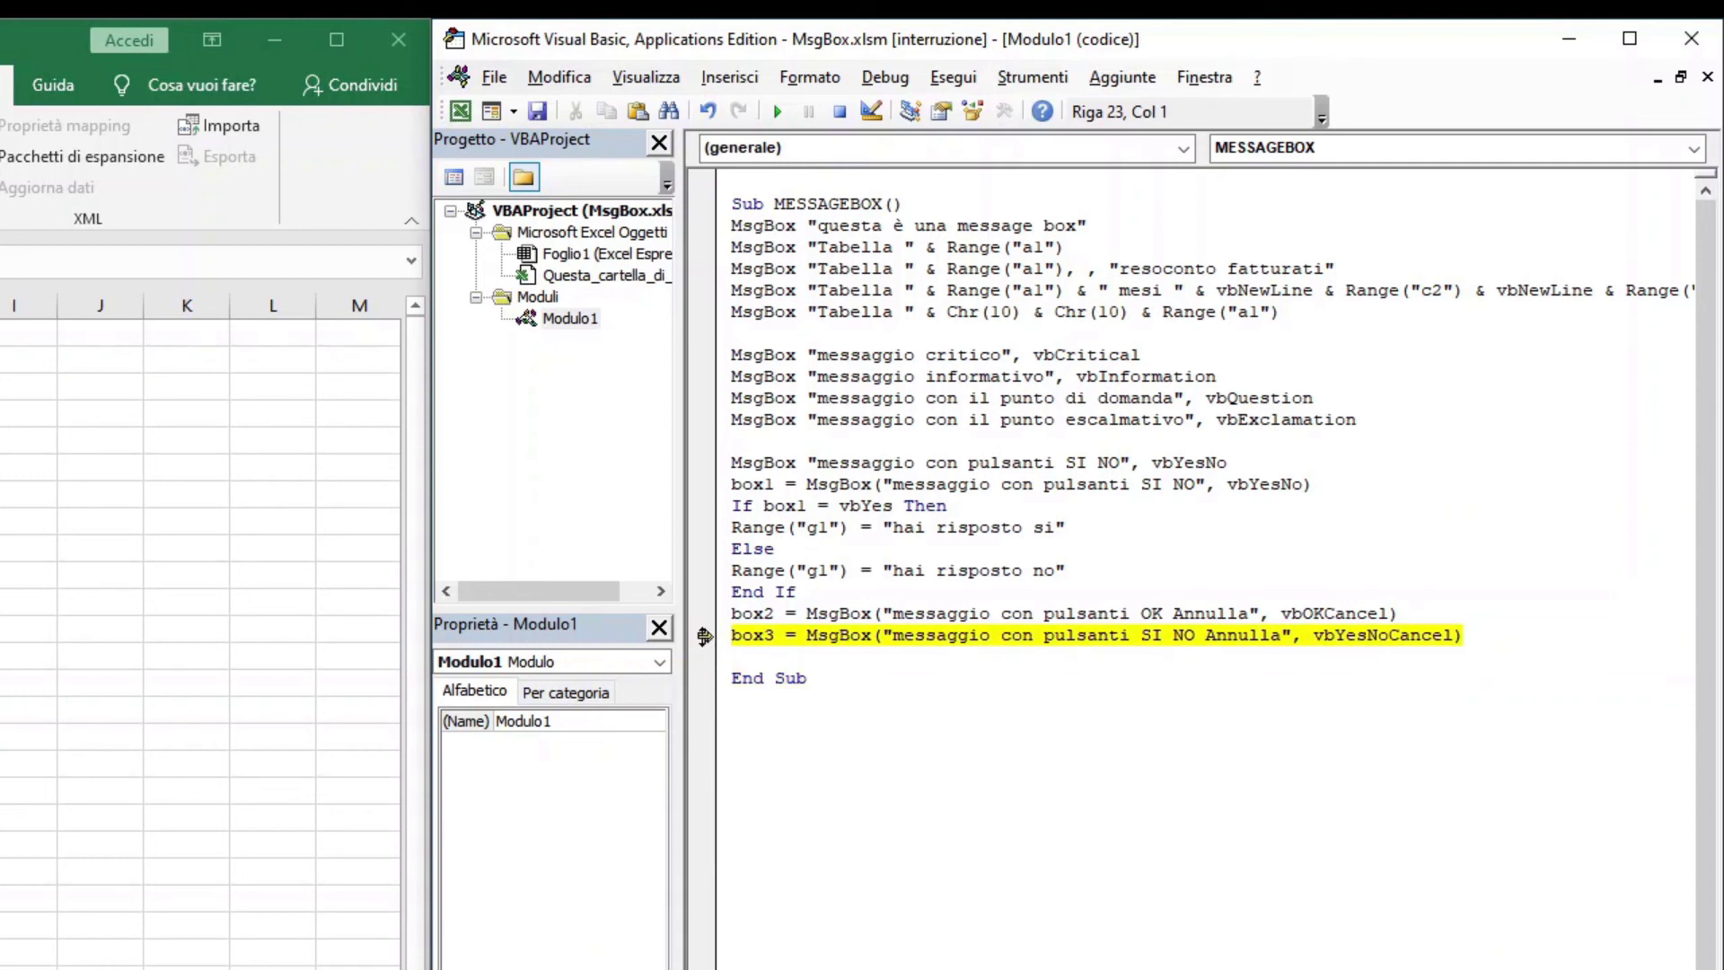
key("F8")
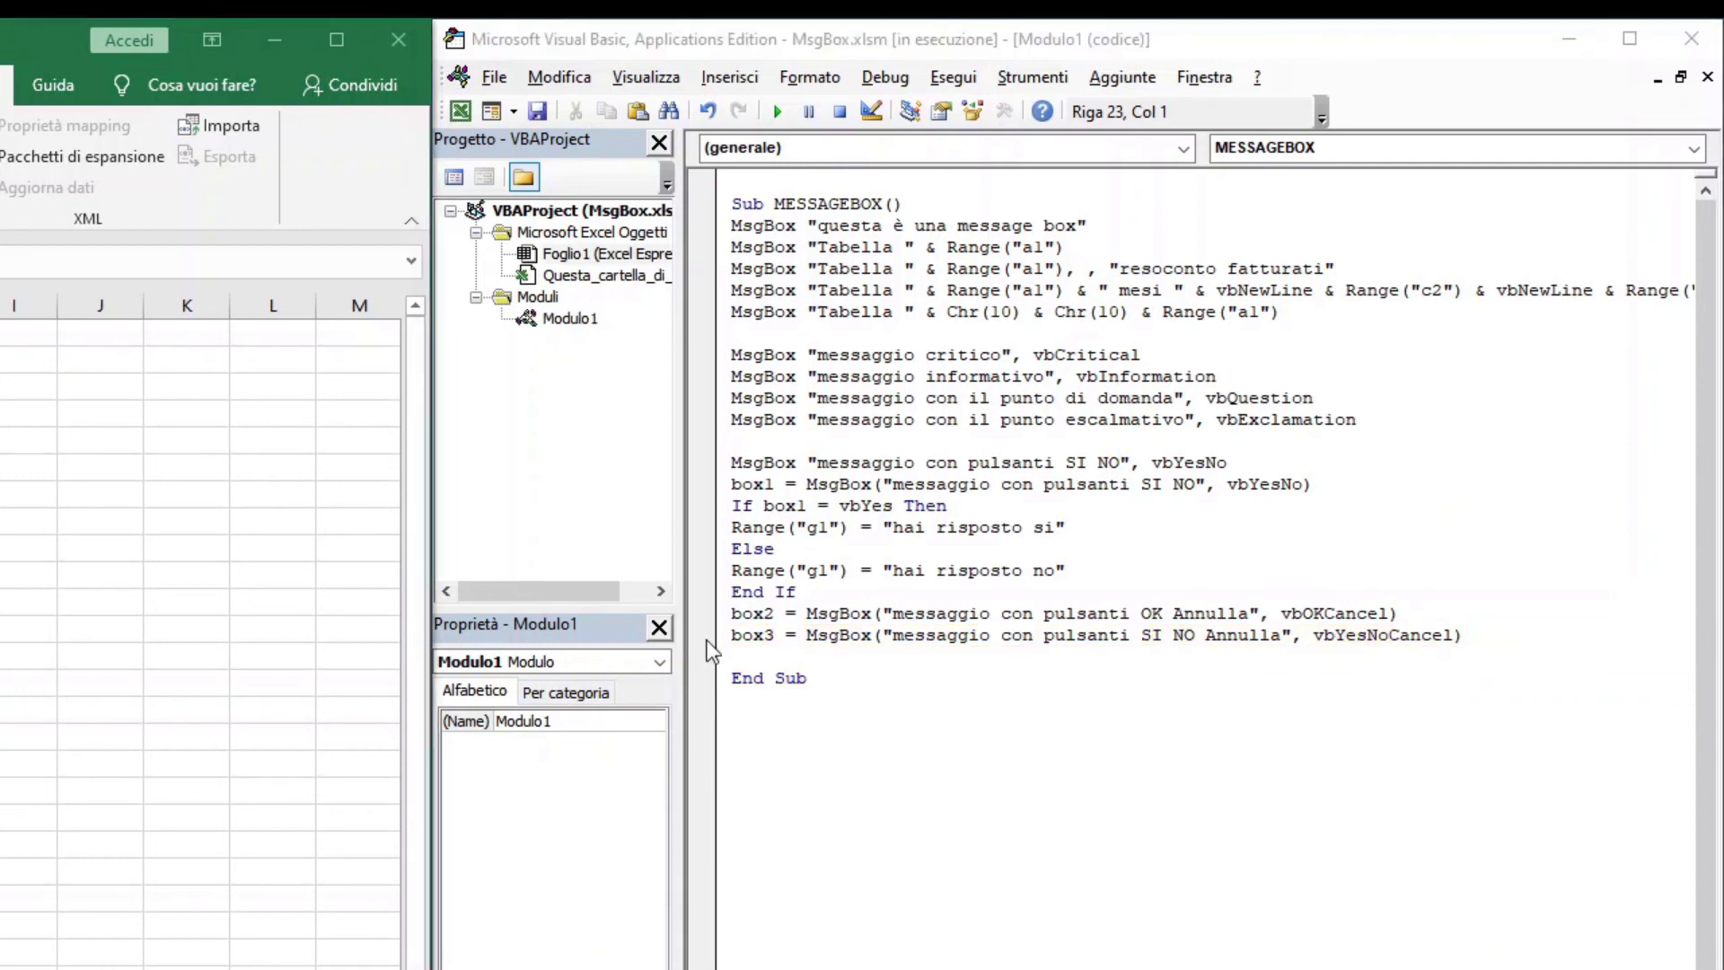
- Choose Annulla in the Yes/No/Cancel message box
left_click(589, 811)
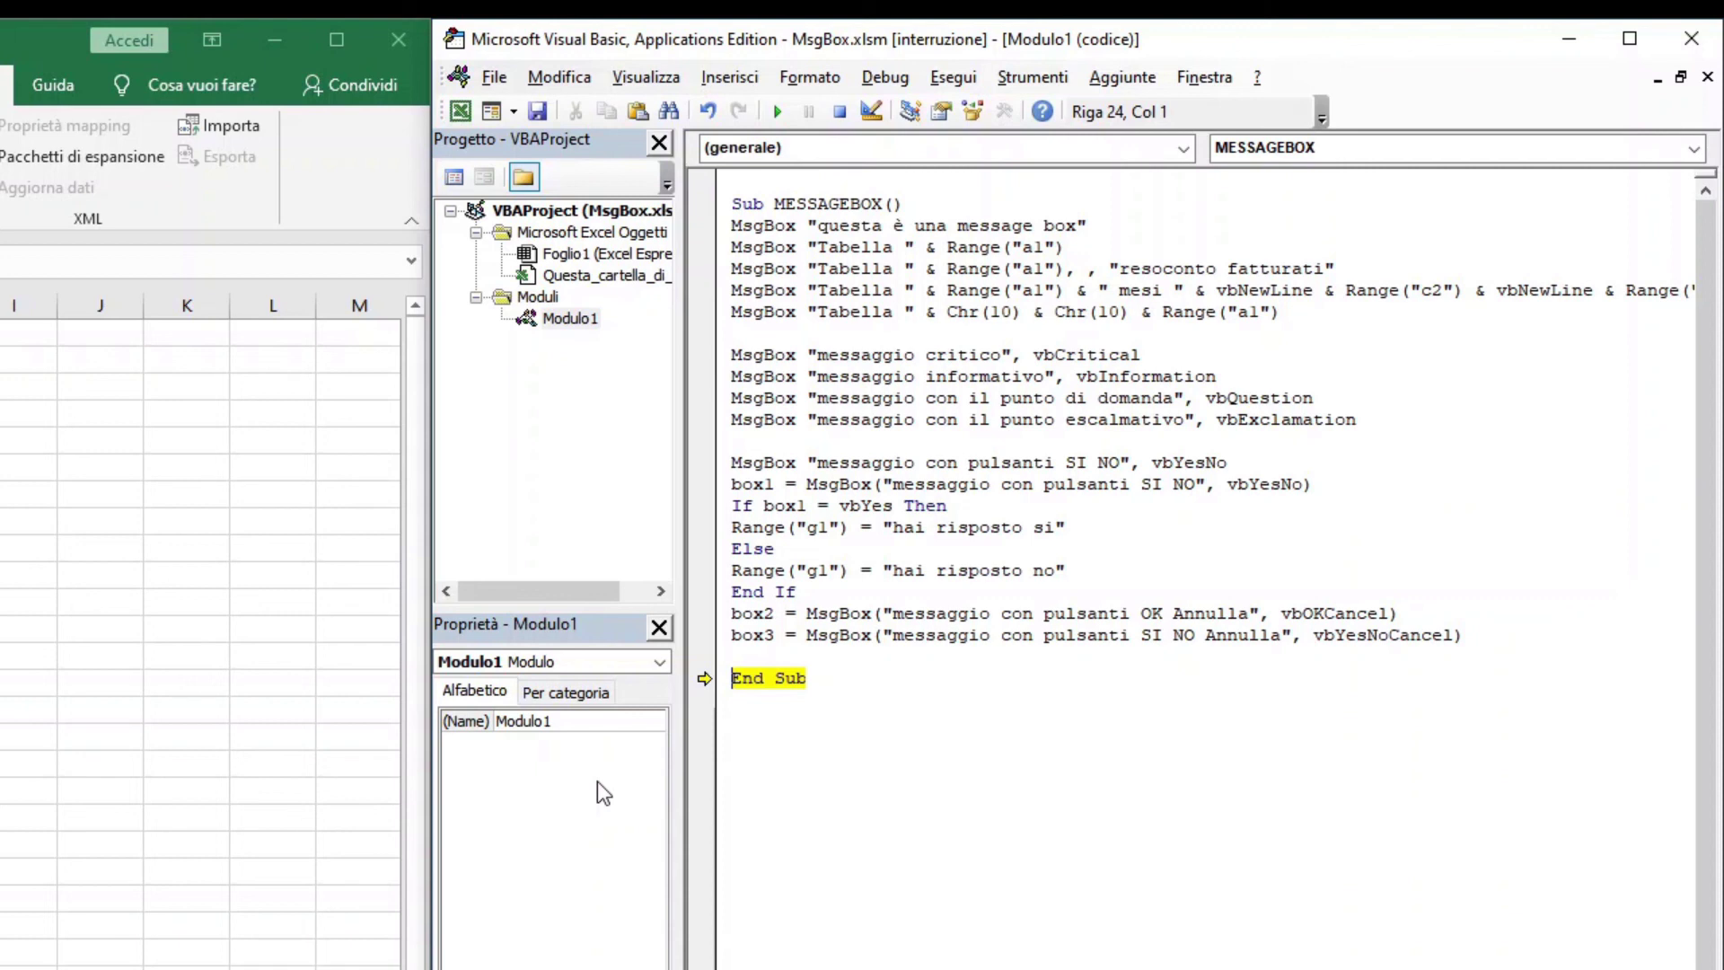
- Add a question-icon MsgBox line using vbOKCancel + vbQuestion and make it the next statement
left_click(732, 654)
type("m")
type("sgbox")
type(" \"")
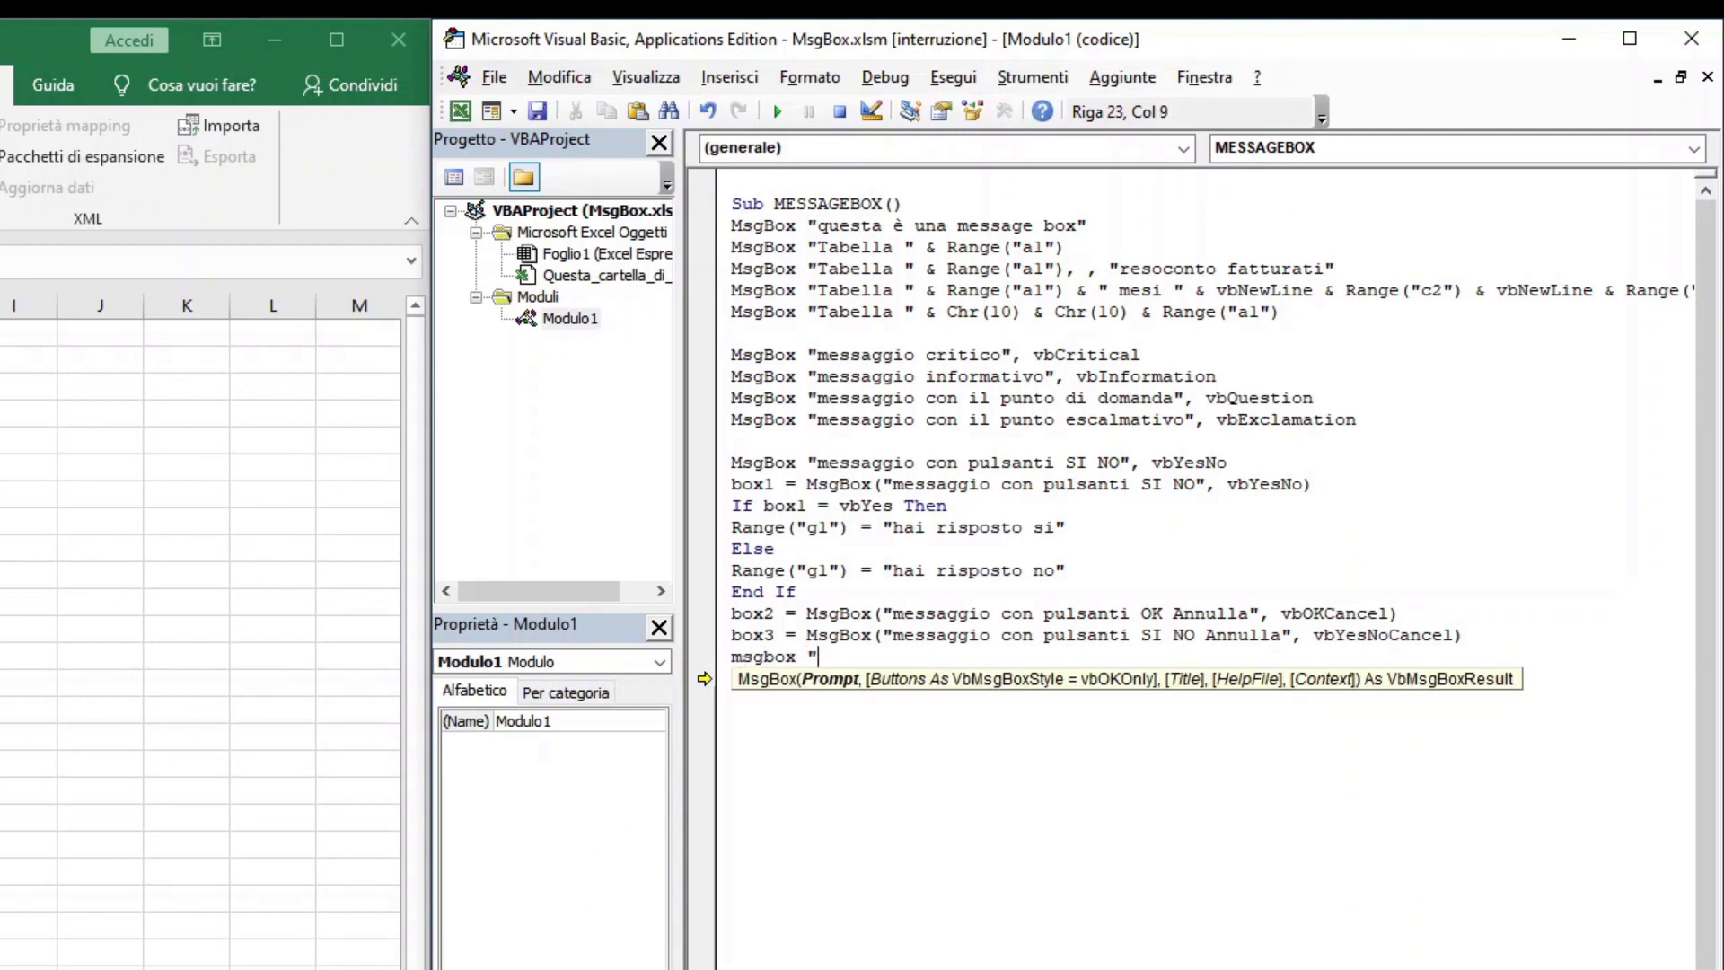
type("m")
type("essaggio c")
type("on pulsan")
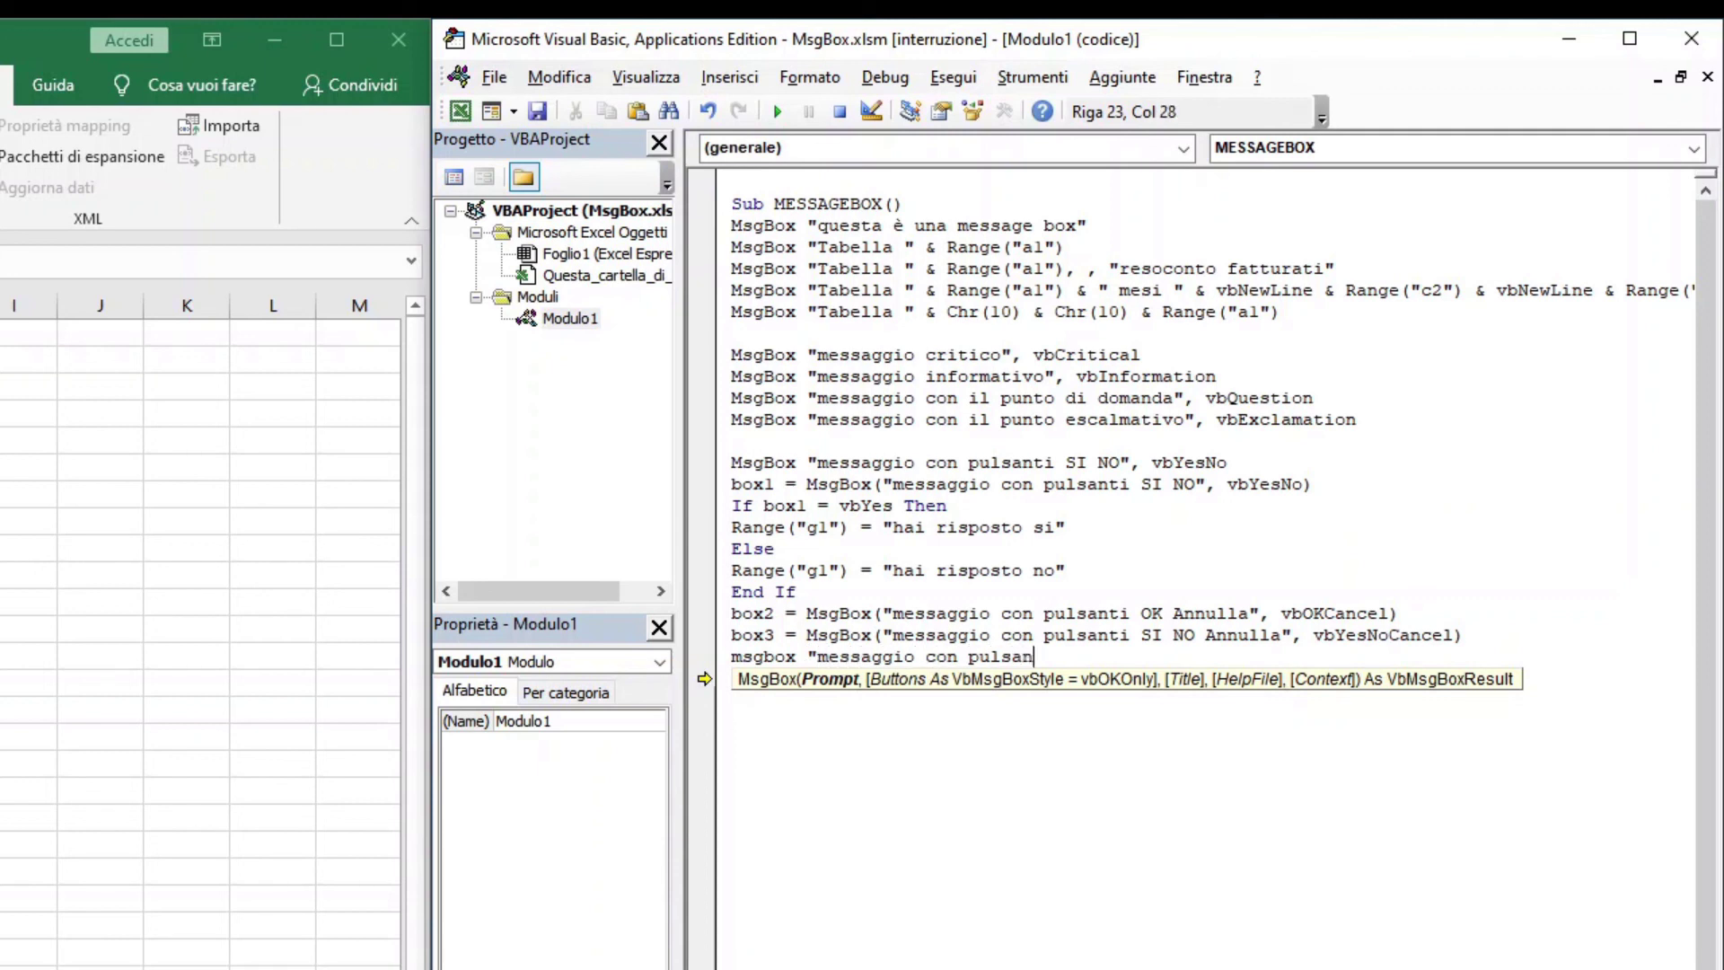
type("ti ")
type("OK ")
type("annulla")
type(" + ic")
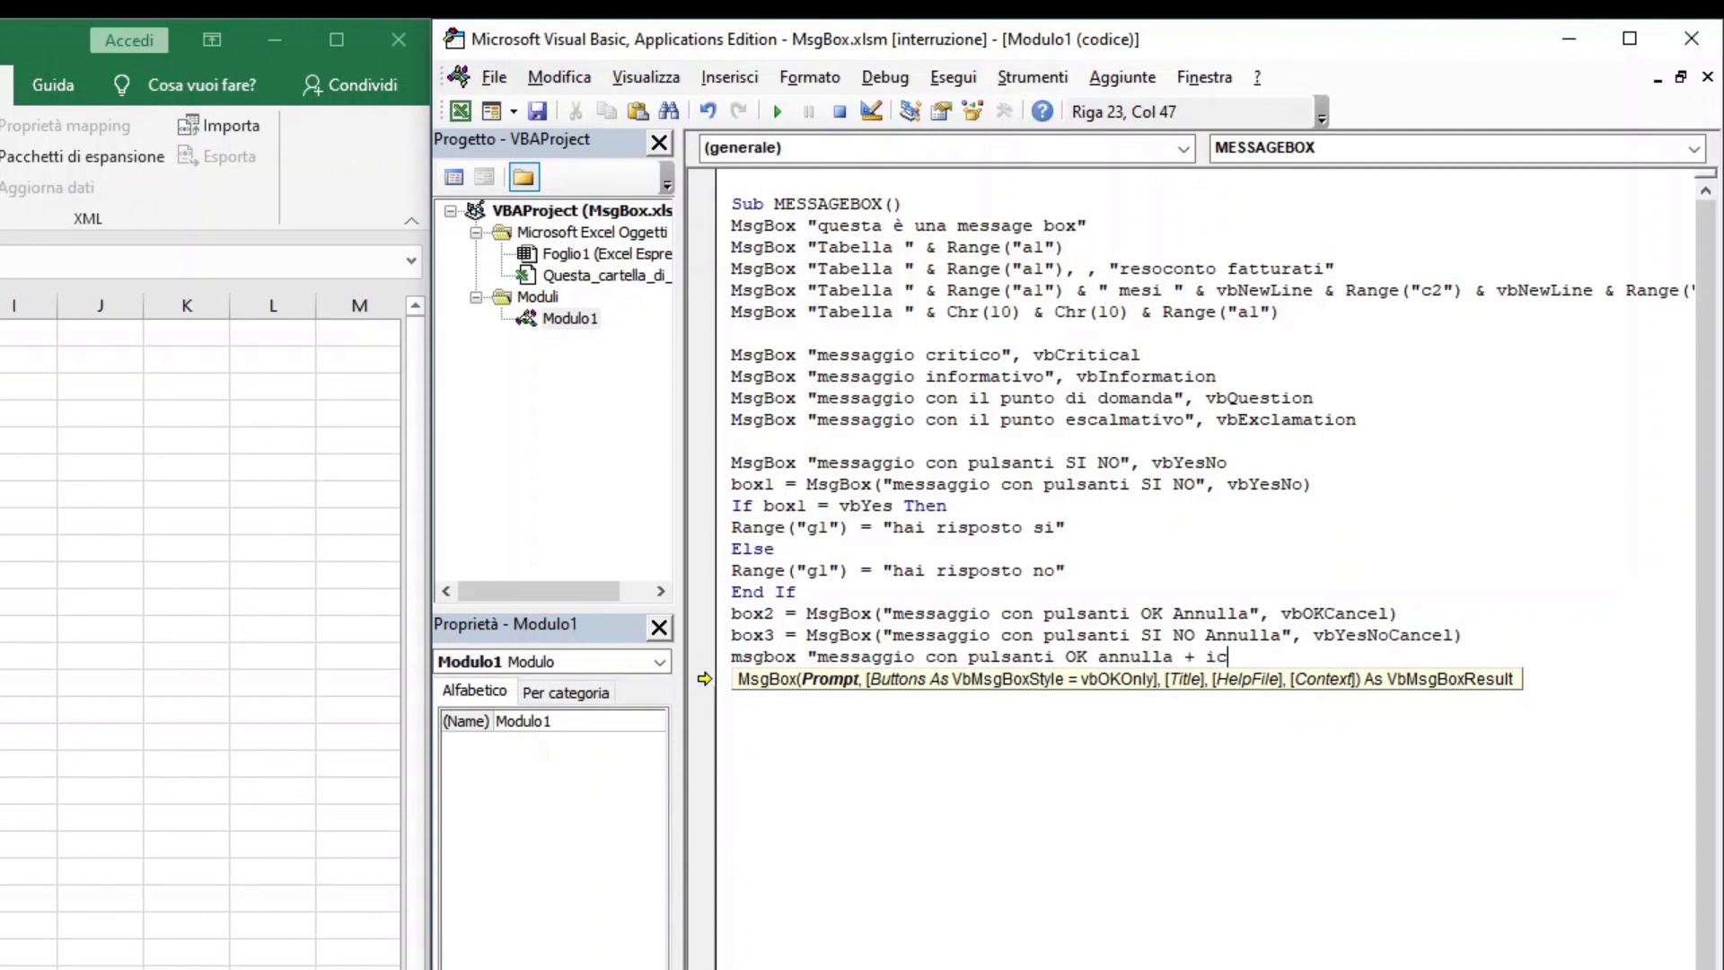
type("ona c")
type("ol punto")
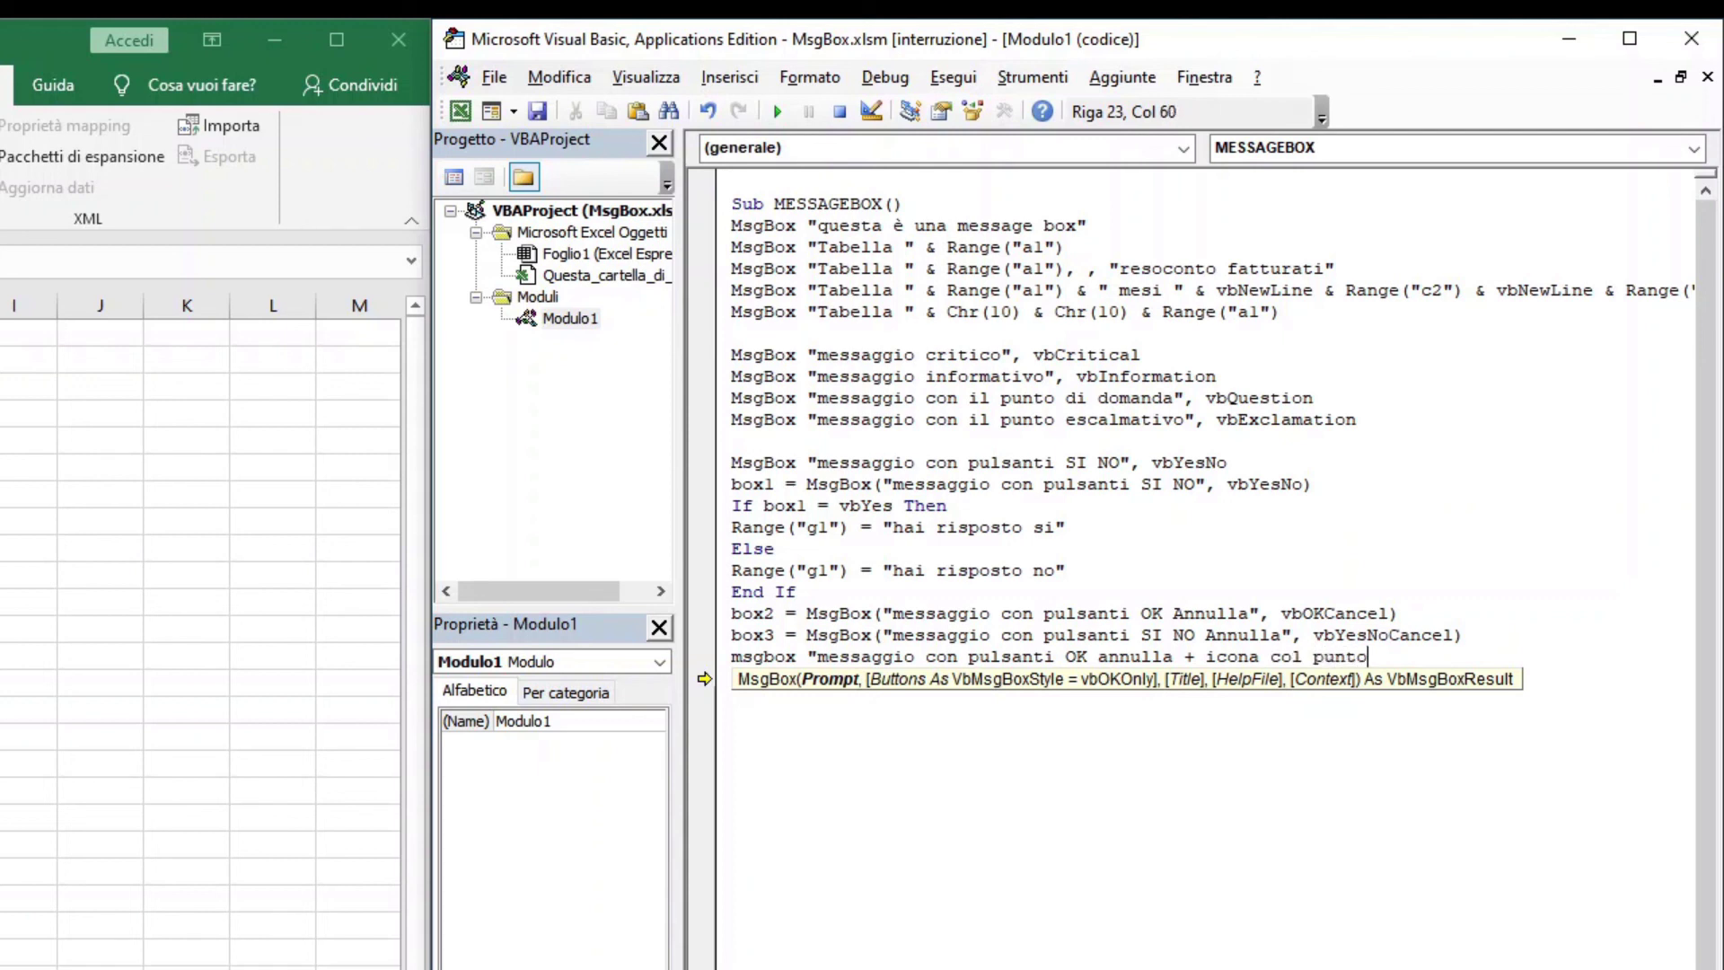
type(" di doman")
type("da\"")
type(",")
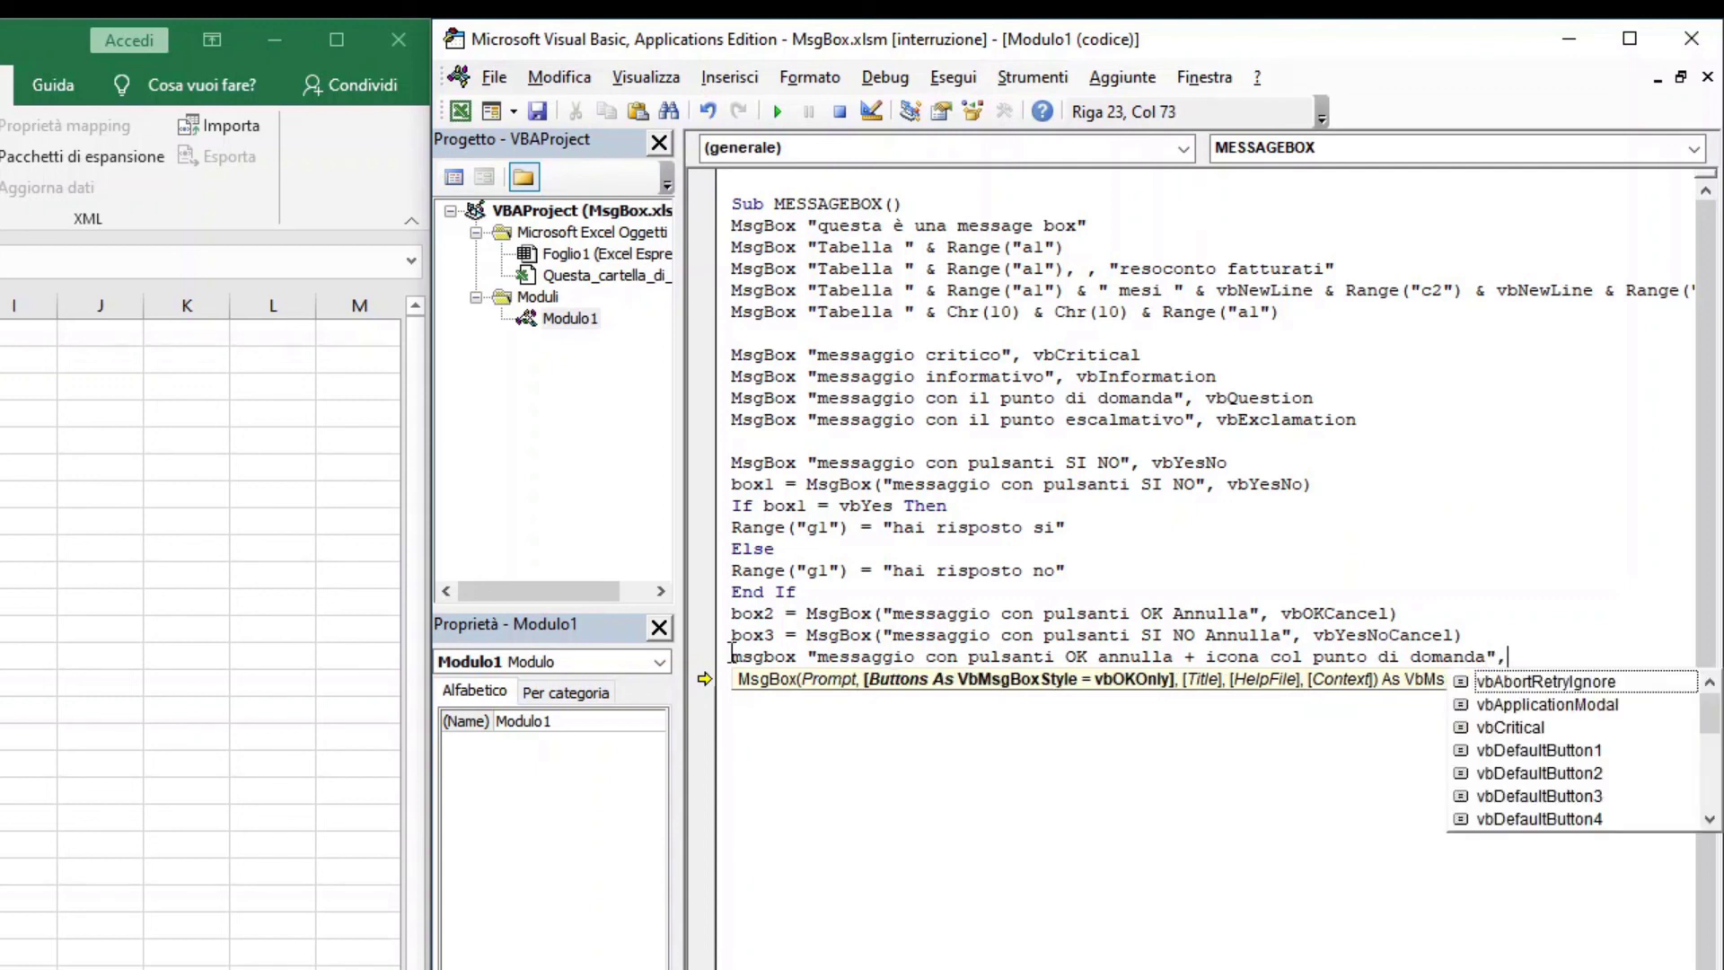
type("vbok")
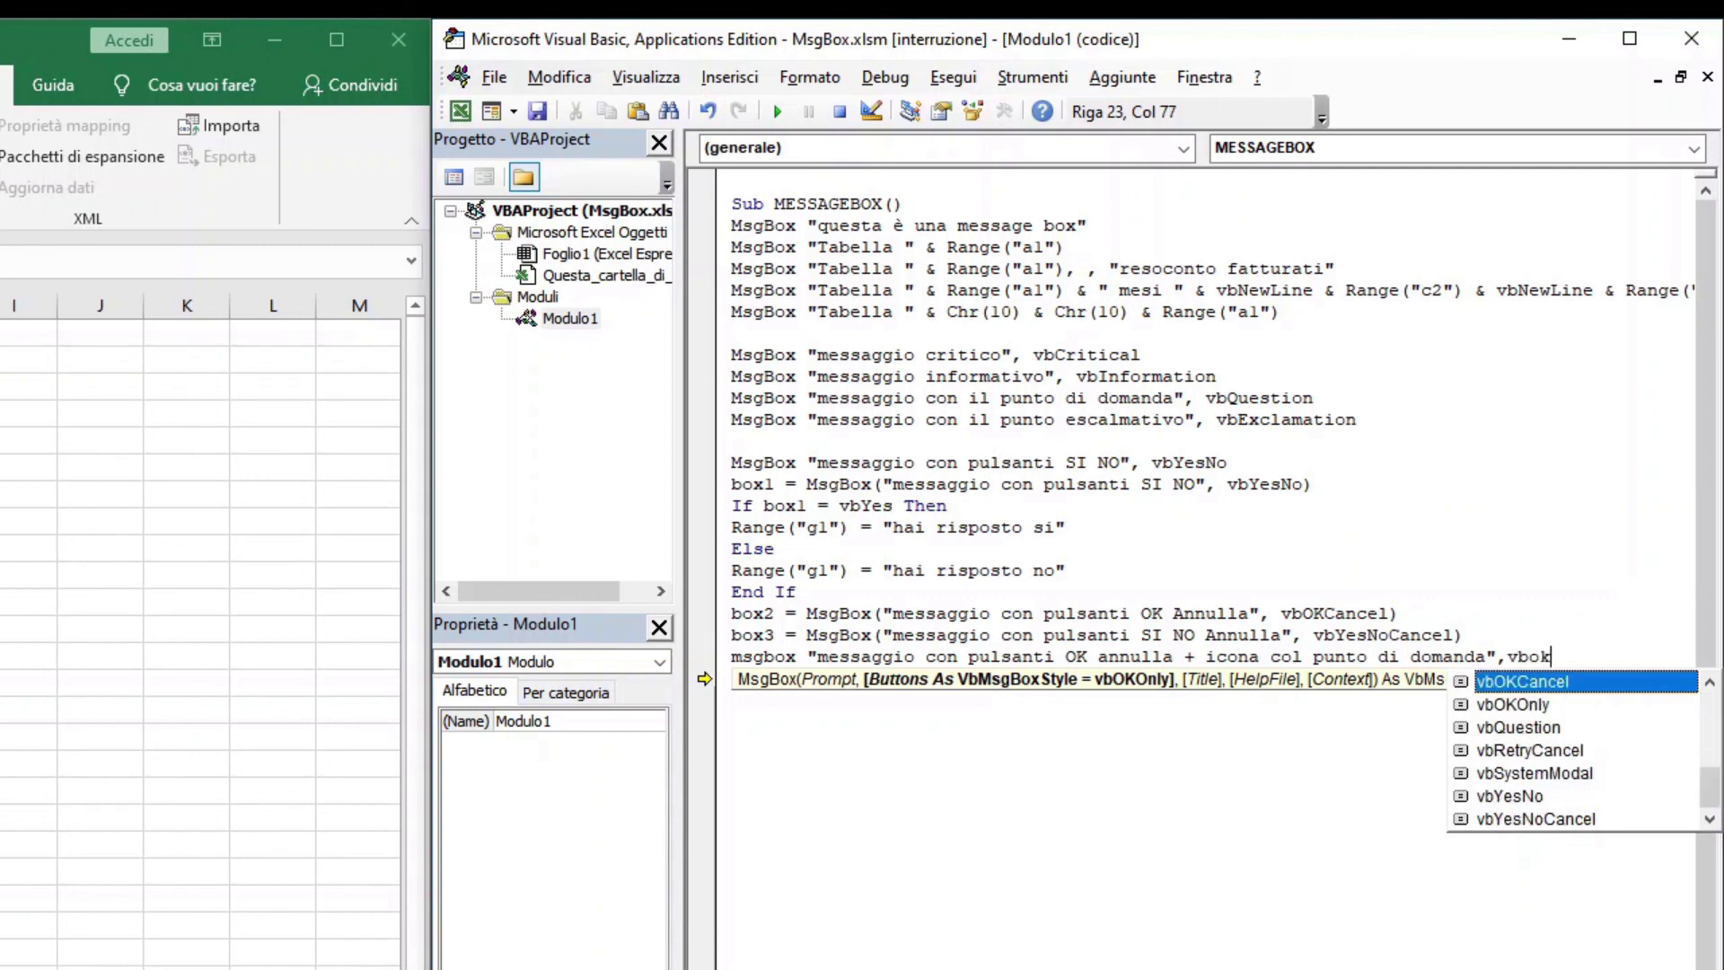
type("cance")
type("l")
type("+")
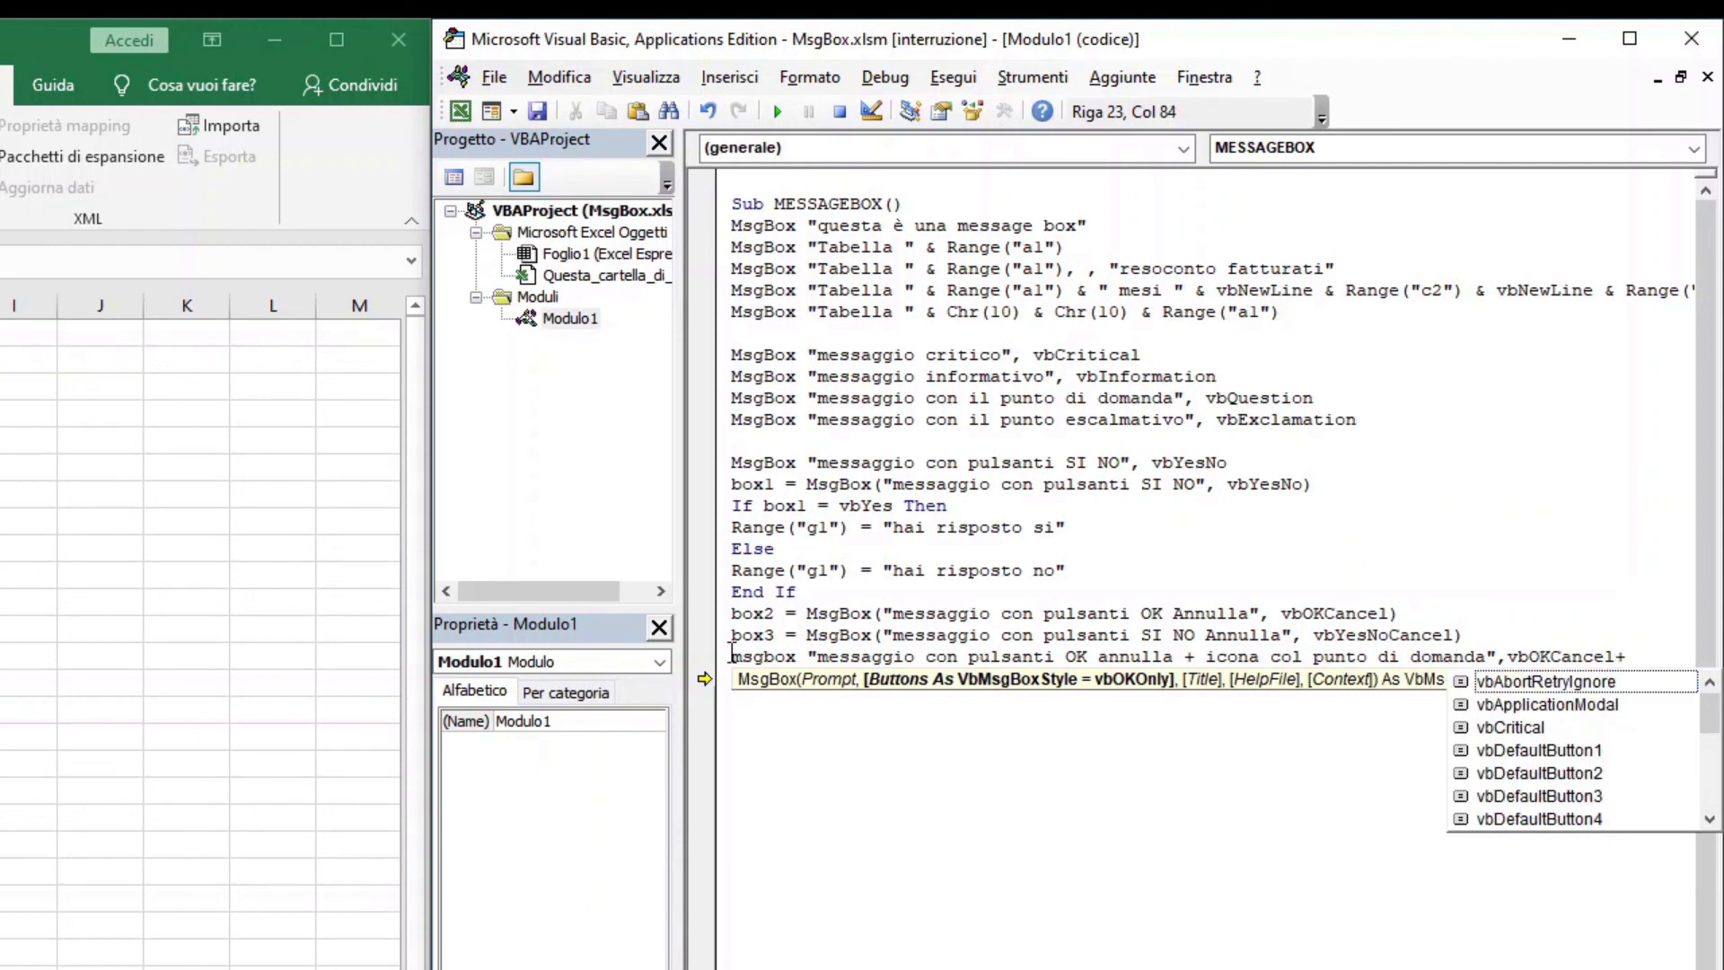
type("v")
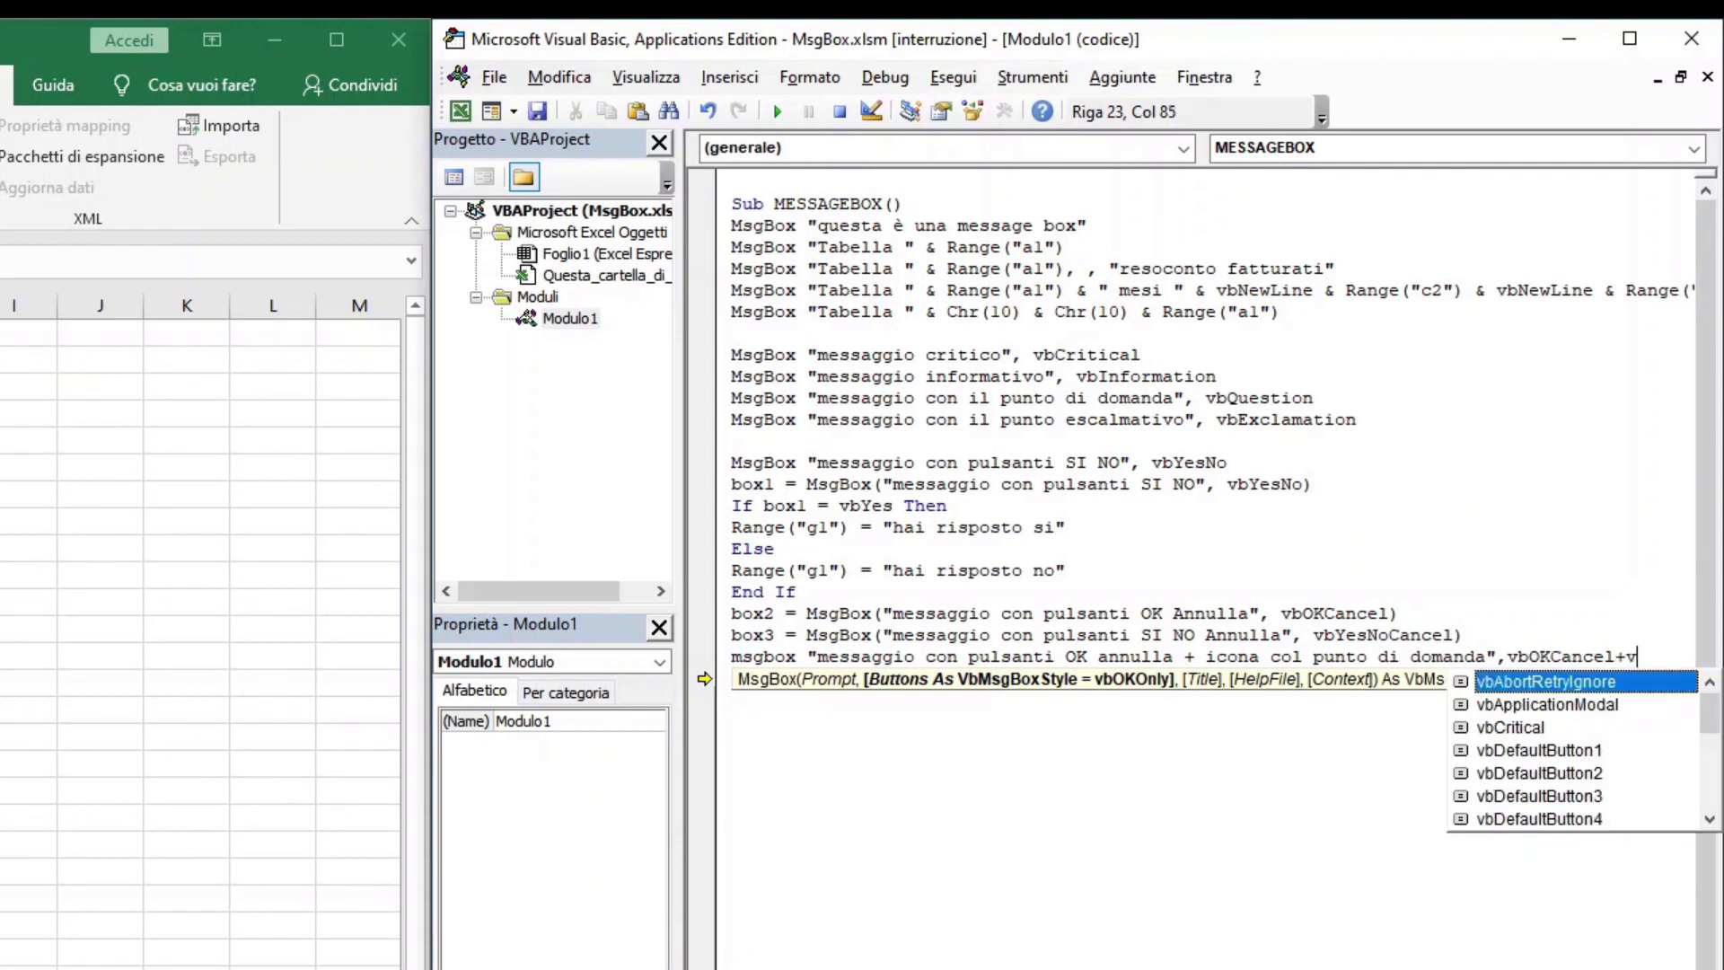
type("b")
type("questio")
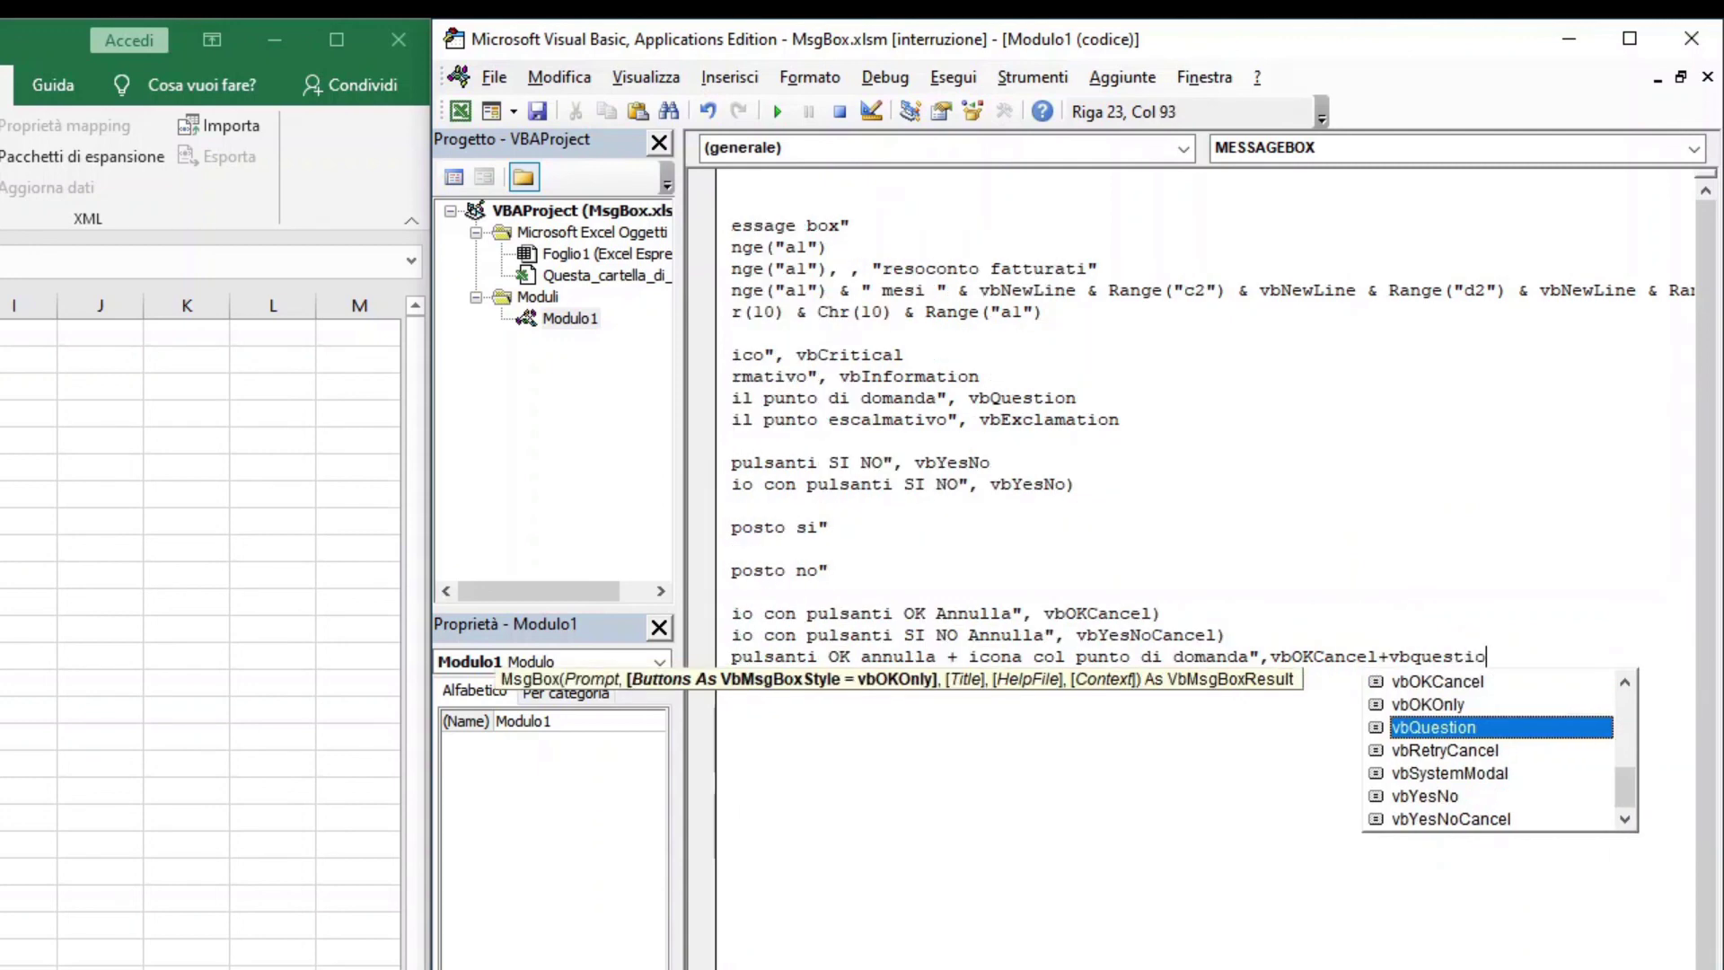
type("n")
key("Return")
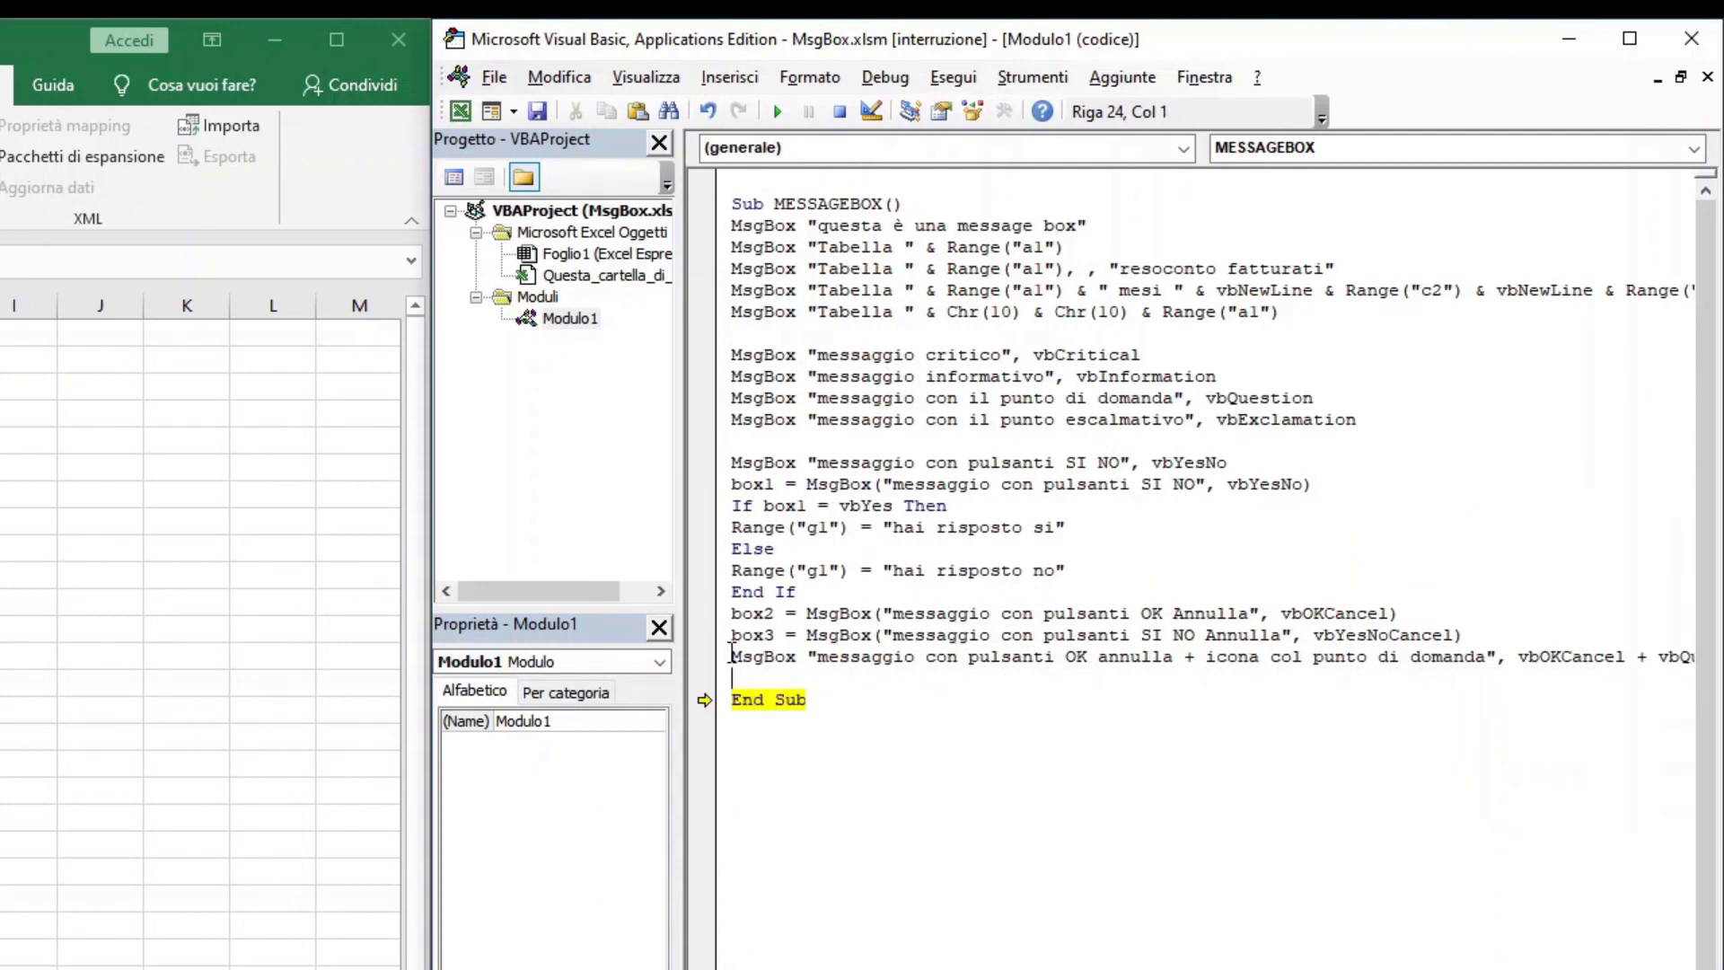
left_click_drag(705, 703, 705, 660)
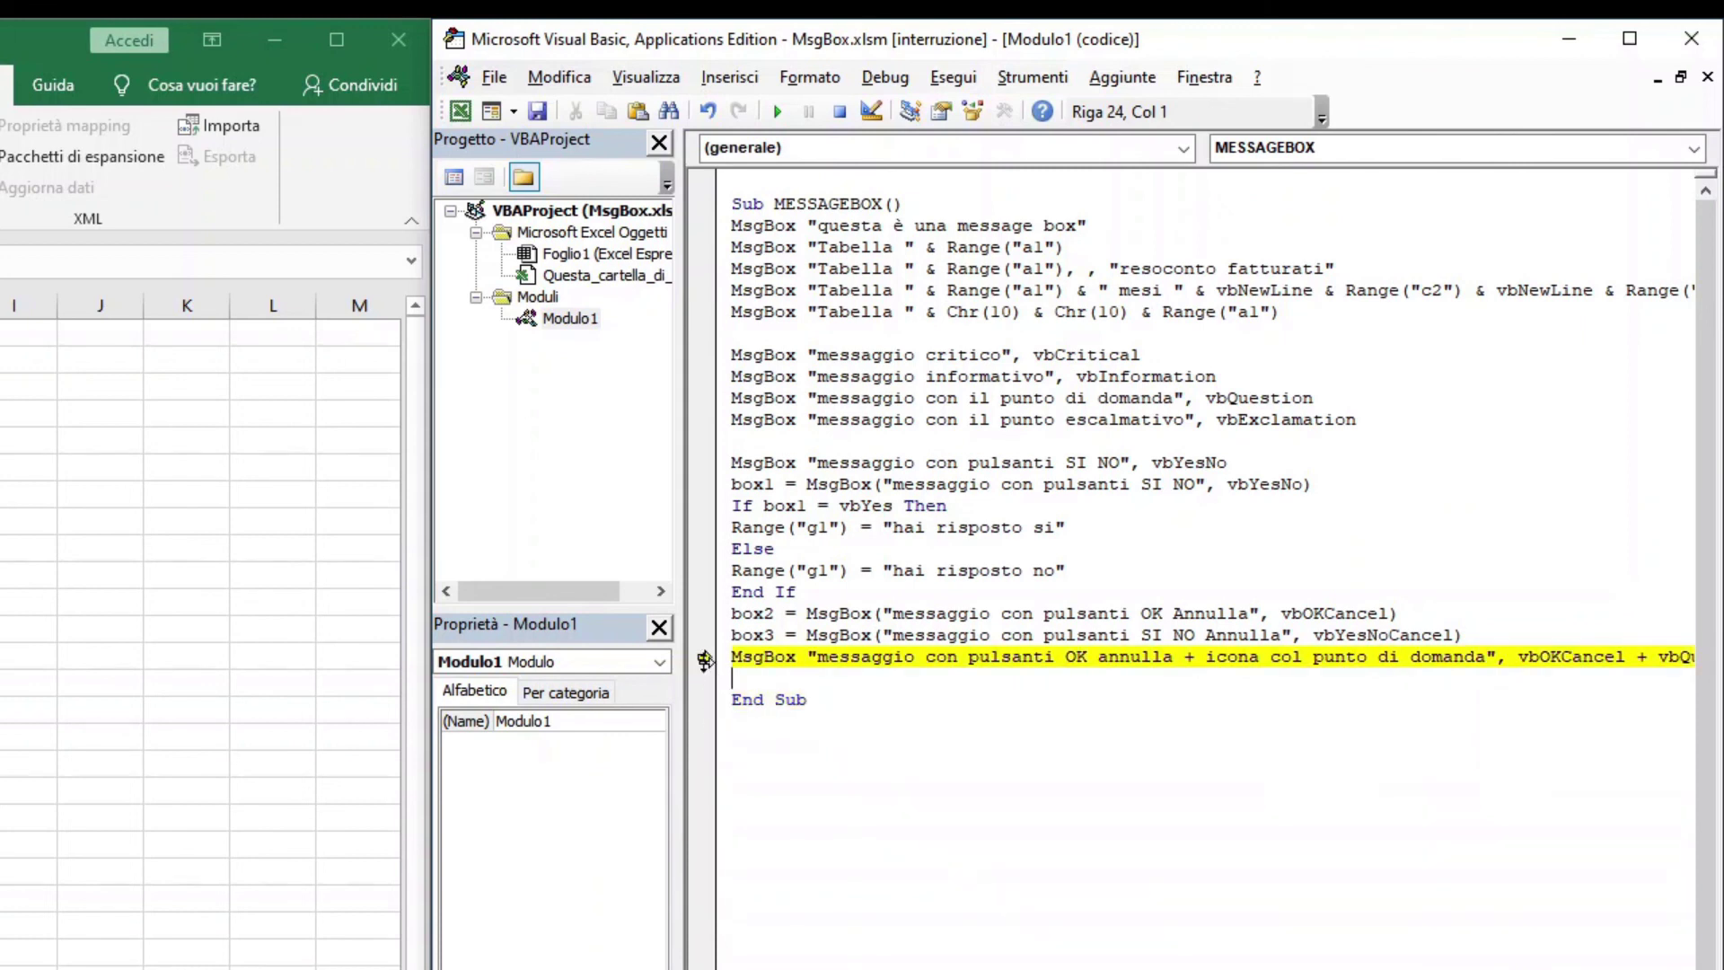
- Run the new line to show the OK/Annulla message box with a question-mark icon
key("F5")
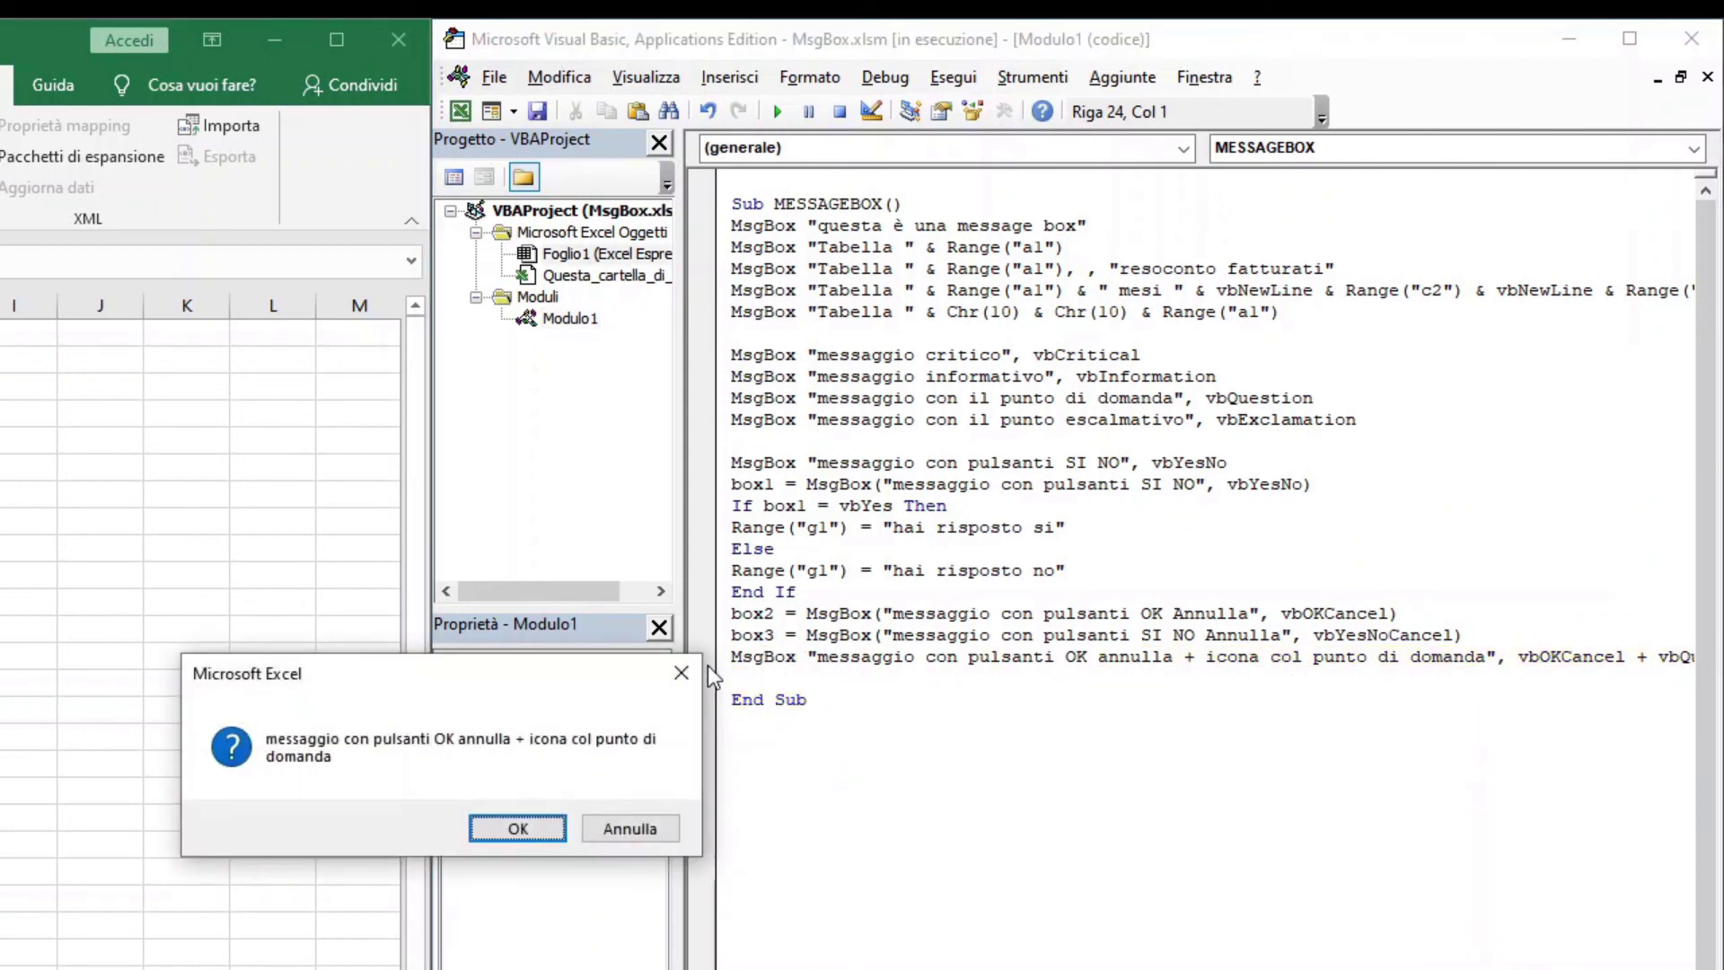